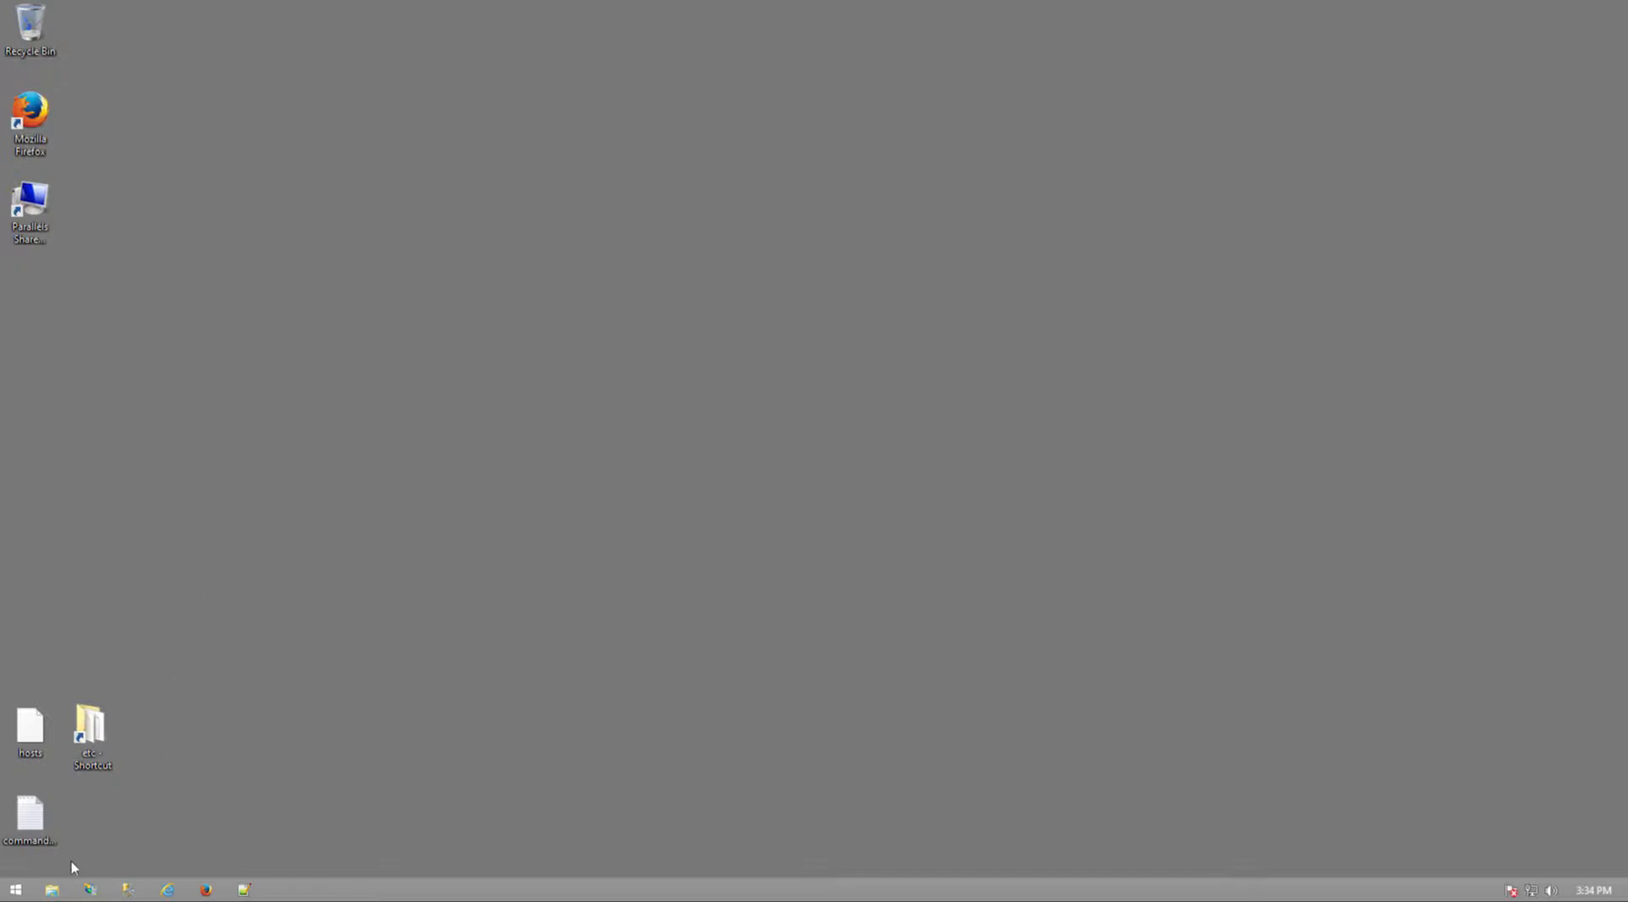
Open a file browser window and navigate to C:\Windows\System32\drivers\etc
click(52, 889)
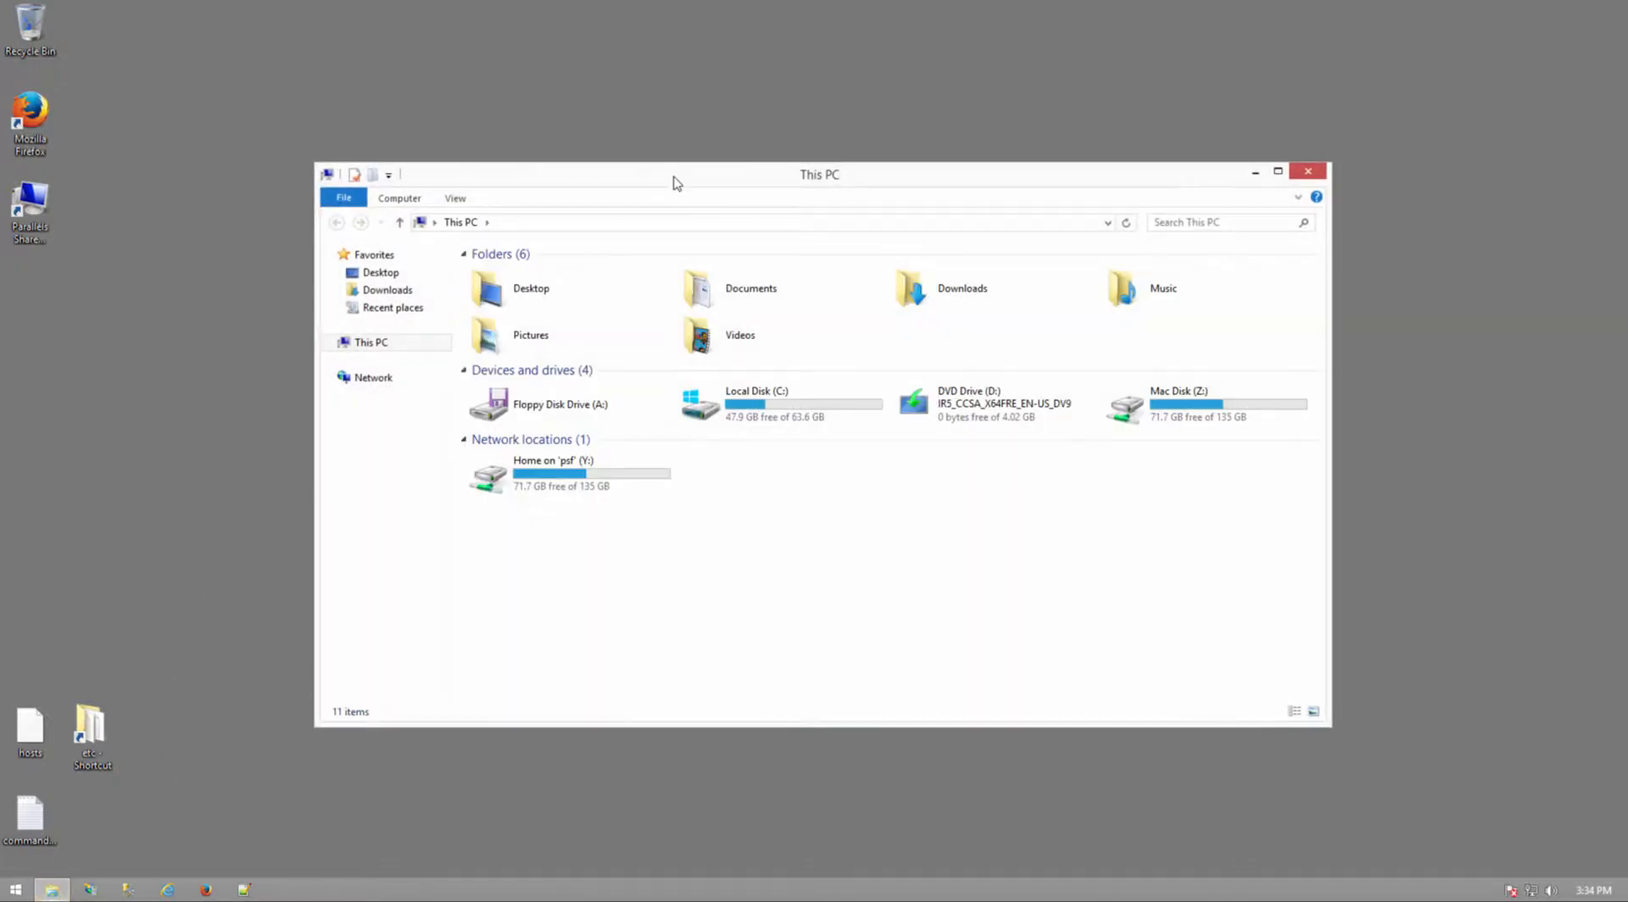
drag(676, 183, 684, 141)
click(711, 376)
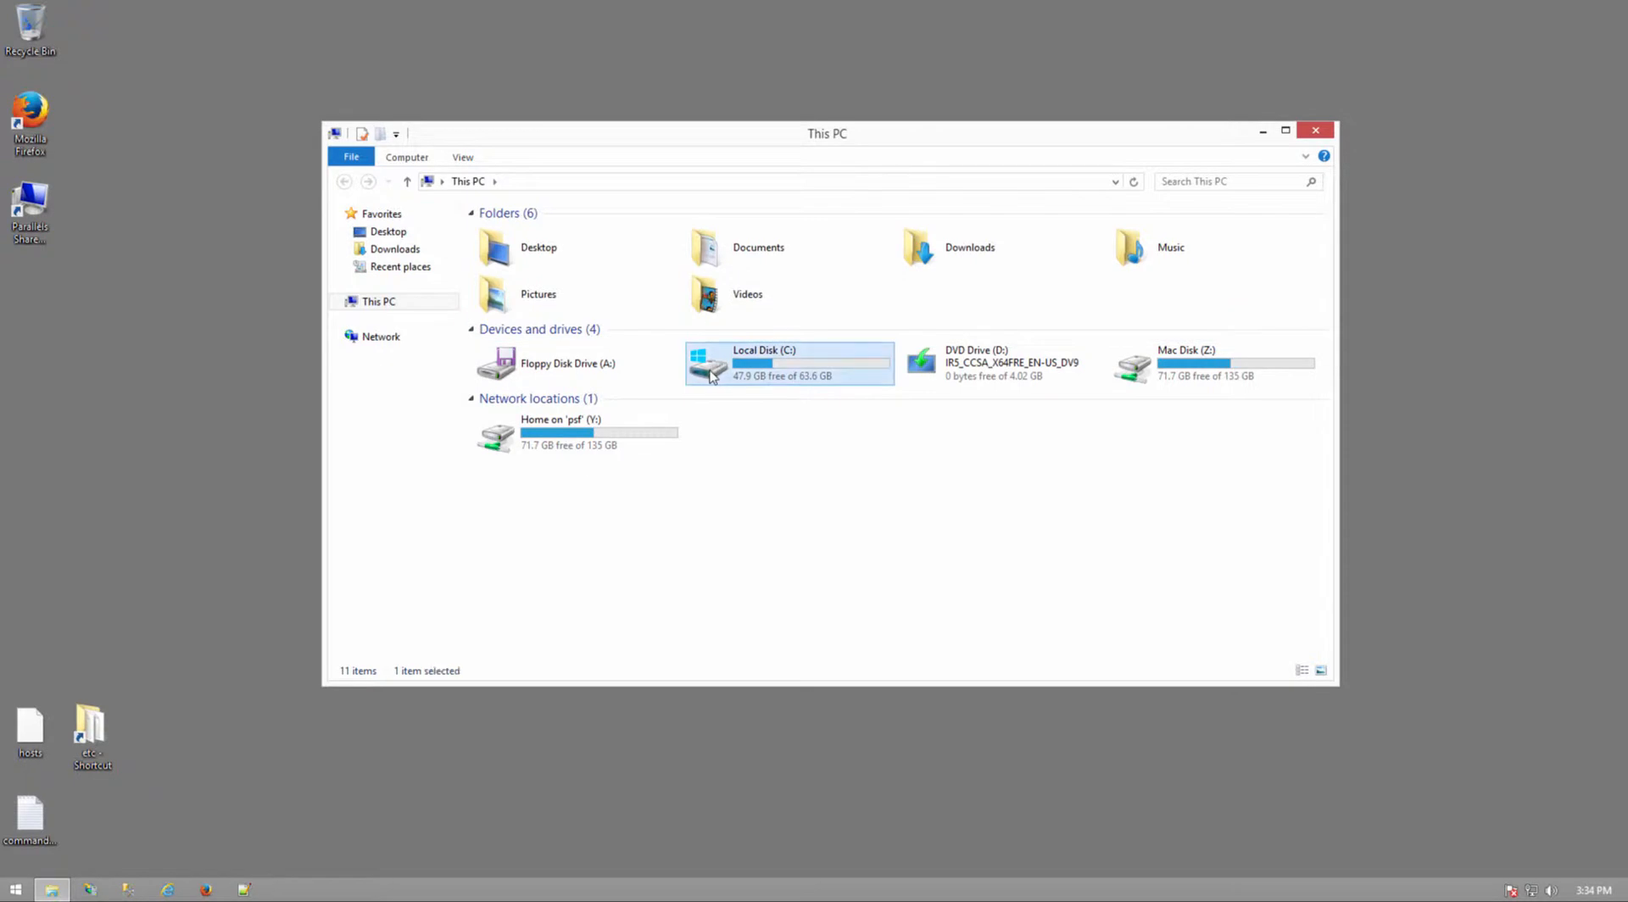
double_click(711, 376)
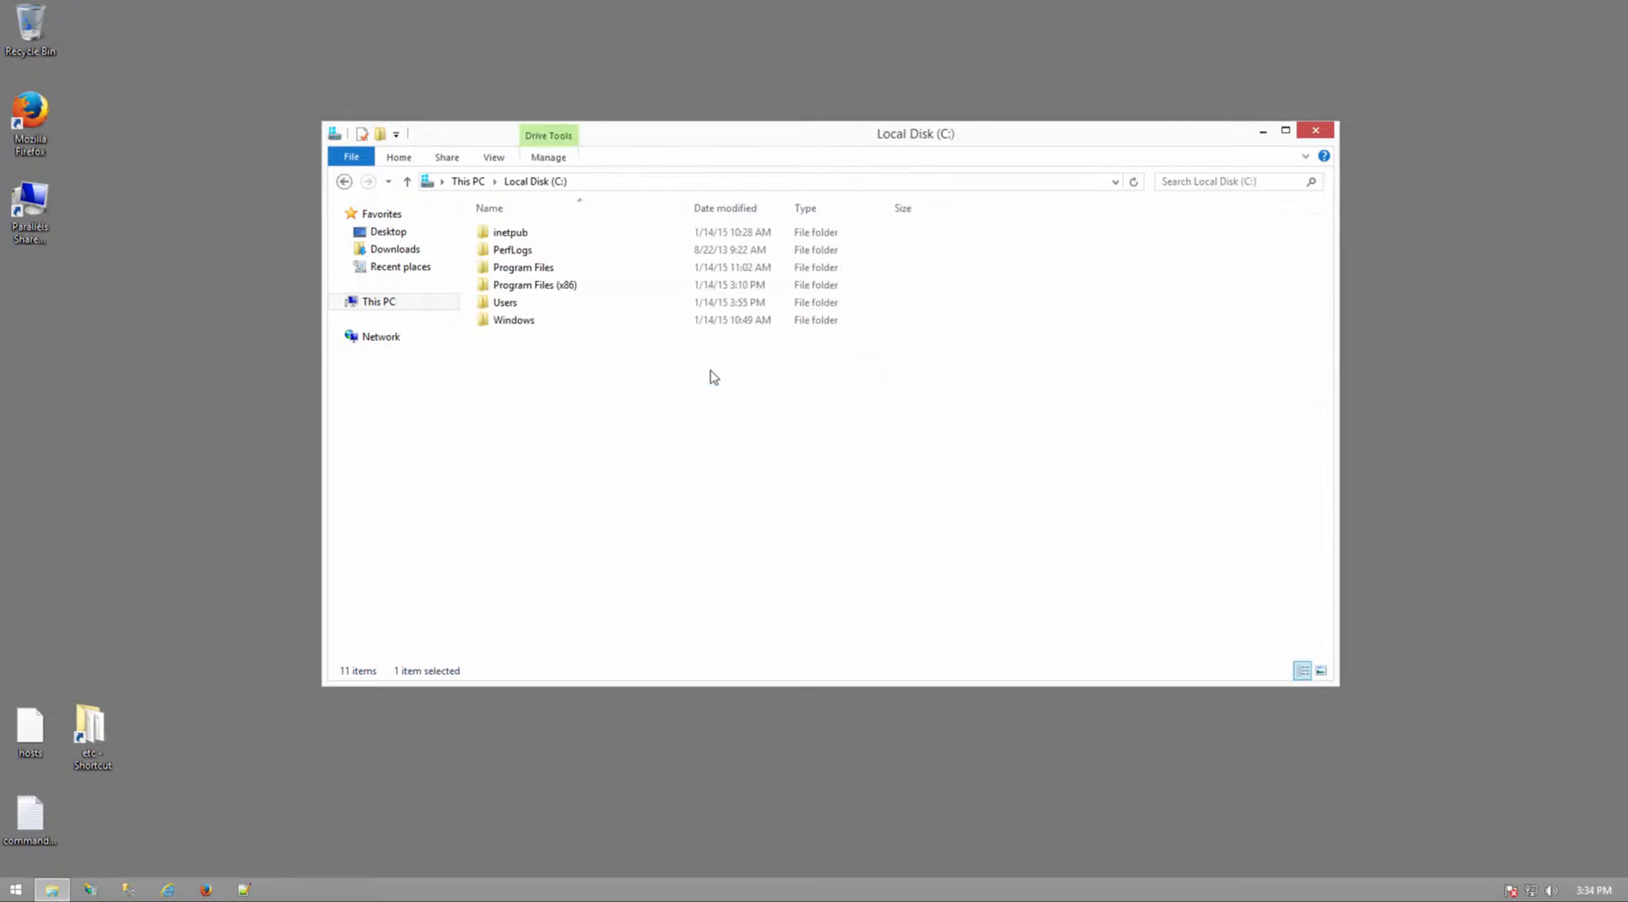
double_click(534, 326)
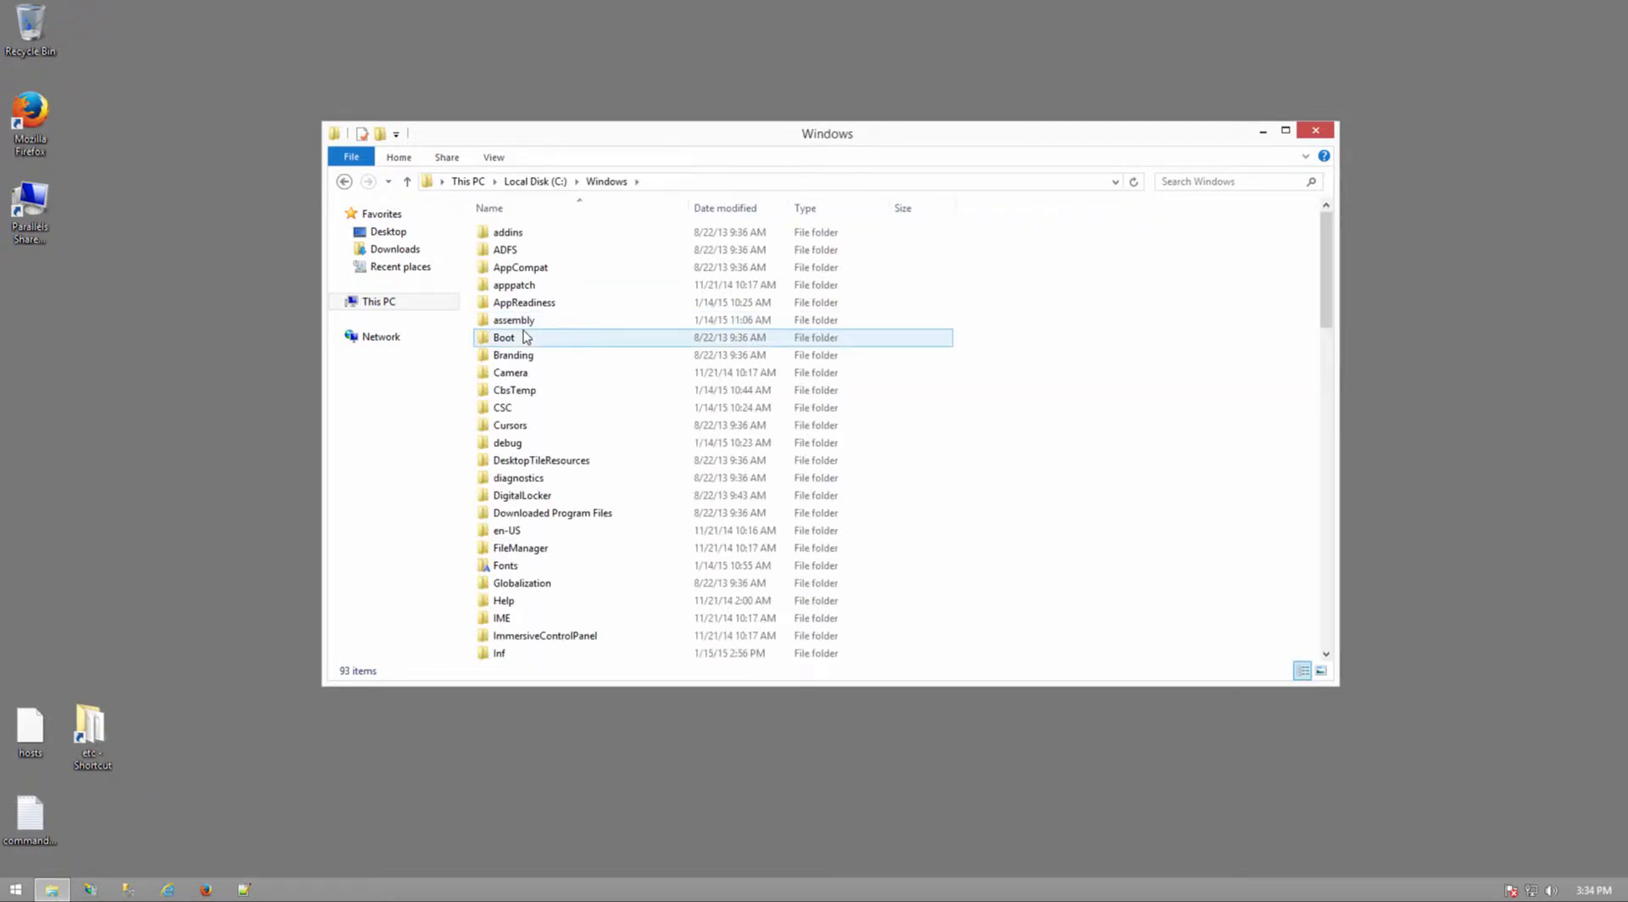
text(sys)
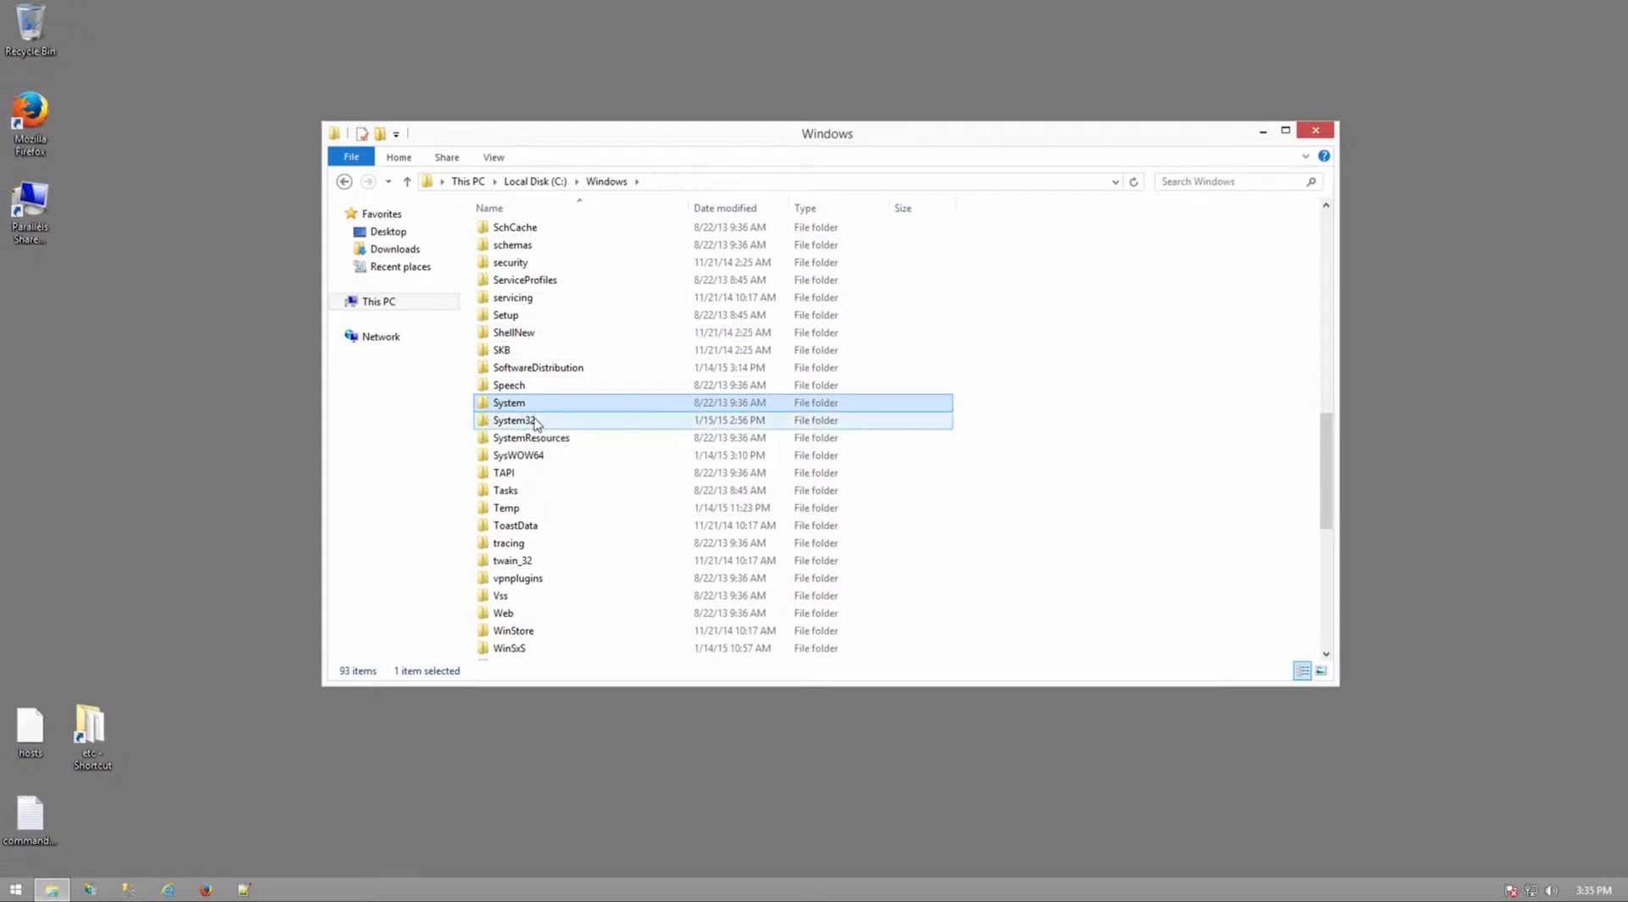
double_click(532, 421)
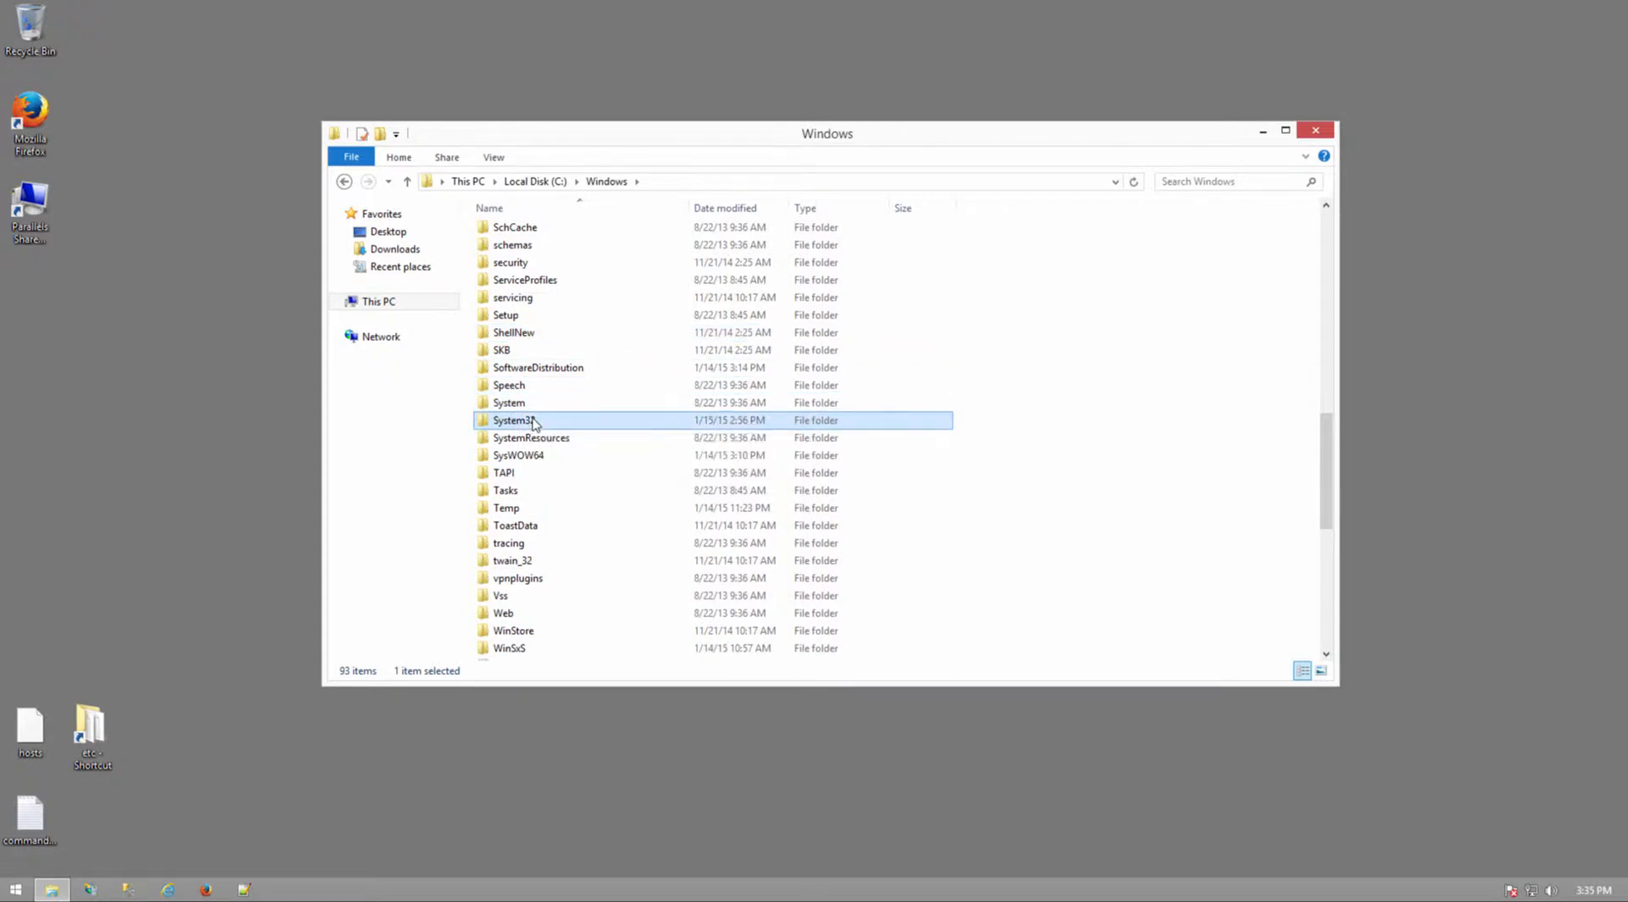
text(dr)
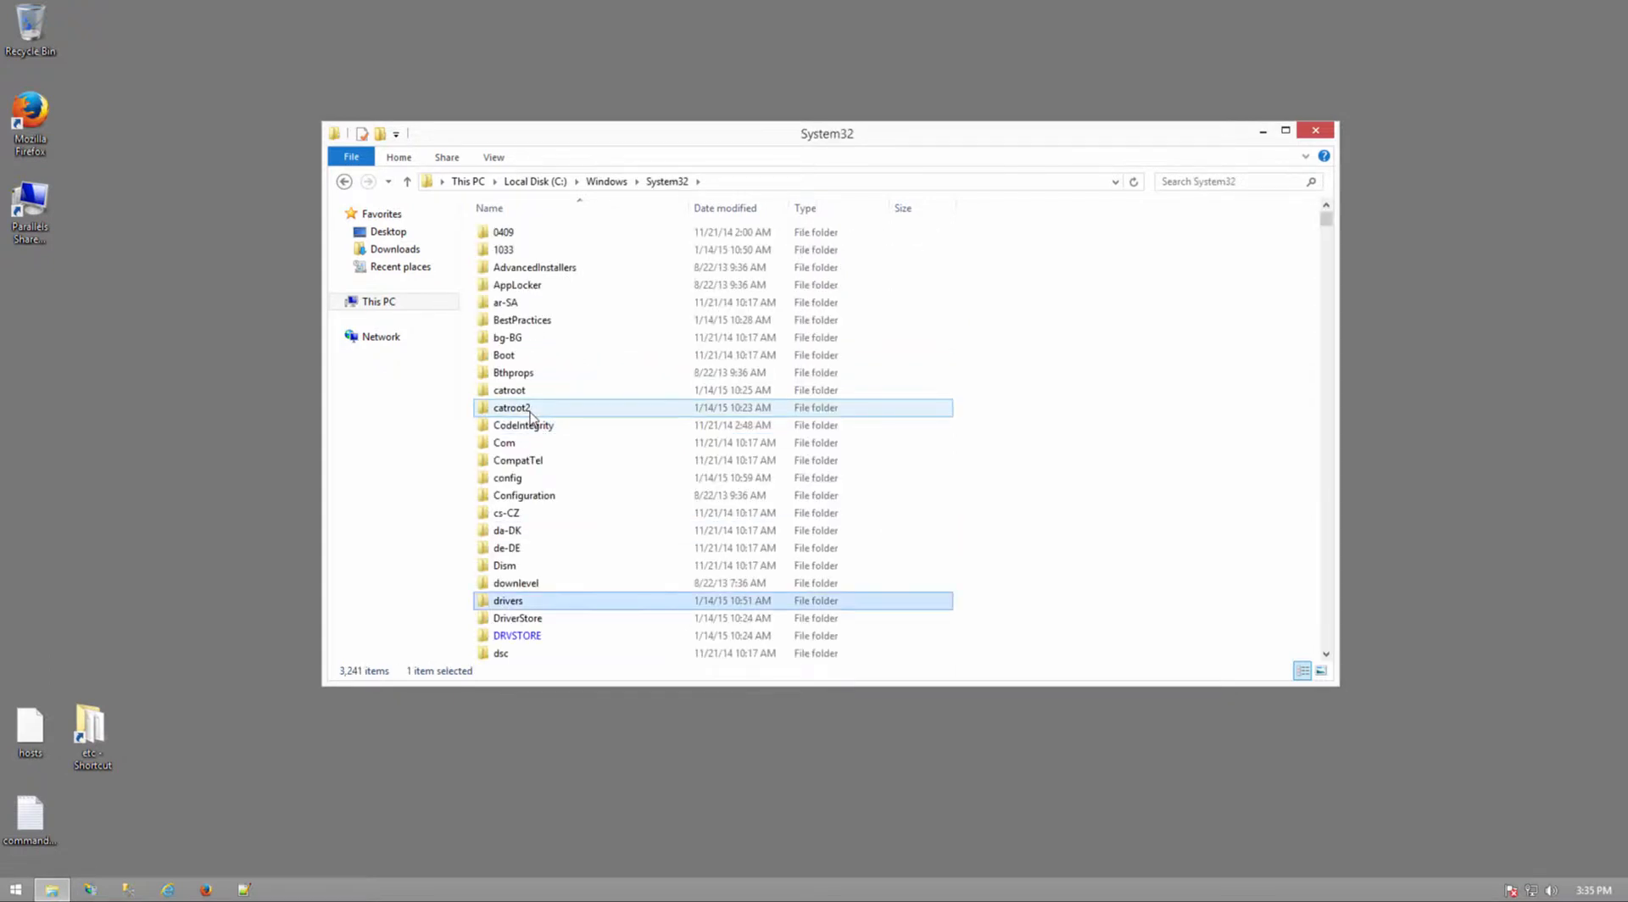
double_click(534, 603)
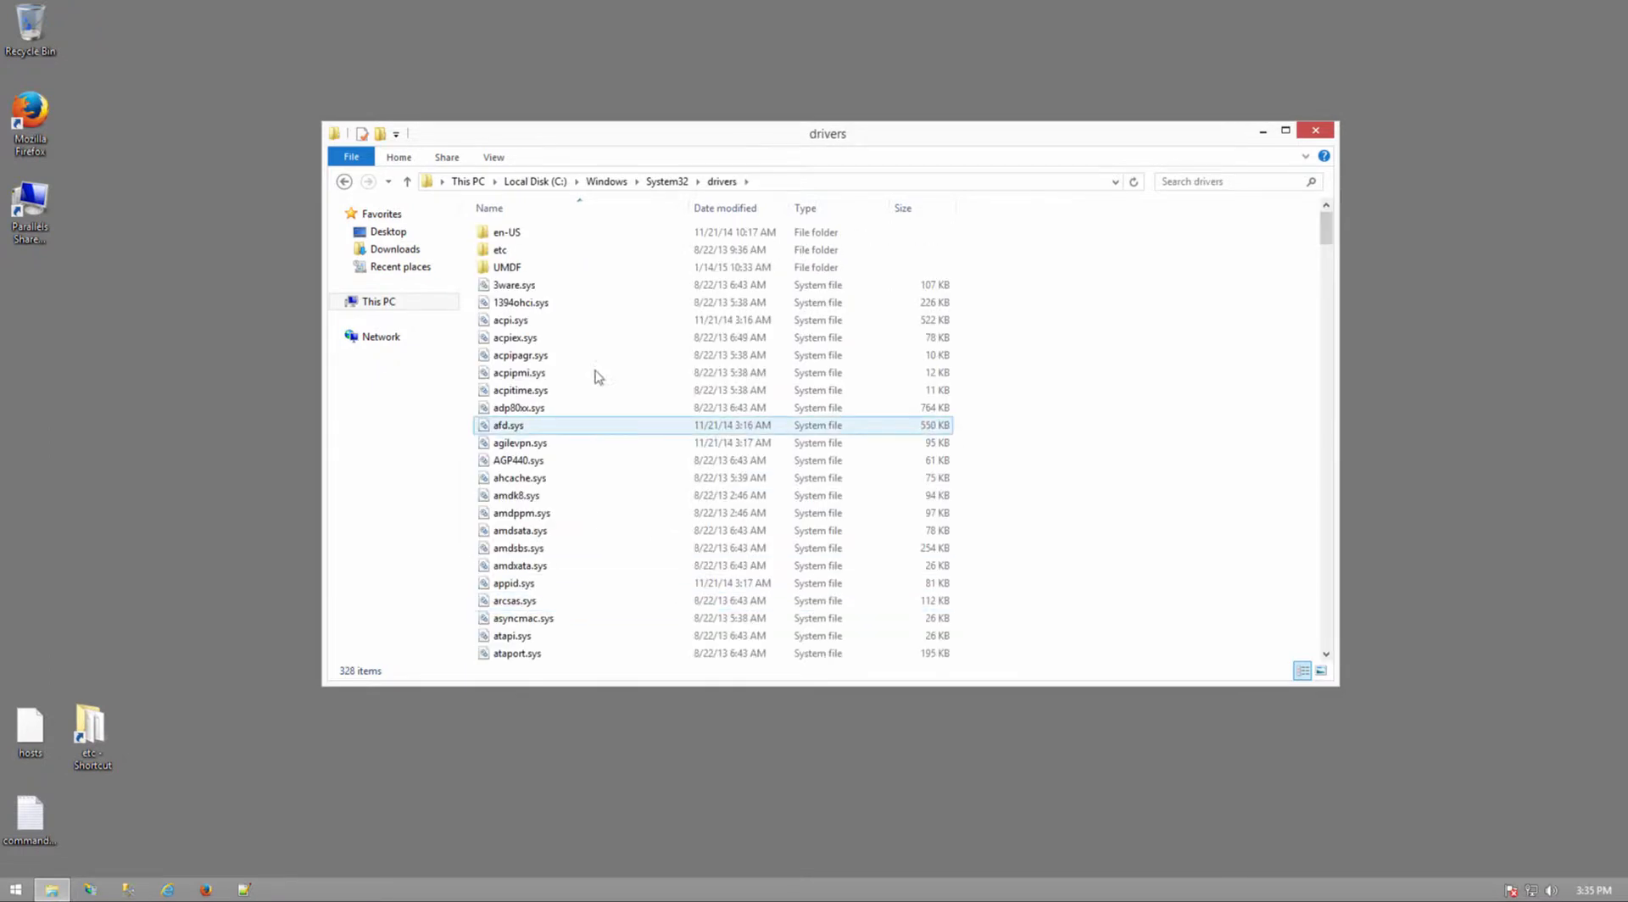
double_click(519, 251)
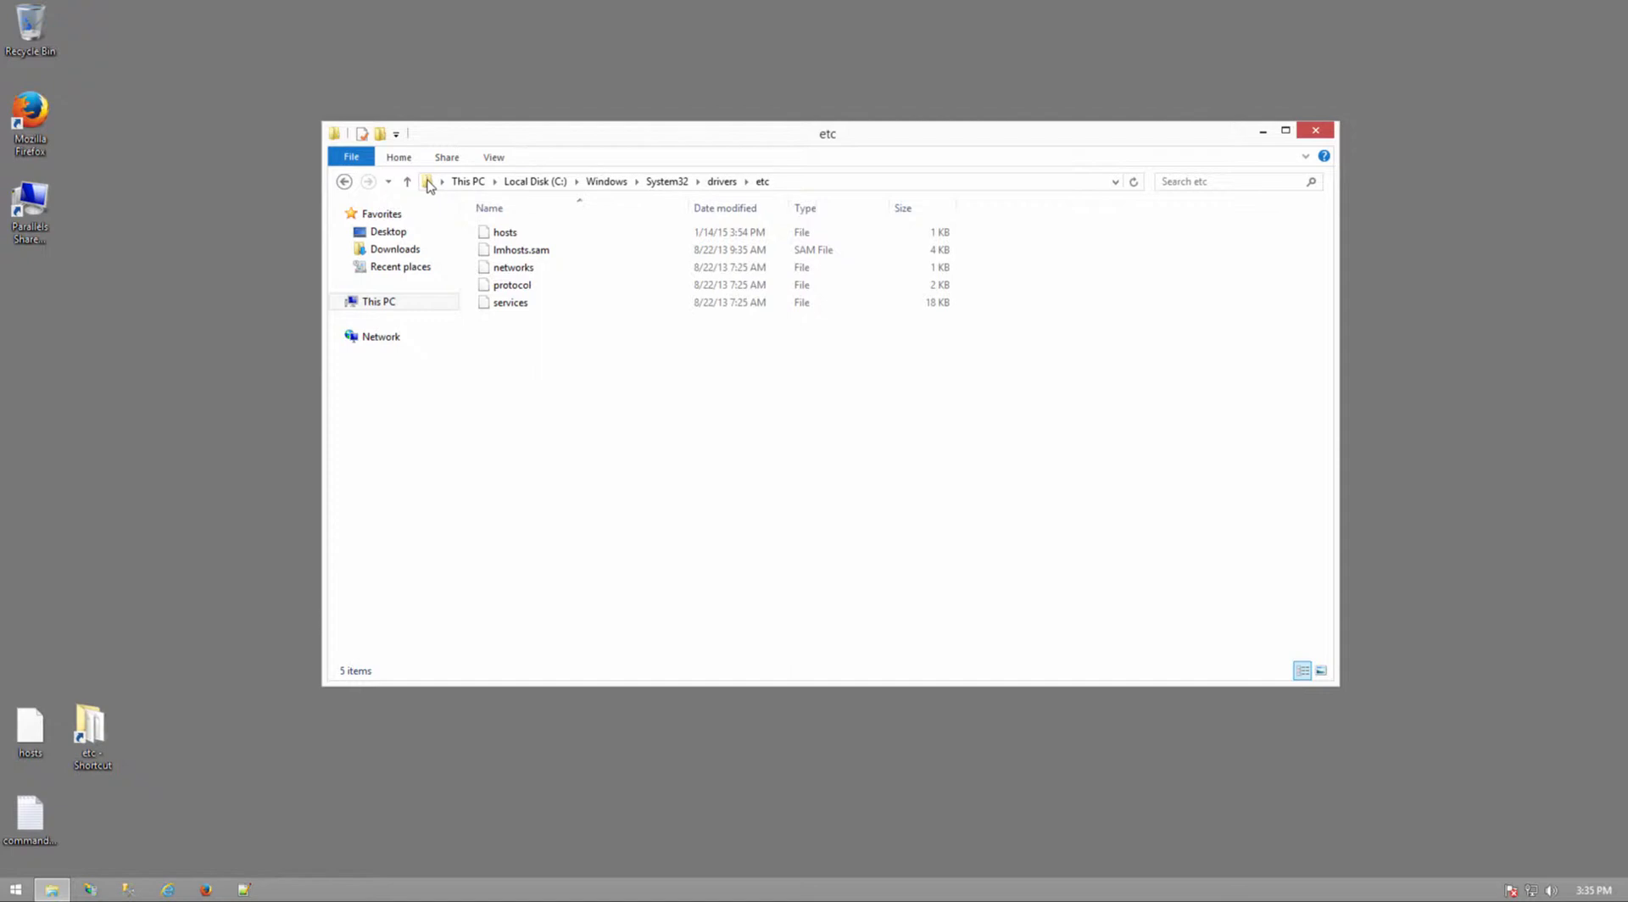
Try to place a shortcut to the etc folder and a copy of its hosts file on the desktop
drag(430, 185, 127, 734)
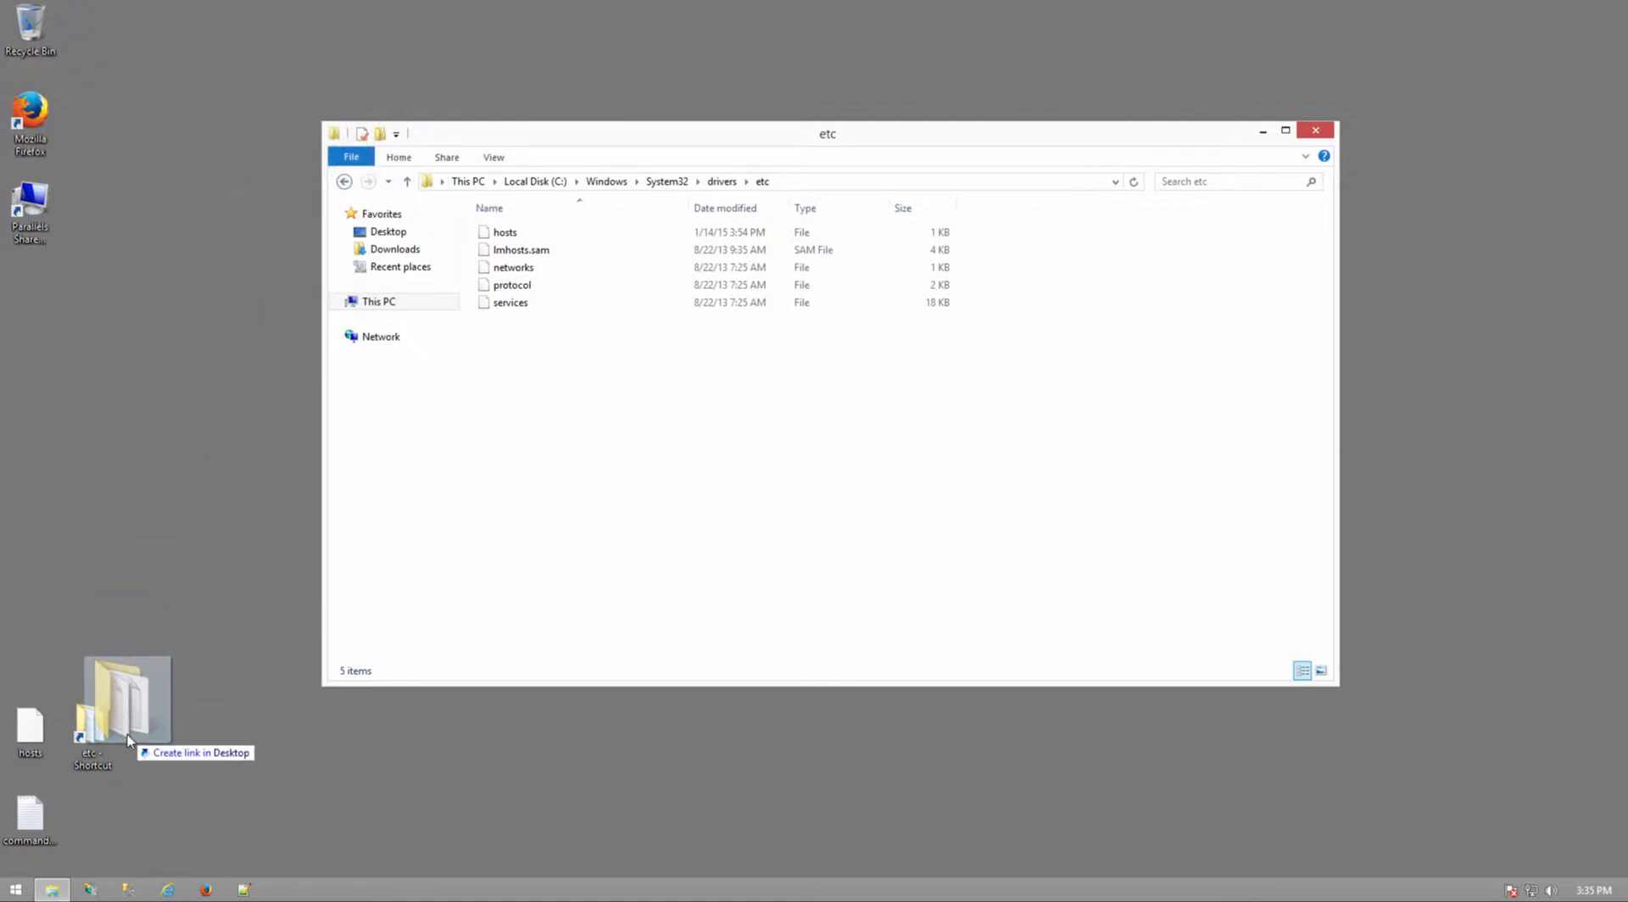
drag(128, 735, 127, 735)
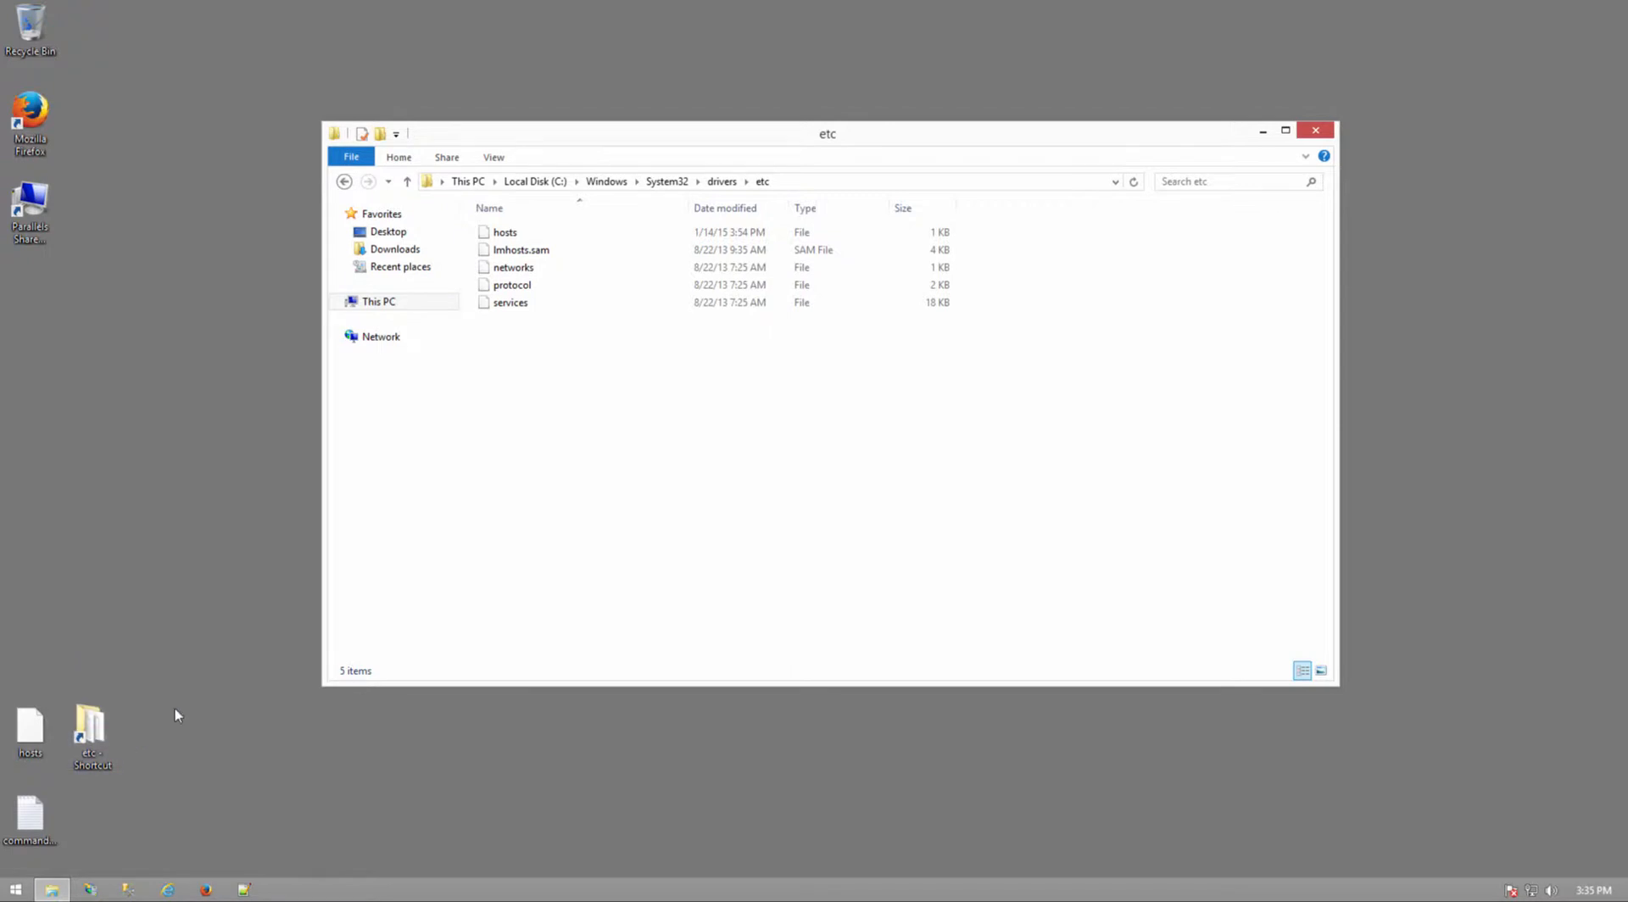
click(510, 238)
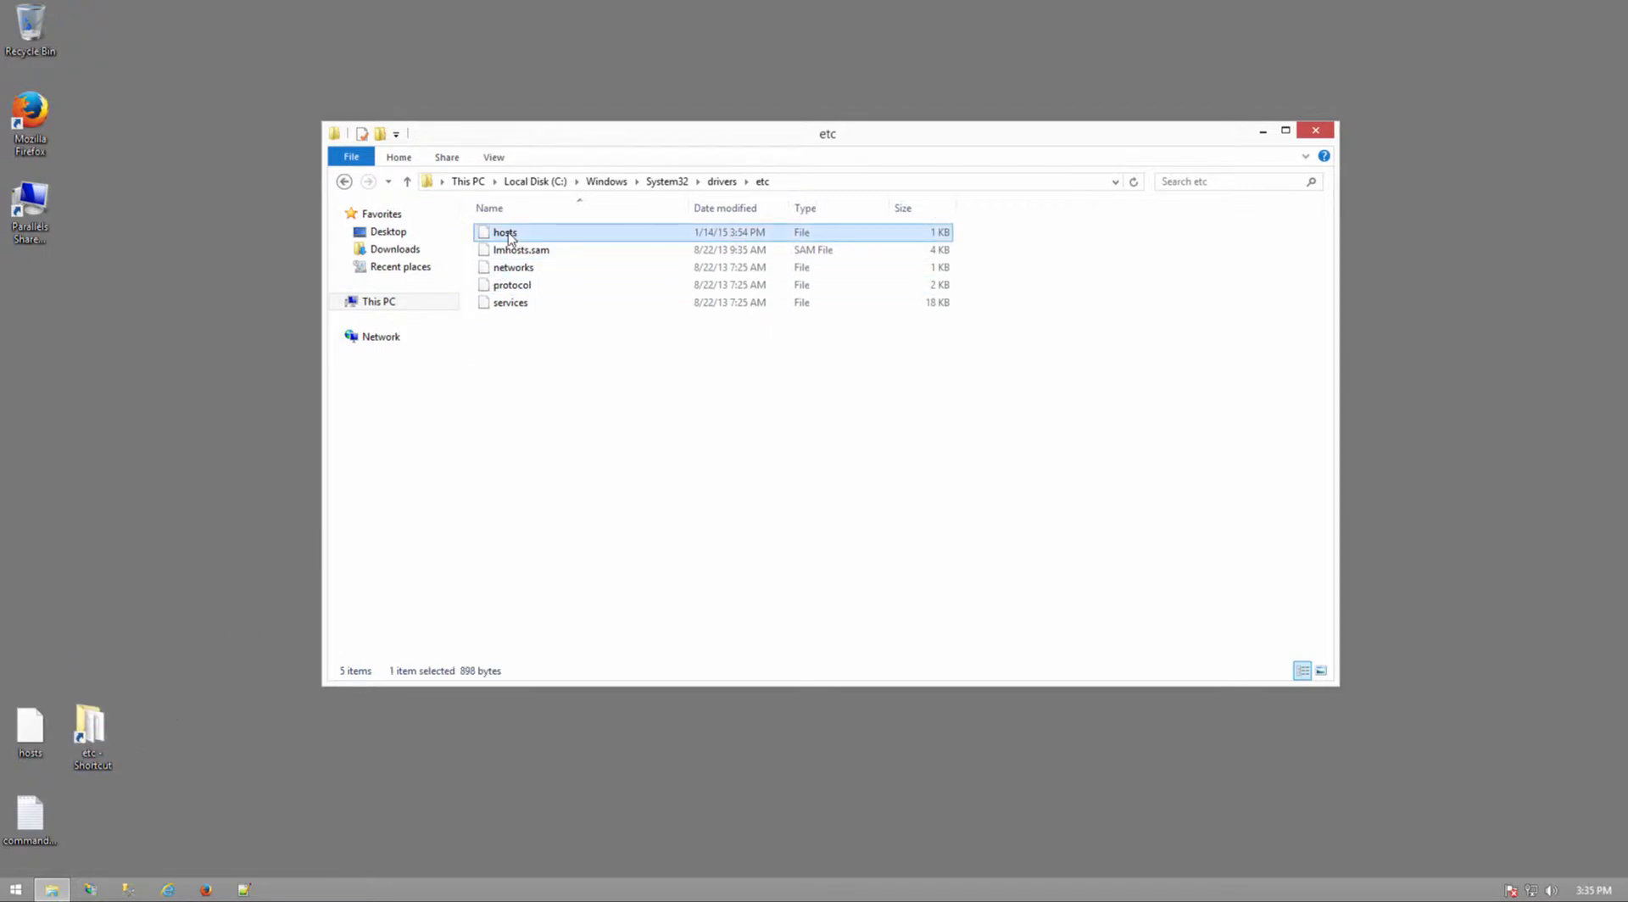
drag(510, 238, 382, 517)
drag(187, 690, 8, 763)
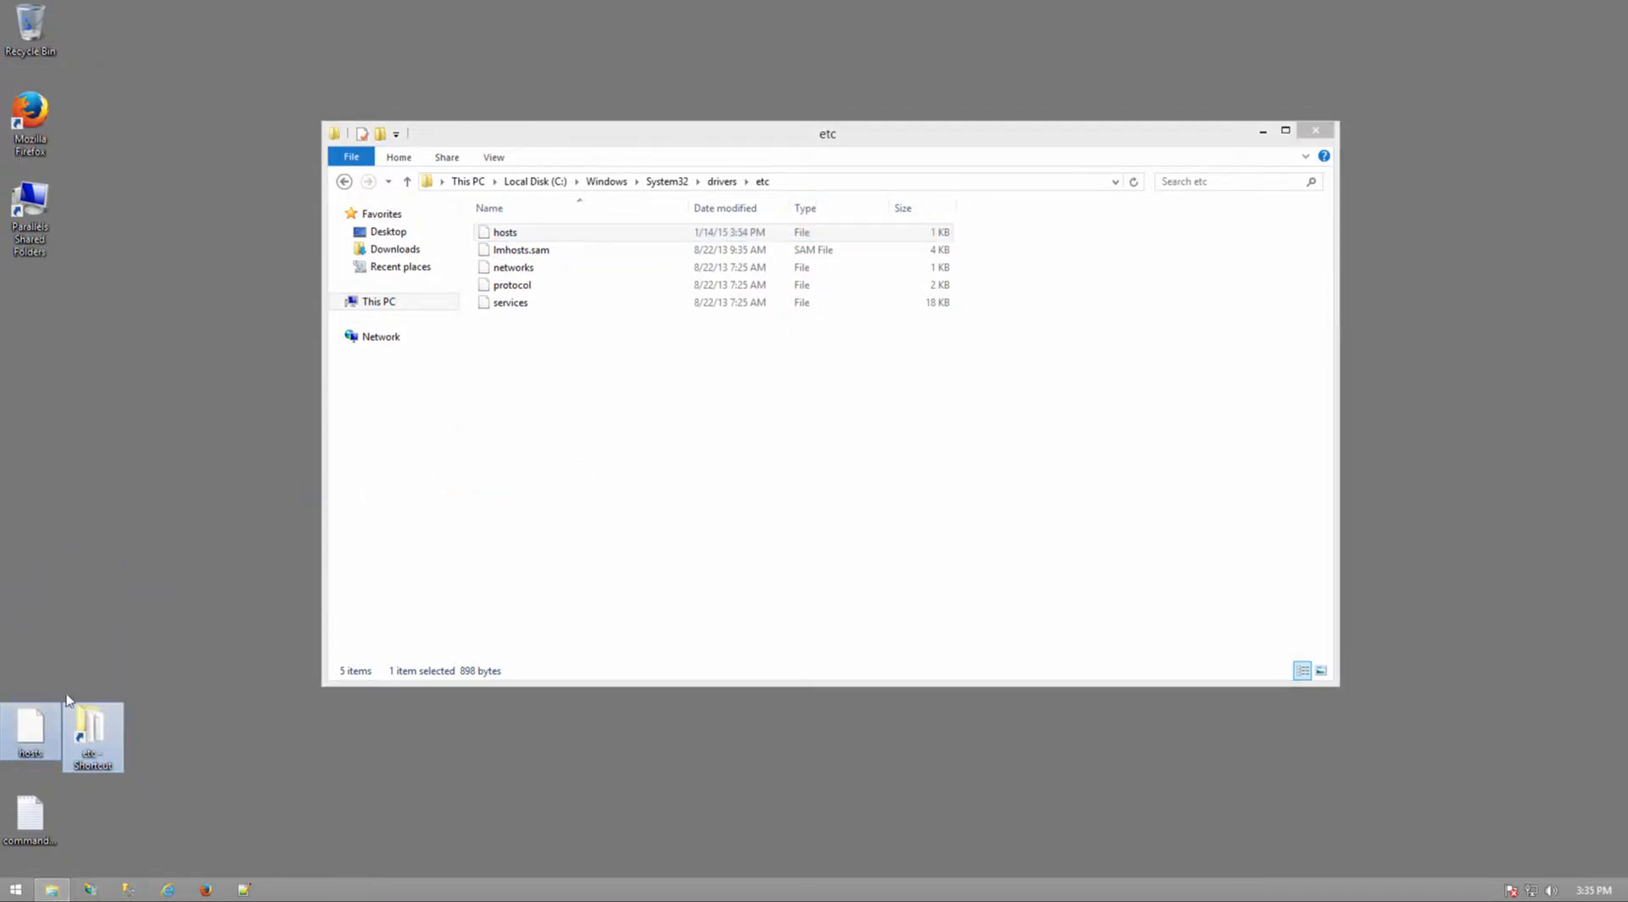
click(89, 670)
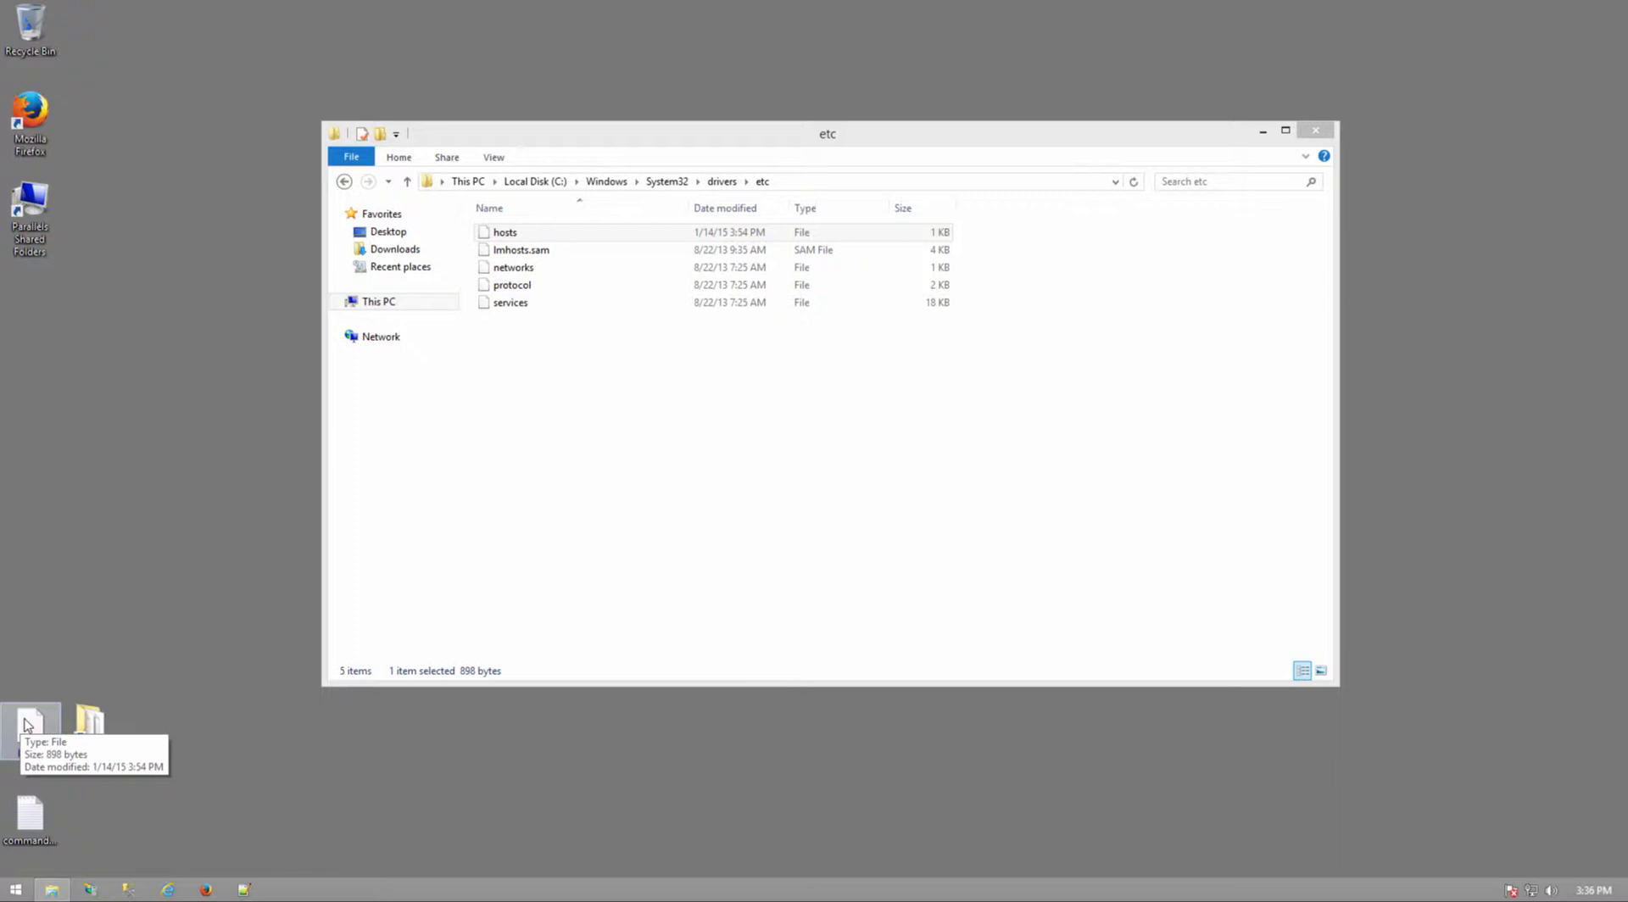
drag(25, 723, 89, 725)
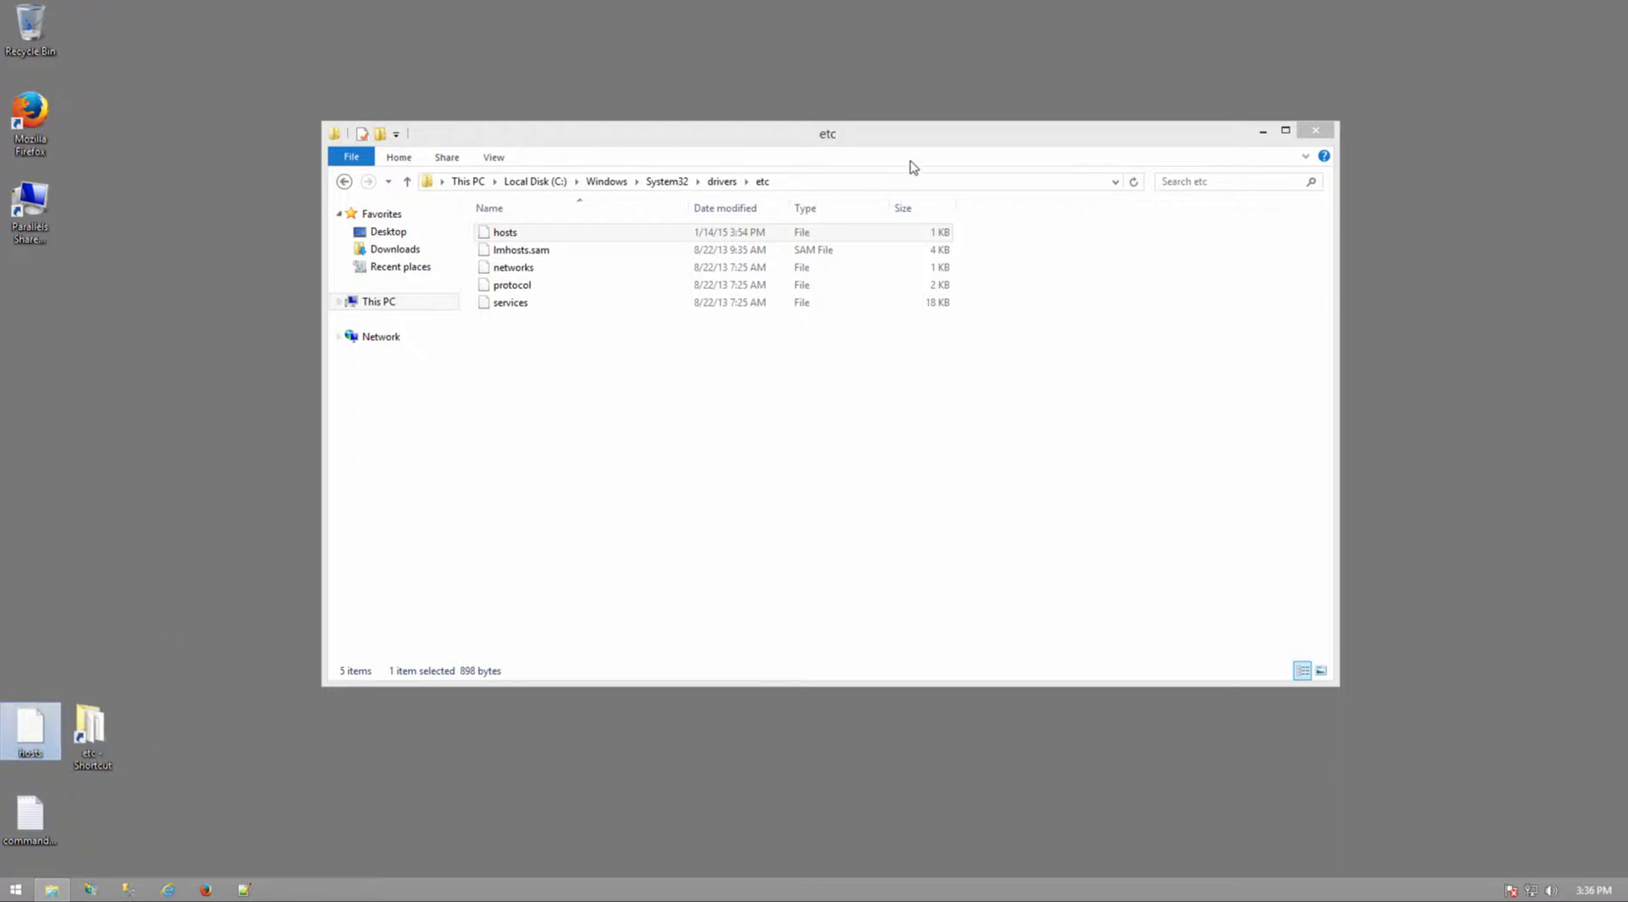
Close the folder window, reopen etc from its desktop shortcut, and open the desktop hosts file in Notepad++
click(1316, 131)
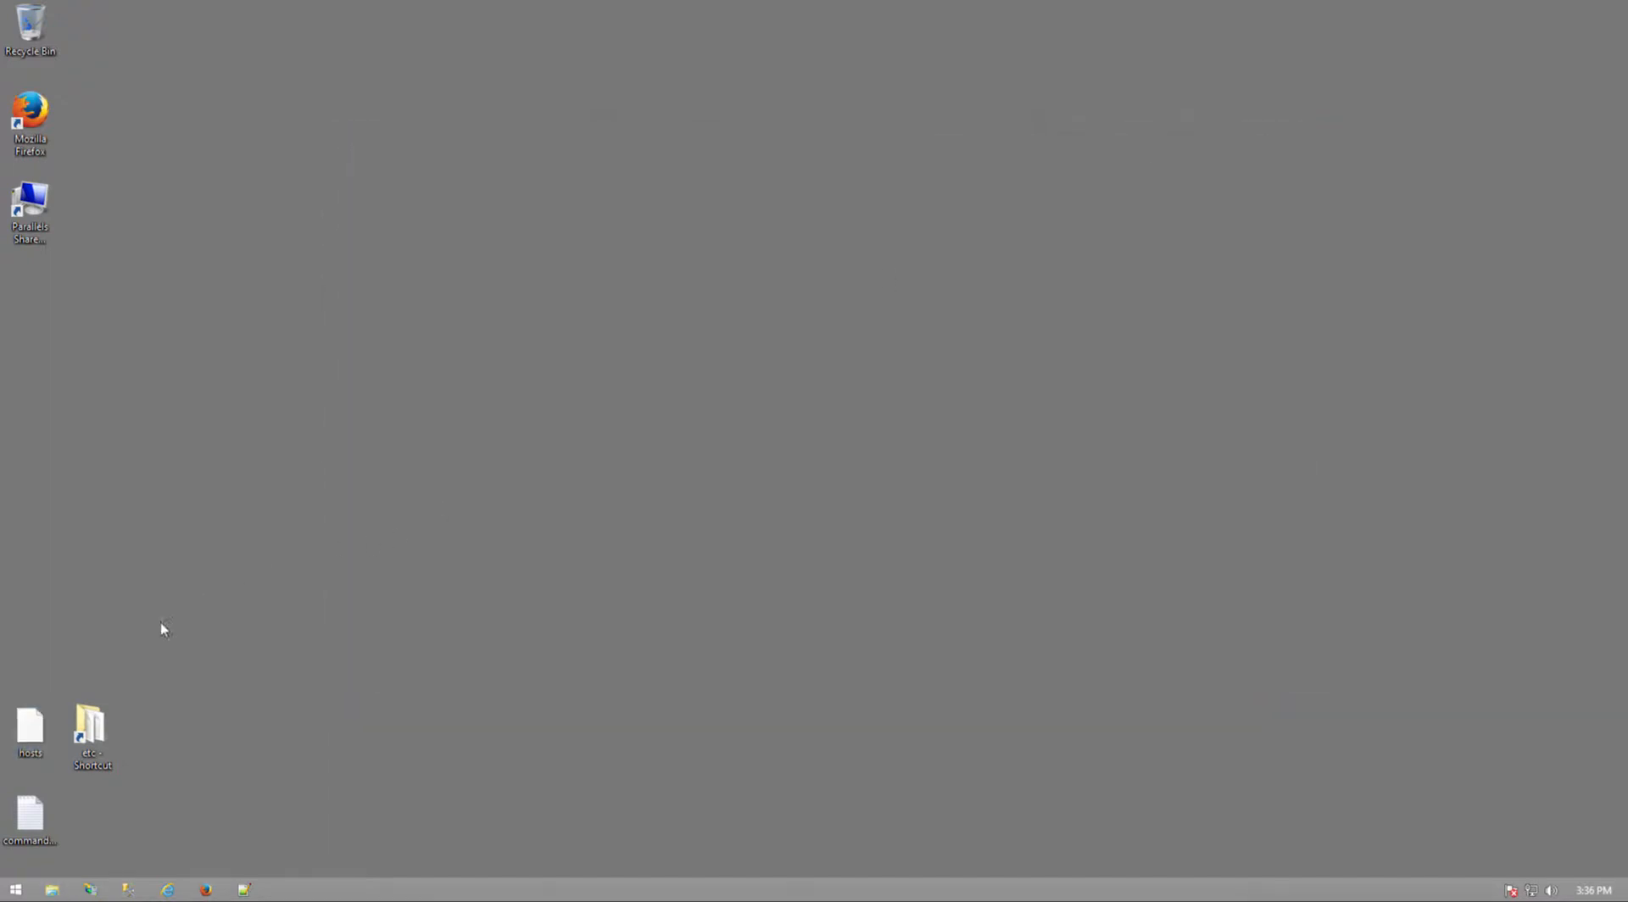
double_click(85, 726)
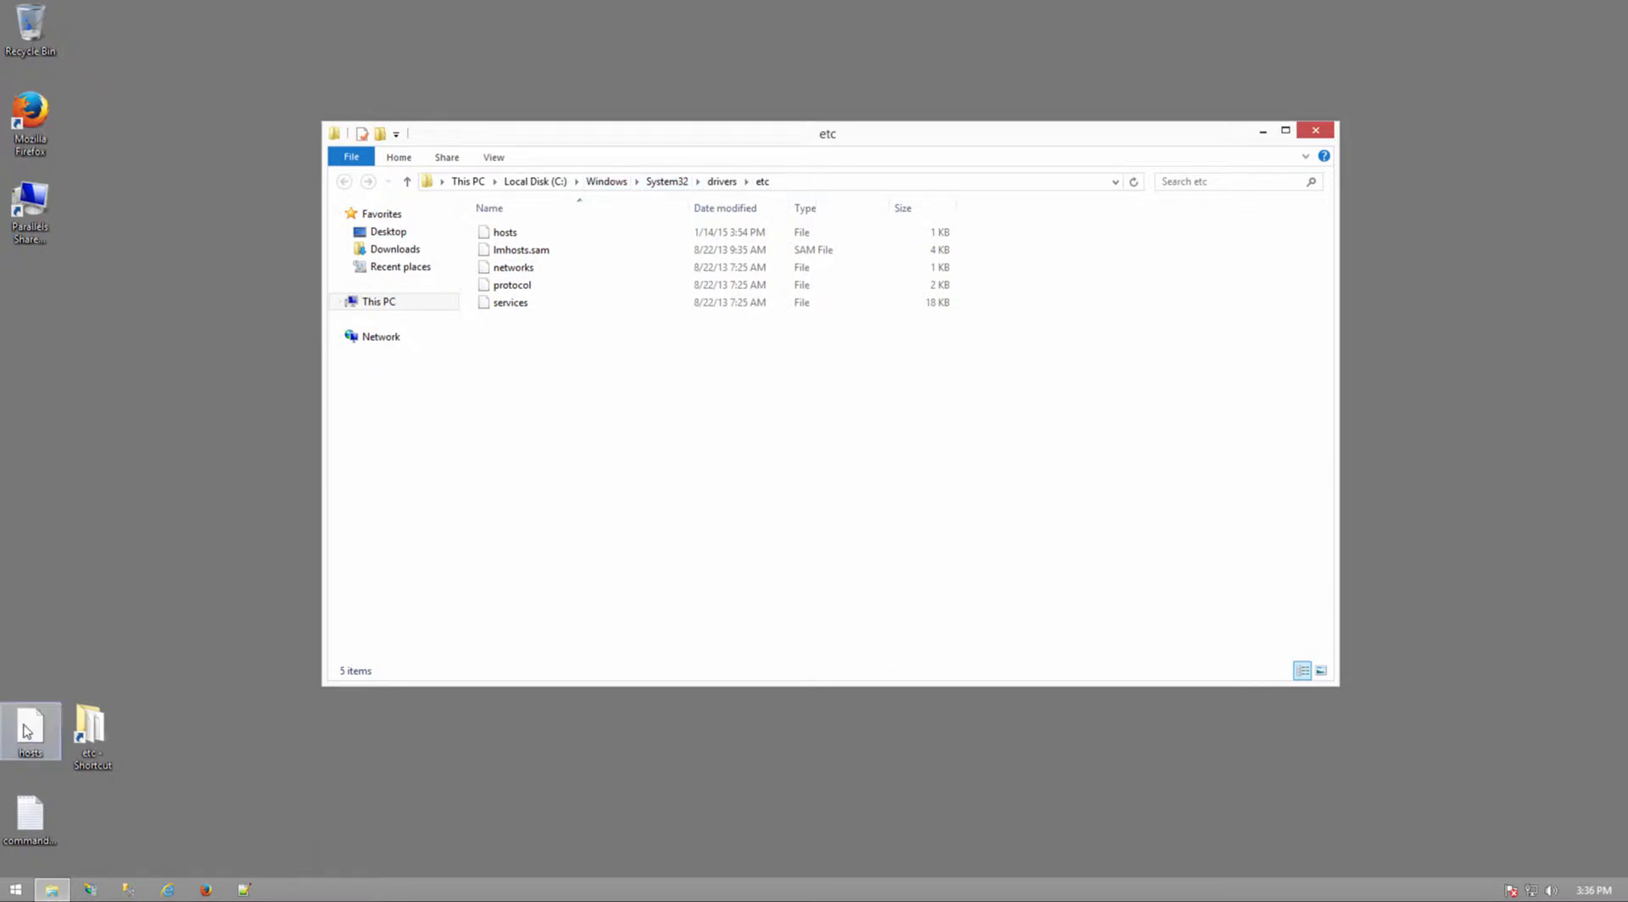
right_click(27, 724)
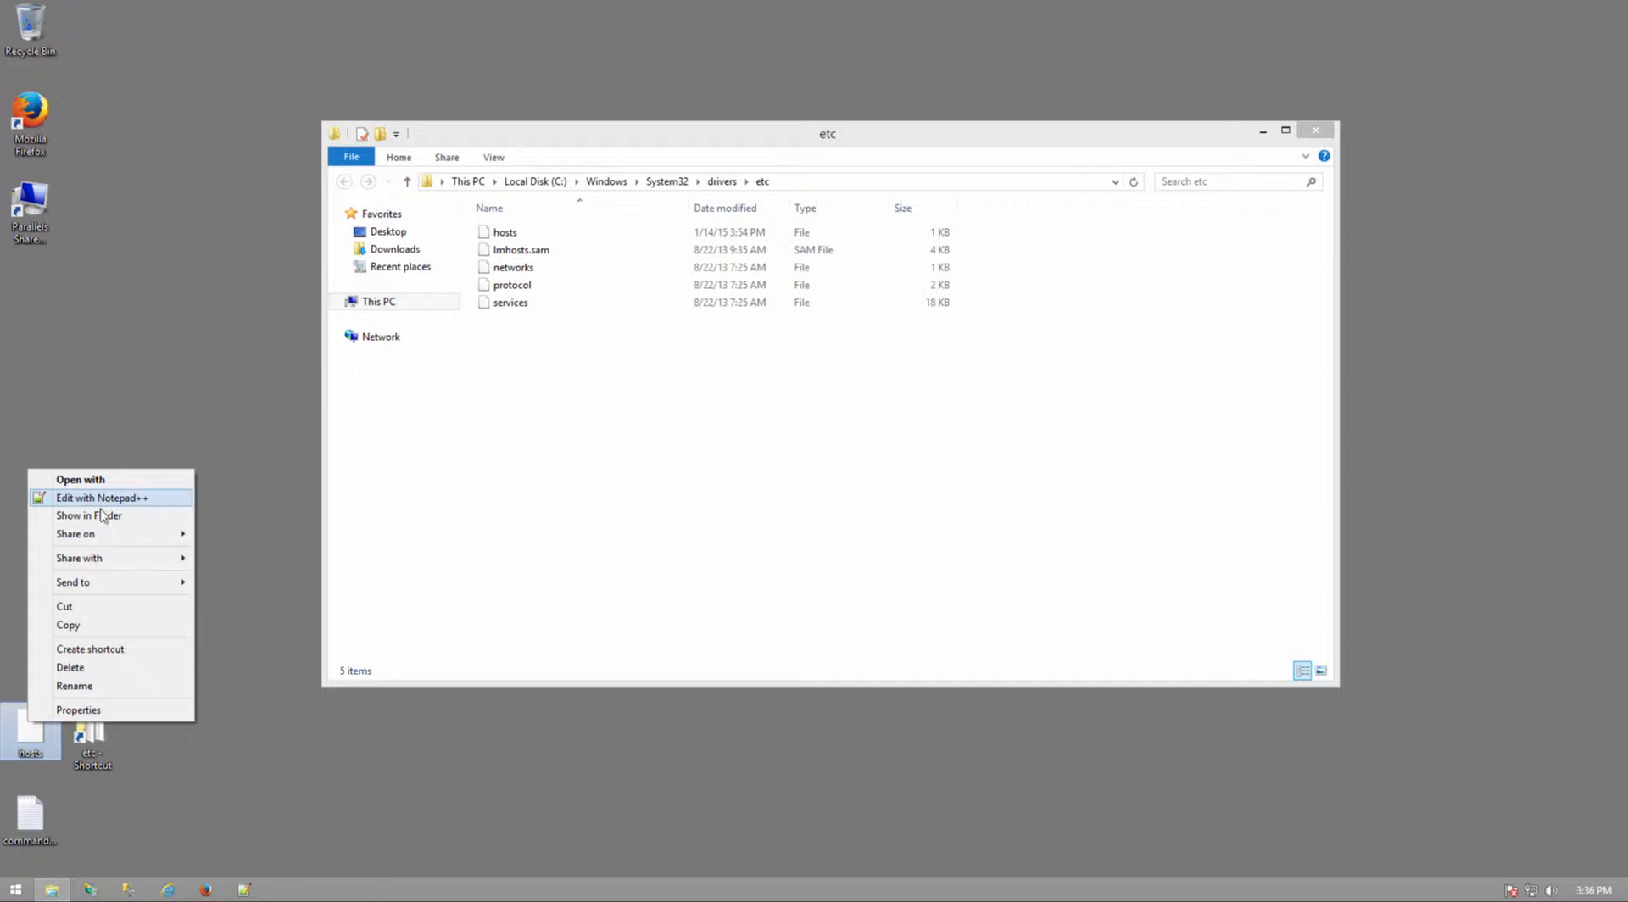
mouse_move(126, 563)
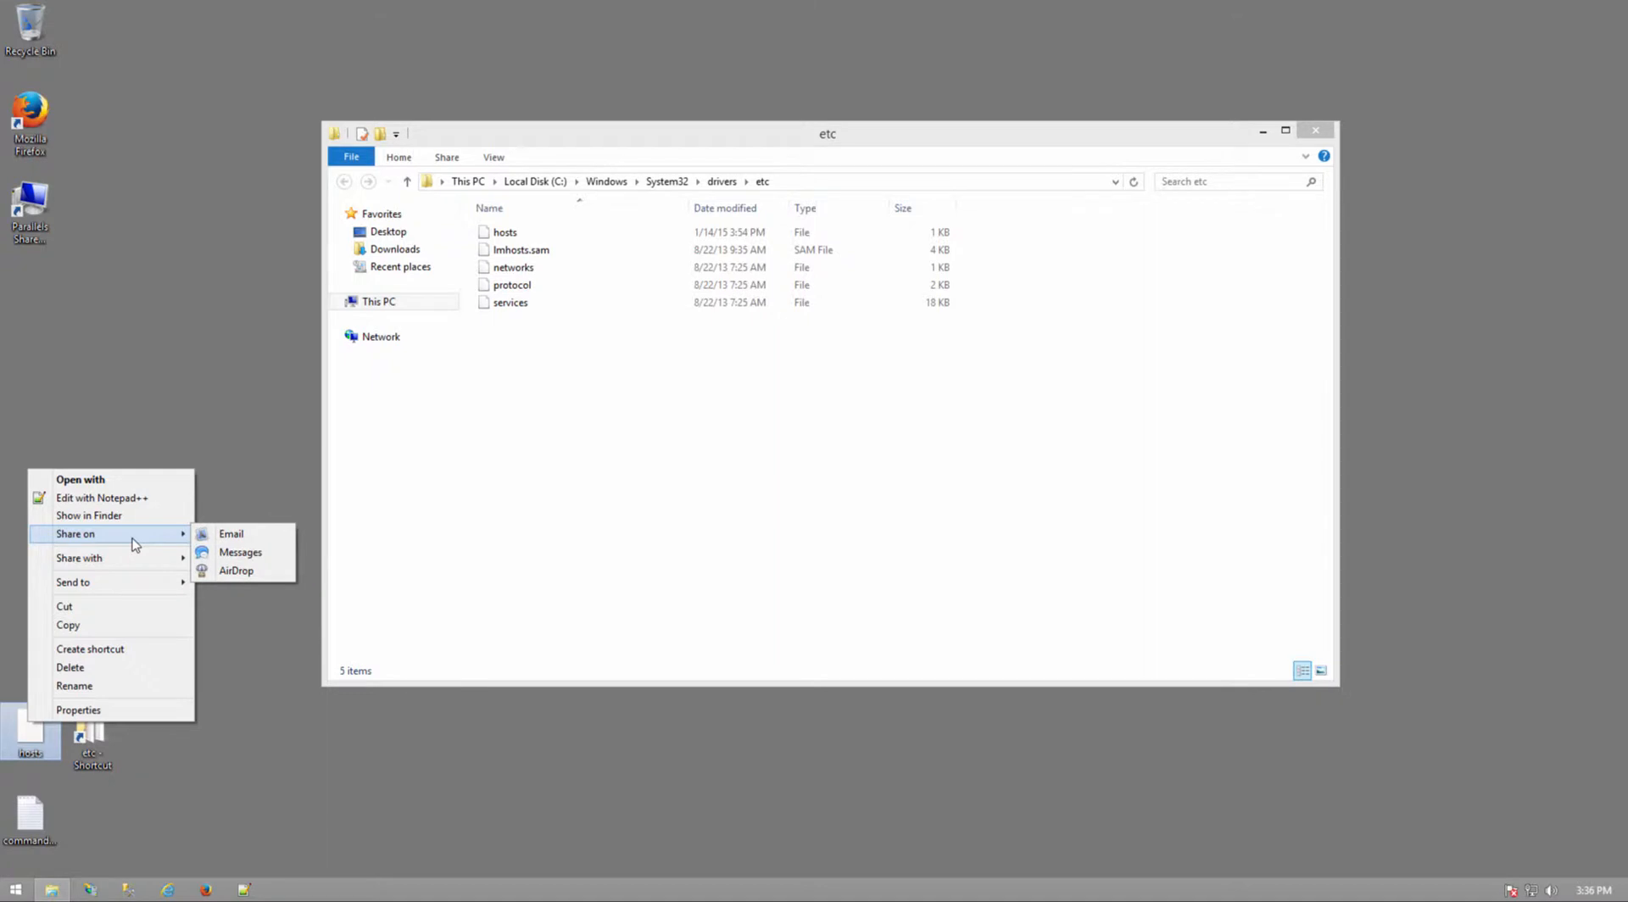
click(129, 500)
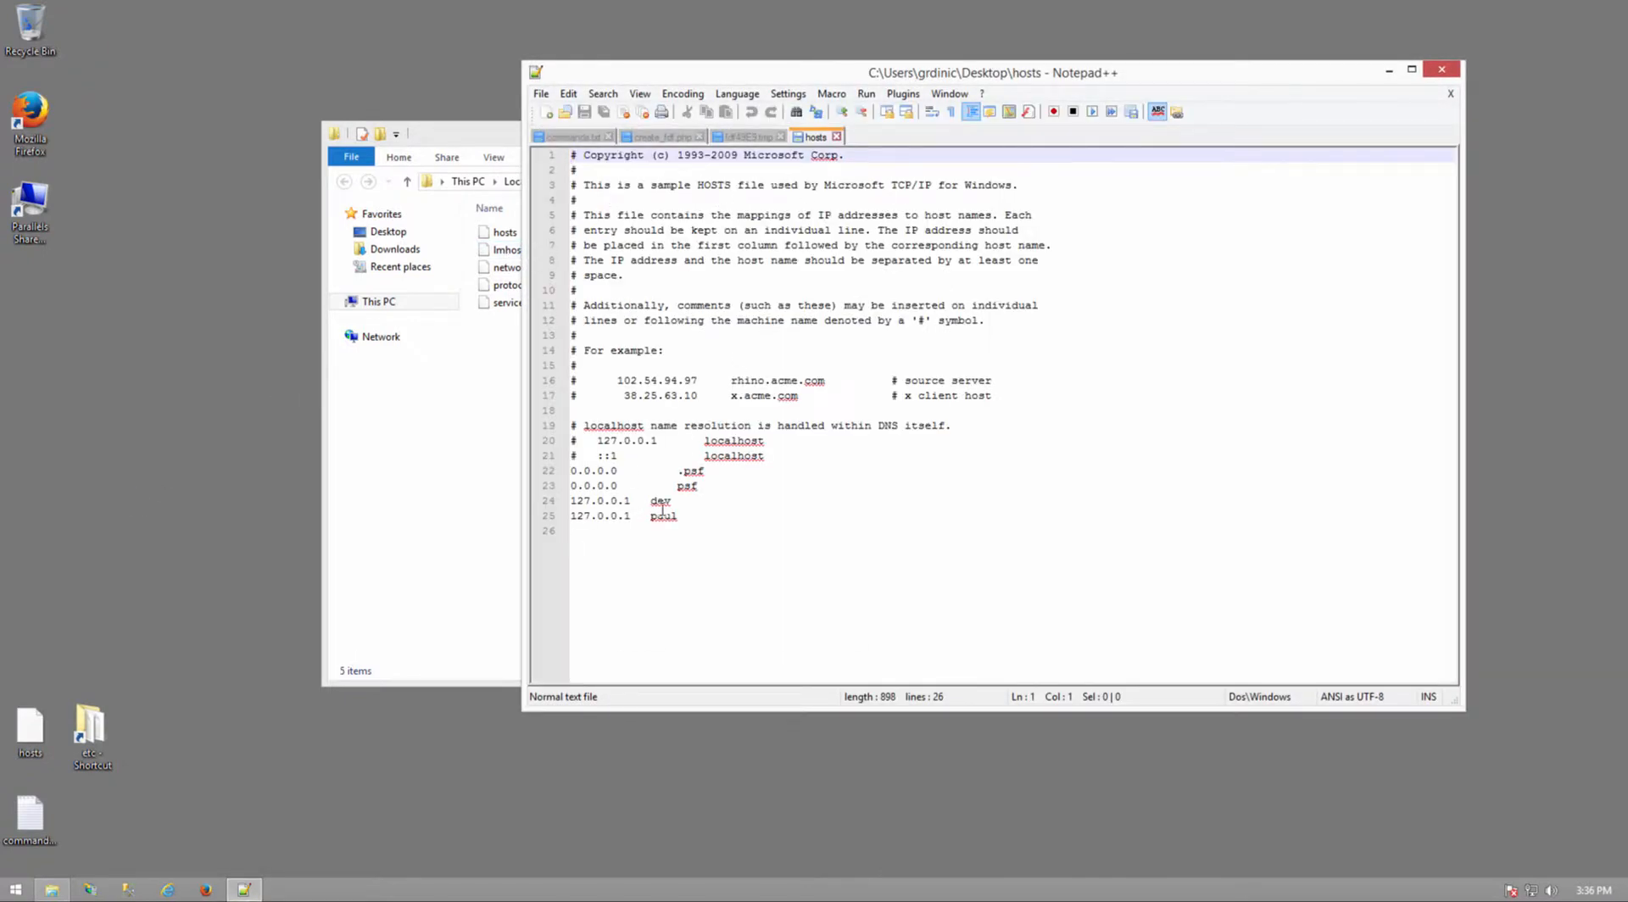
Delete the two 127.0.0.1 entries at the end of the hosts file, including their leftover line
drag(692, 518, 525, 504)
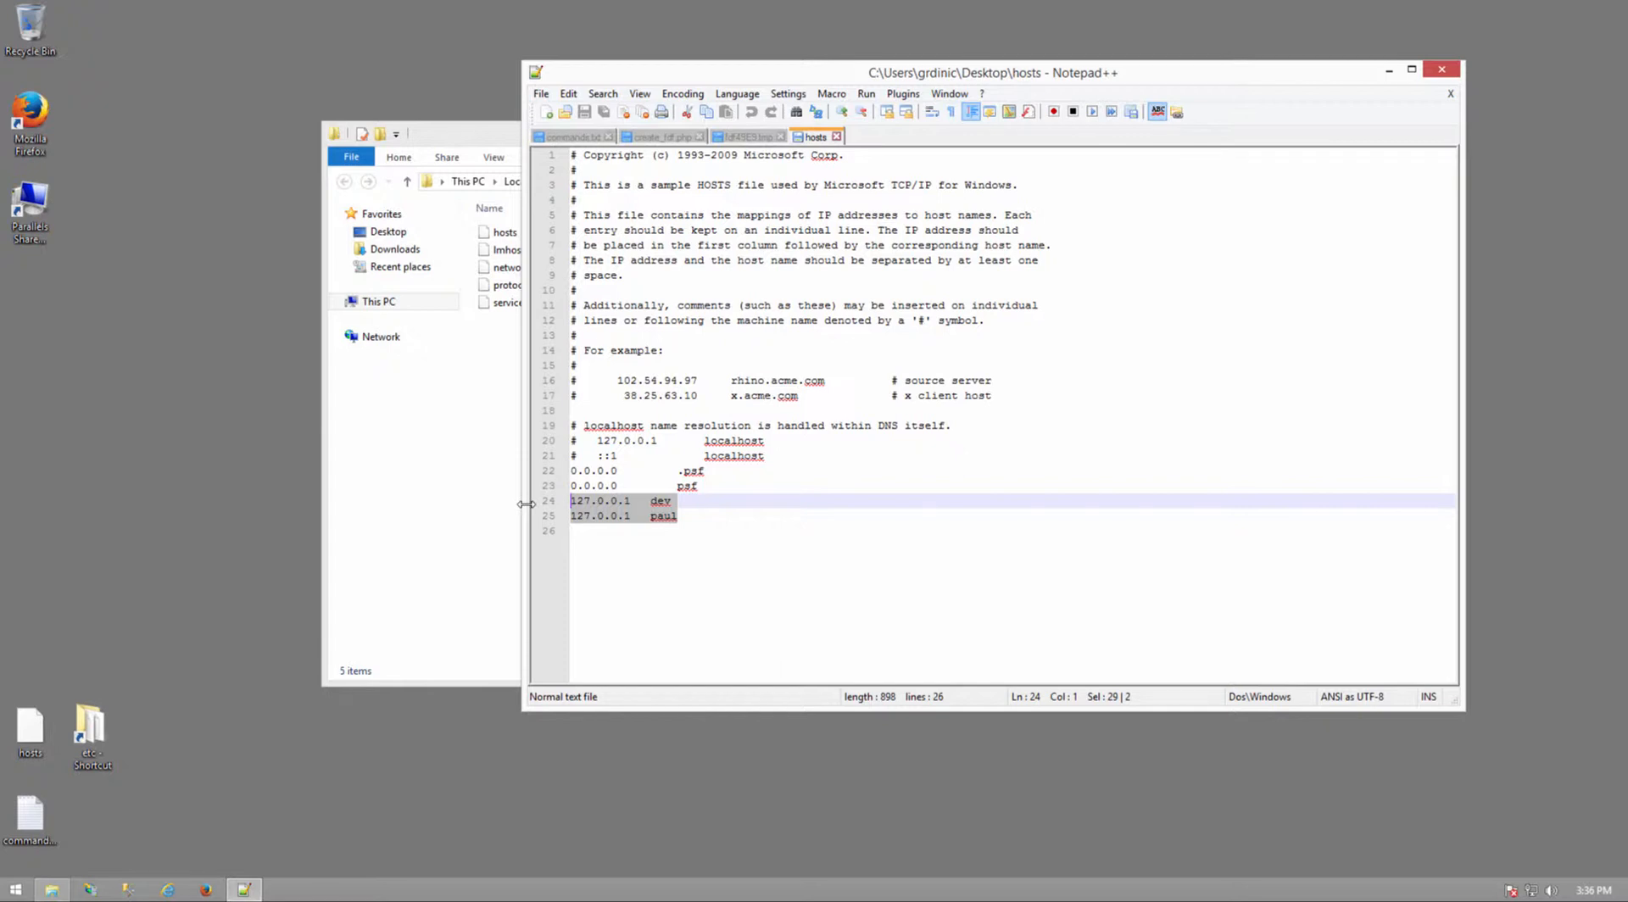
key(BackSpace)
key(BackSpace)
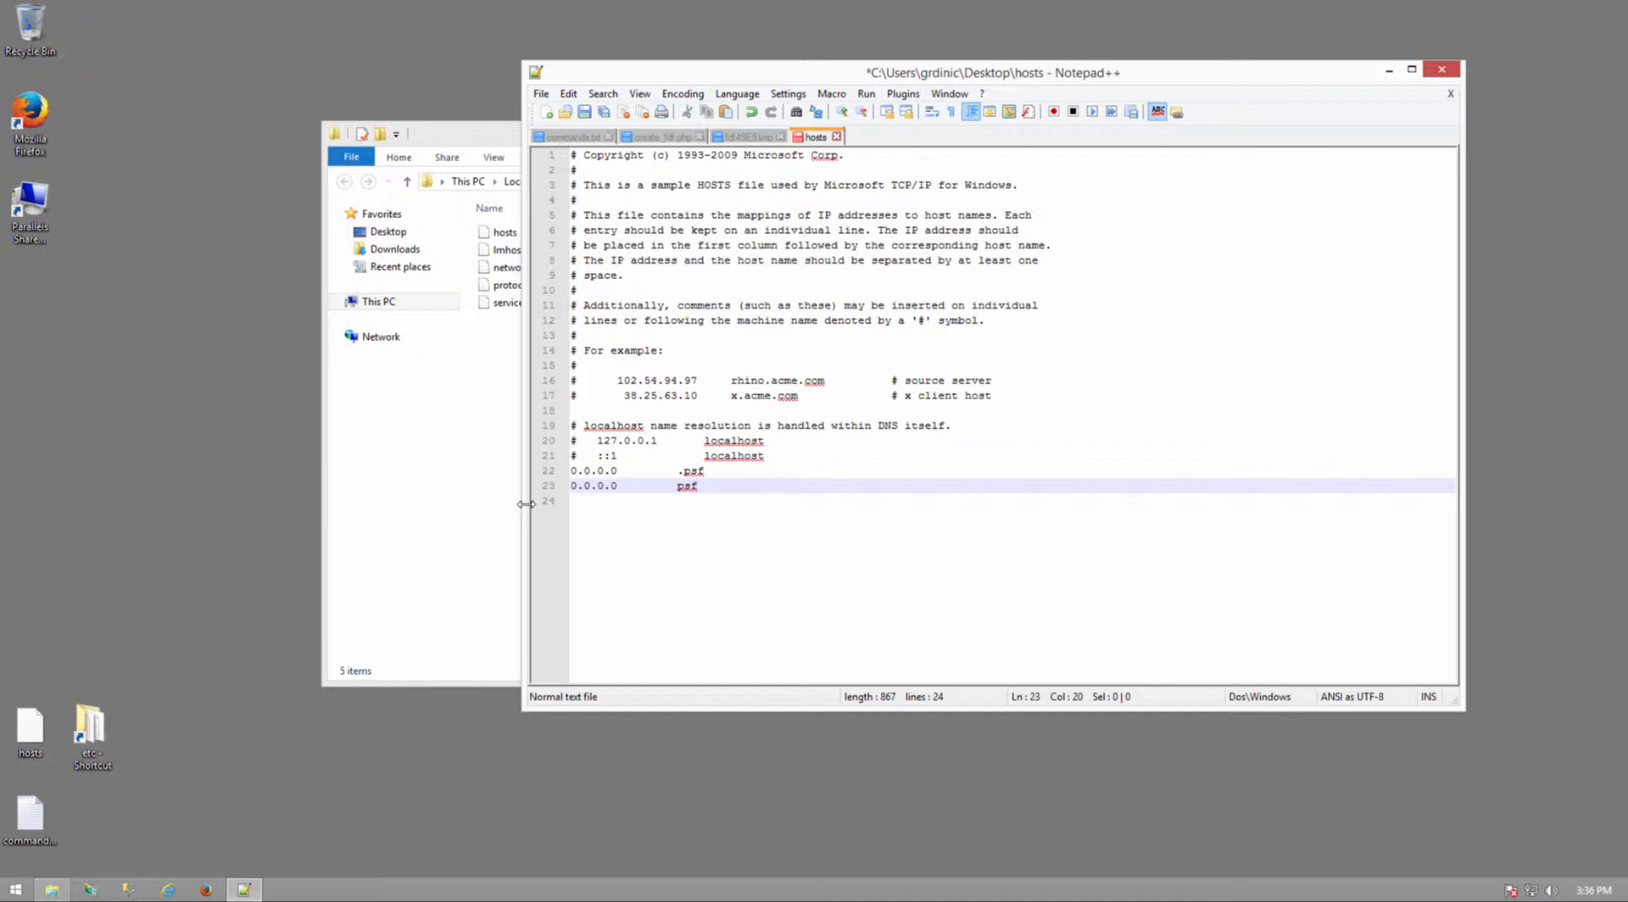
Delete the 0.0.0.0 entries for .psf and psf from the hosts file
drag(697, 486, 563, 472)
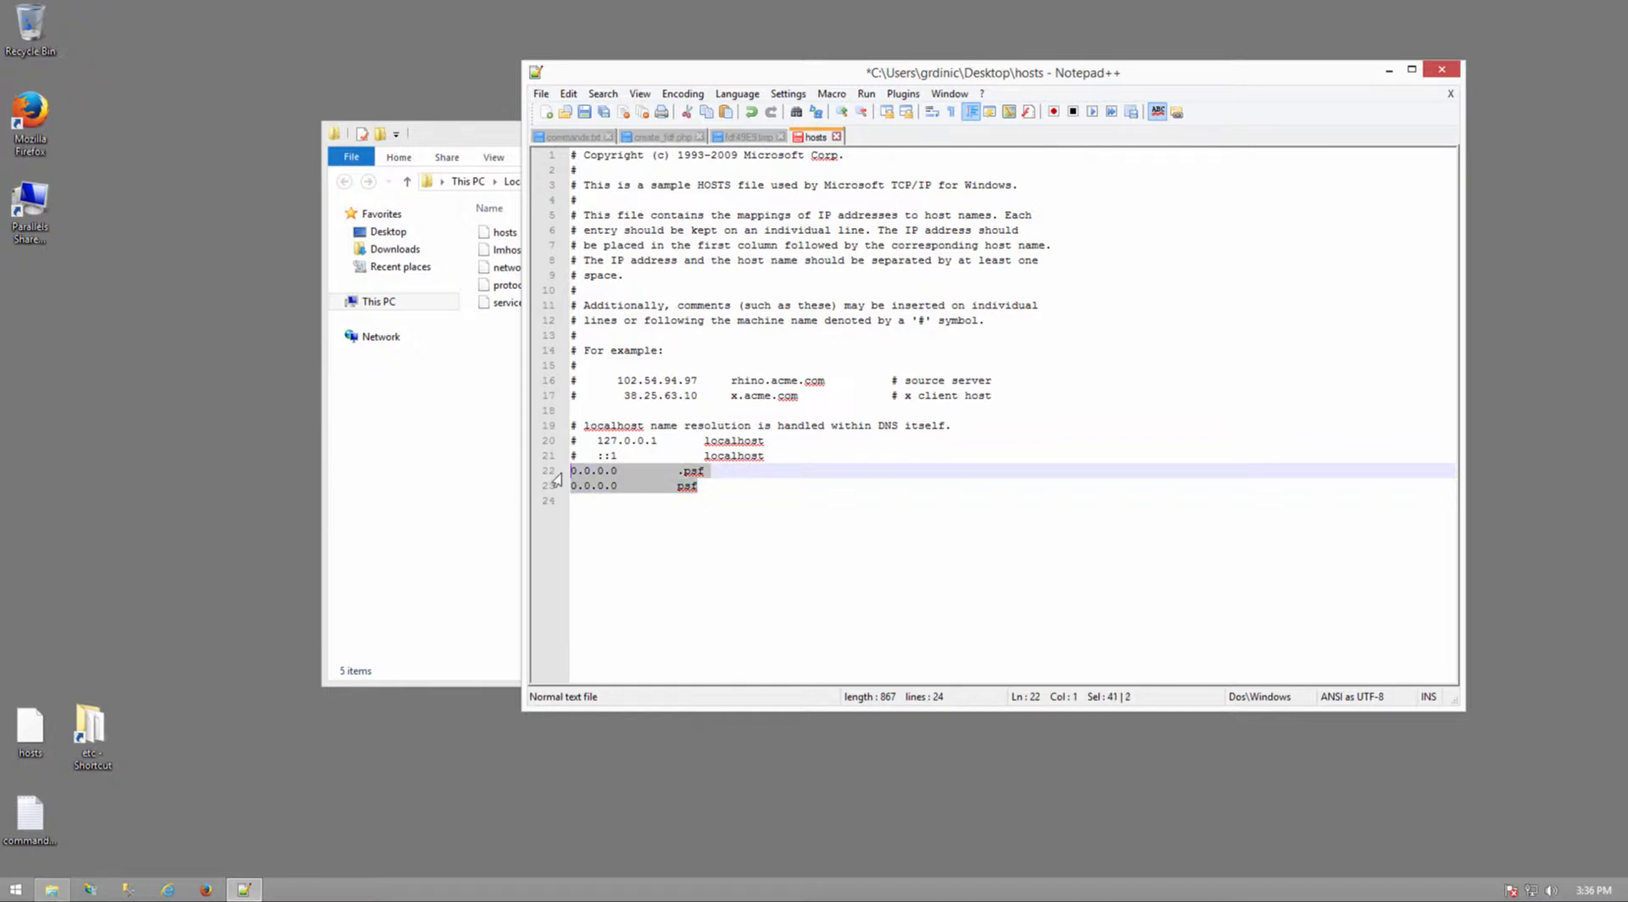
click(723, 486)
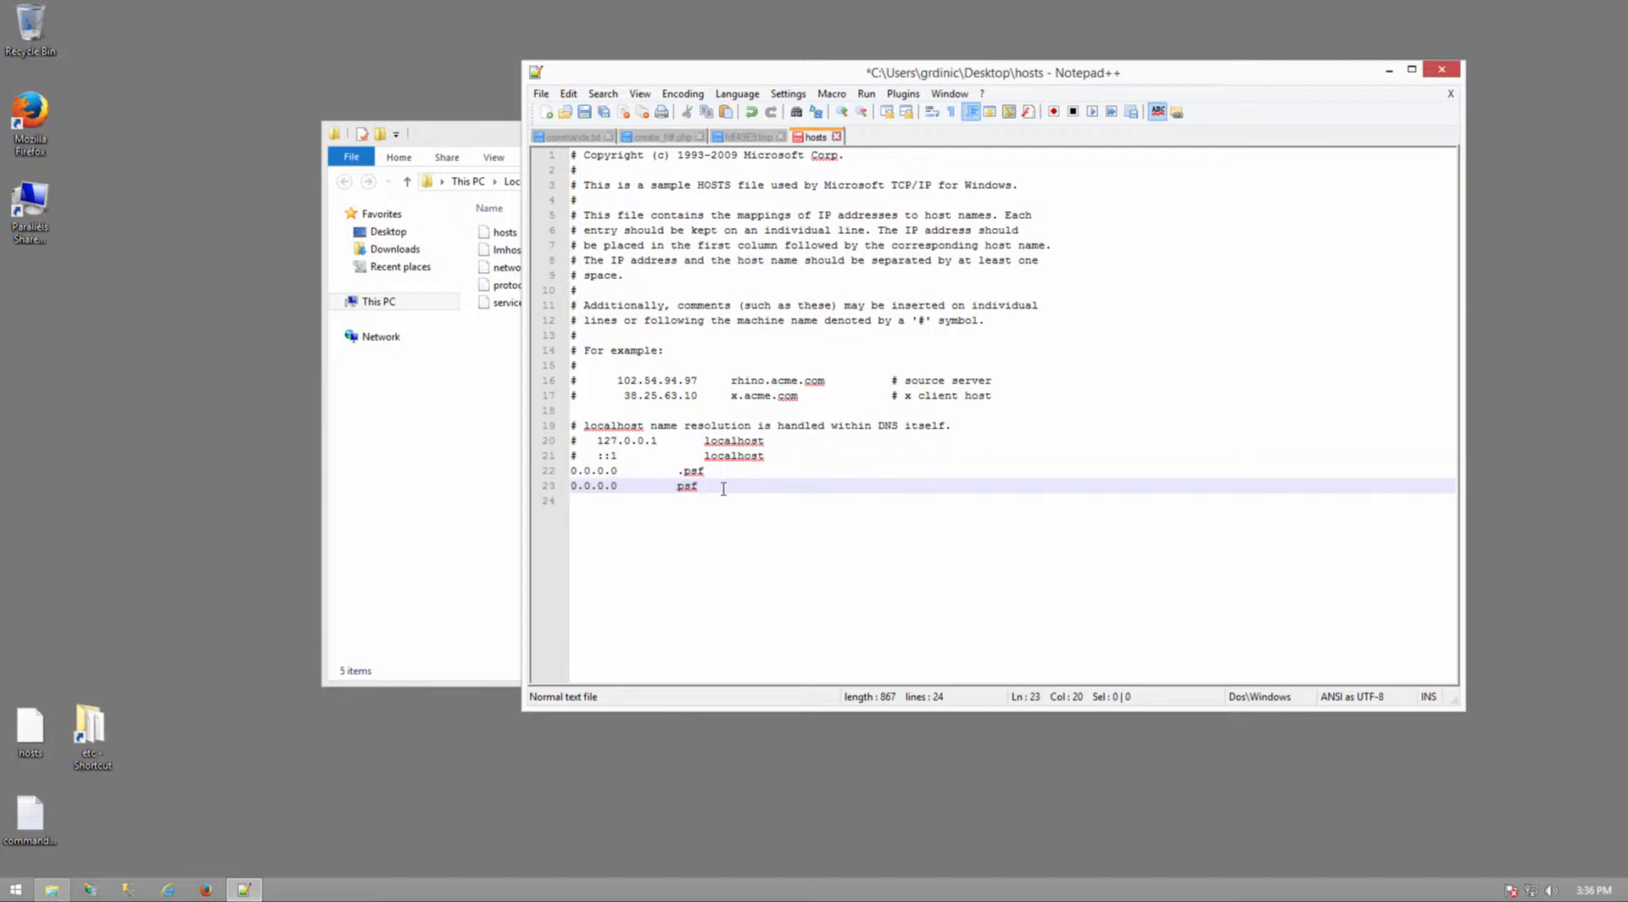
drag(724, 487, 553, 475)
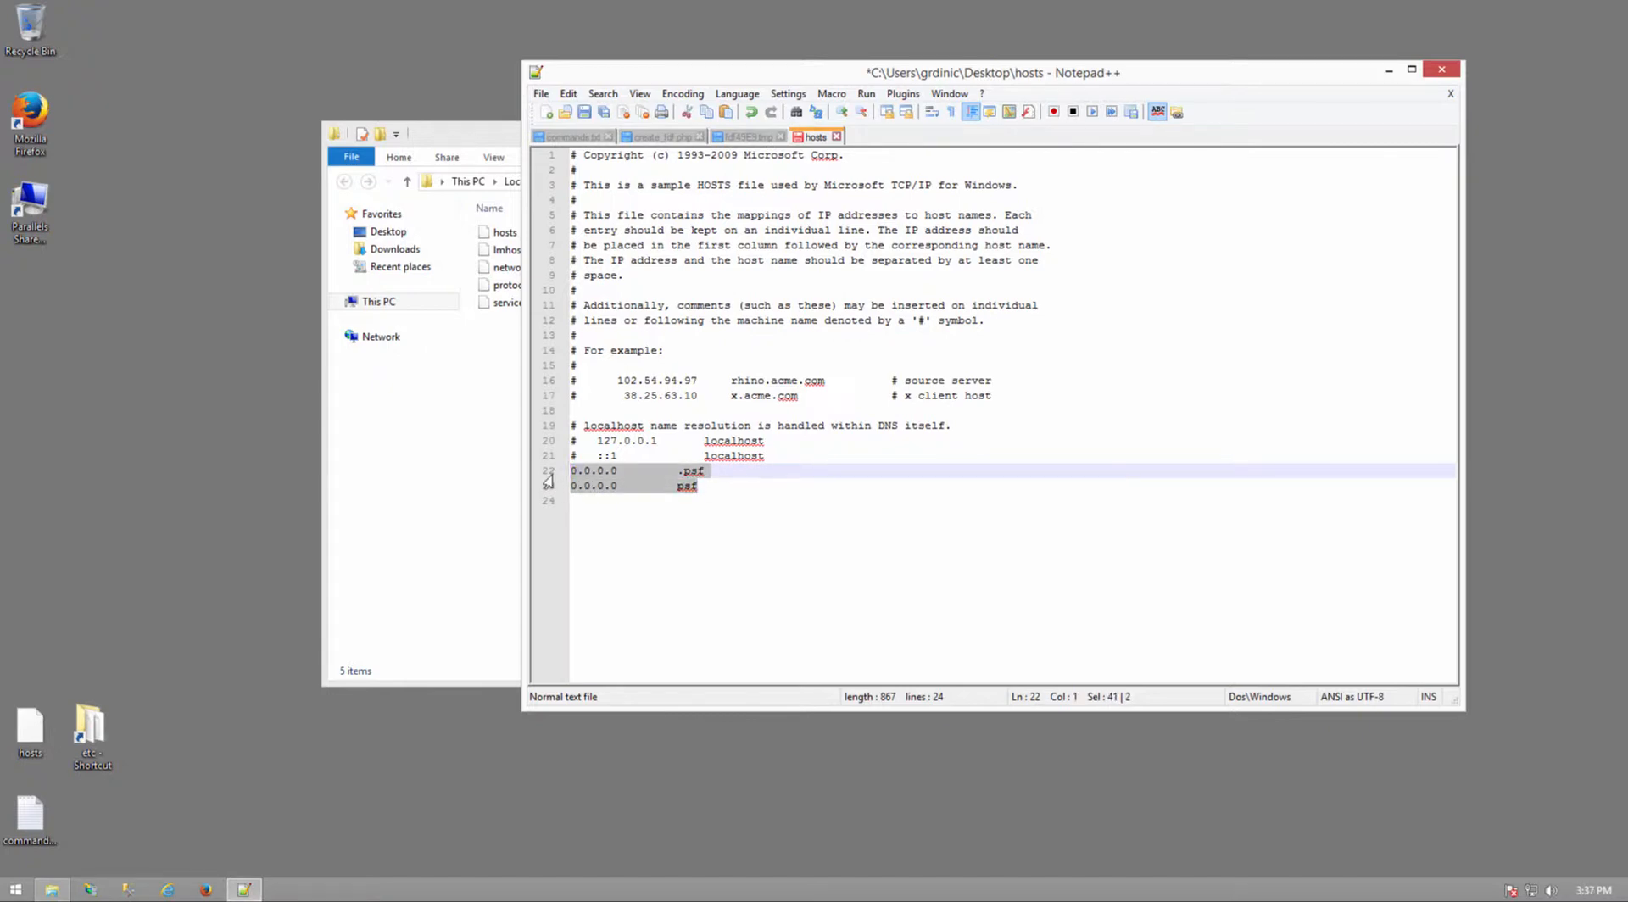
drag(714, 486, 533, 474)
key(Delete)
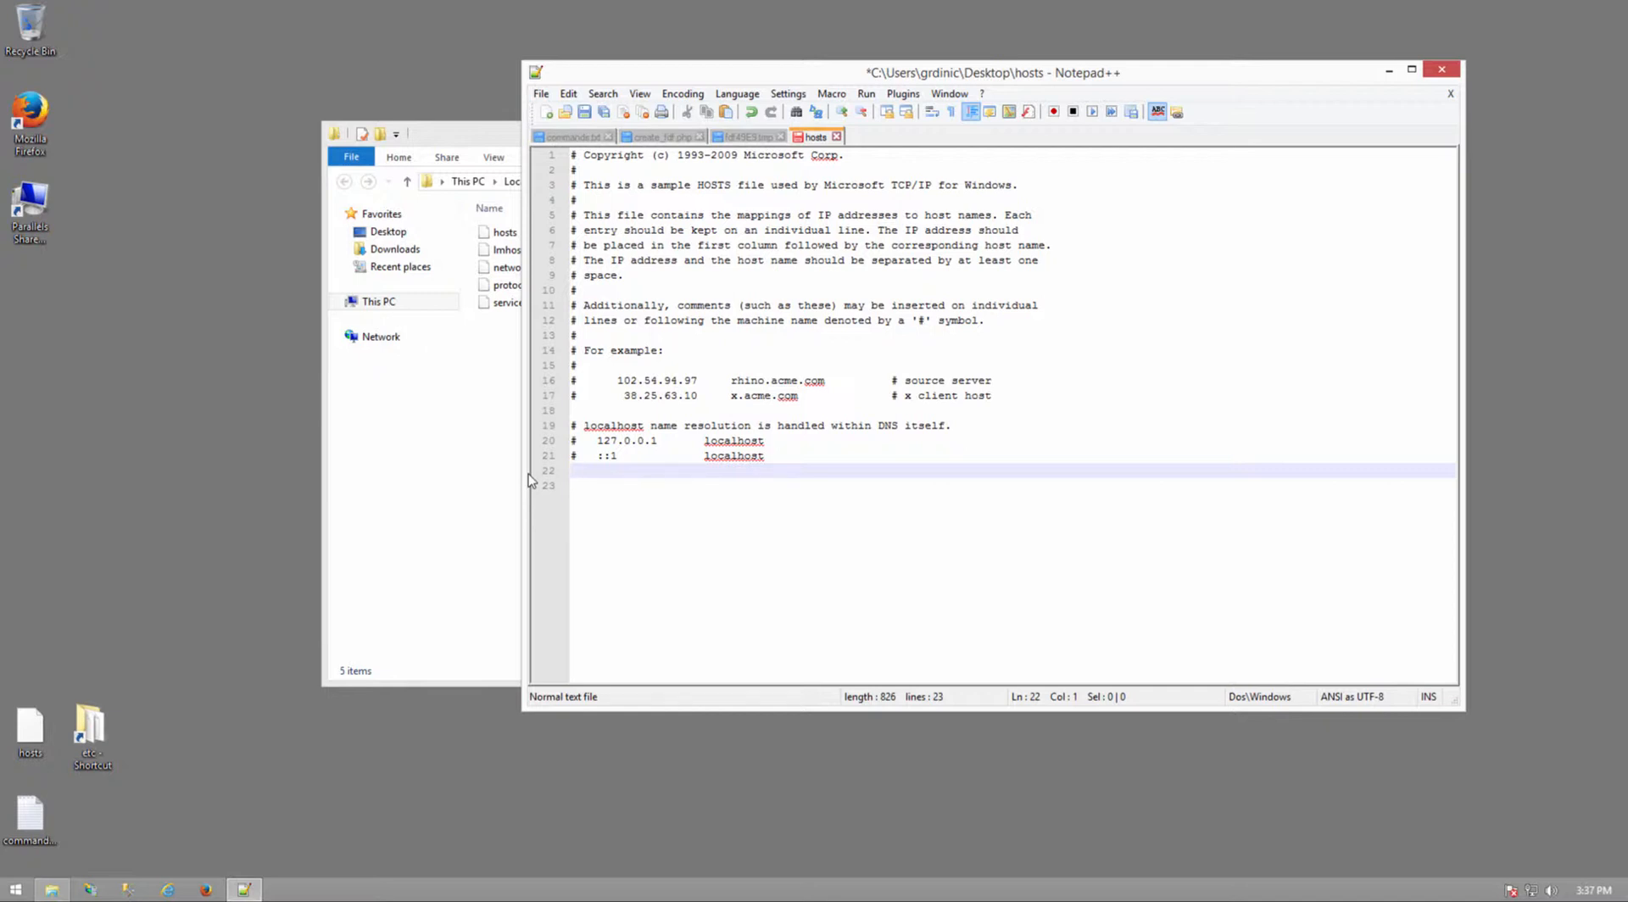
Restore the 0.0.0.0 entries for .psf and psf plus the two 127.0.0.1 host entries, and save the hosts file
key(ctrl+v)
key(Return)
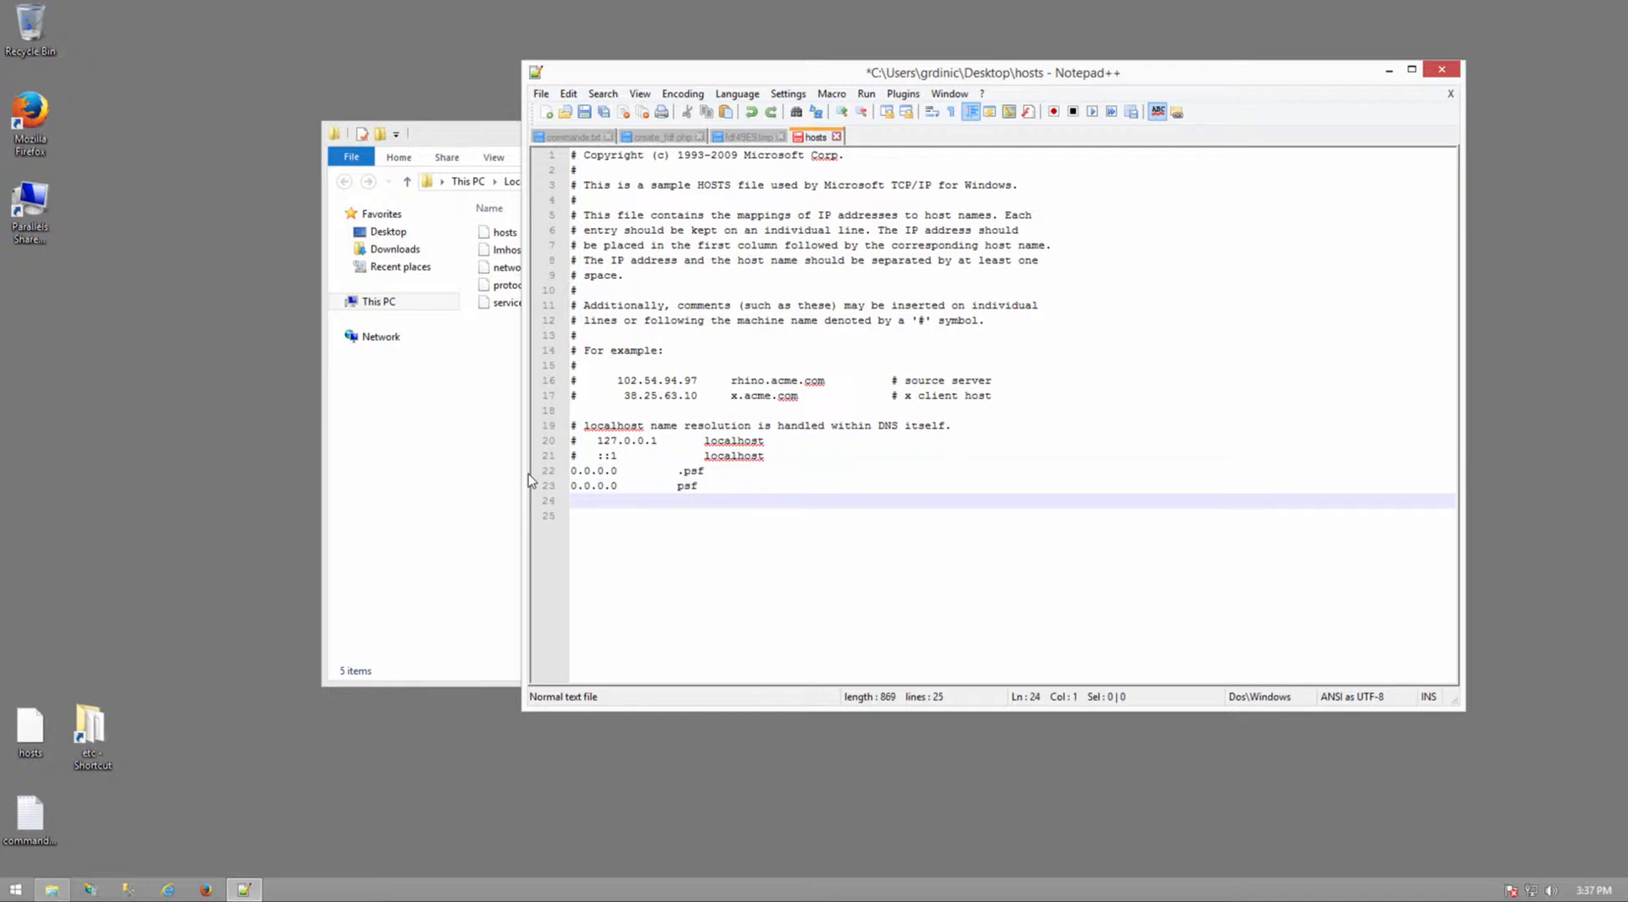
key(ctrl+v)
key(ctrl+s)
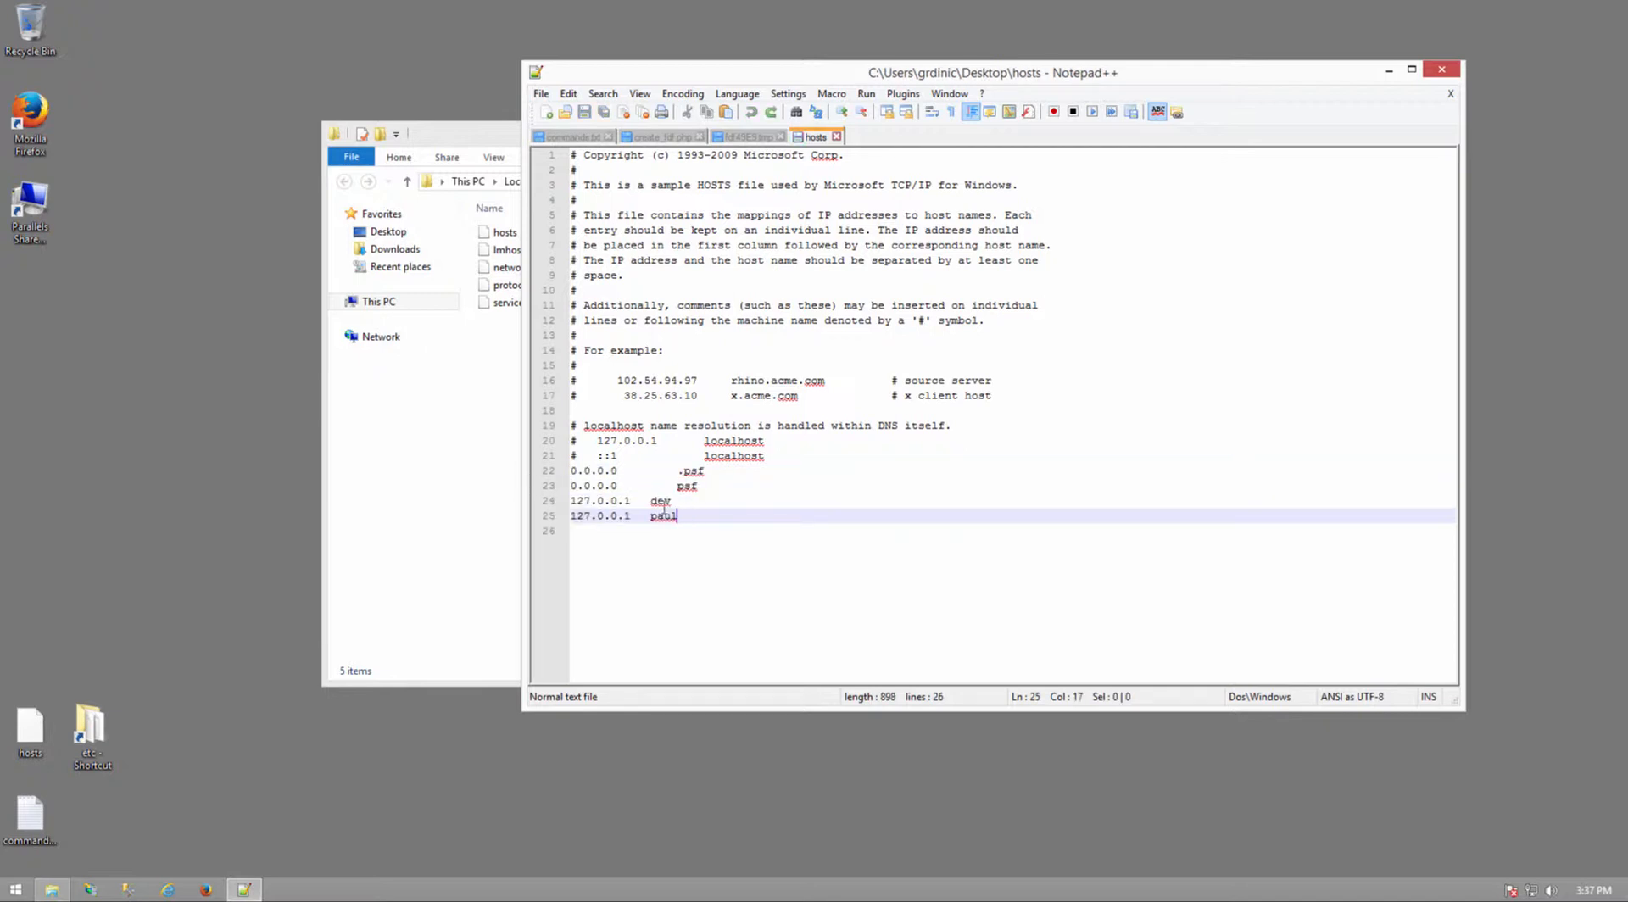
Highlight the two 127.0.0.1 host entries at the end of the hosts file
drag(679, 515, 560, 499)
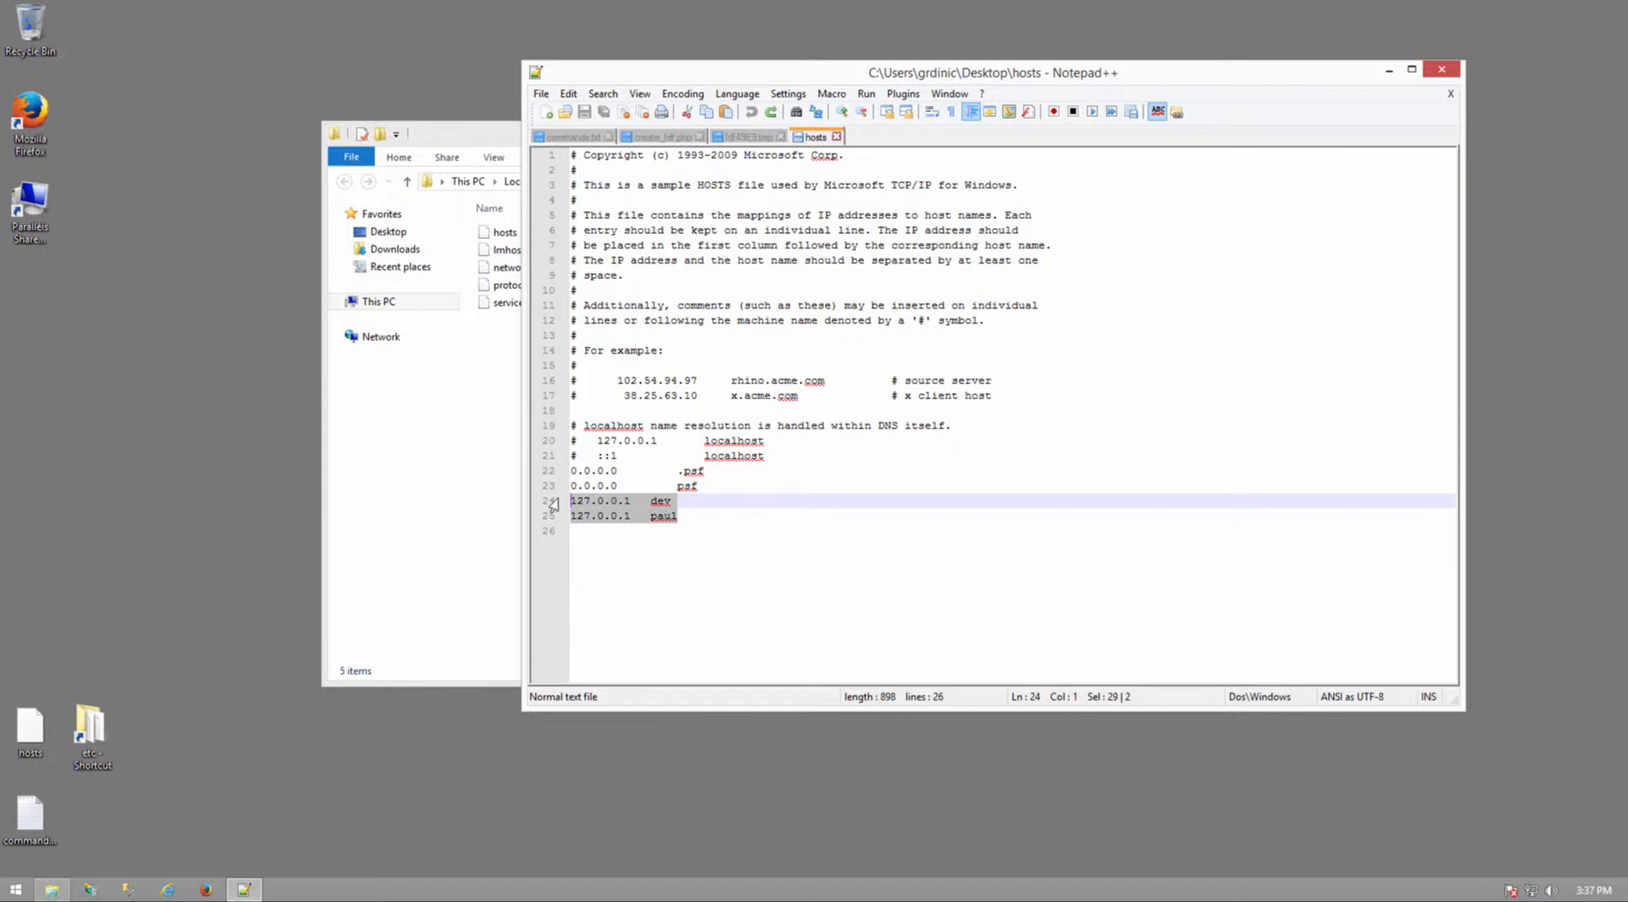
click(681, 507)
drag(688, 519, 540, 506)
click(642, 530)
drag(679, 517, 535, 507)
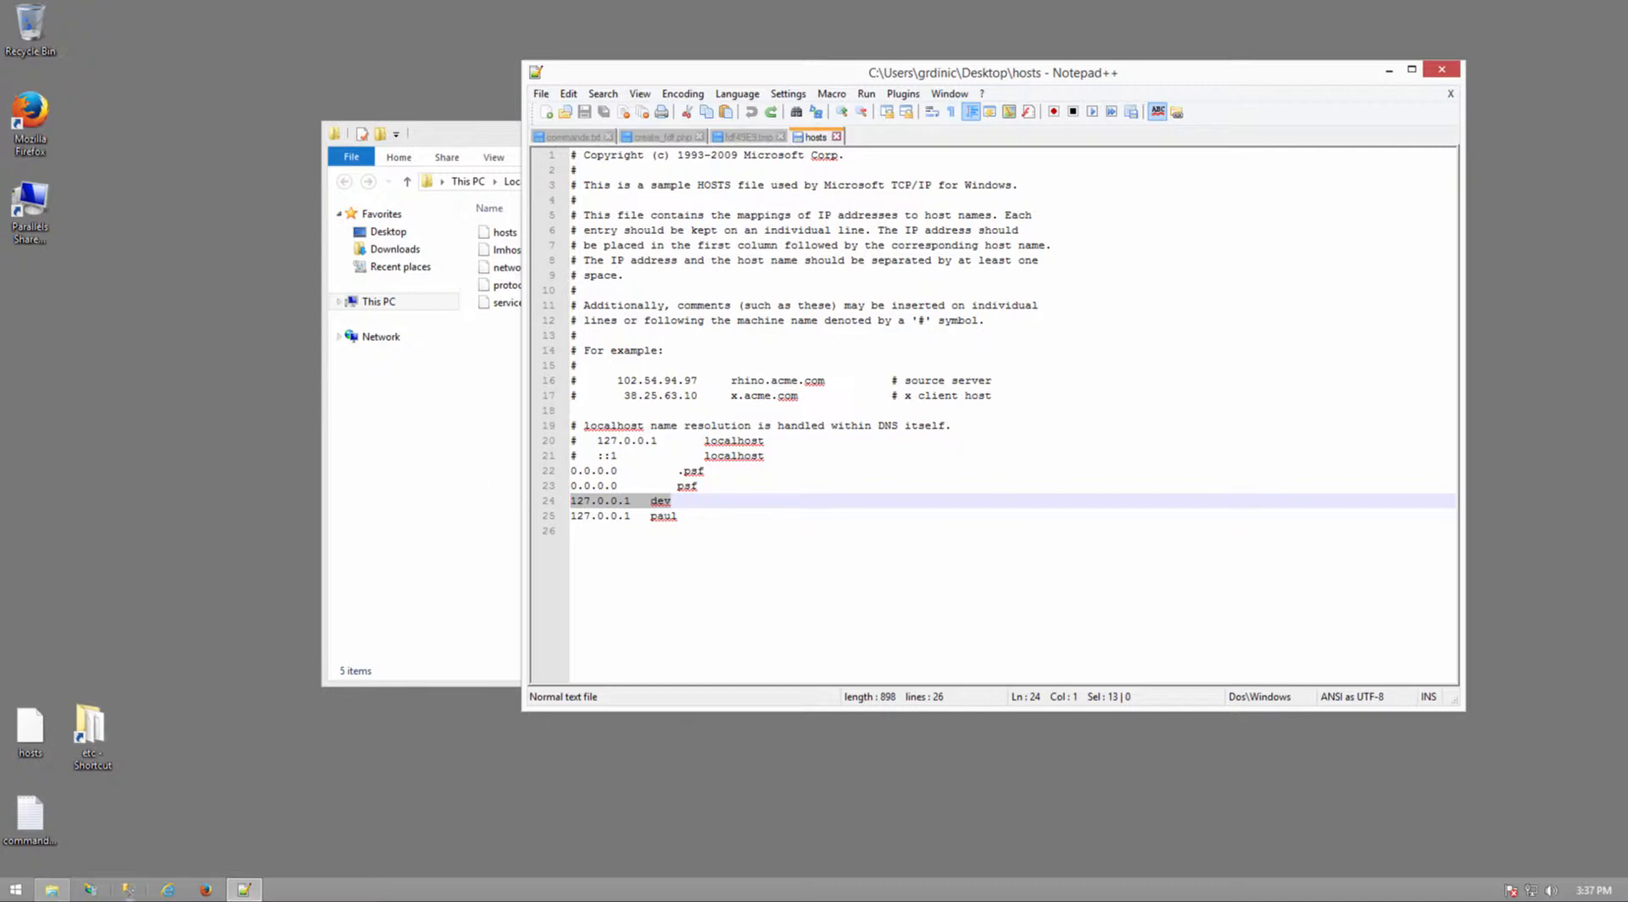
Launch Firefox and highlight the 127.0.0.1 address of the dev entry in the hosts file
click(204, 891)
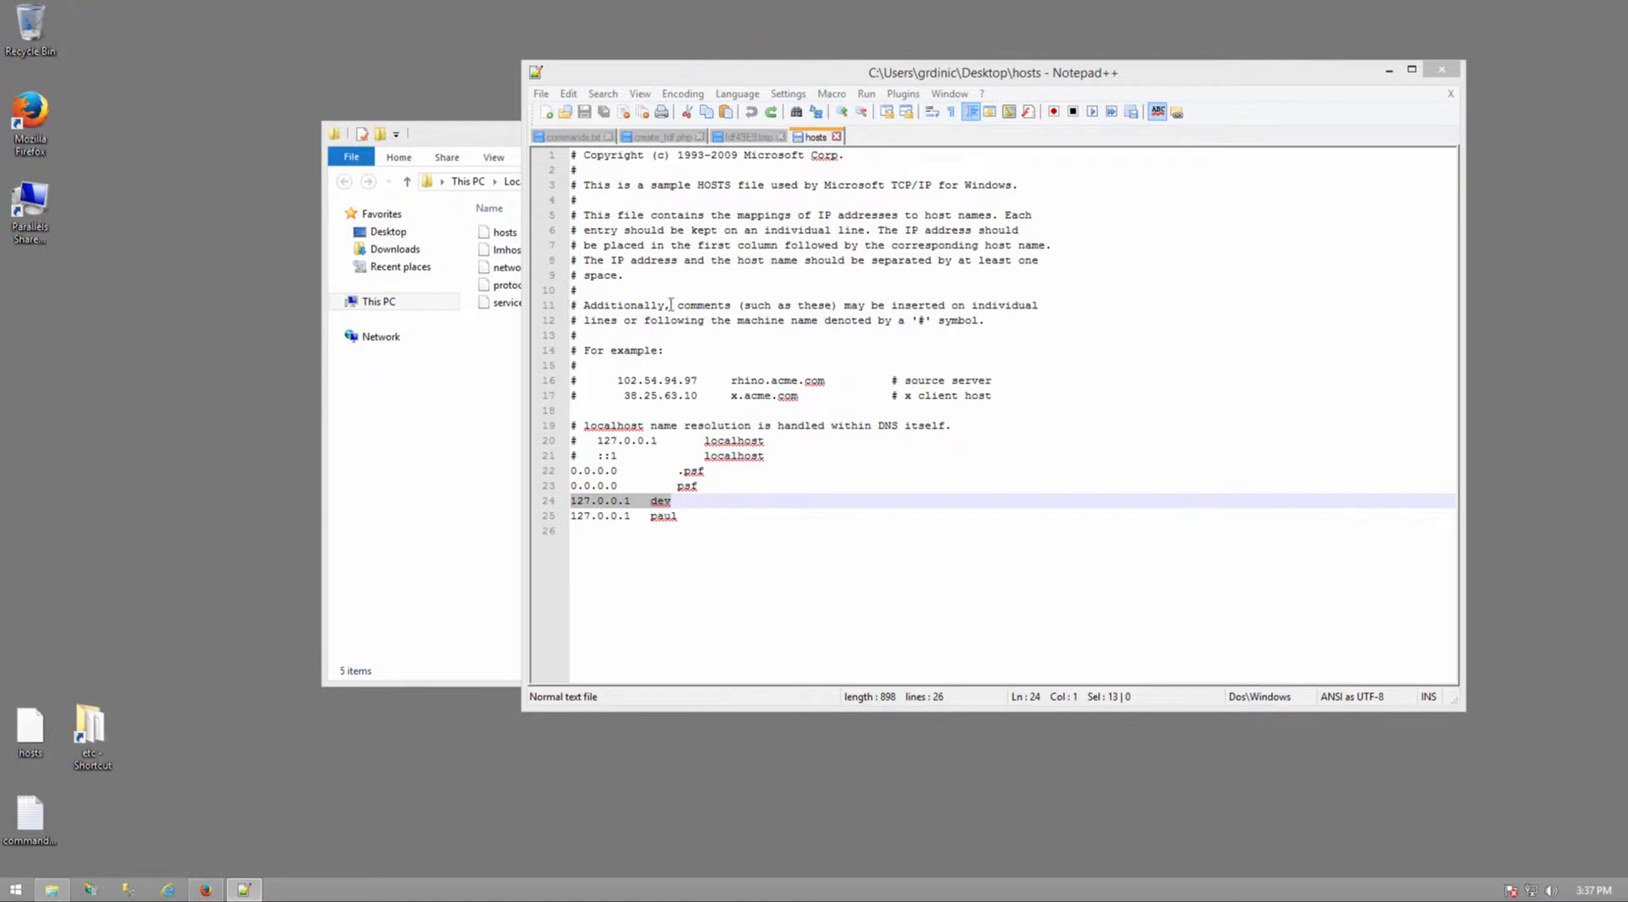
click(679, 505)
drag(691, 502, 572, 504)
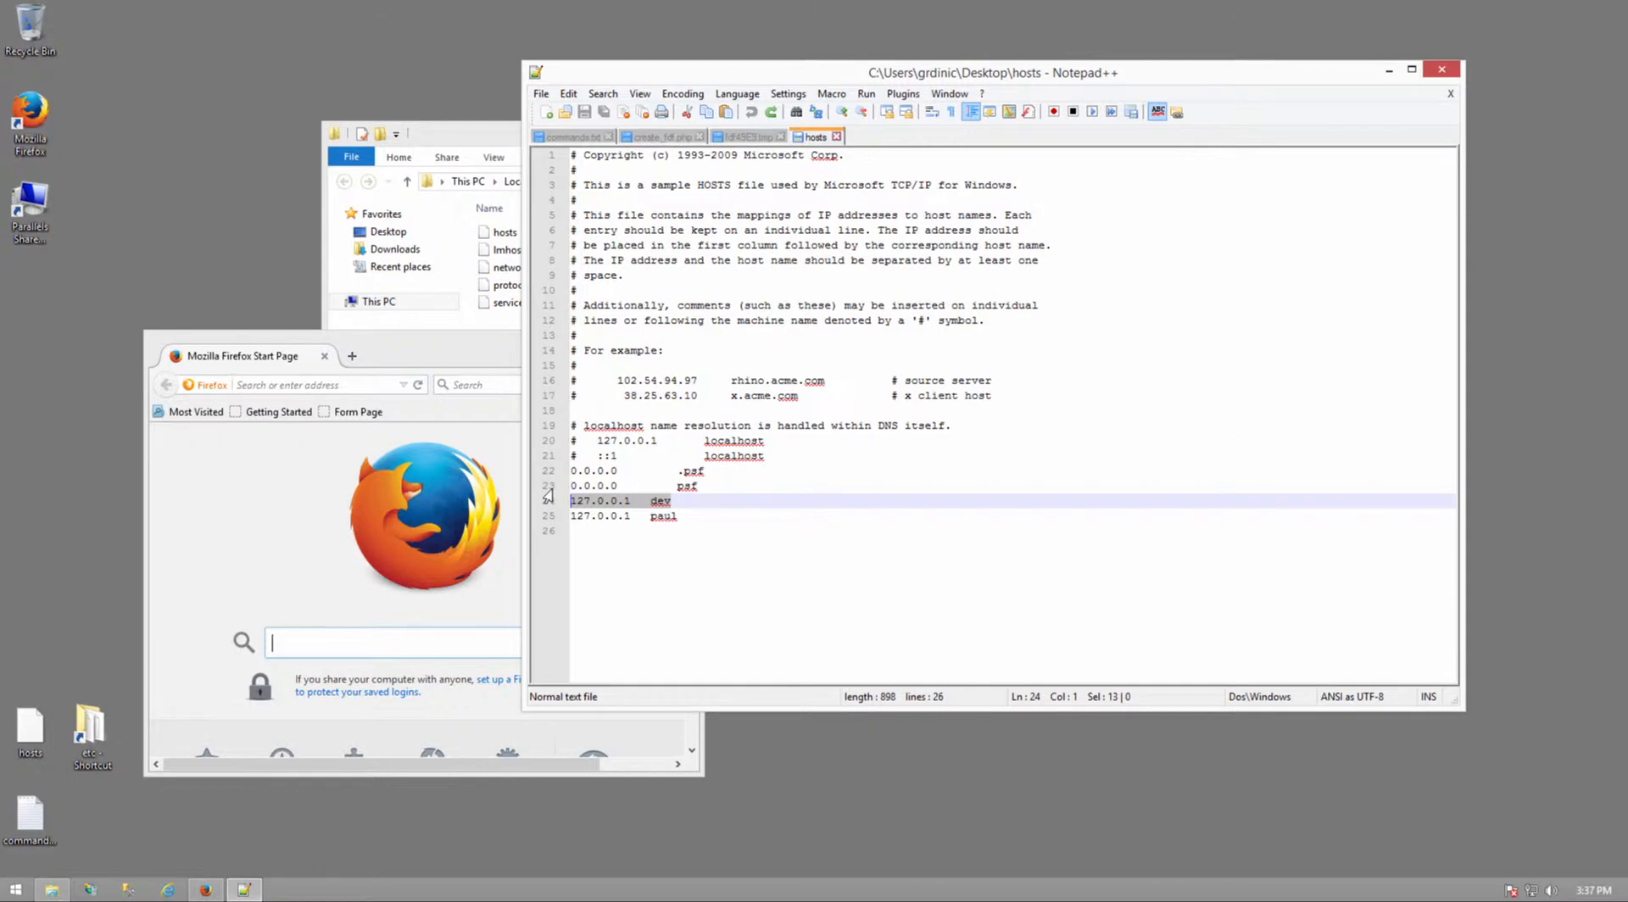
click(653, 502)
drag(633, 501, 547, 505)
drag(631, 501, 565, 505)
drag(634, 502, 552, 502)
Load the address dev/ in Firefox and enlarge the browser window
click(326, 385)
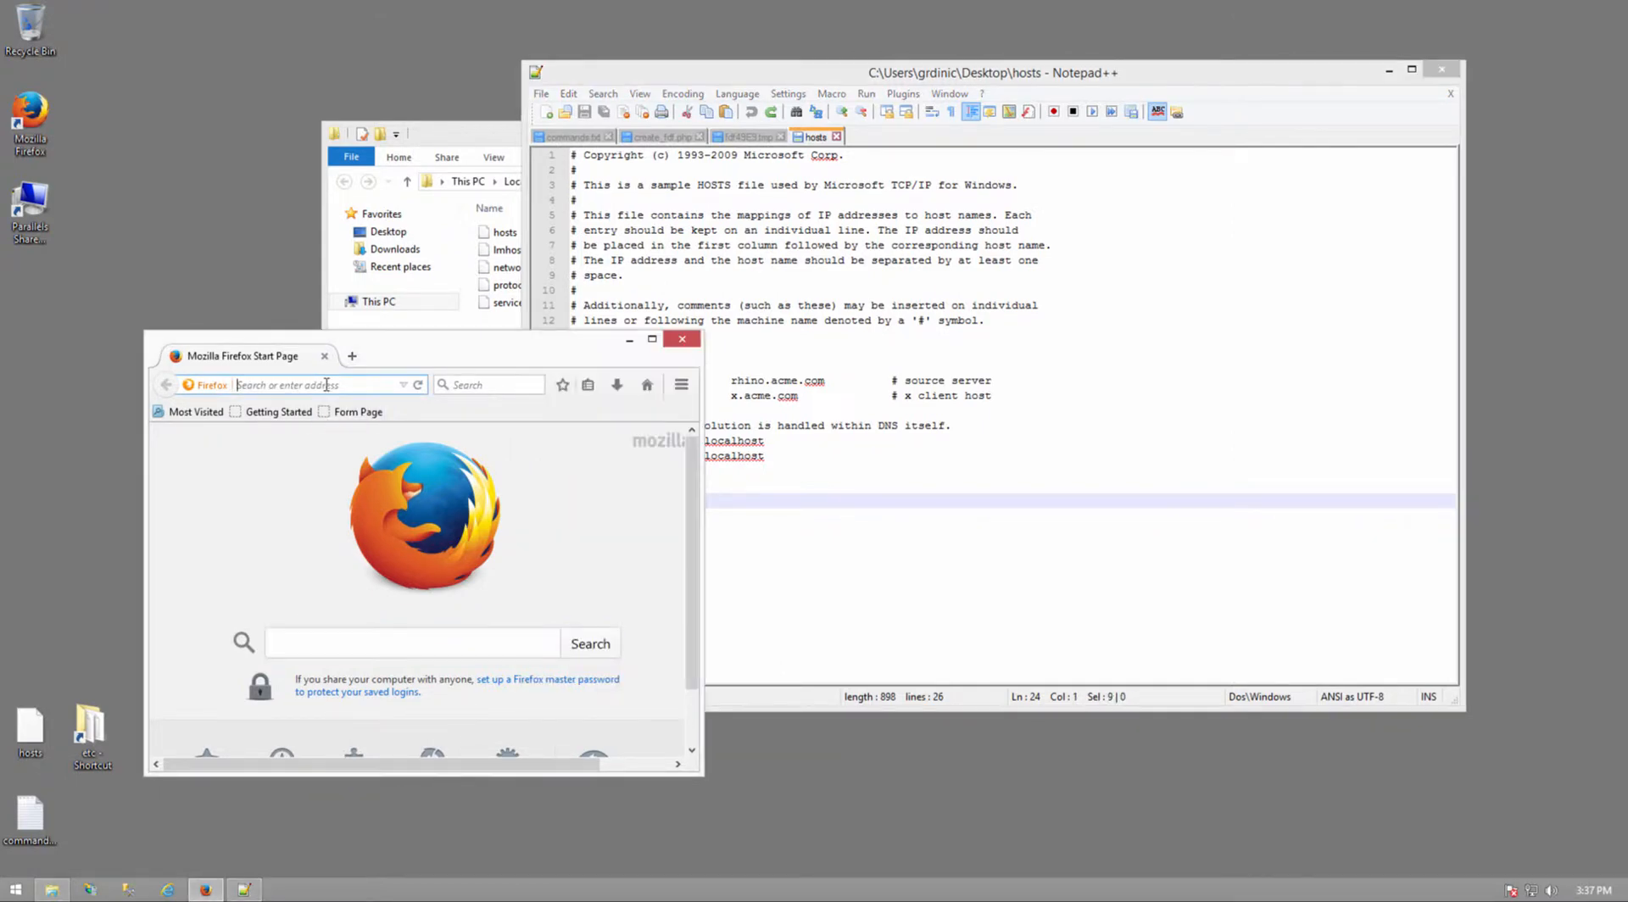
text(dev/)
key(Return)
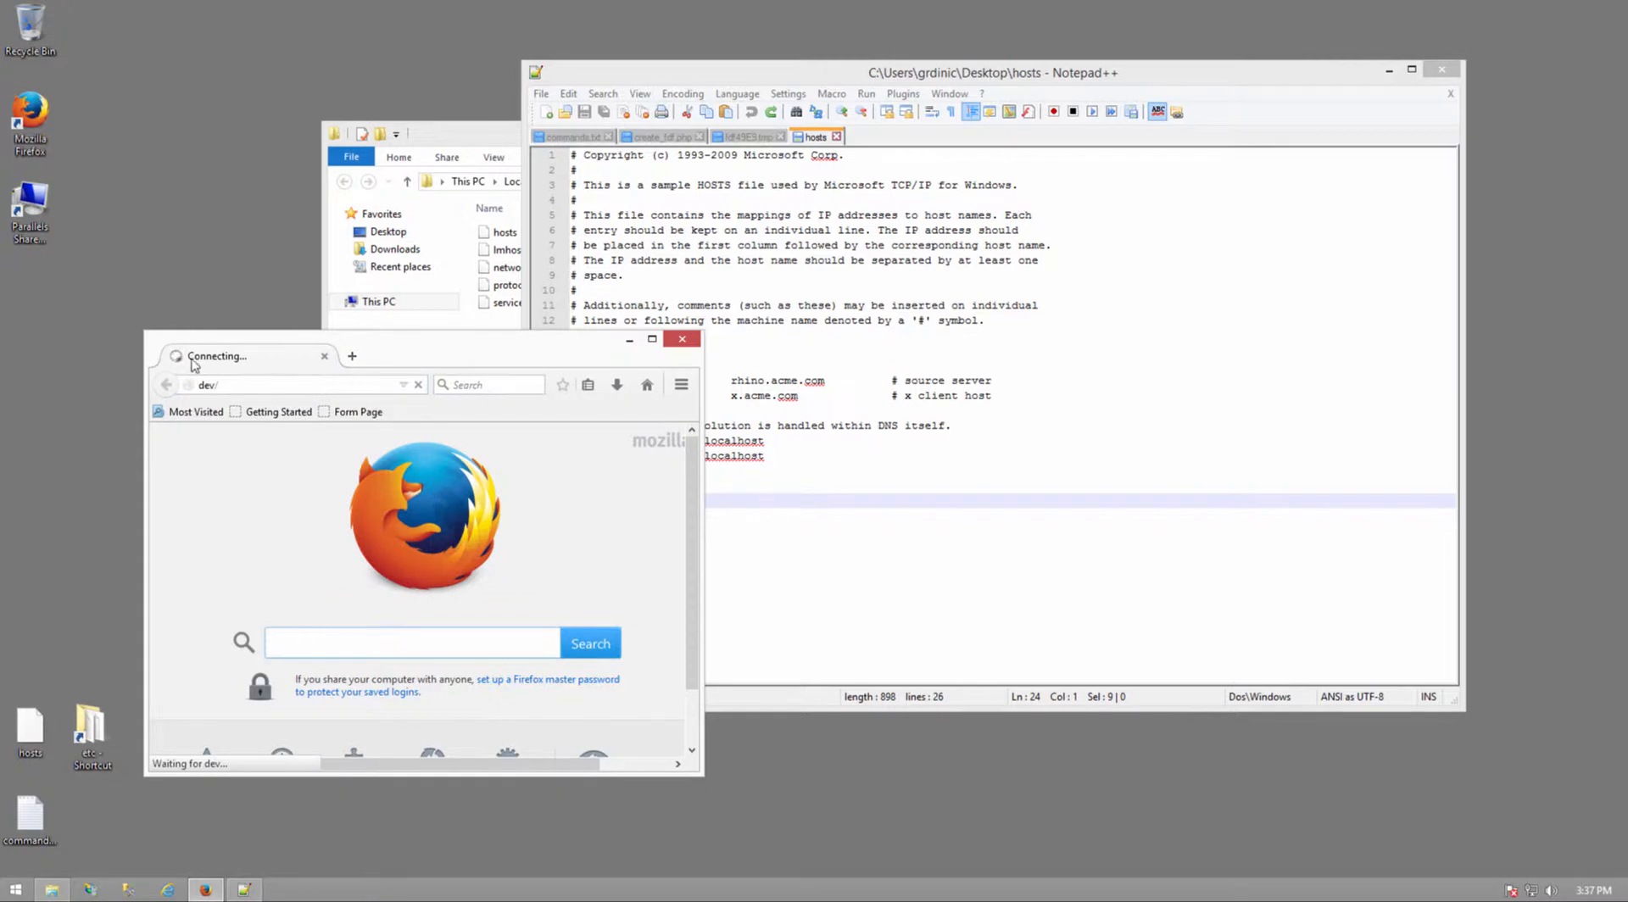
drag(150, 335, 57, 243)
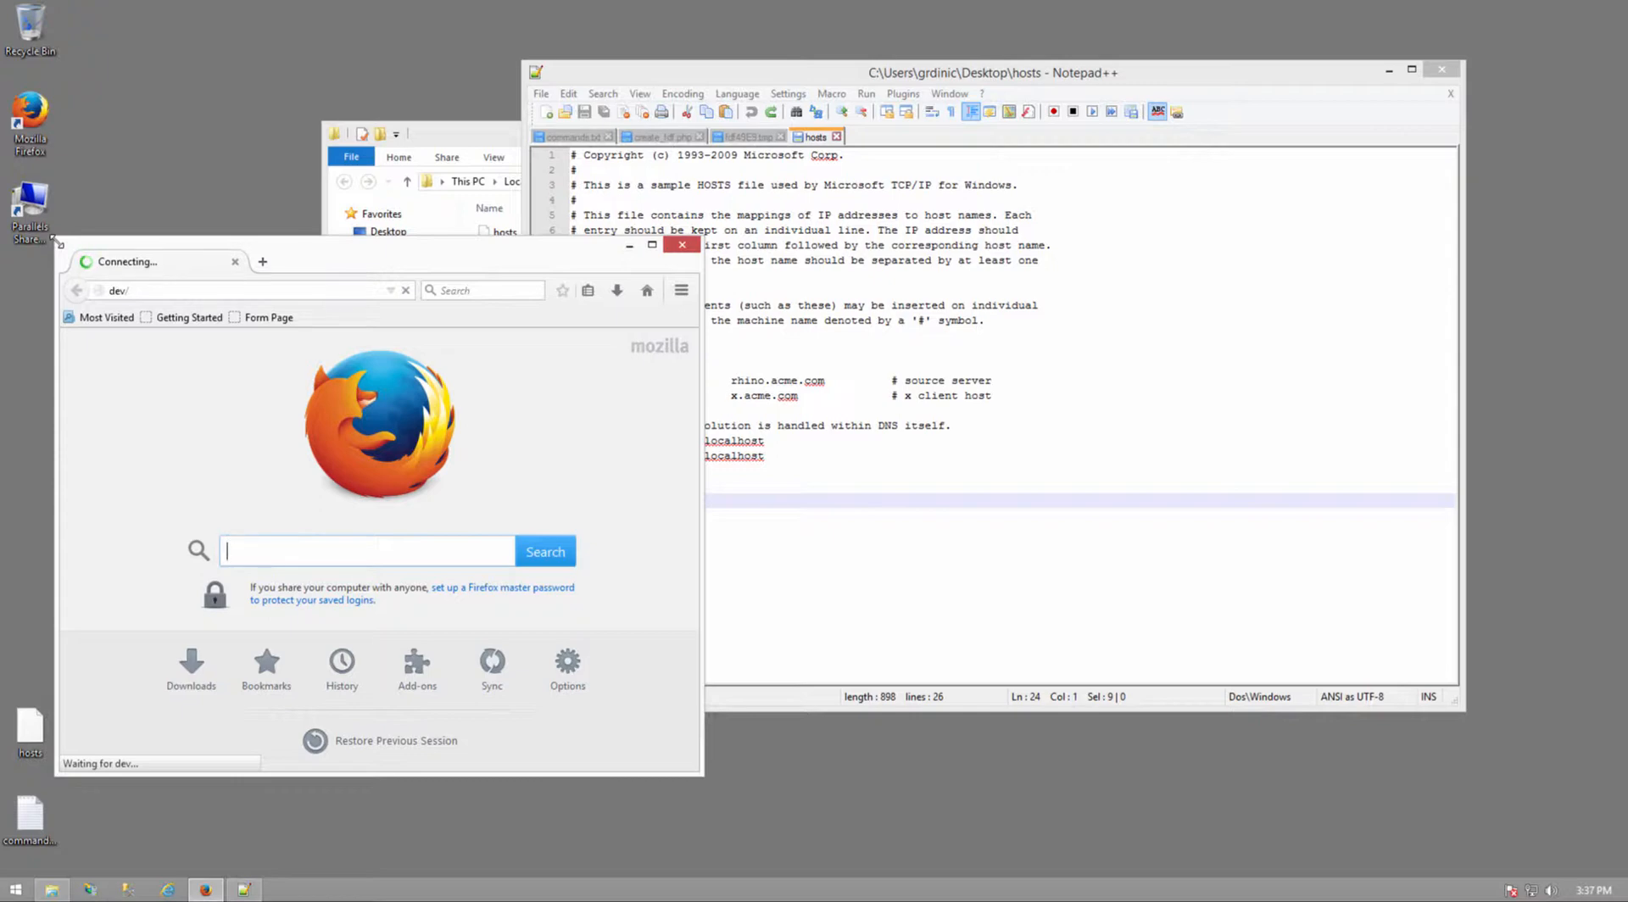
Highlight the host name of the last hosts entry, load that host name as the address in Firefox, and widen the browser window
click(844, 526)
drag(678, 515, 658, 514)
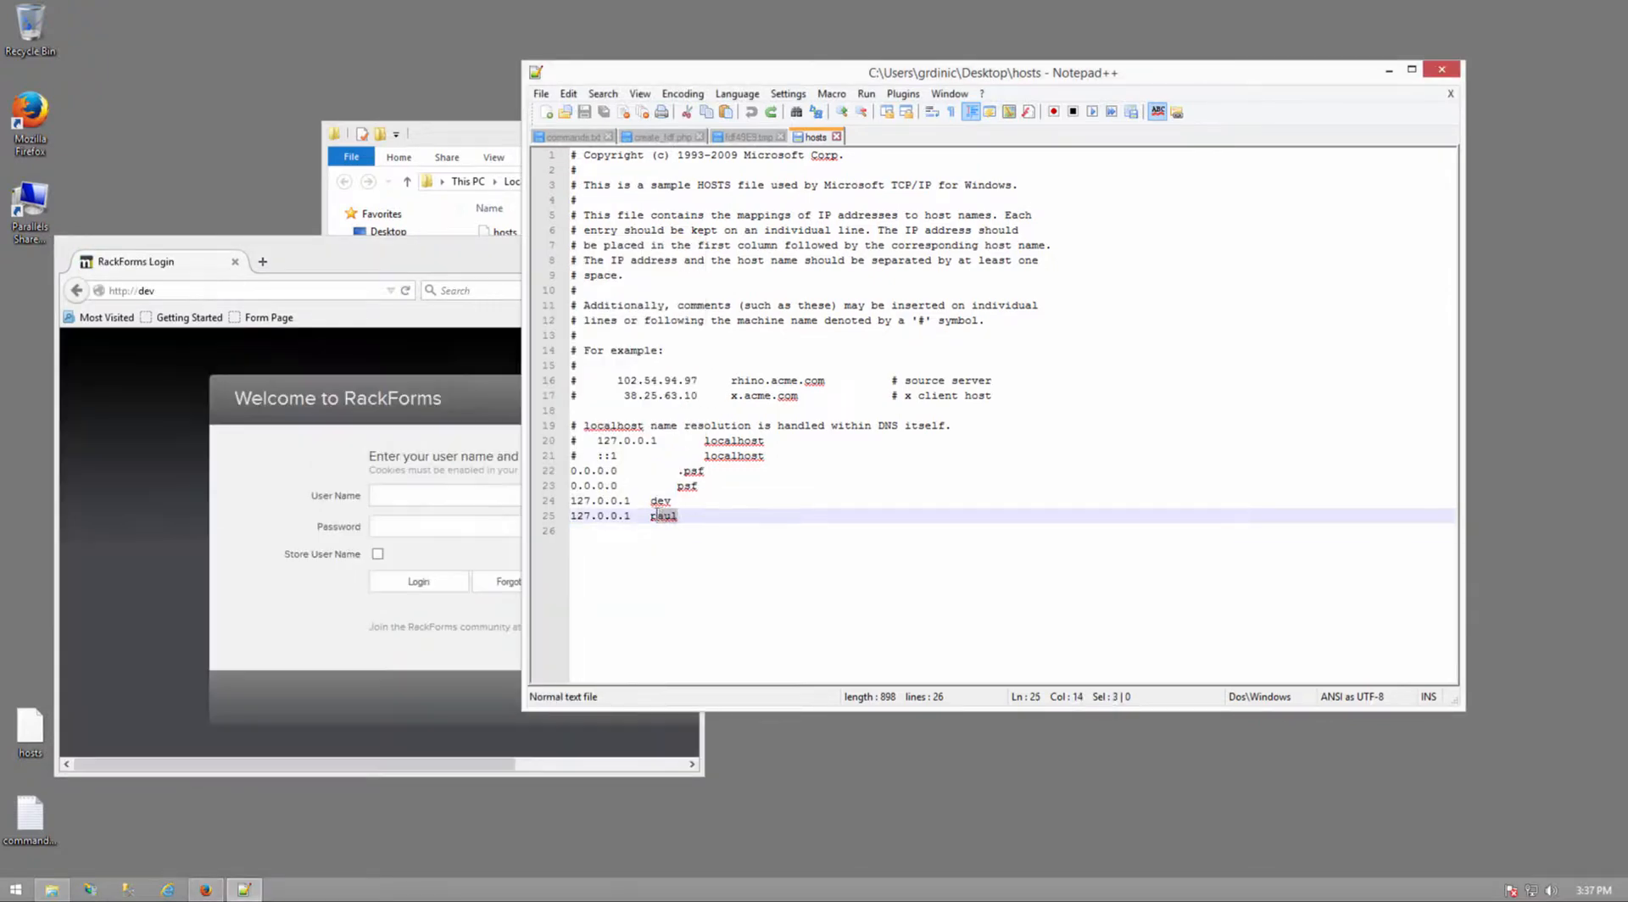
click(146, 291)
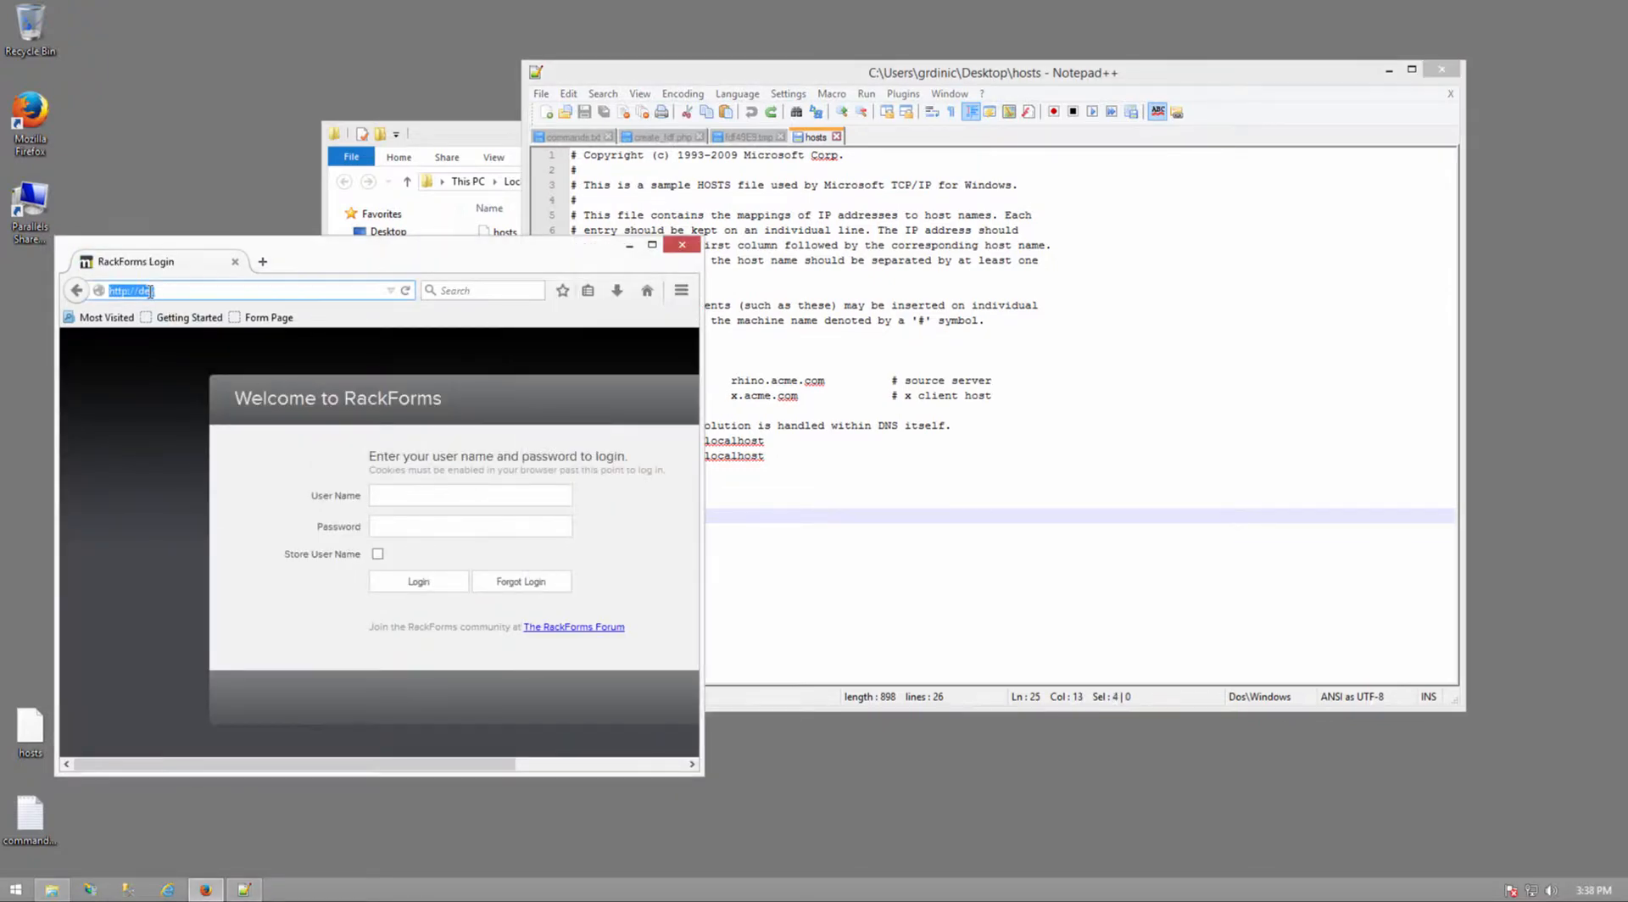
double_click(146, 291)
text(paul)
key(Return)
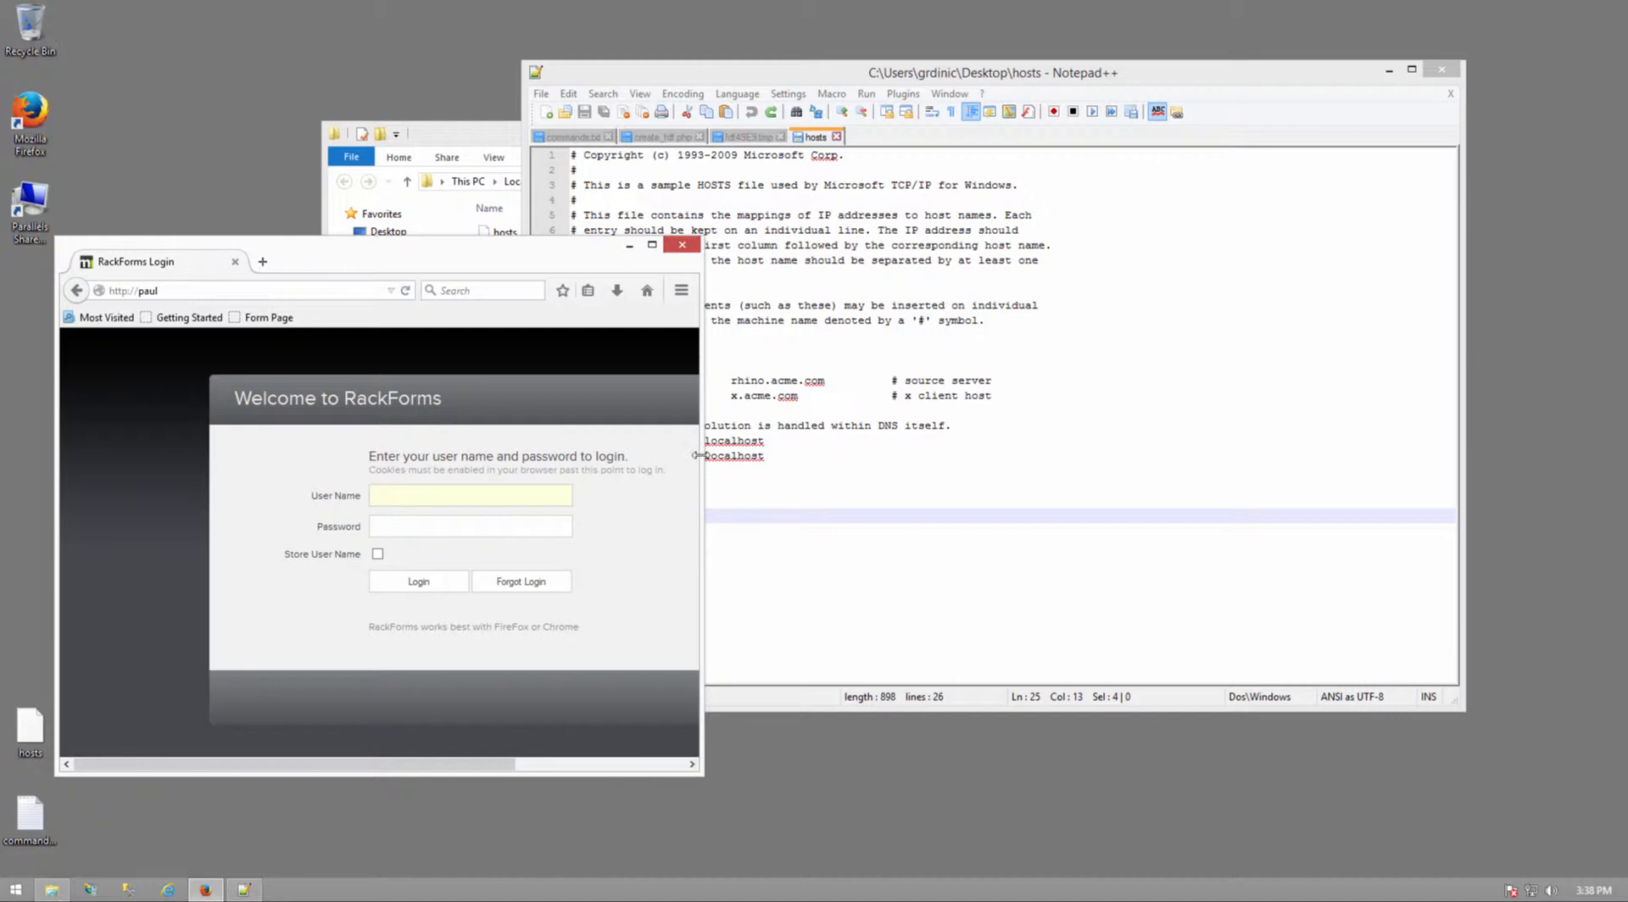
drag(698, 459, 726, 458)
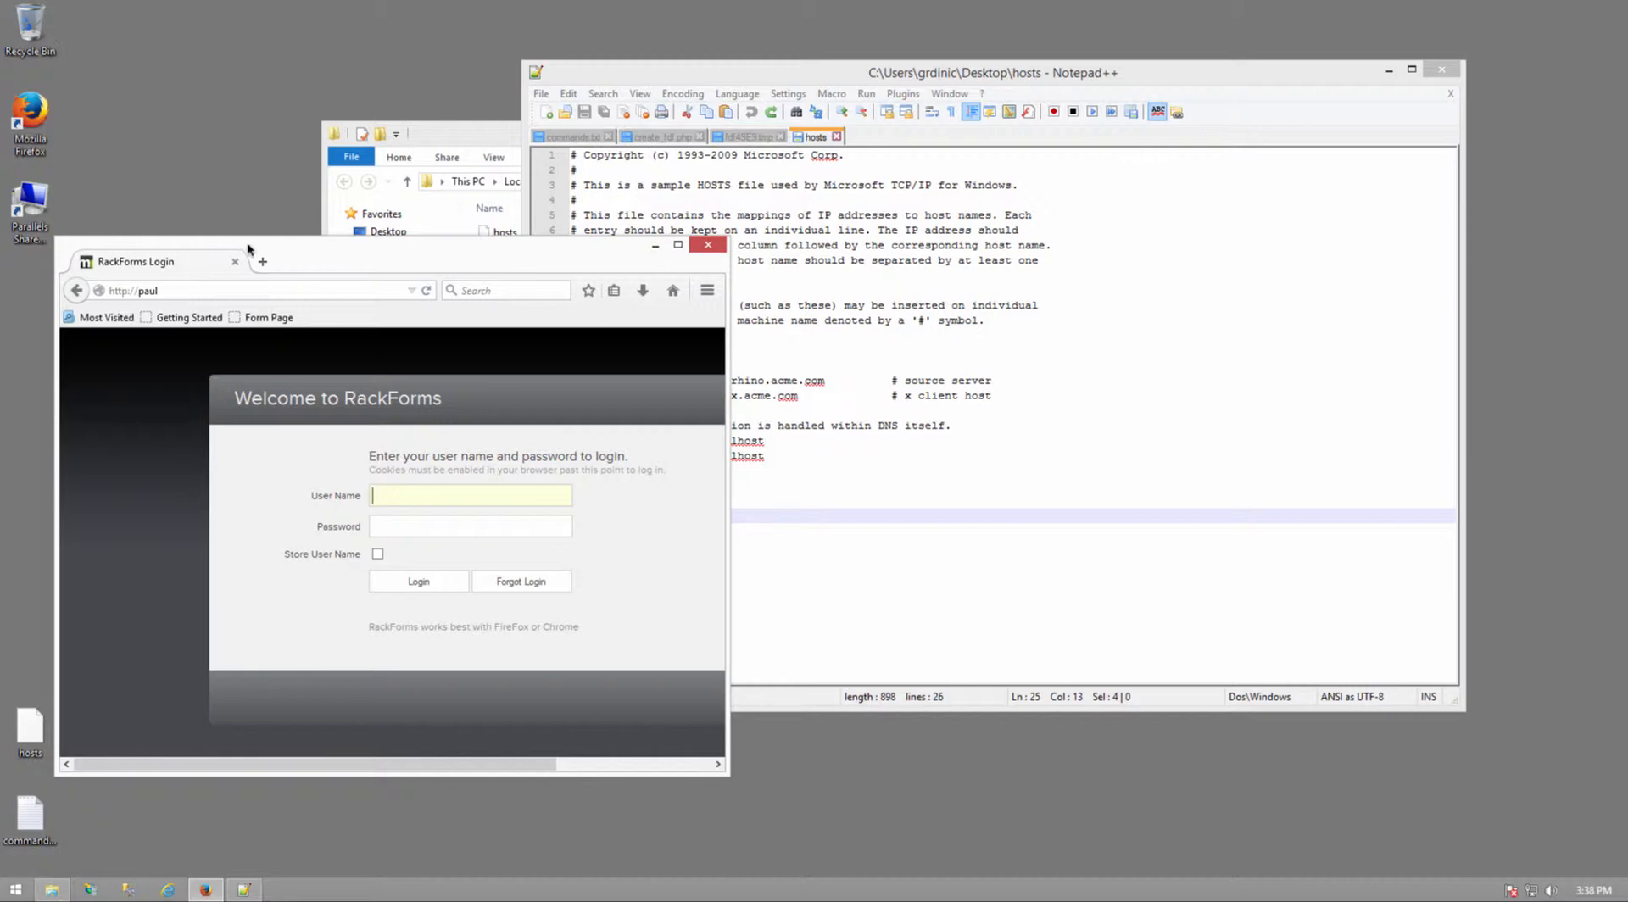
click(266, 264)
key(ctrl+v)
key(Return)
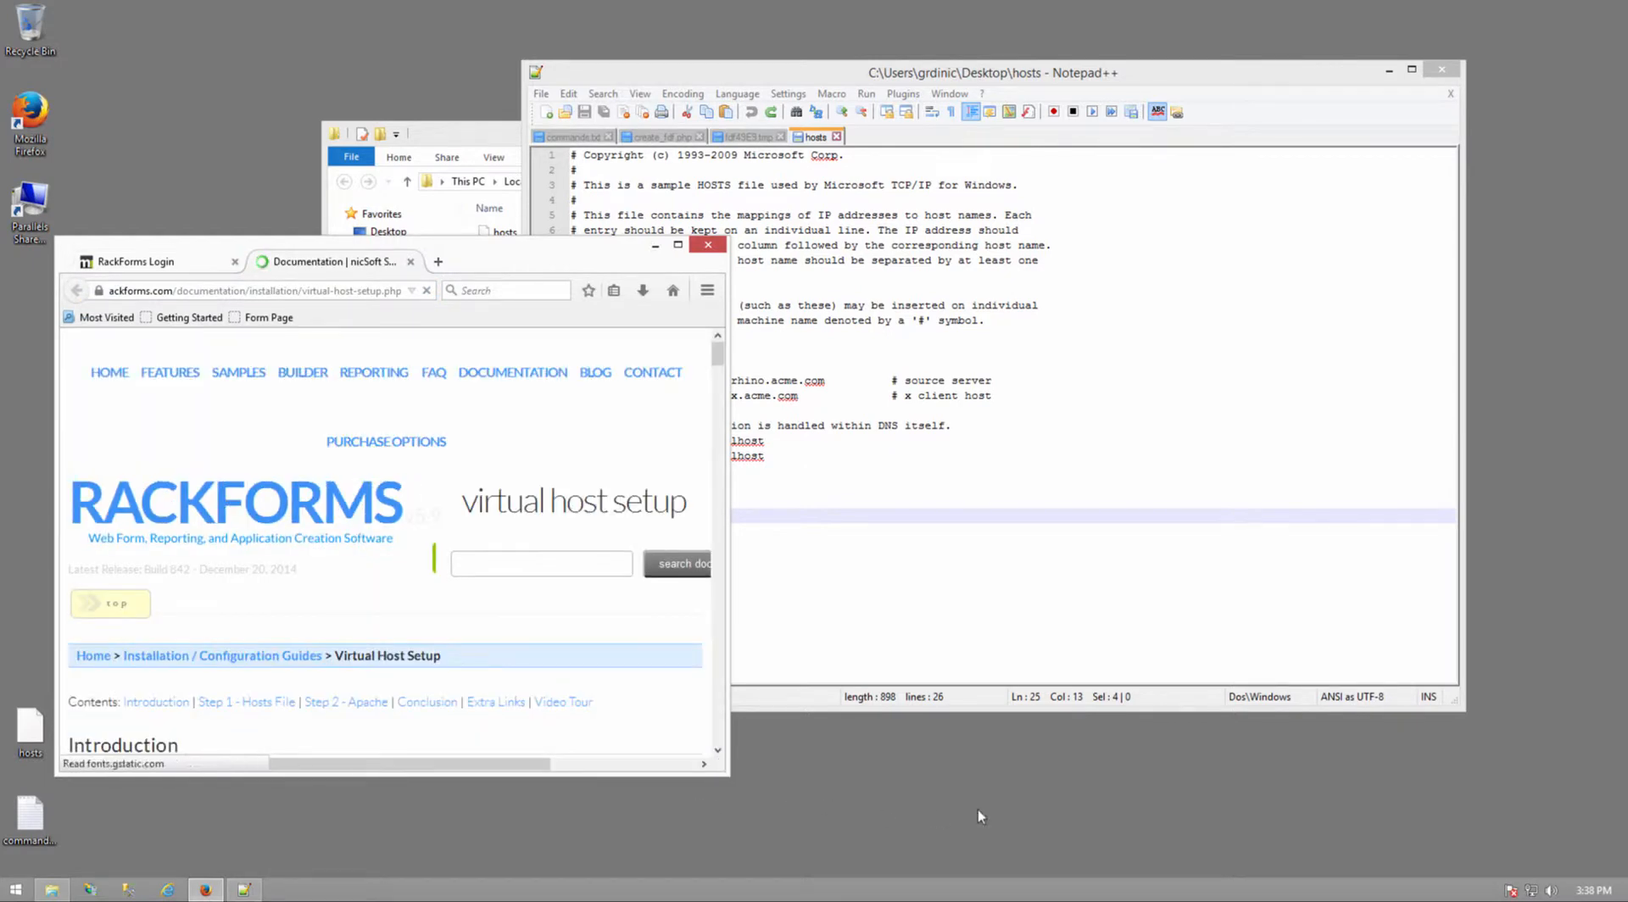
drag(730, 776, 1216, 841)
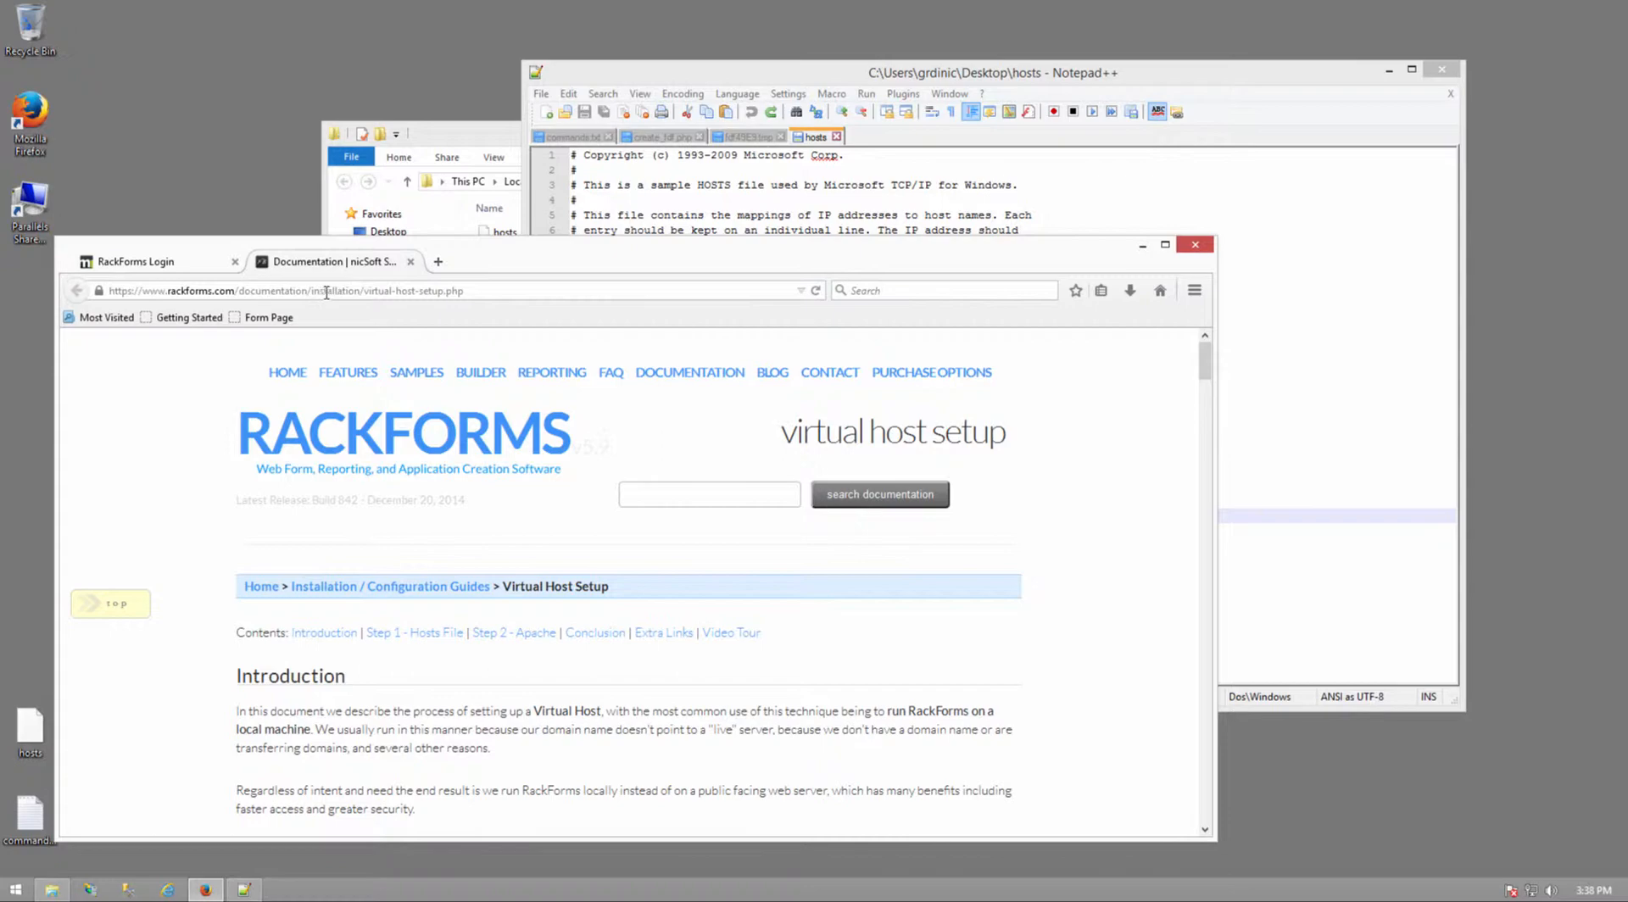
Look through the Virtual Host Setup documentation page, from its address and hosts file example to the stack links and Video Tour
drag(363, 292, 493, 293)
click(435, 541)
scroll(559, 602, down, 3)
scroll(581, 618, down, 20)
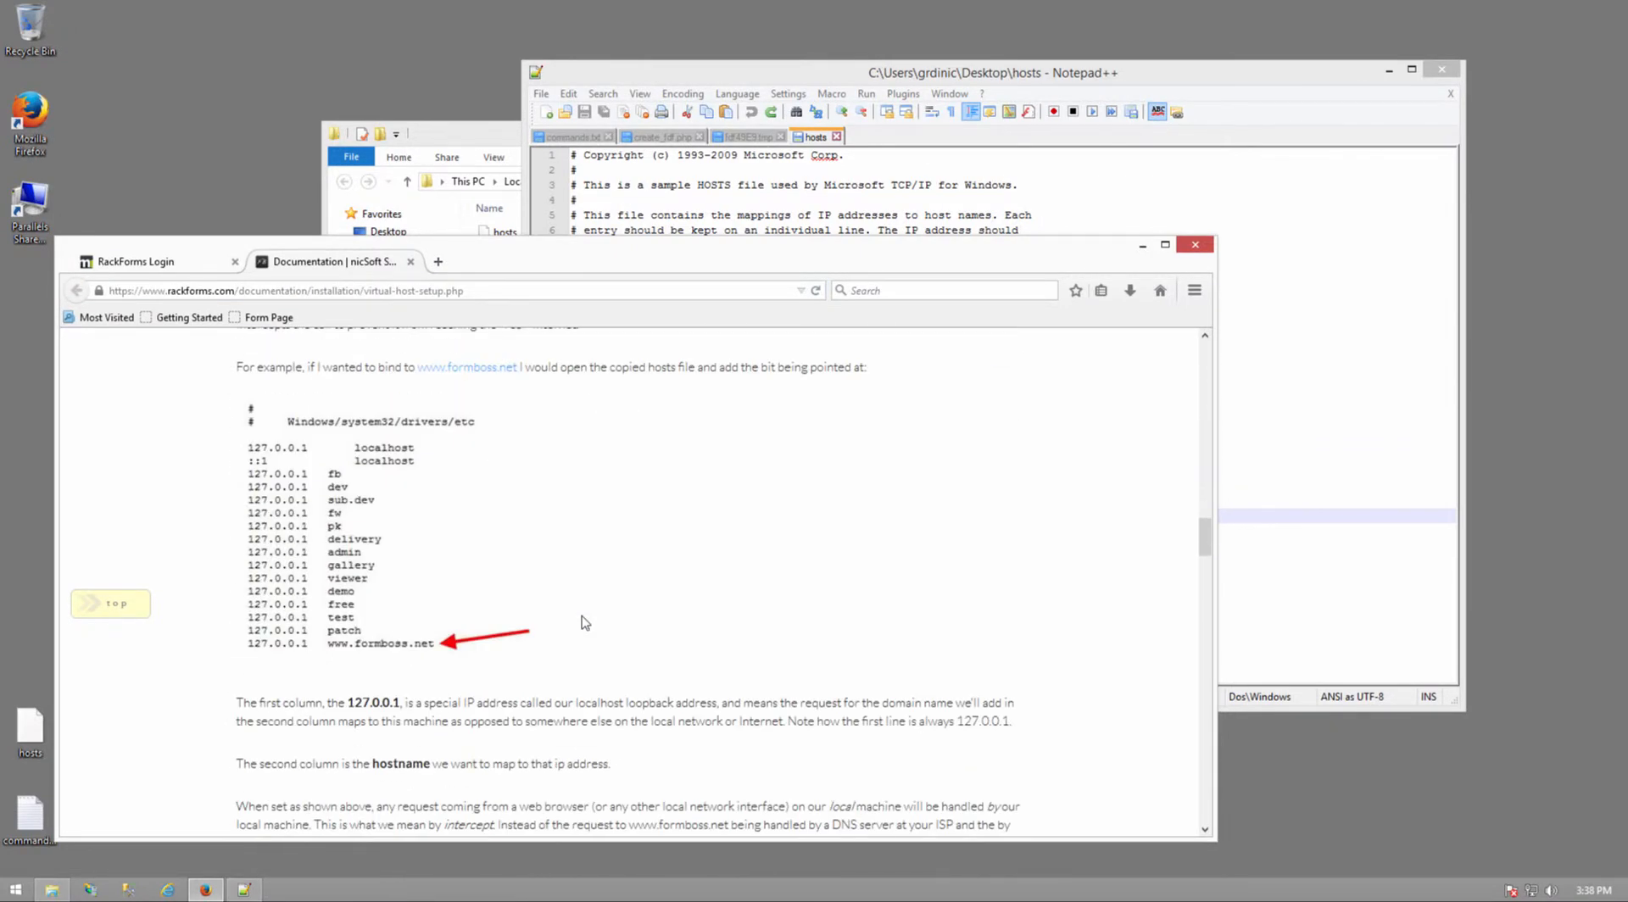
scroll(581, 619, down, 10)
scroll(584, 624, up, 8)
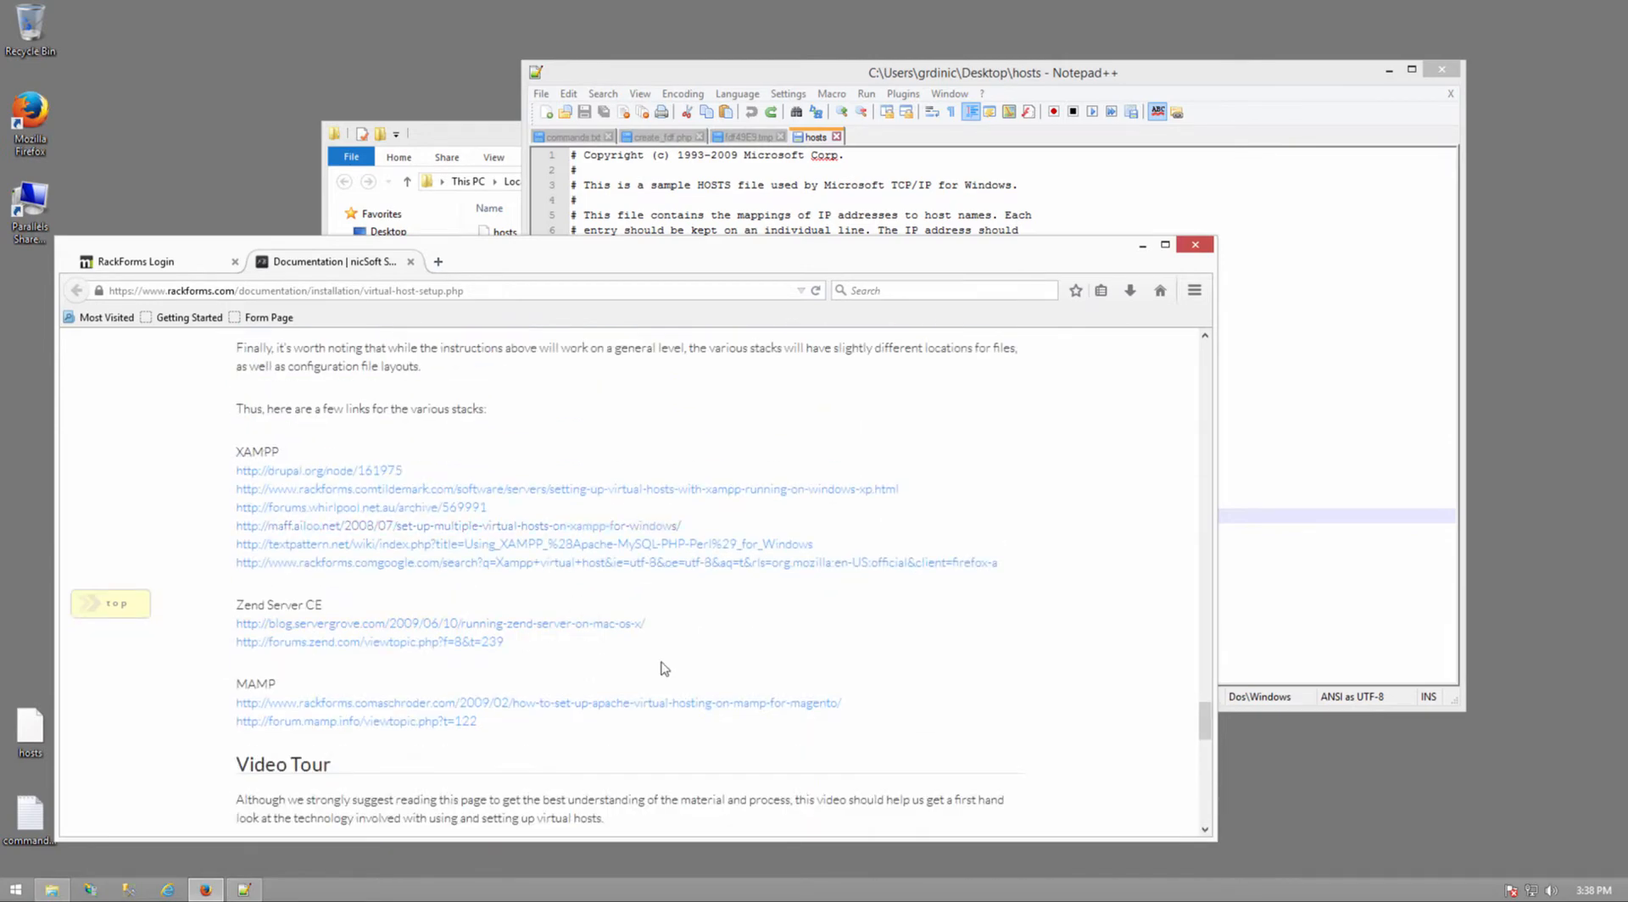
scroll(656, 662, down, 4)
scroll(656, 656, down, 3)
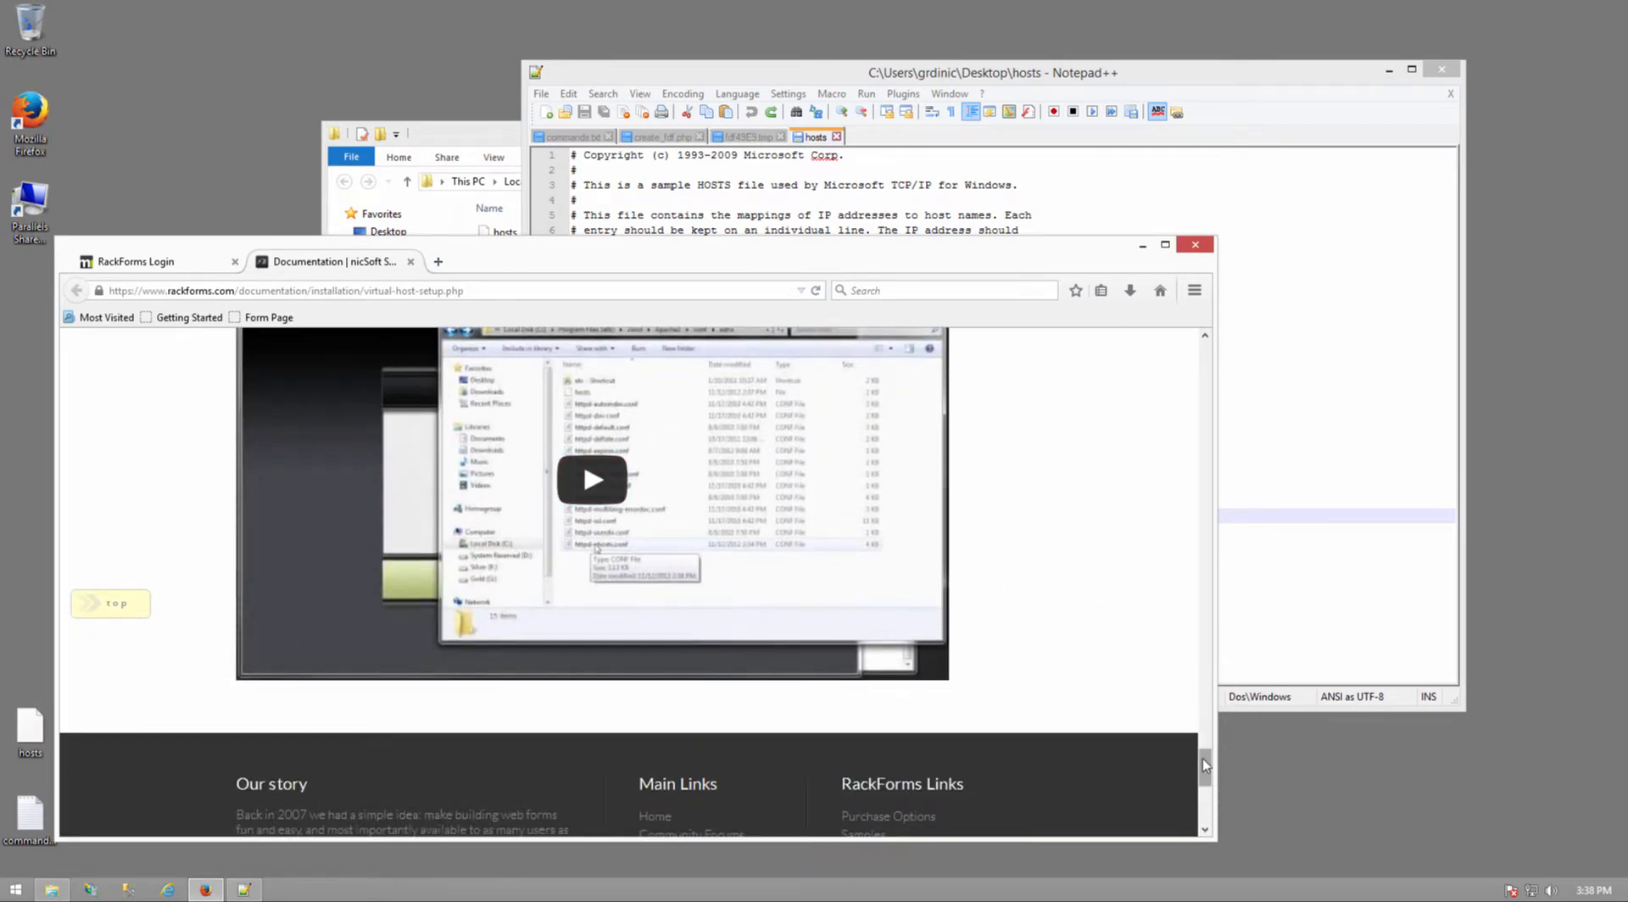
drag(1203, 758, 1199, 320)
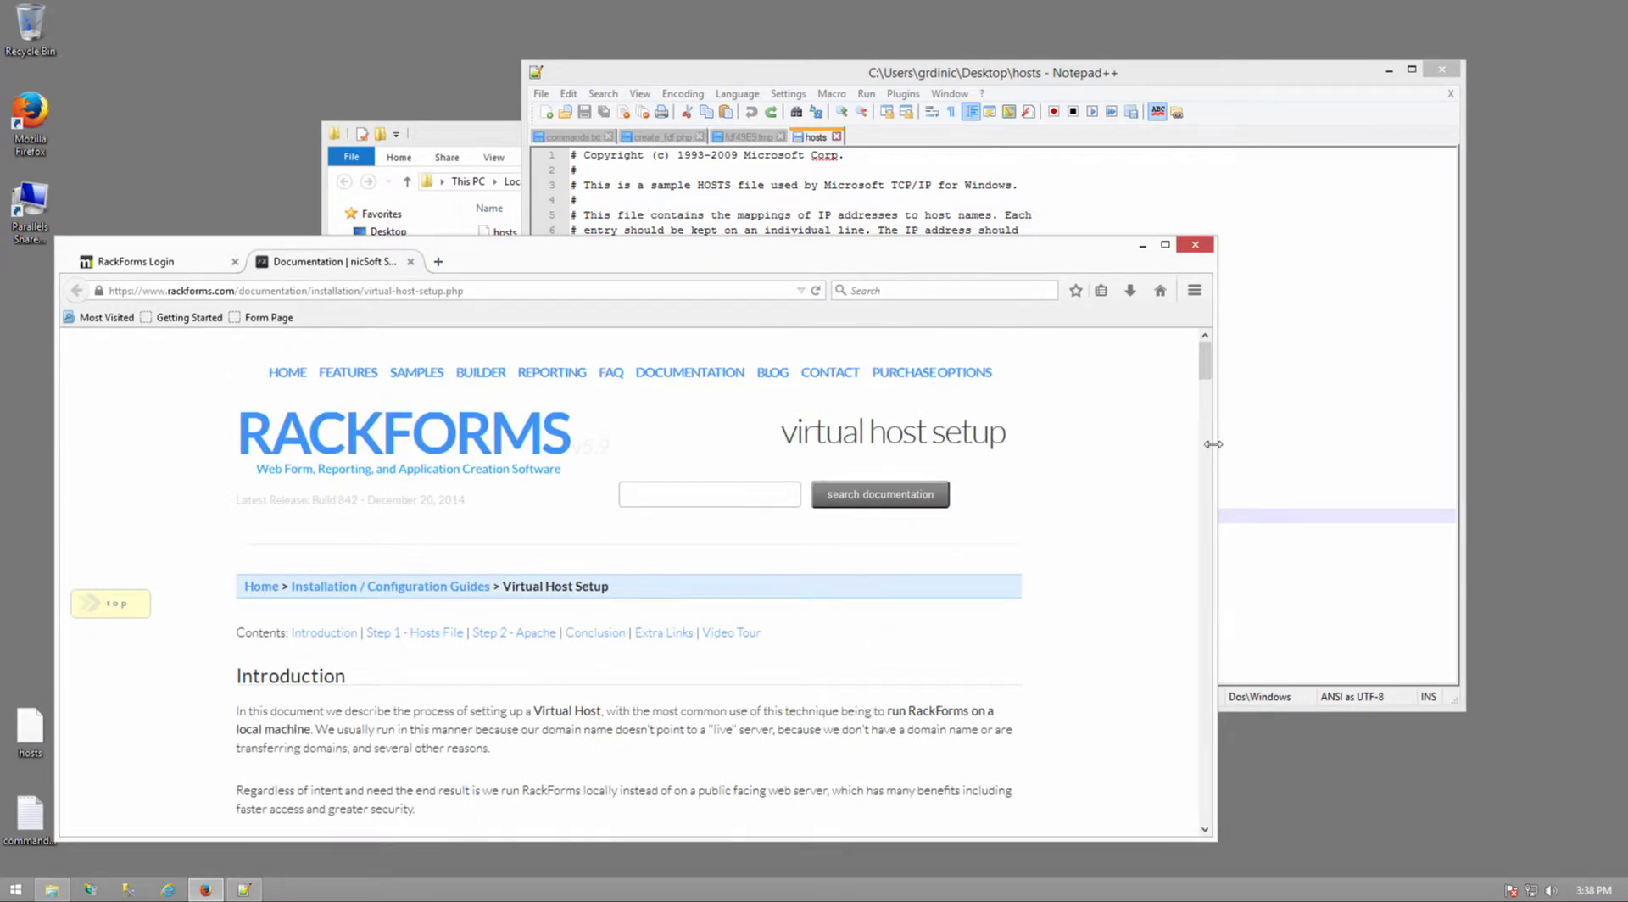
Close the documentation tab and load yahoo.com in the remaining Firefox tab, adjusting the browser window's width
drag(1215, 451, 629, 443)
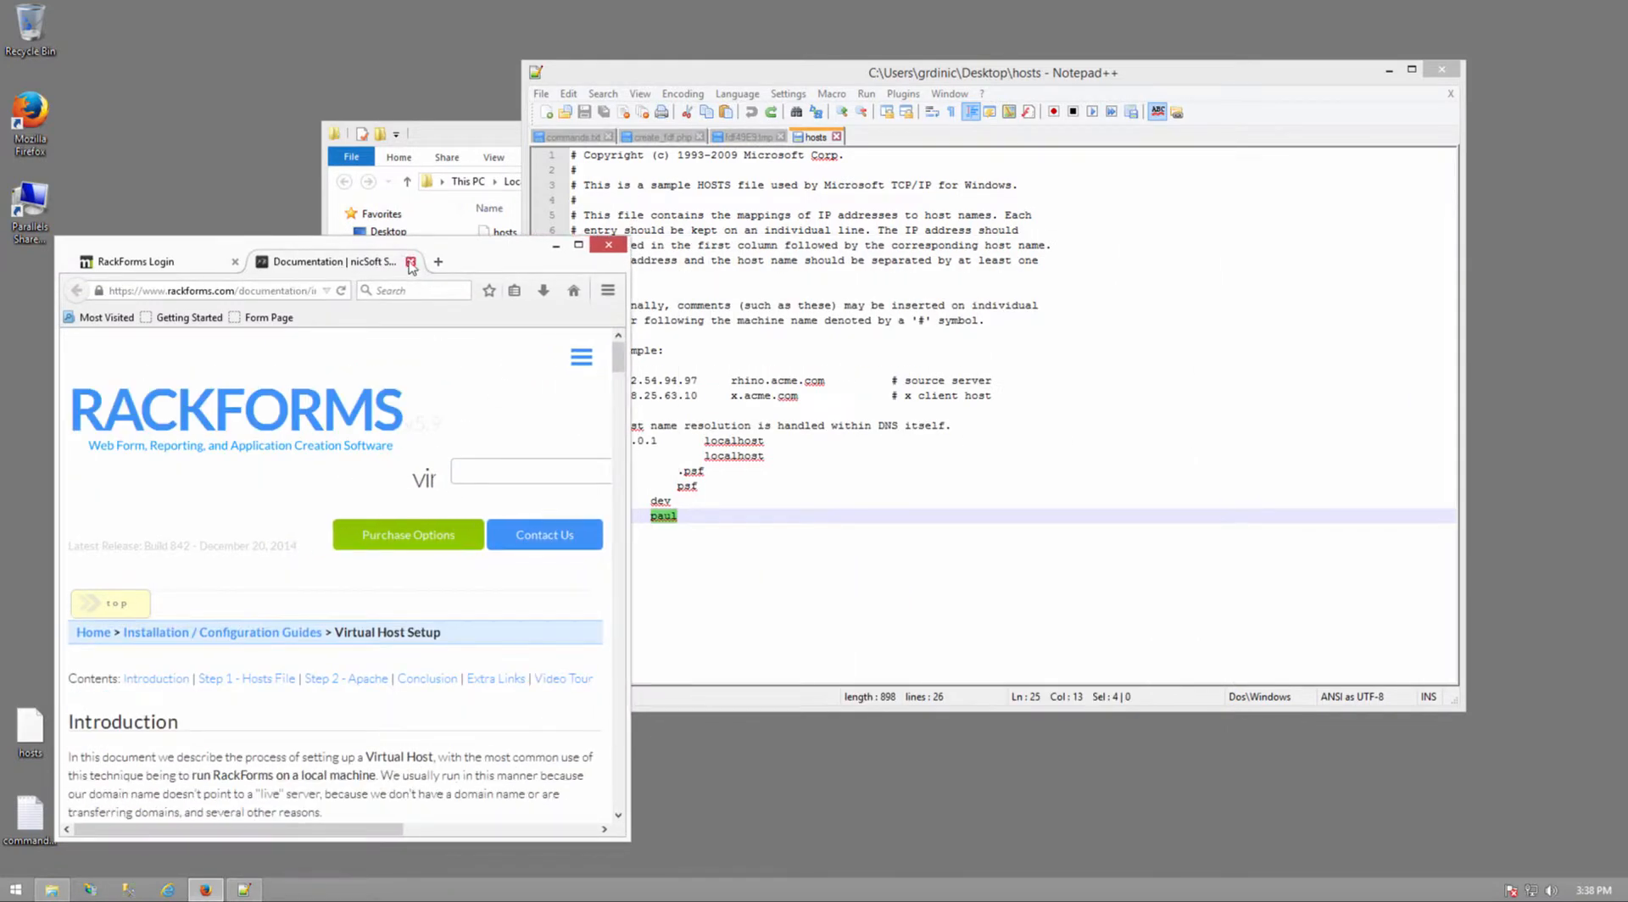
click(411, 261)
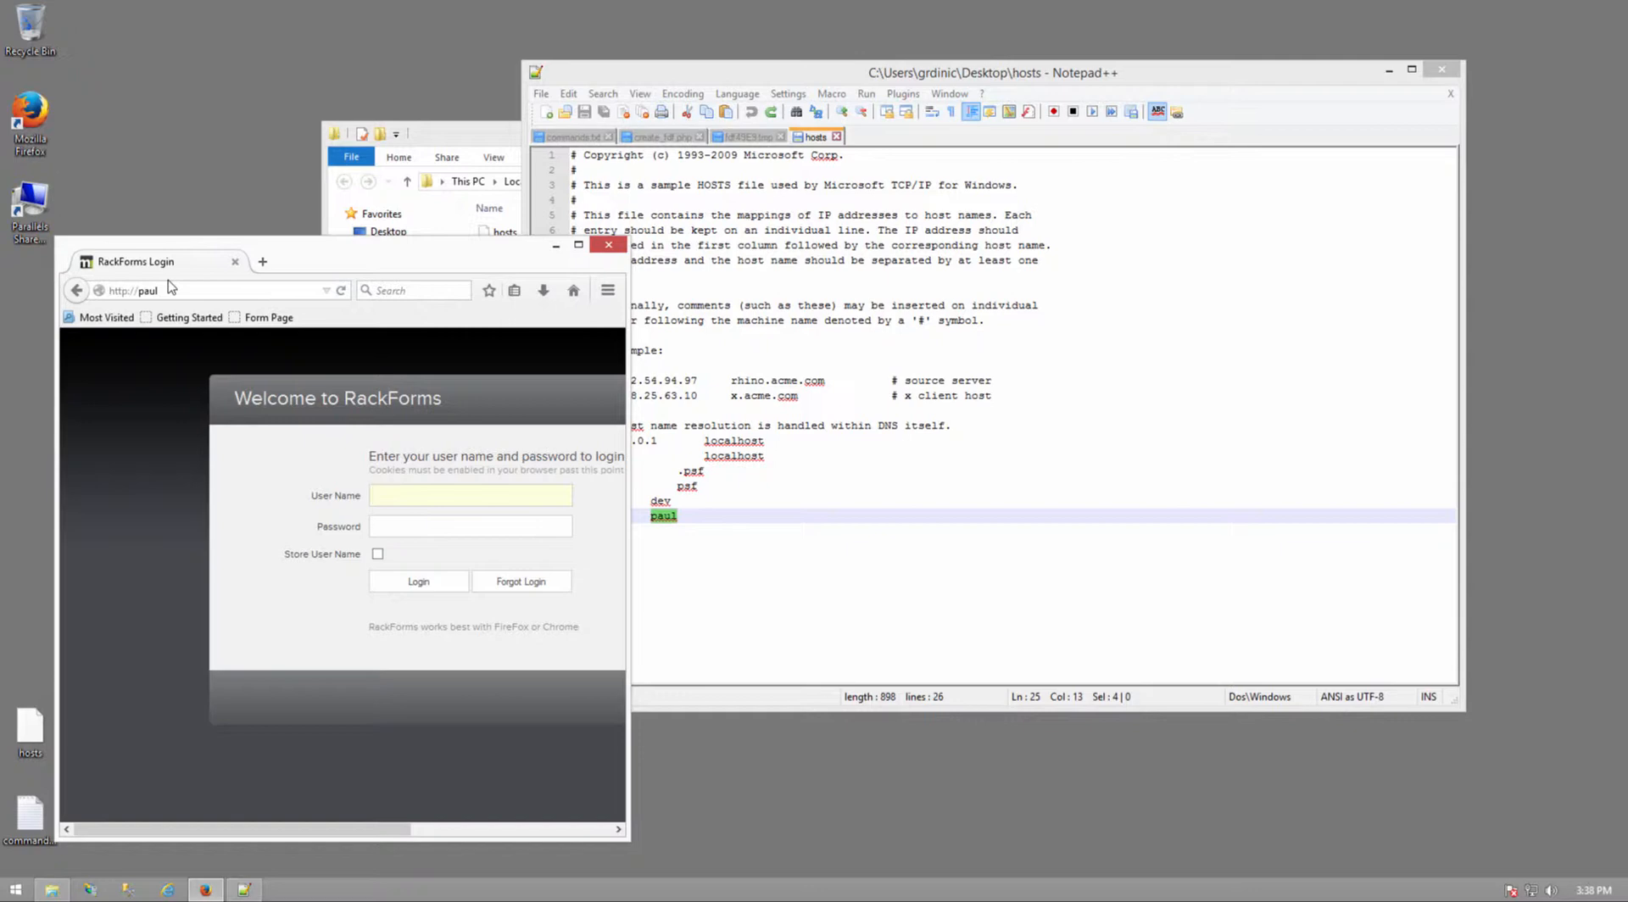
double_click(150, 290)
text(yahoo.com)
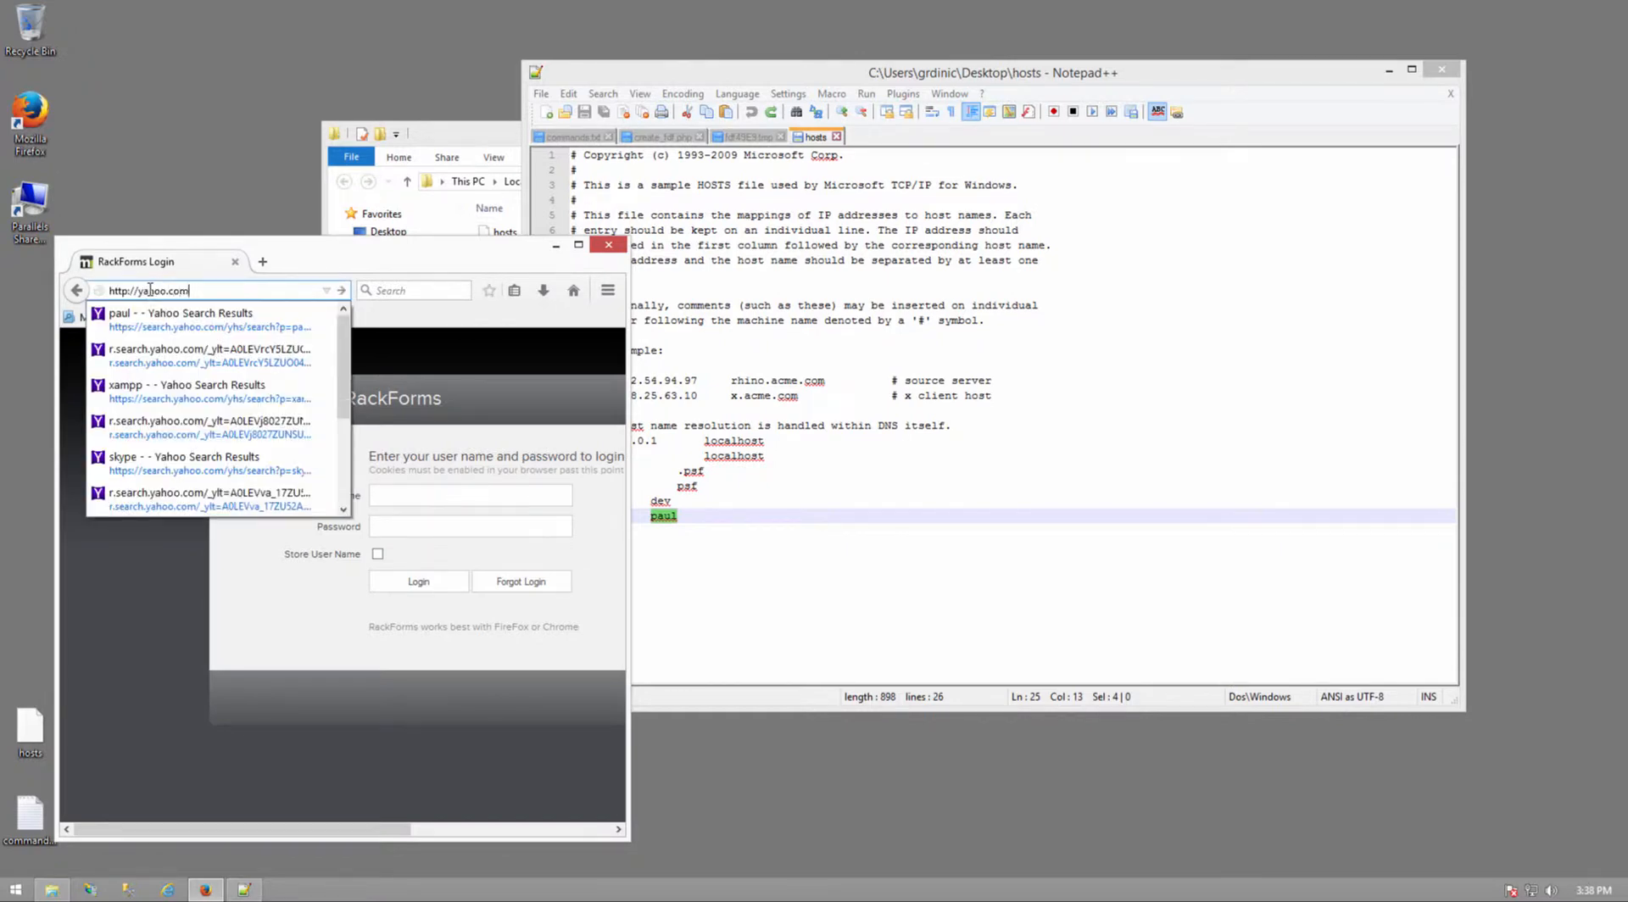
key(Return)
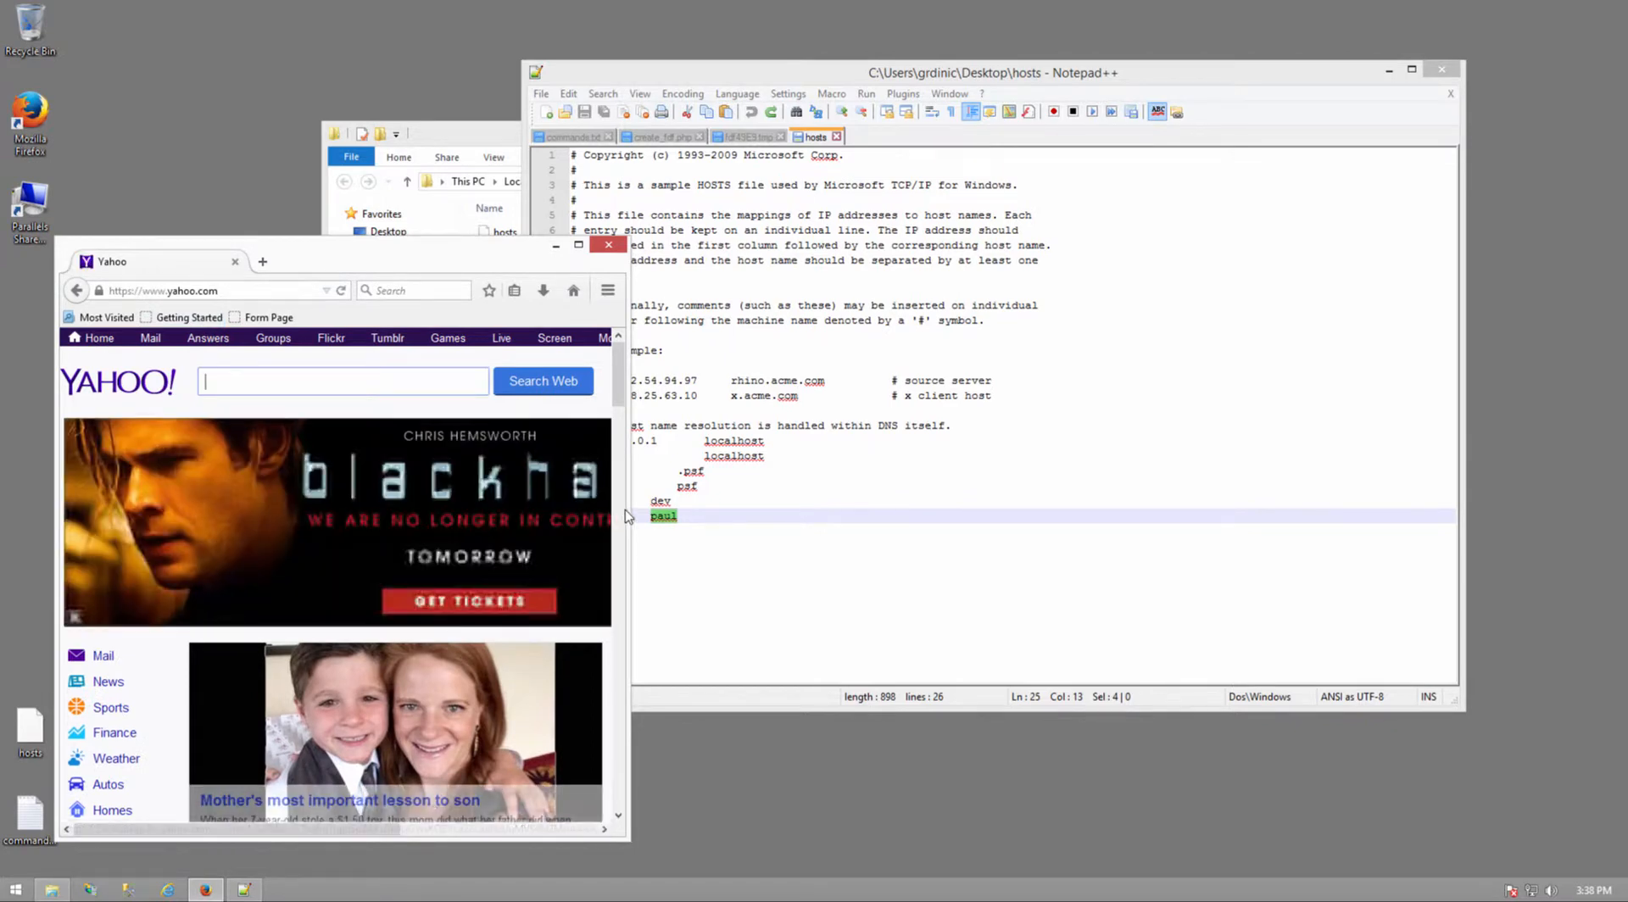
drag(630, 512, 915, 541)
Add a 127.0.0.1 yahoo.com entry at the end of the hosts file, save it, and close the editor
click(933, 534)
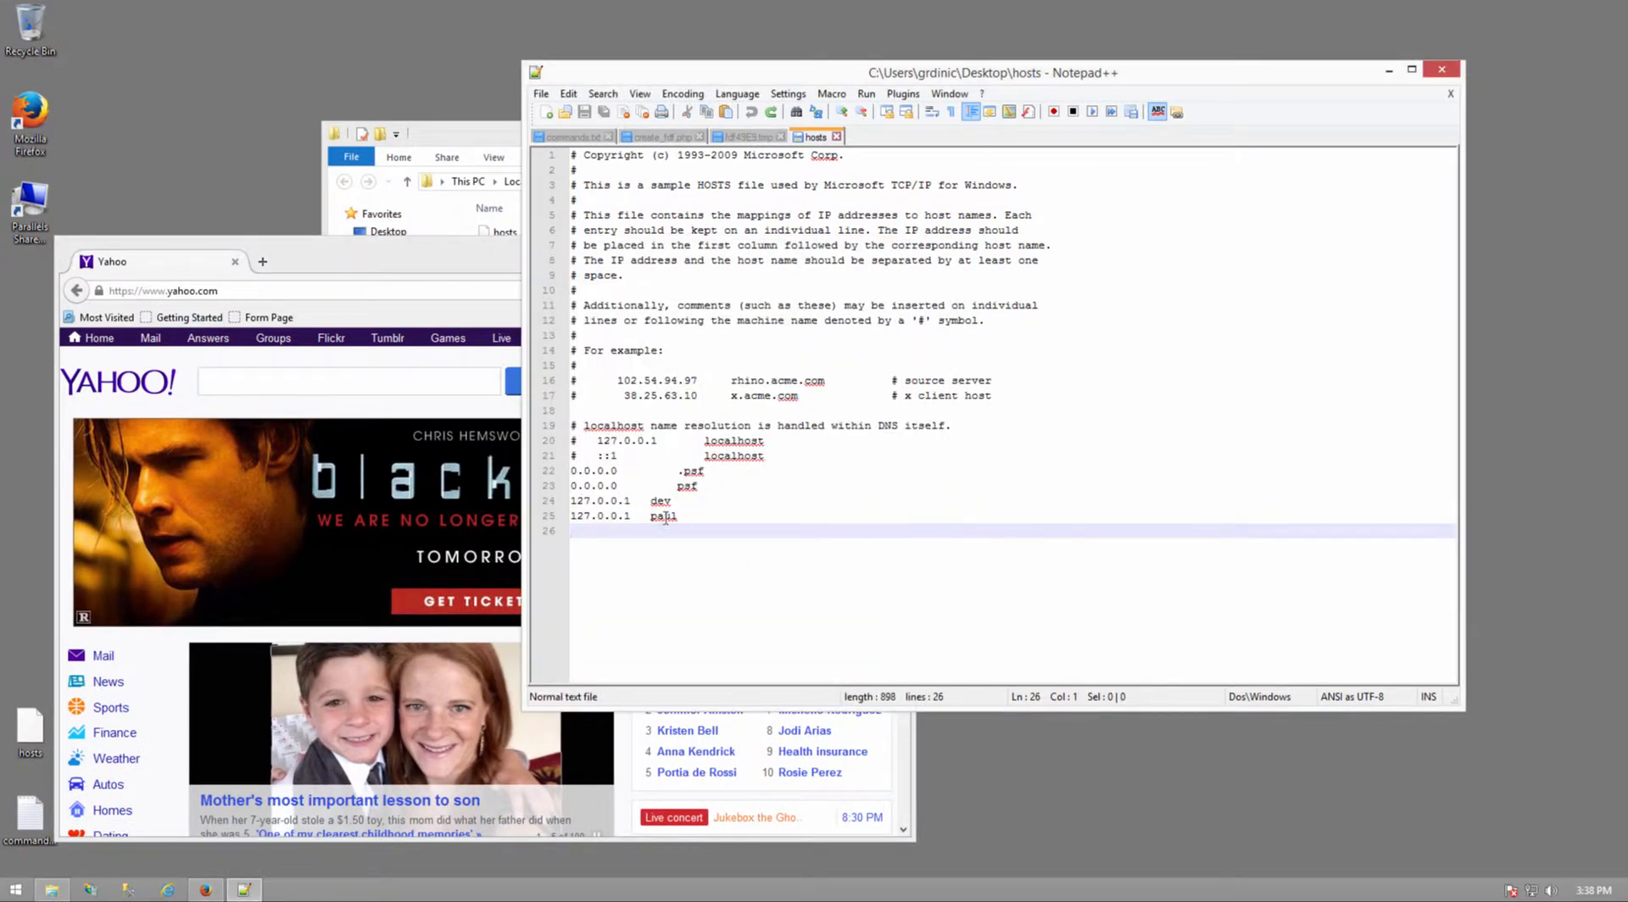
click(691, 519)
key(Return)
text(127)
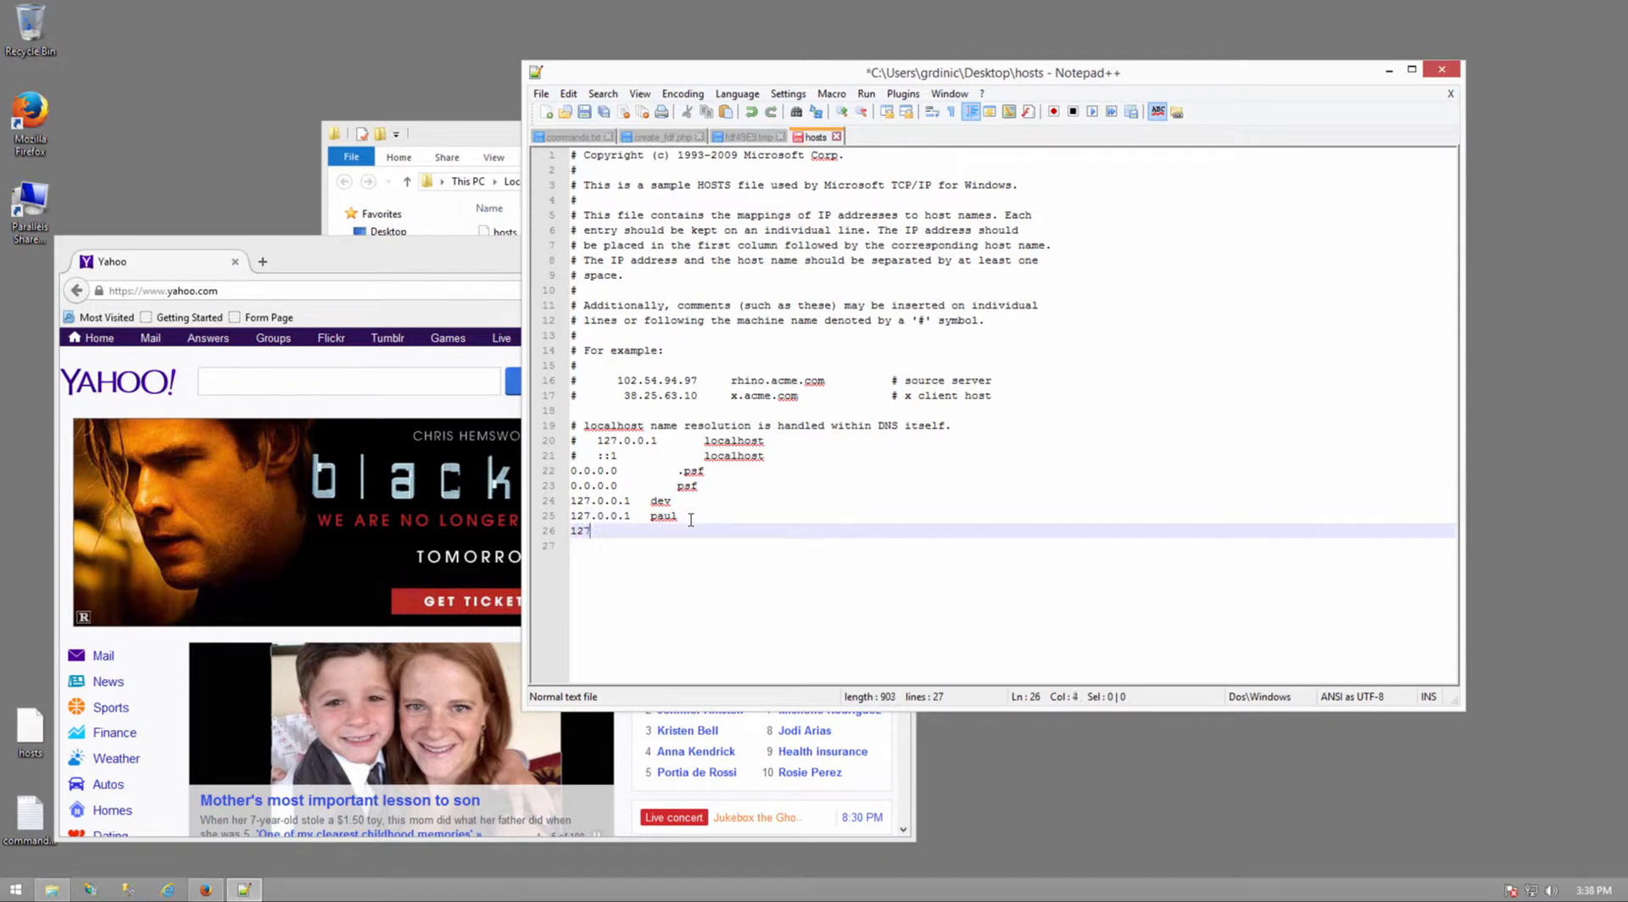
text(.0.0.1)
key(Tab)
text(yahoo.com)
key(ctrl+s)
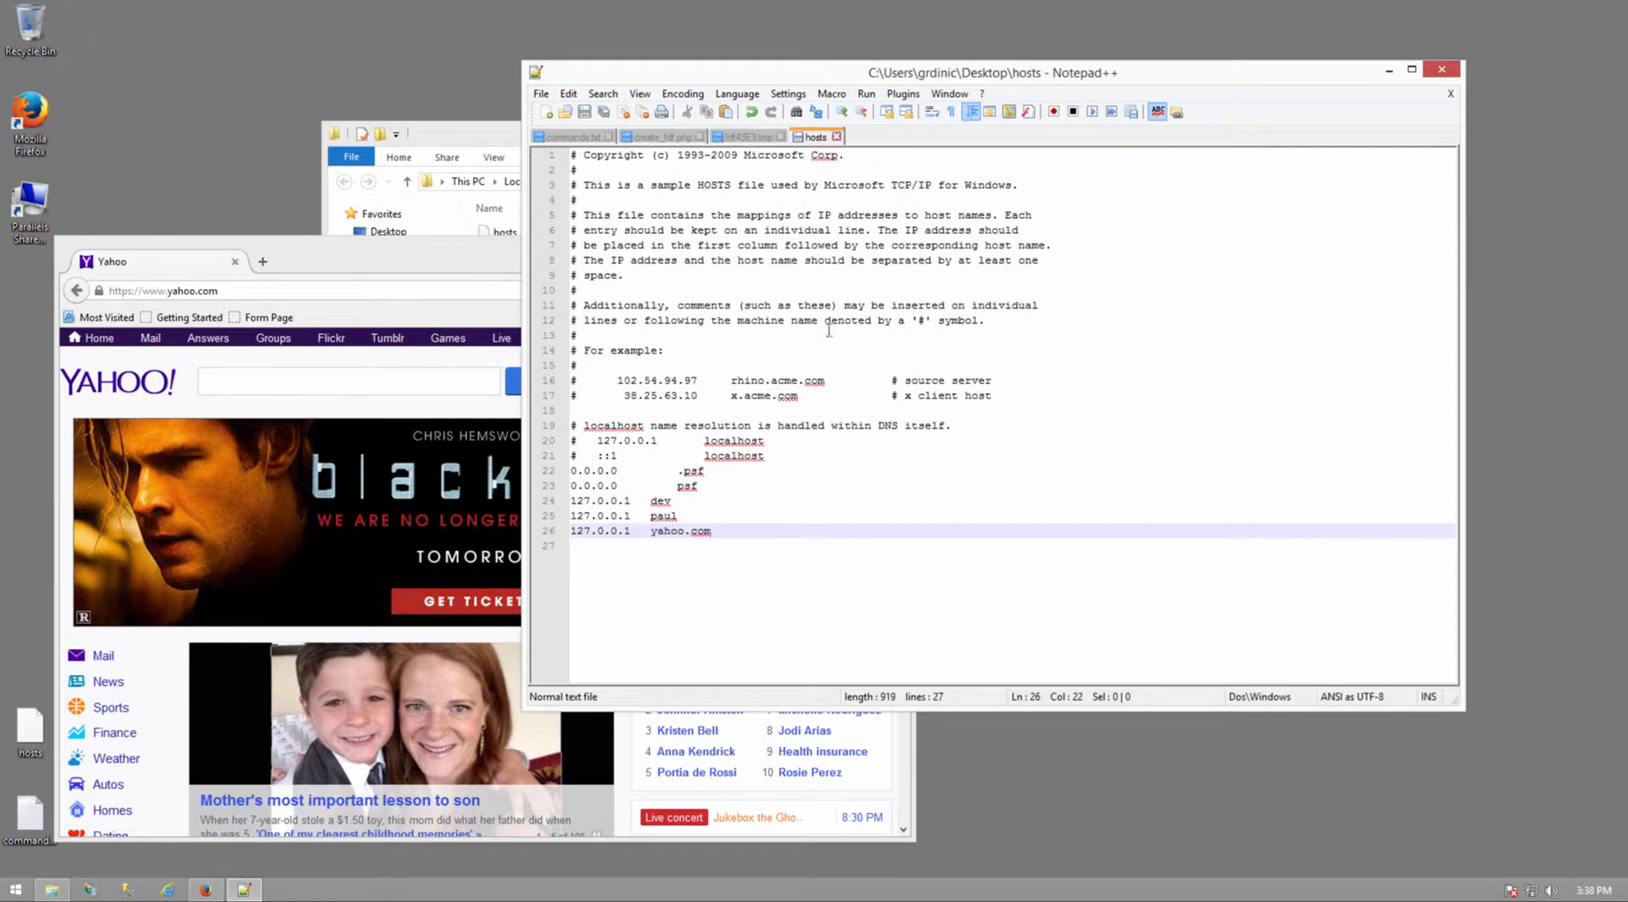
click(1441, 69)
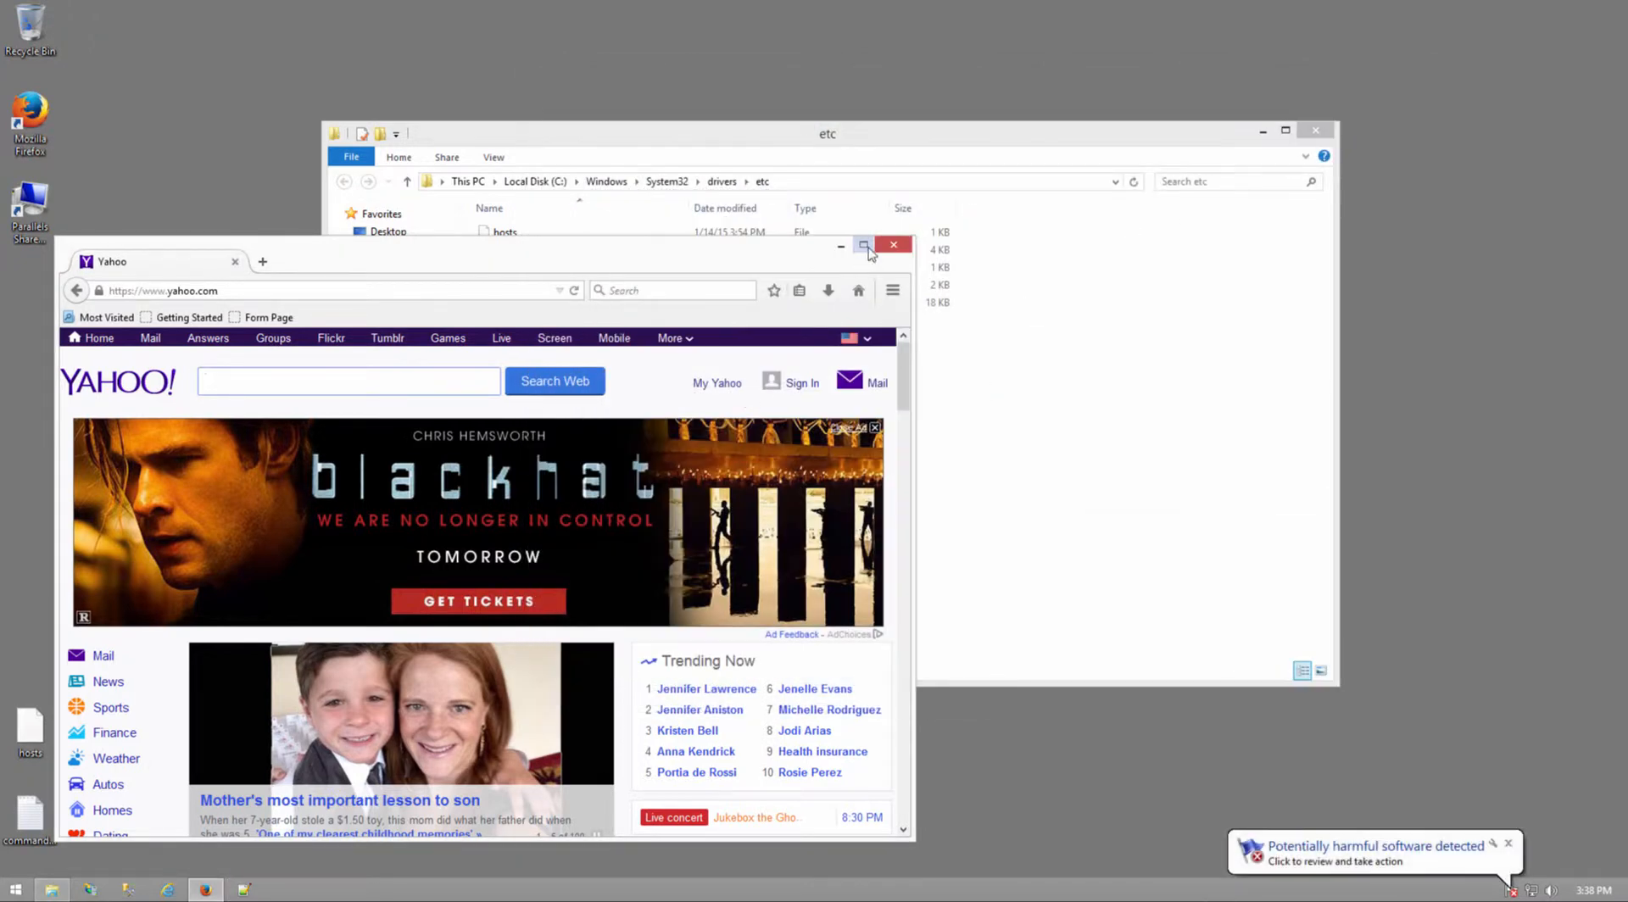
Replace the hosts file in the etc folder with the edited desktop file using administrator permission, and copy it back to the desktop
click(898, 246)
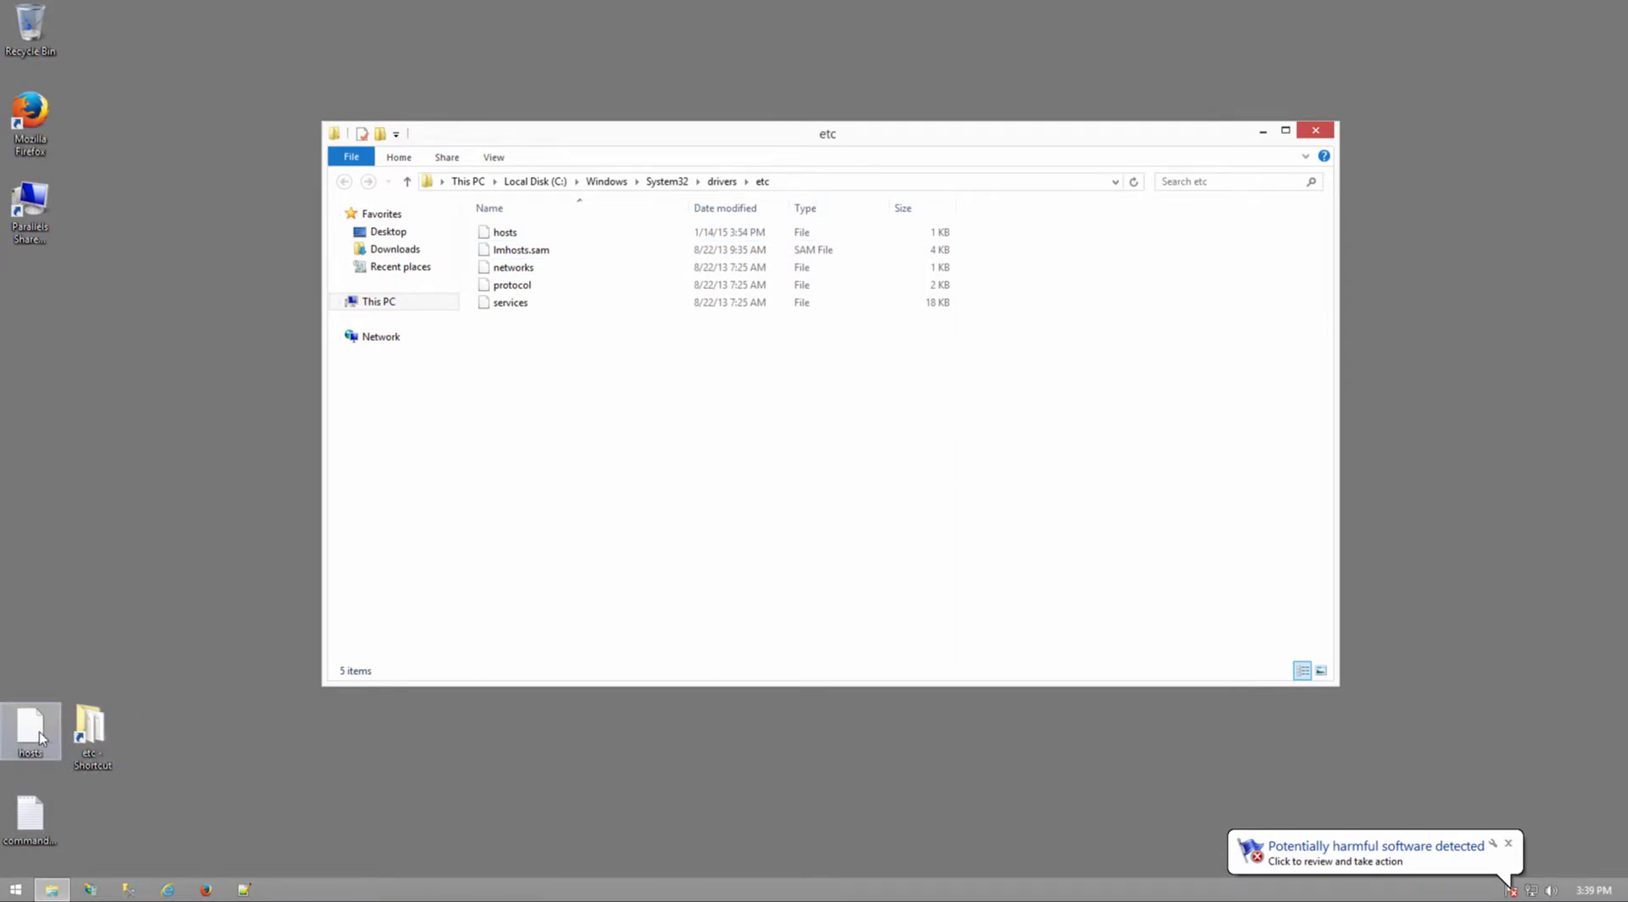
drag(39, 731, 90, 733)
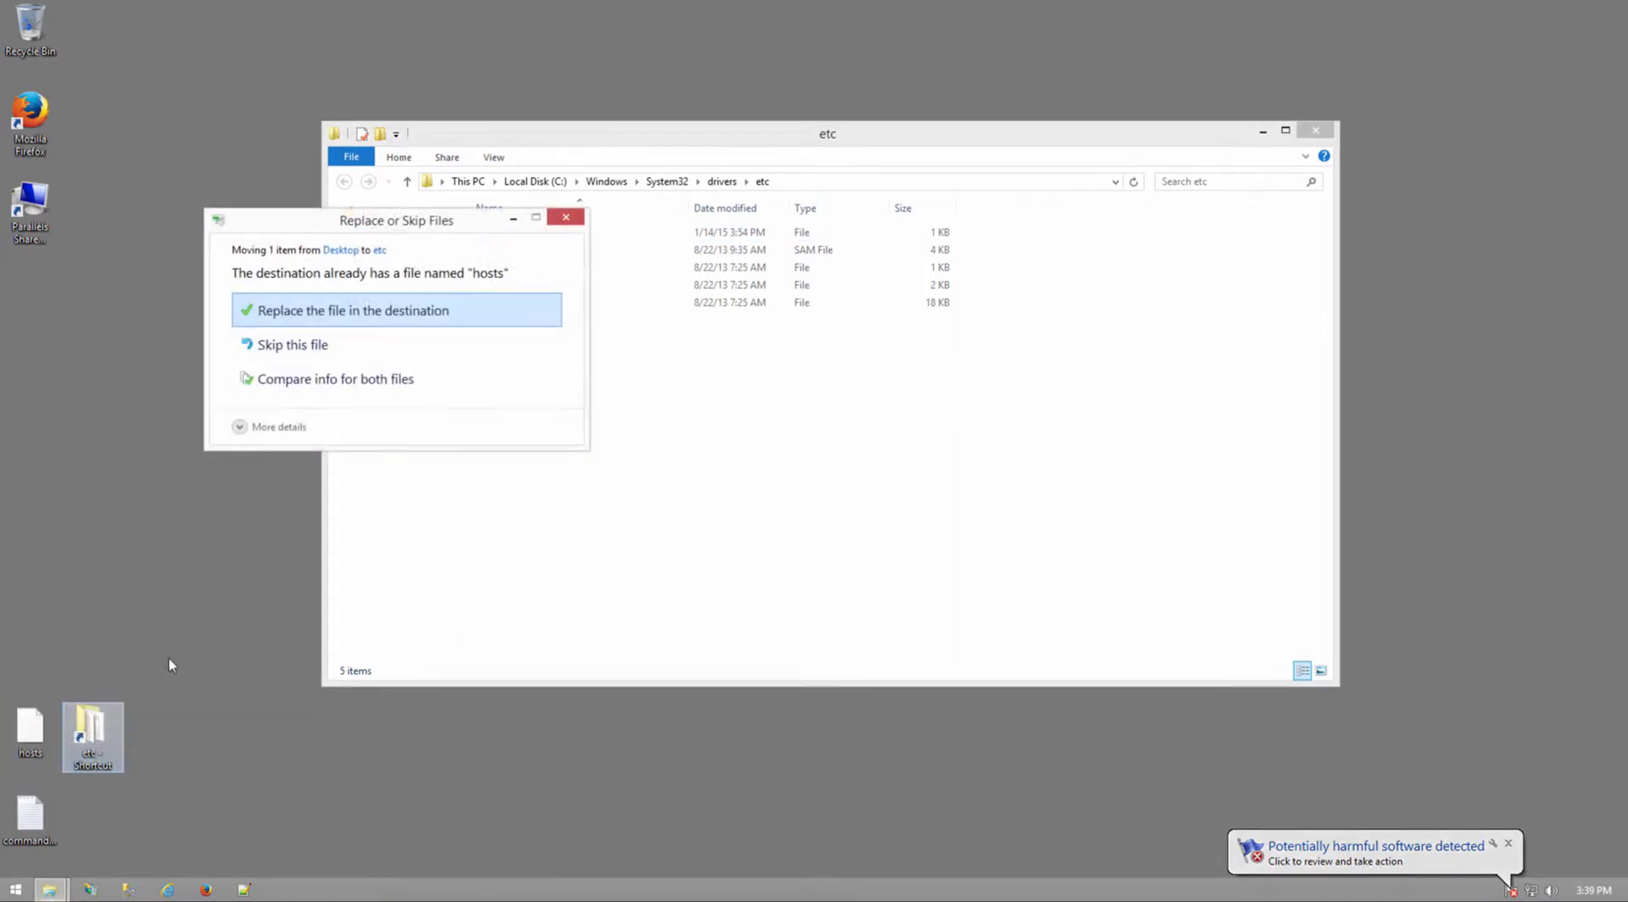
click(376, 310)
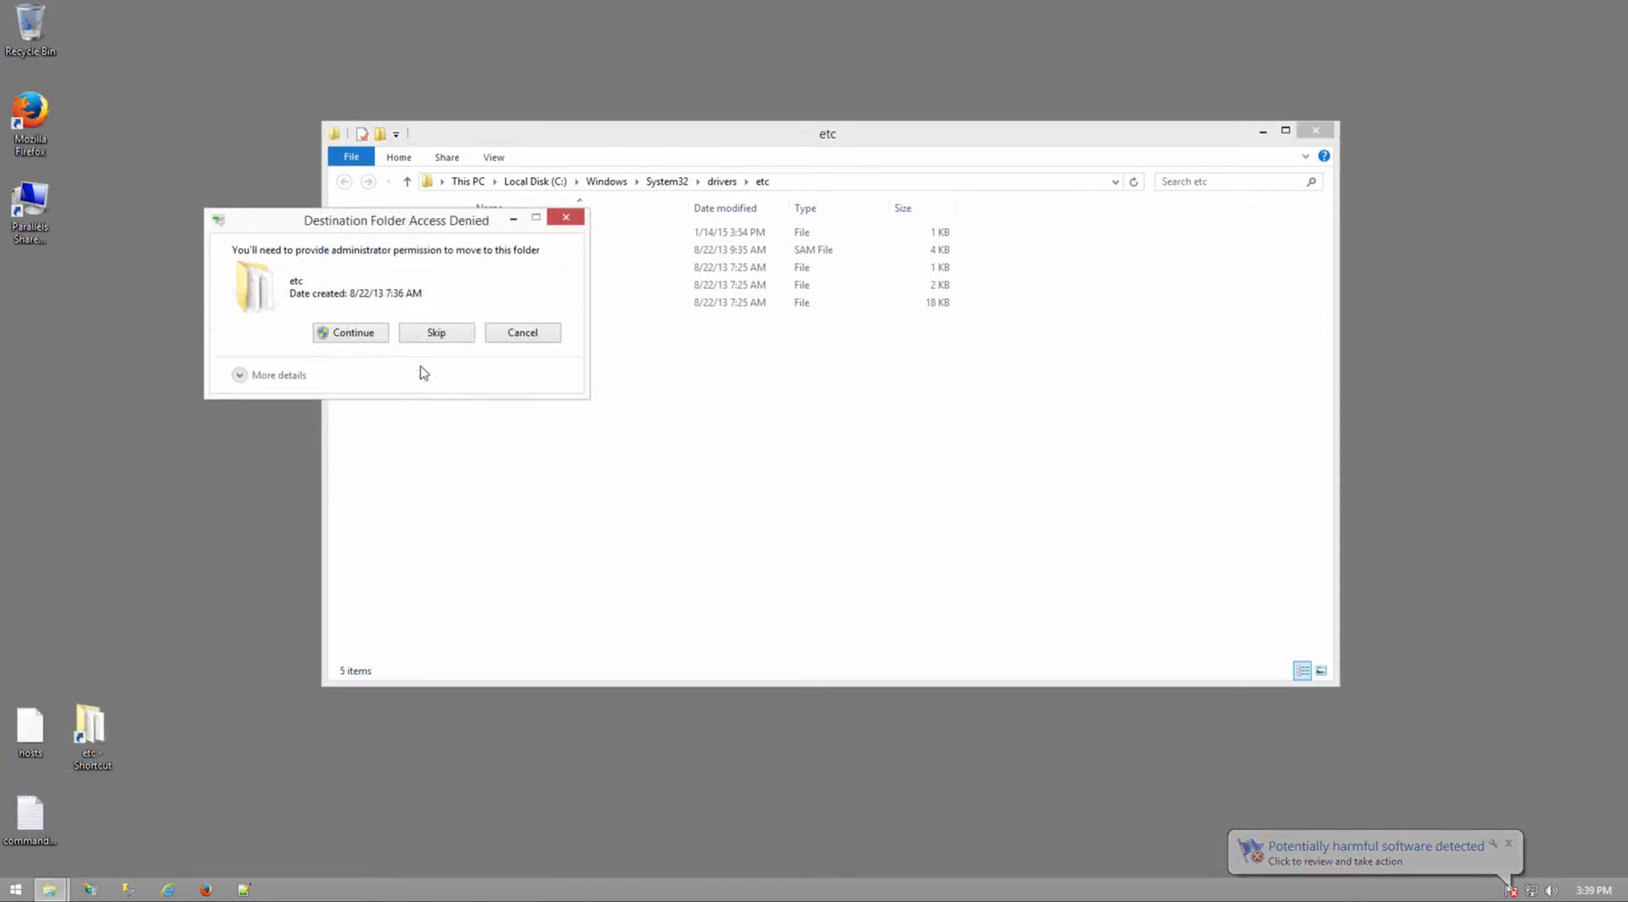
click(363, 335)
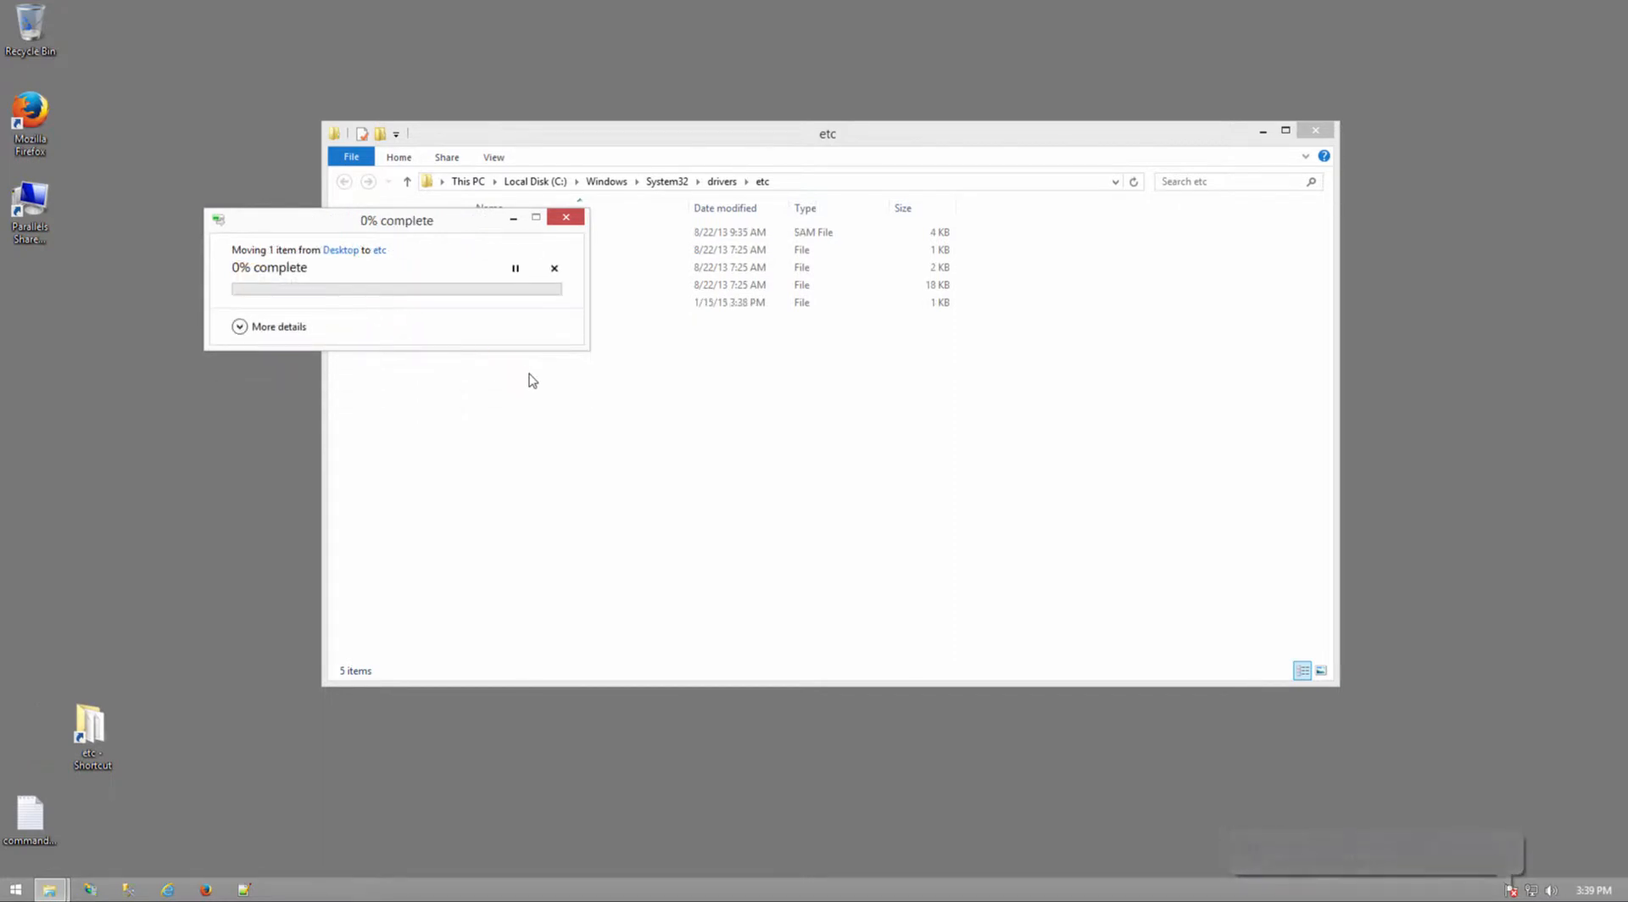
click(517, 273)
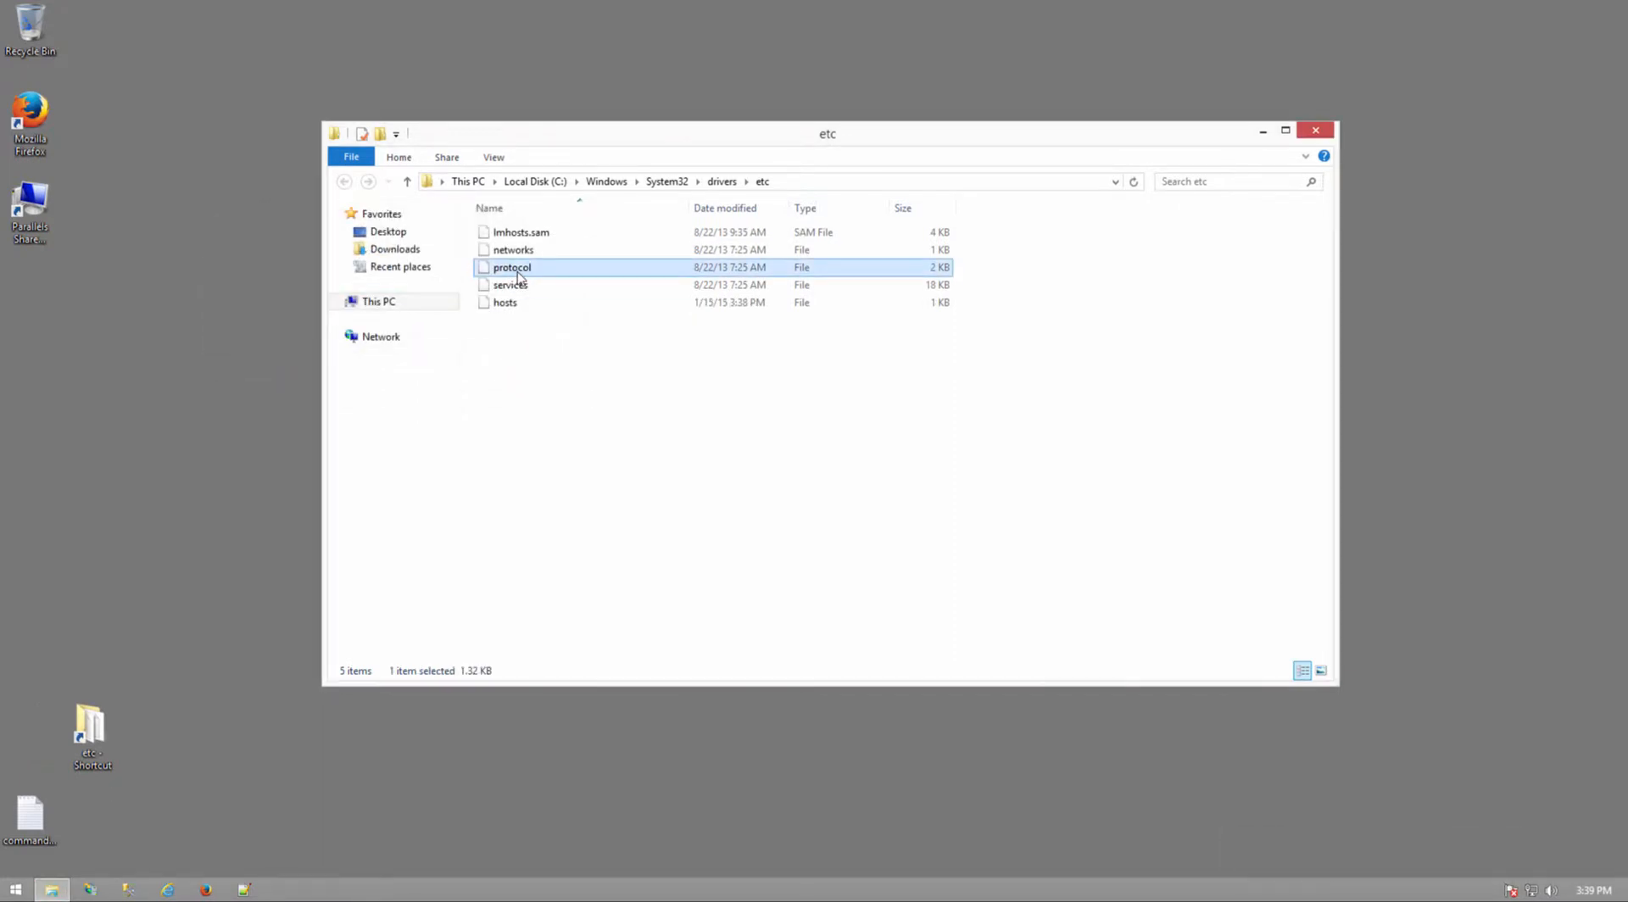
click(533, 317)
drag(509, 304, 60, 724)
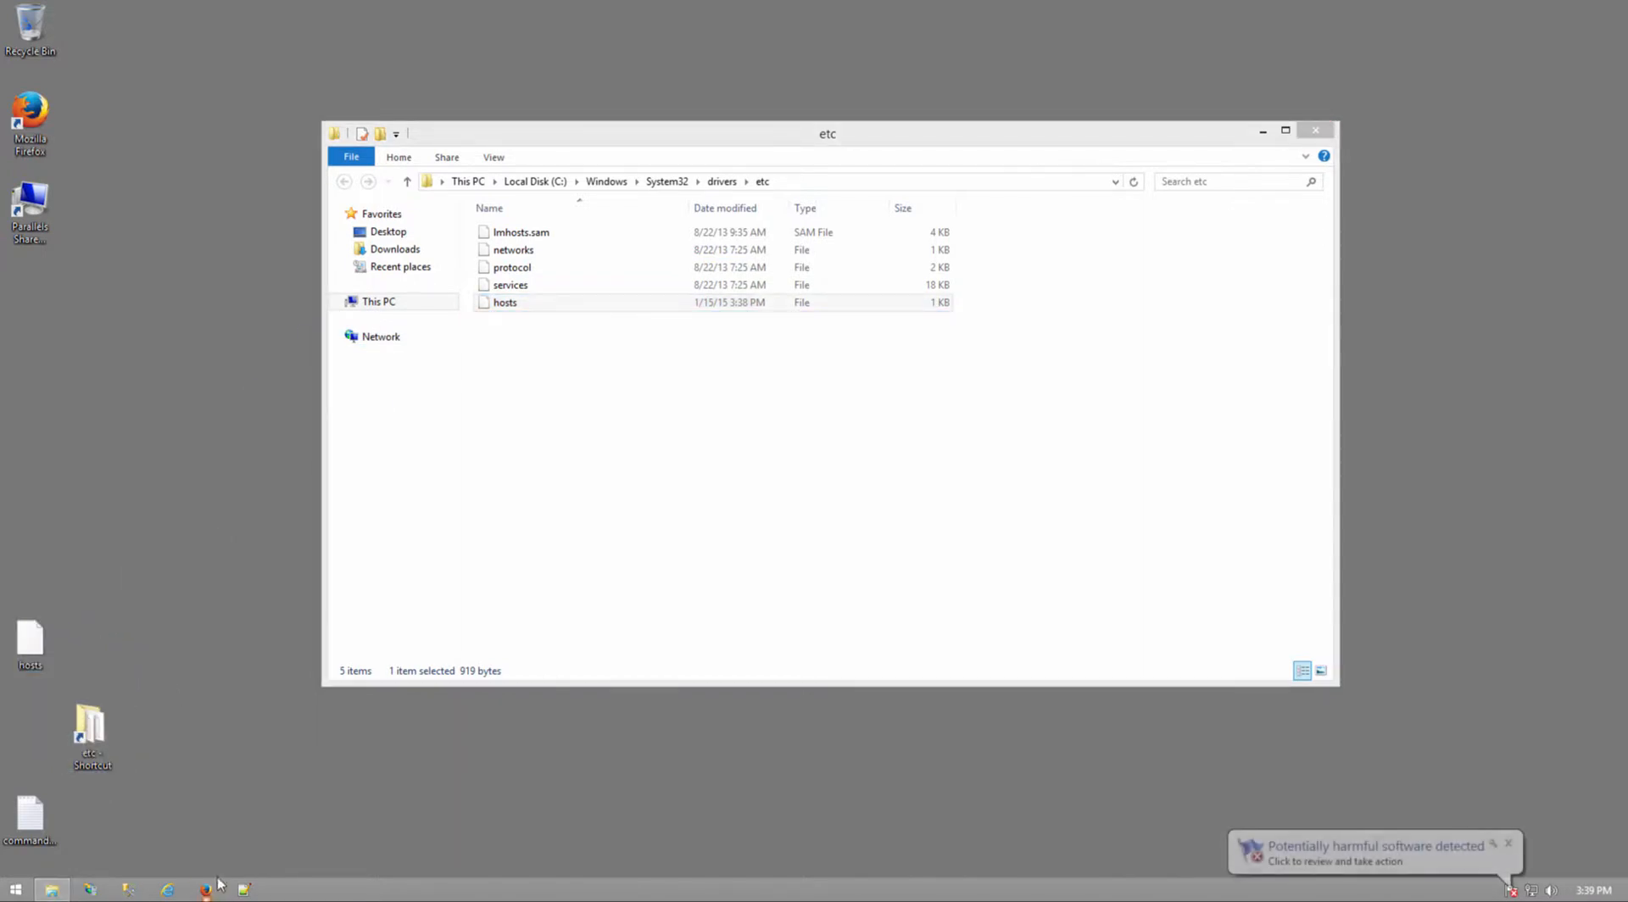
Load yahoo.com in a new Firefox window to test the hosts mapping, and close the browser
click(449, 250)
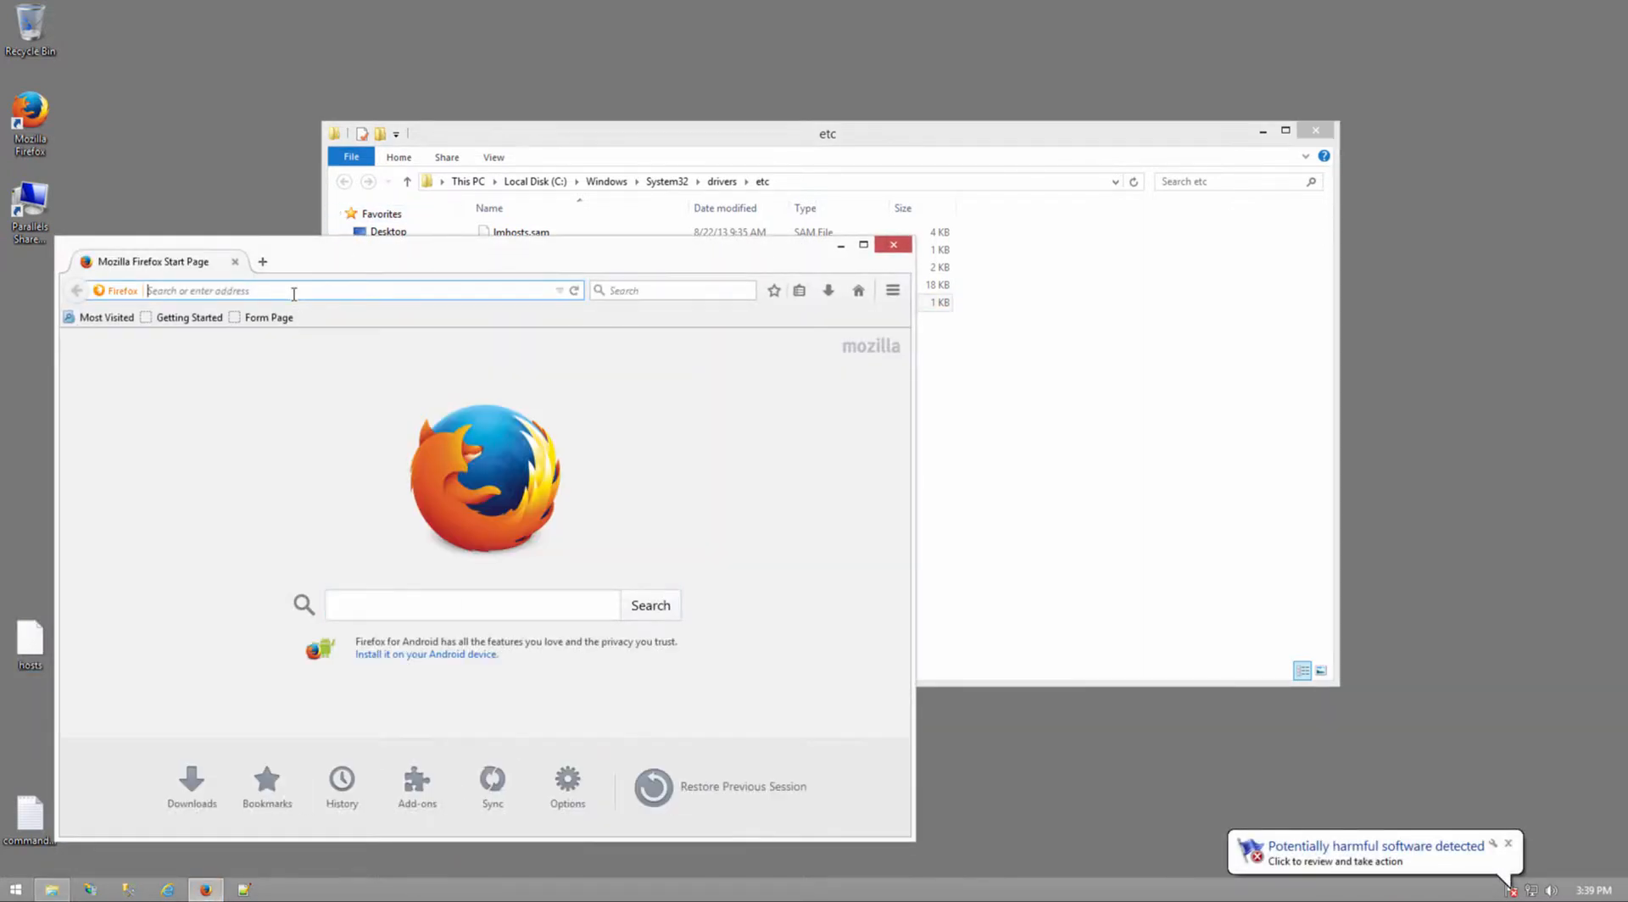
text(yahoo.com)
key(Return)
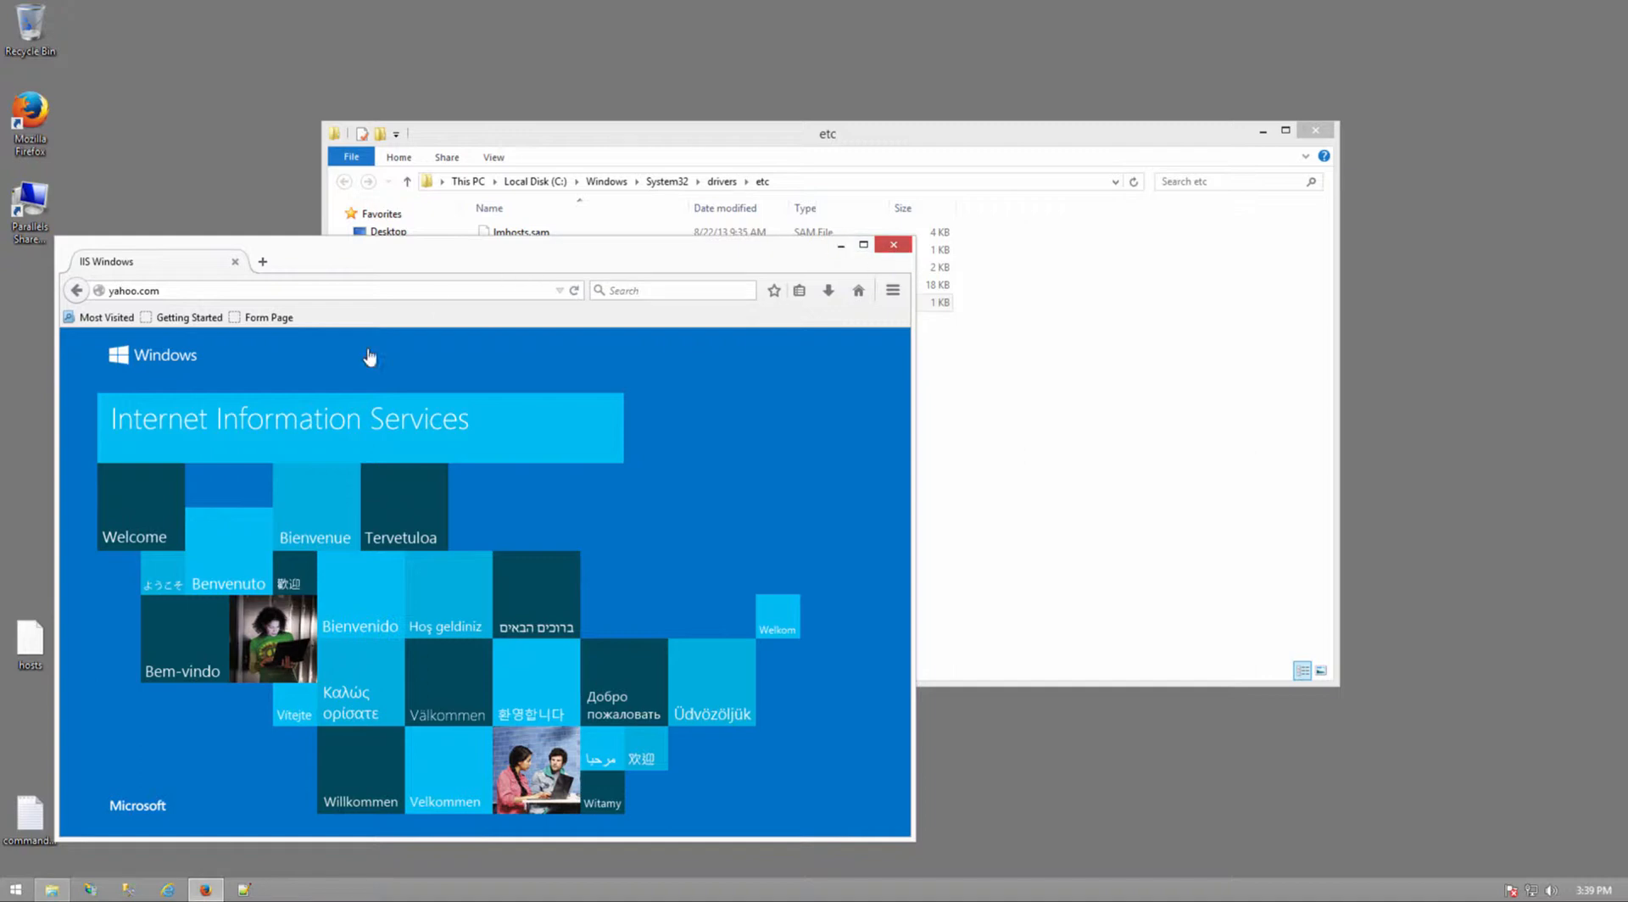
click(890, 246)
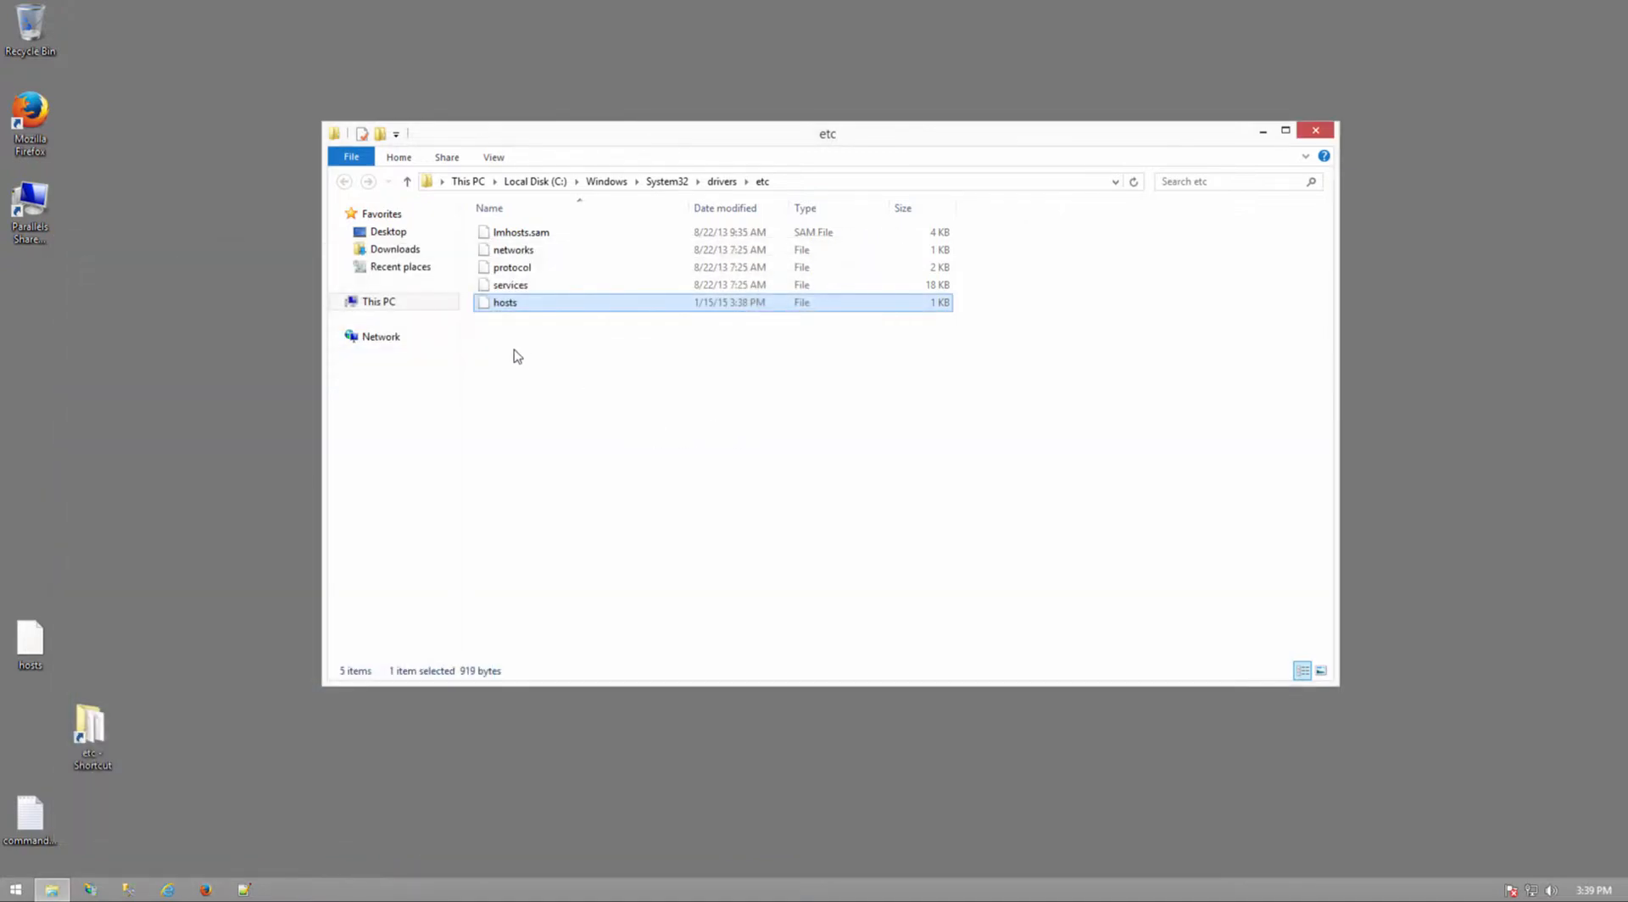
Place the desktop hosts file beside the etc shortcut and open it in Notepad++
drag(506, 306, 31, 746)
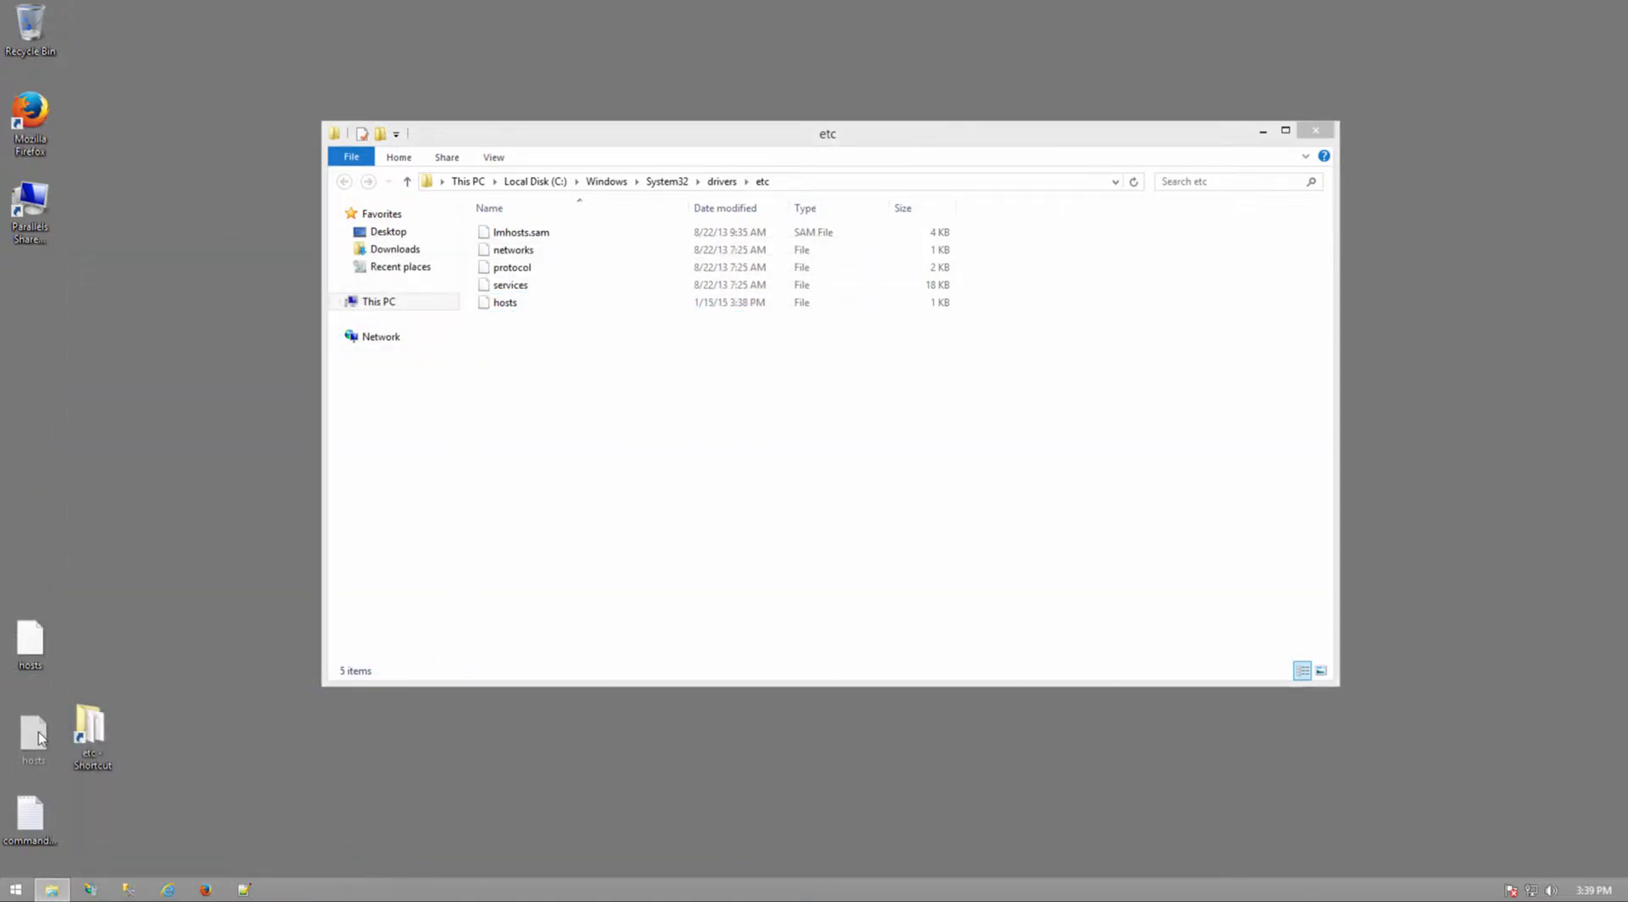
right_click(38, 726)
click(132, 503)
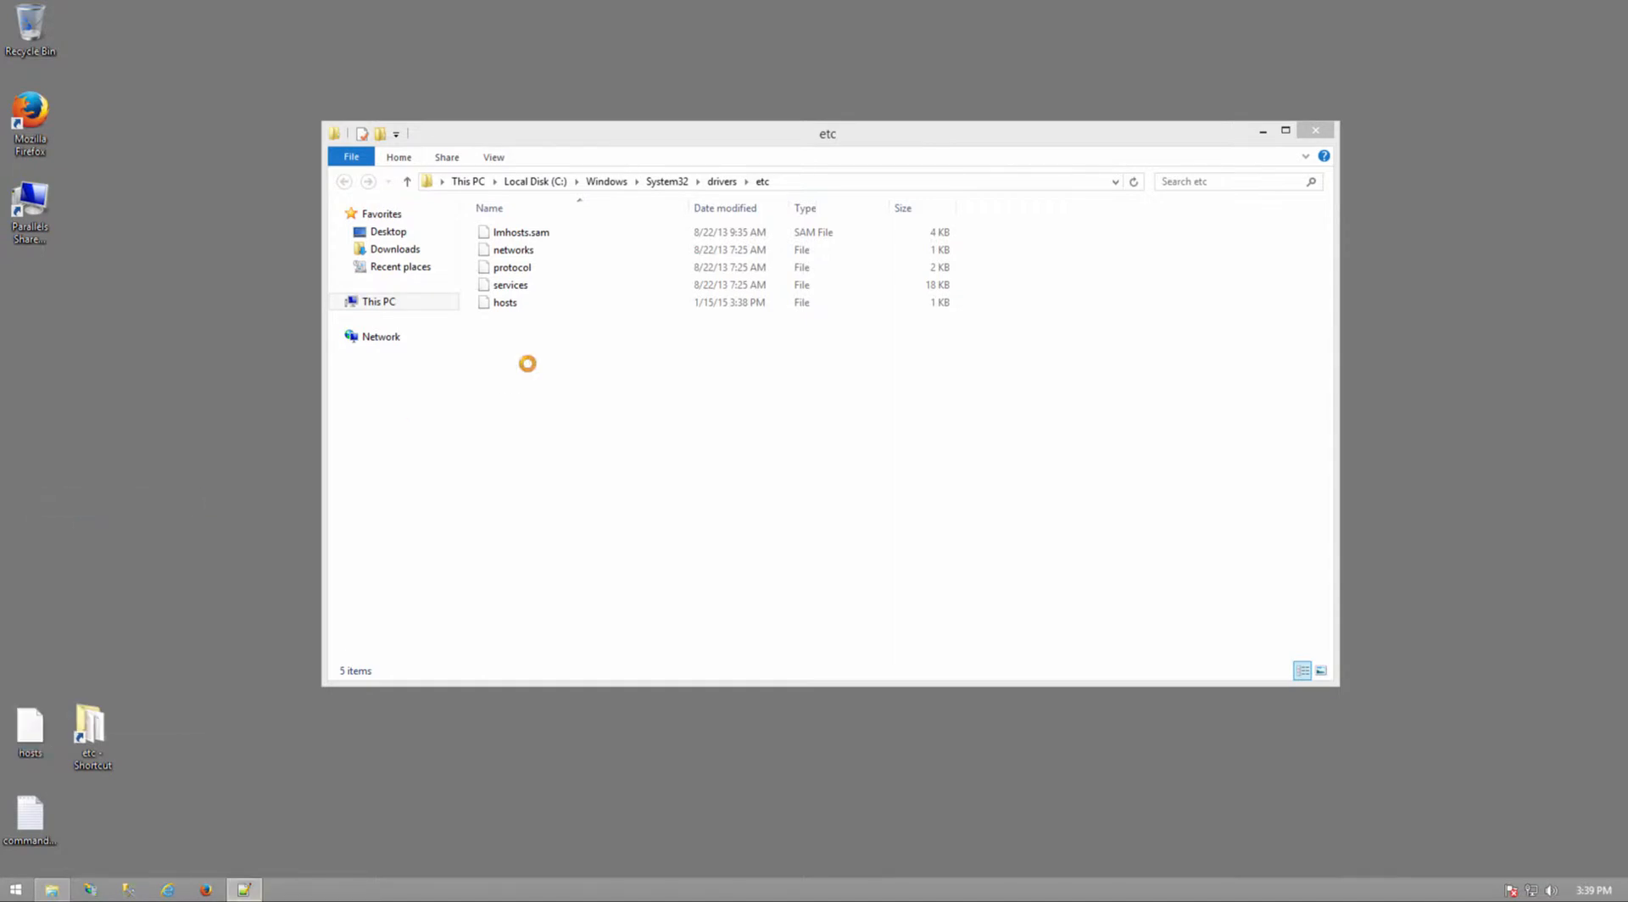
Delete the 127.0.0.1 yahoo.com entry, save the hosts file, and highlight the two remaining 127.0.0.1 entries
drag(727, 534, 549, 541)
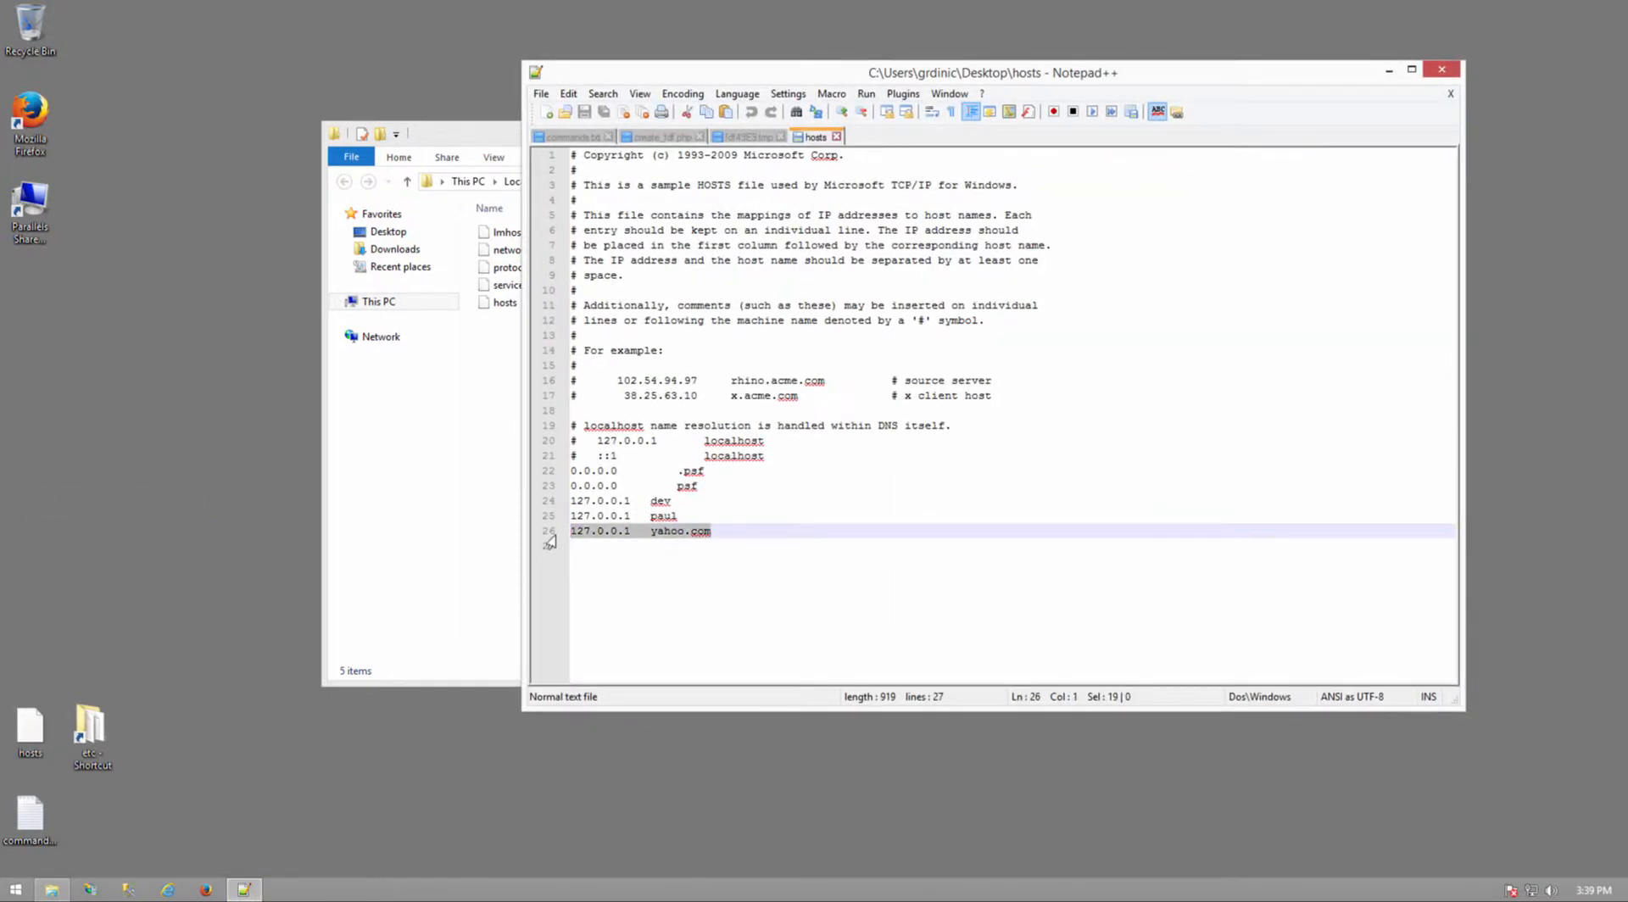
key(BackSpace)
key(BackSpace)
key(ctrl+s)
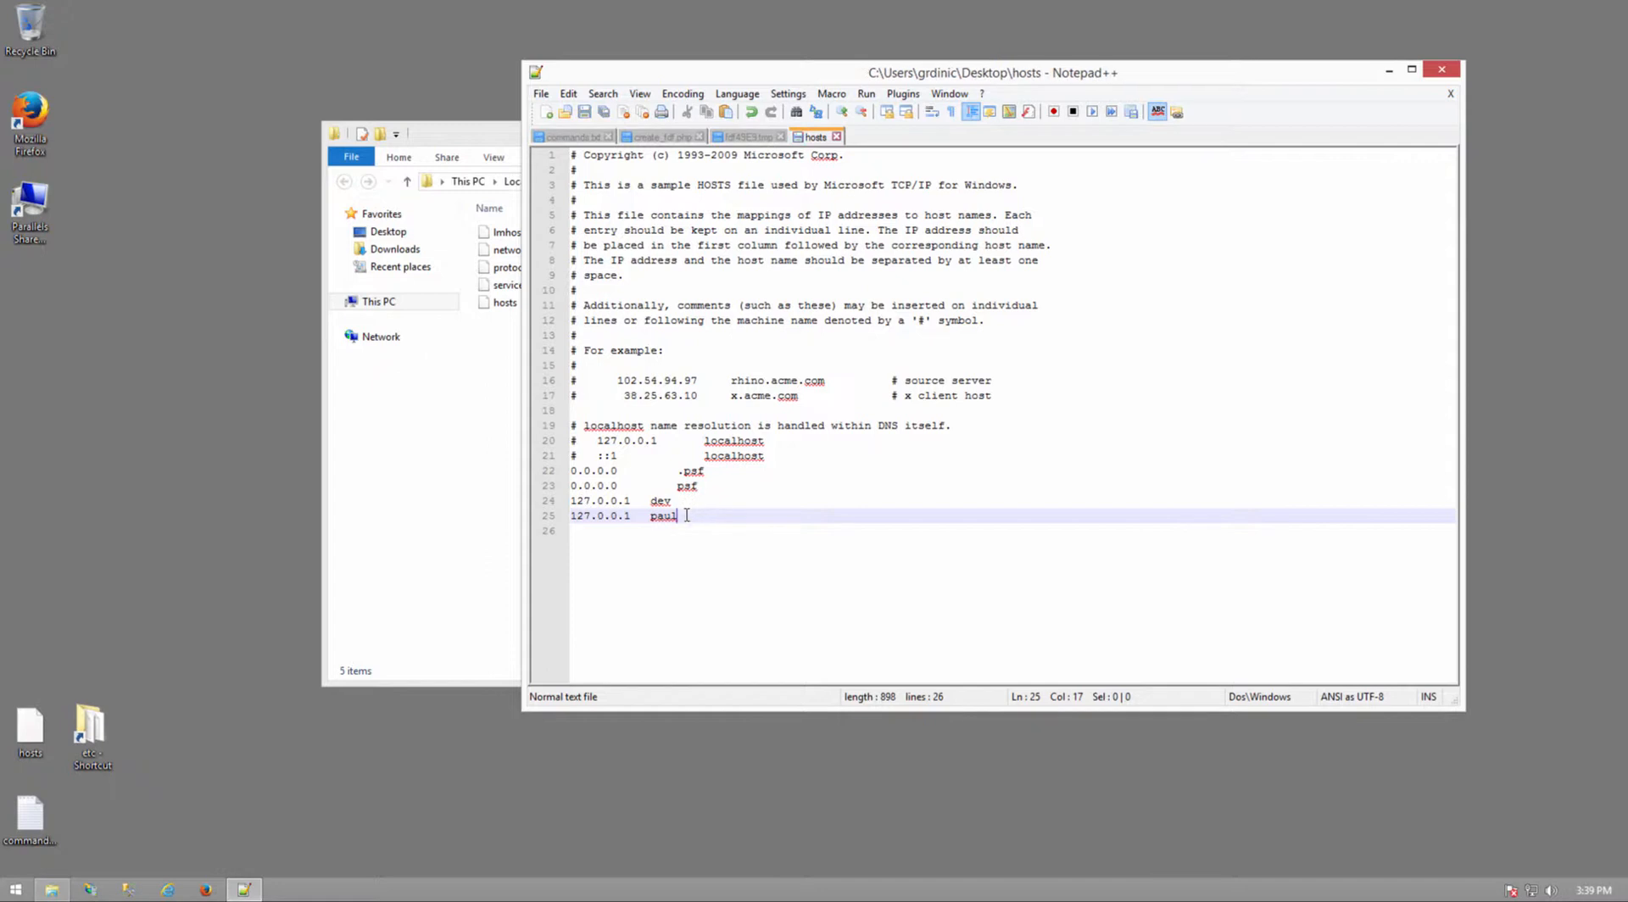
drag(681, 516, 570, 501)
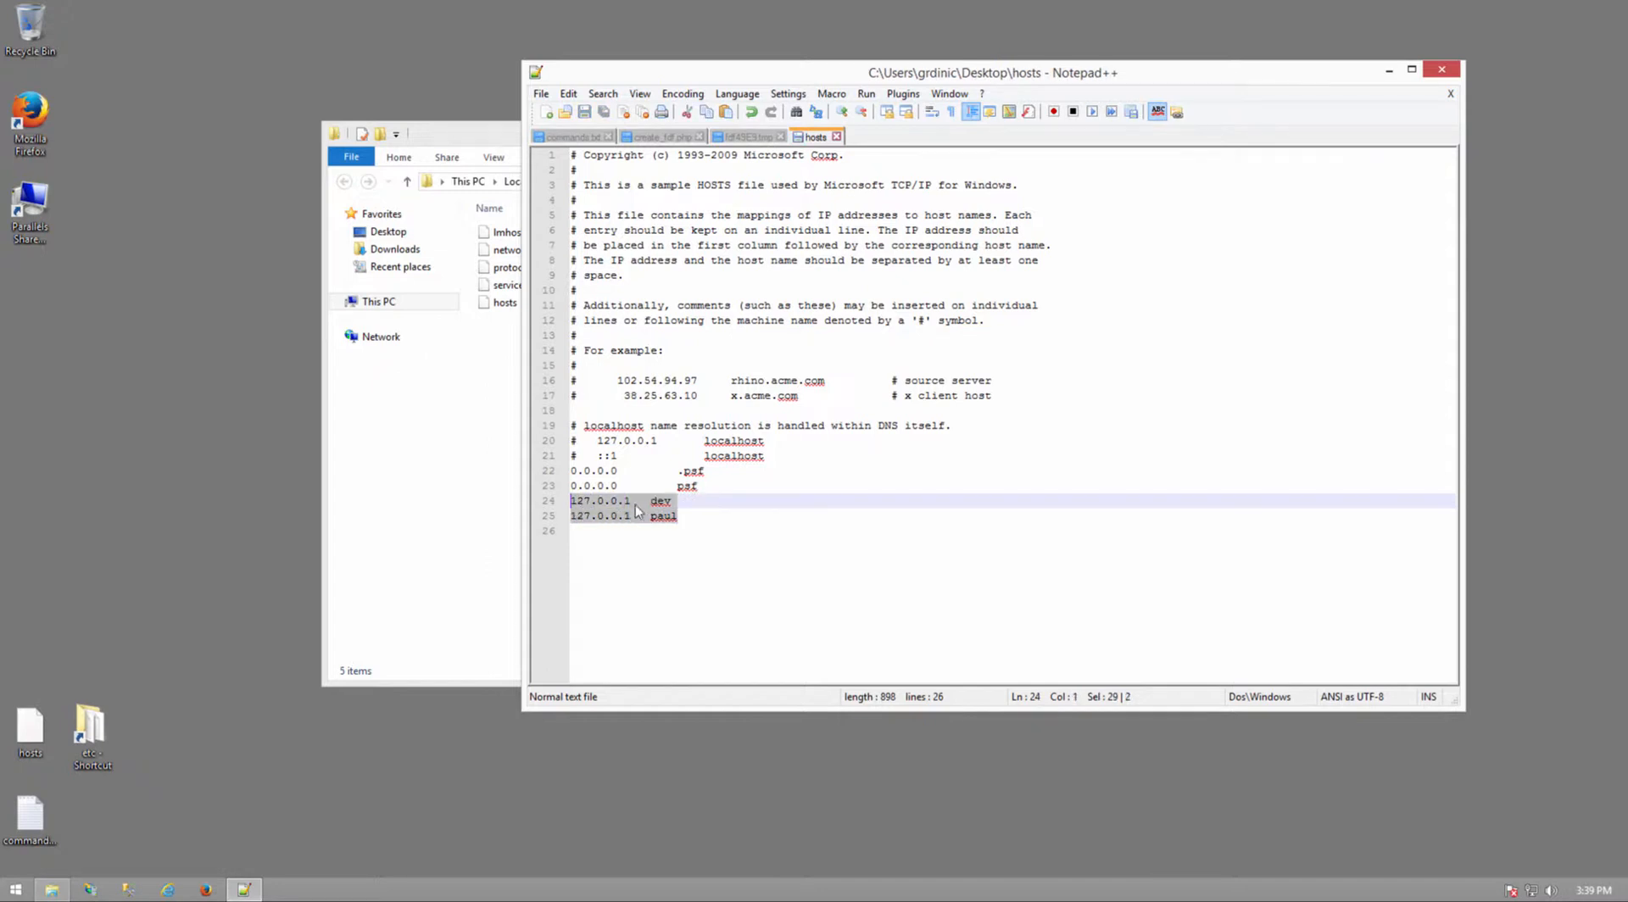
click(684, 519)
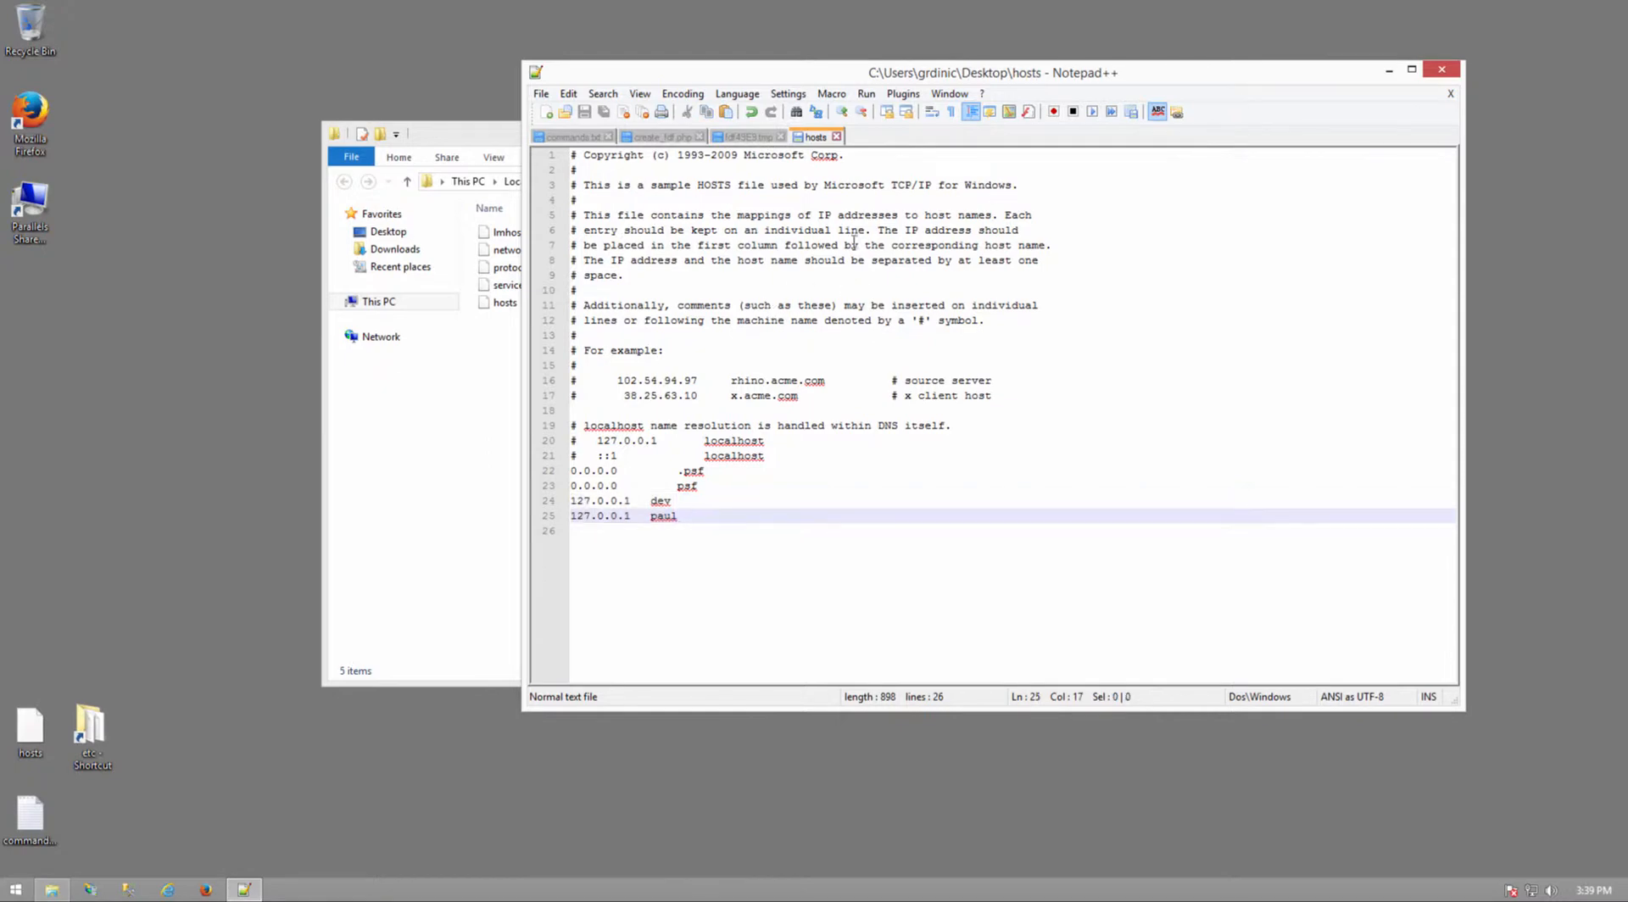
Close the text editor and copy the edited desktop hosts file into the etc folder, replacing the existing file
click(1442, 71)
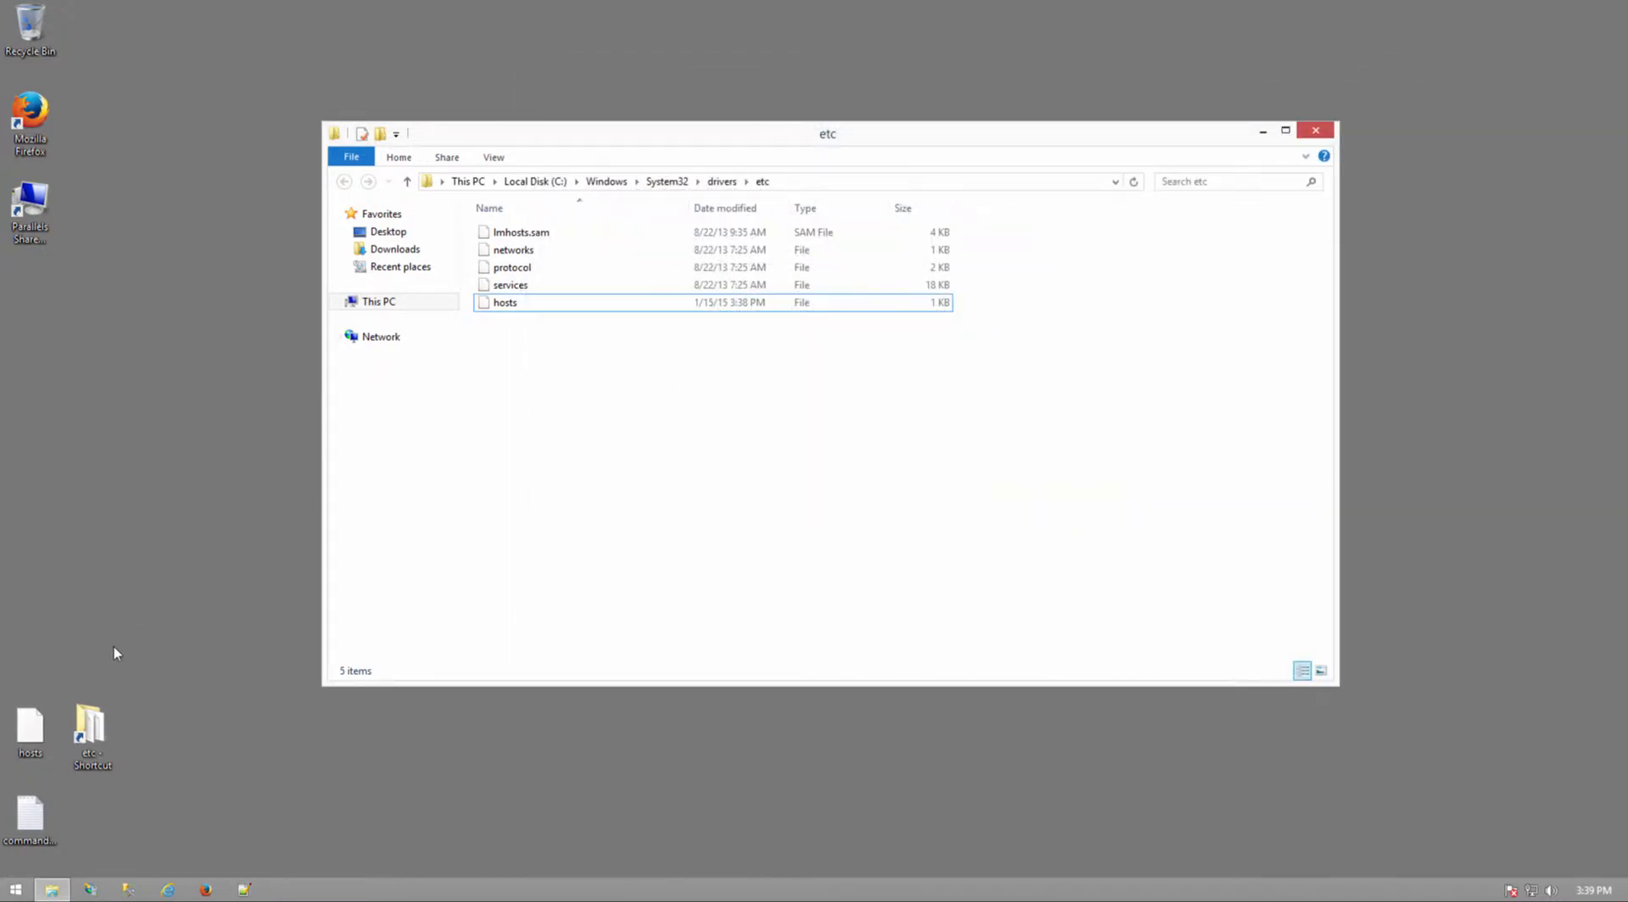
drag(40, 735, 763, 340)
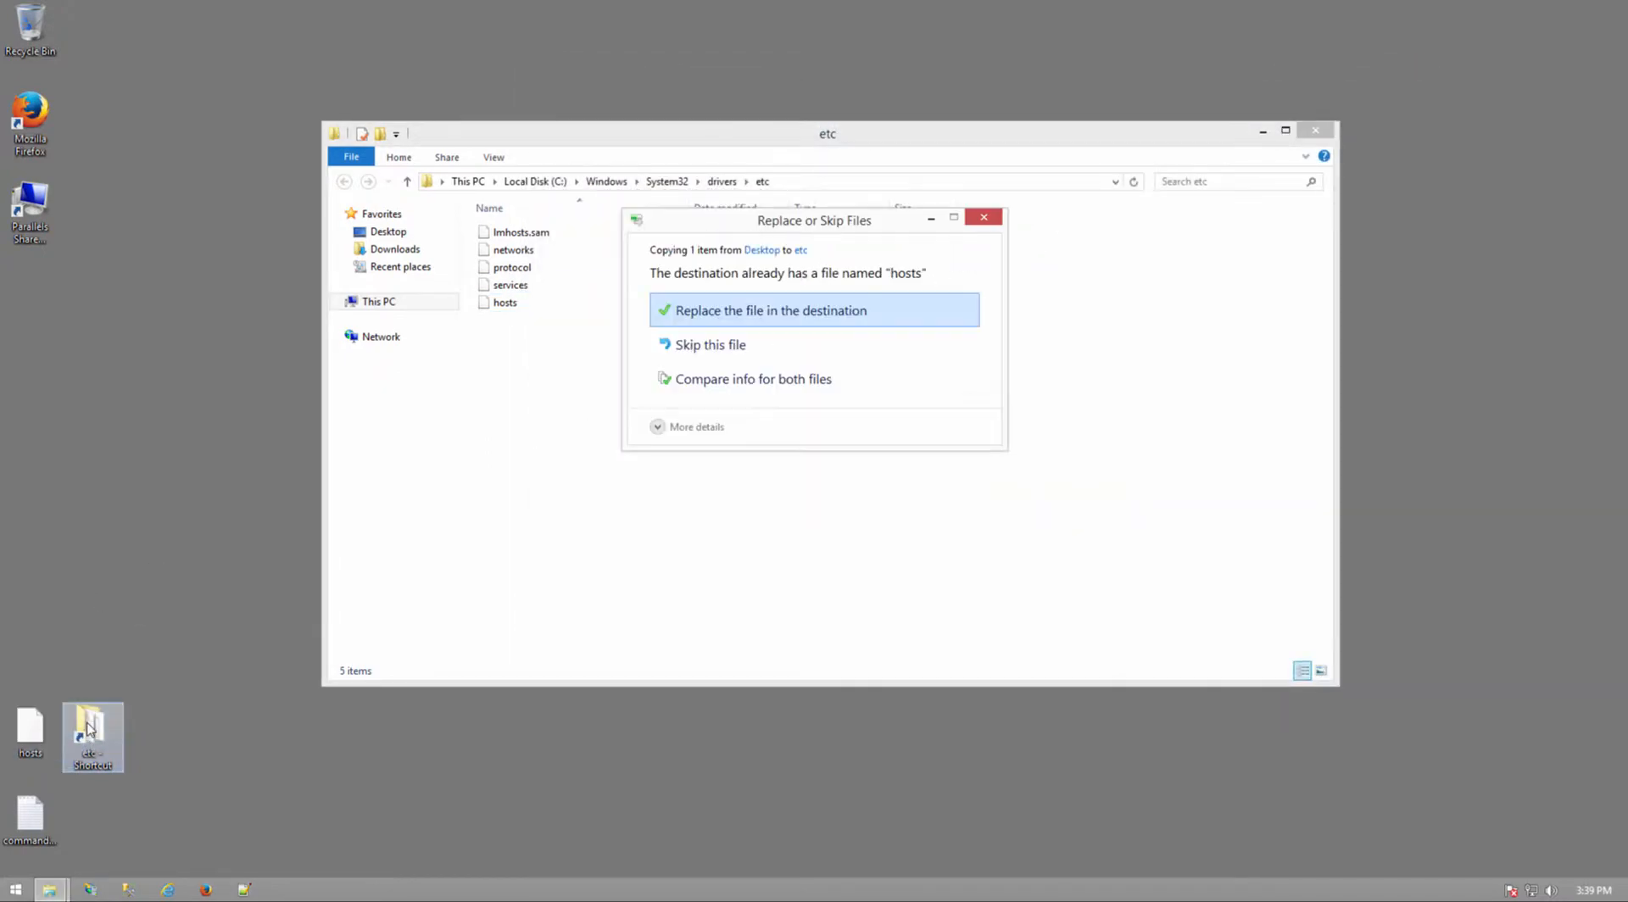
click(771, 314)
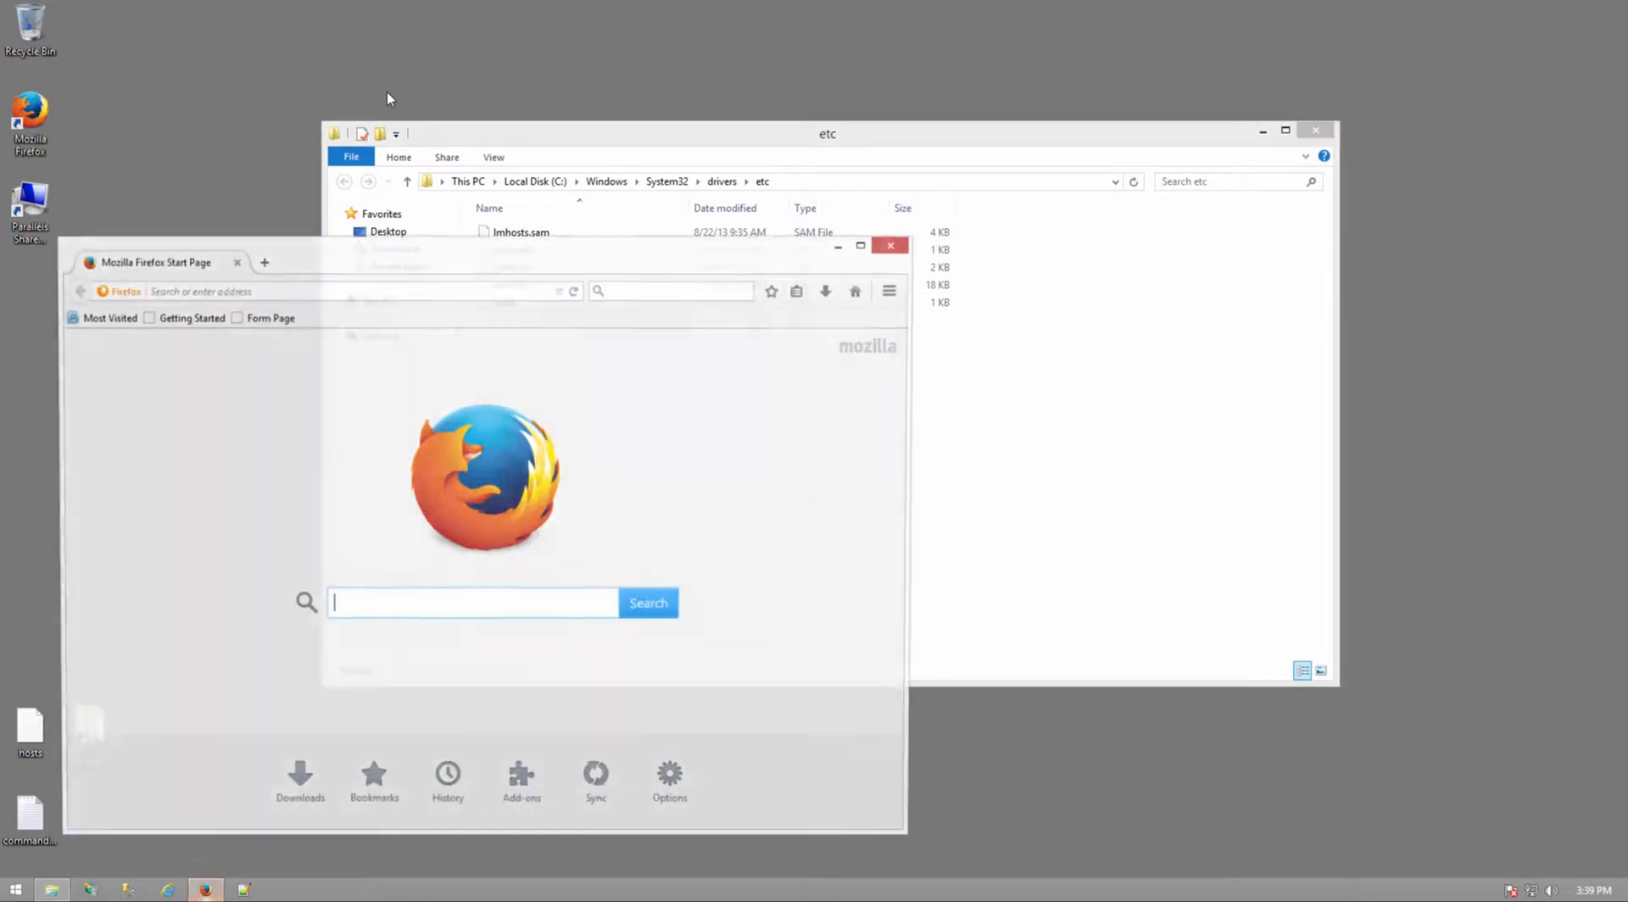
Load yahoo.com in a new Firefox window to test the removed mapping, widen the window, and close the browser
text(yahoo.com/)
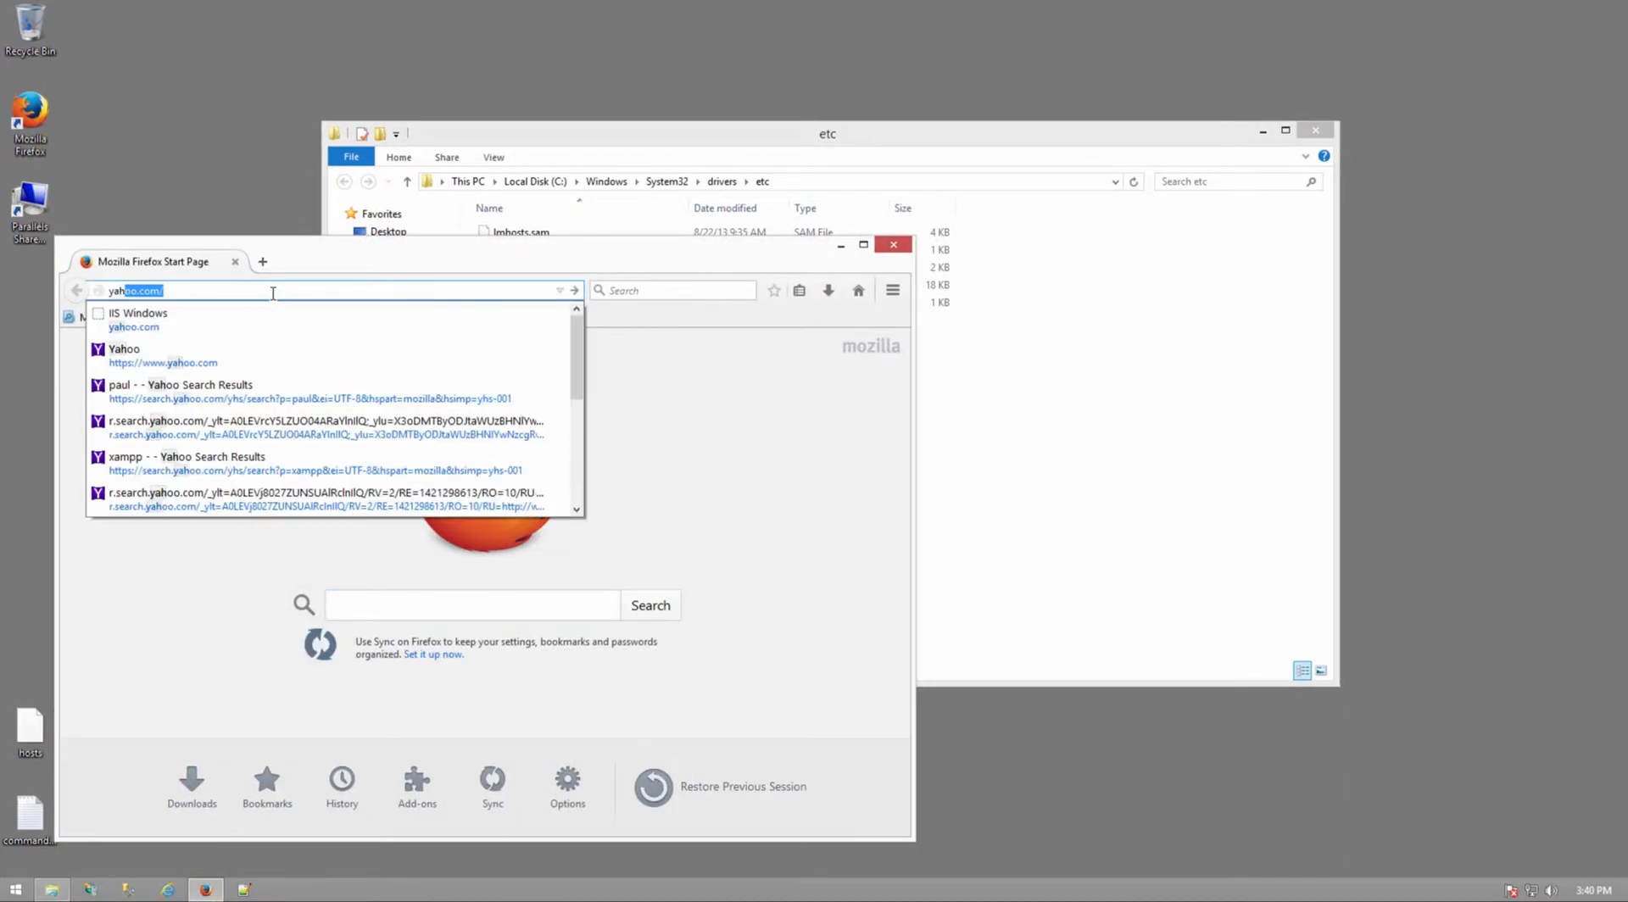
key(Return)
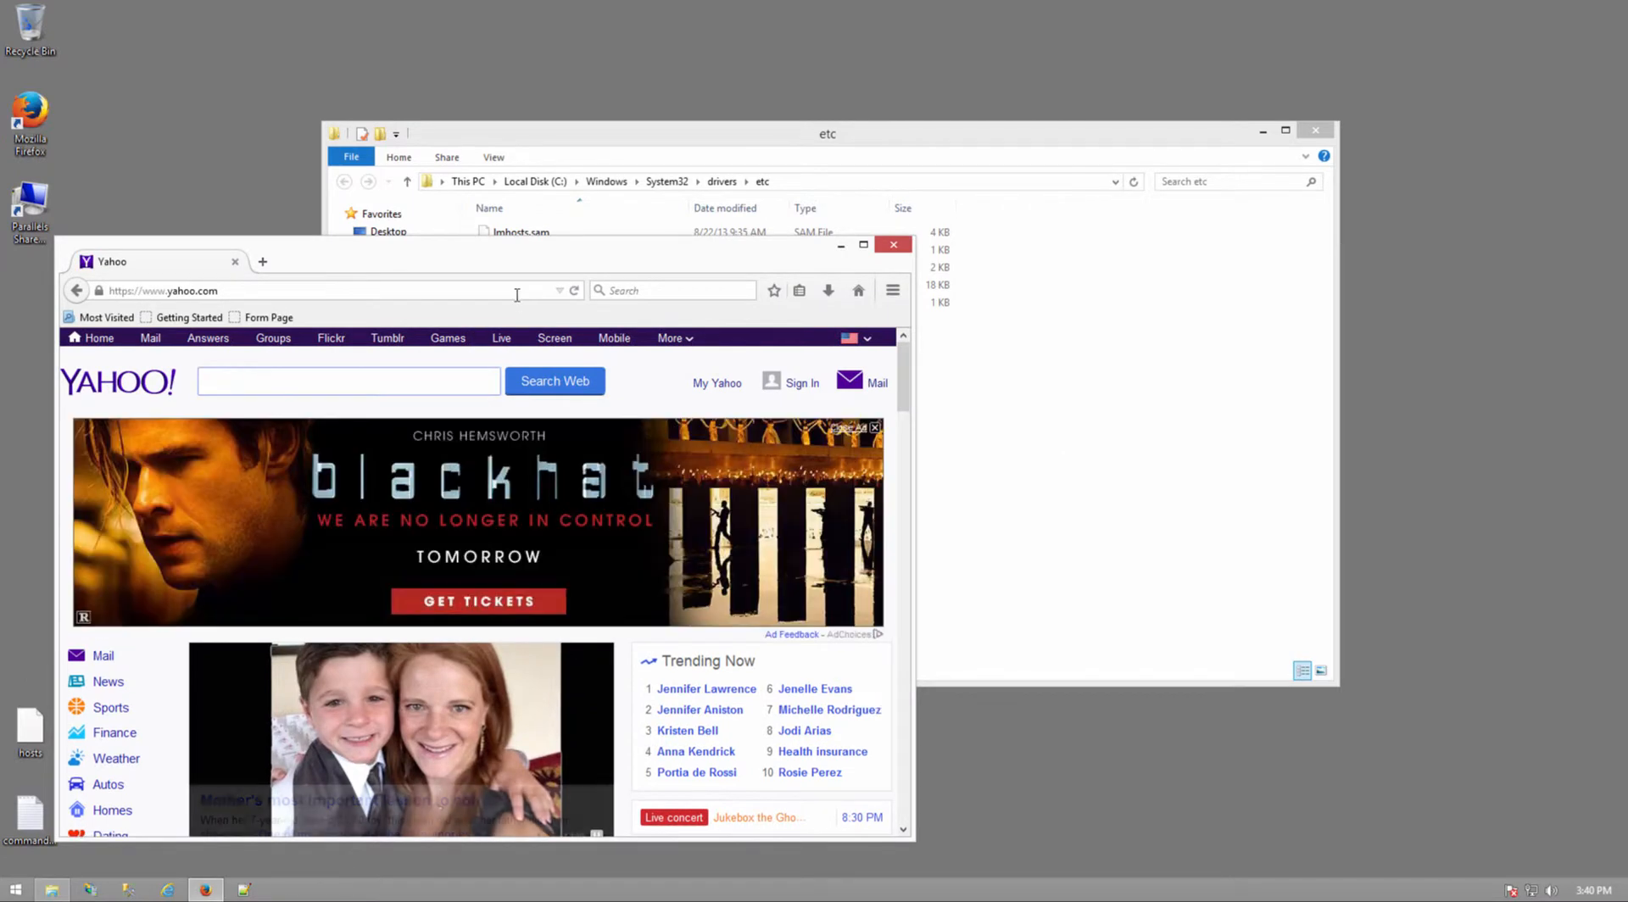
drag(915, 442, 1089, 442)
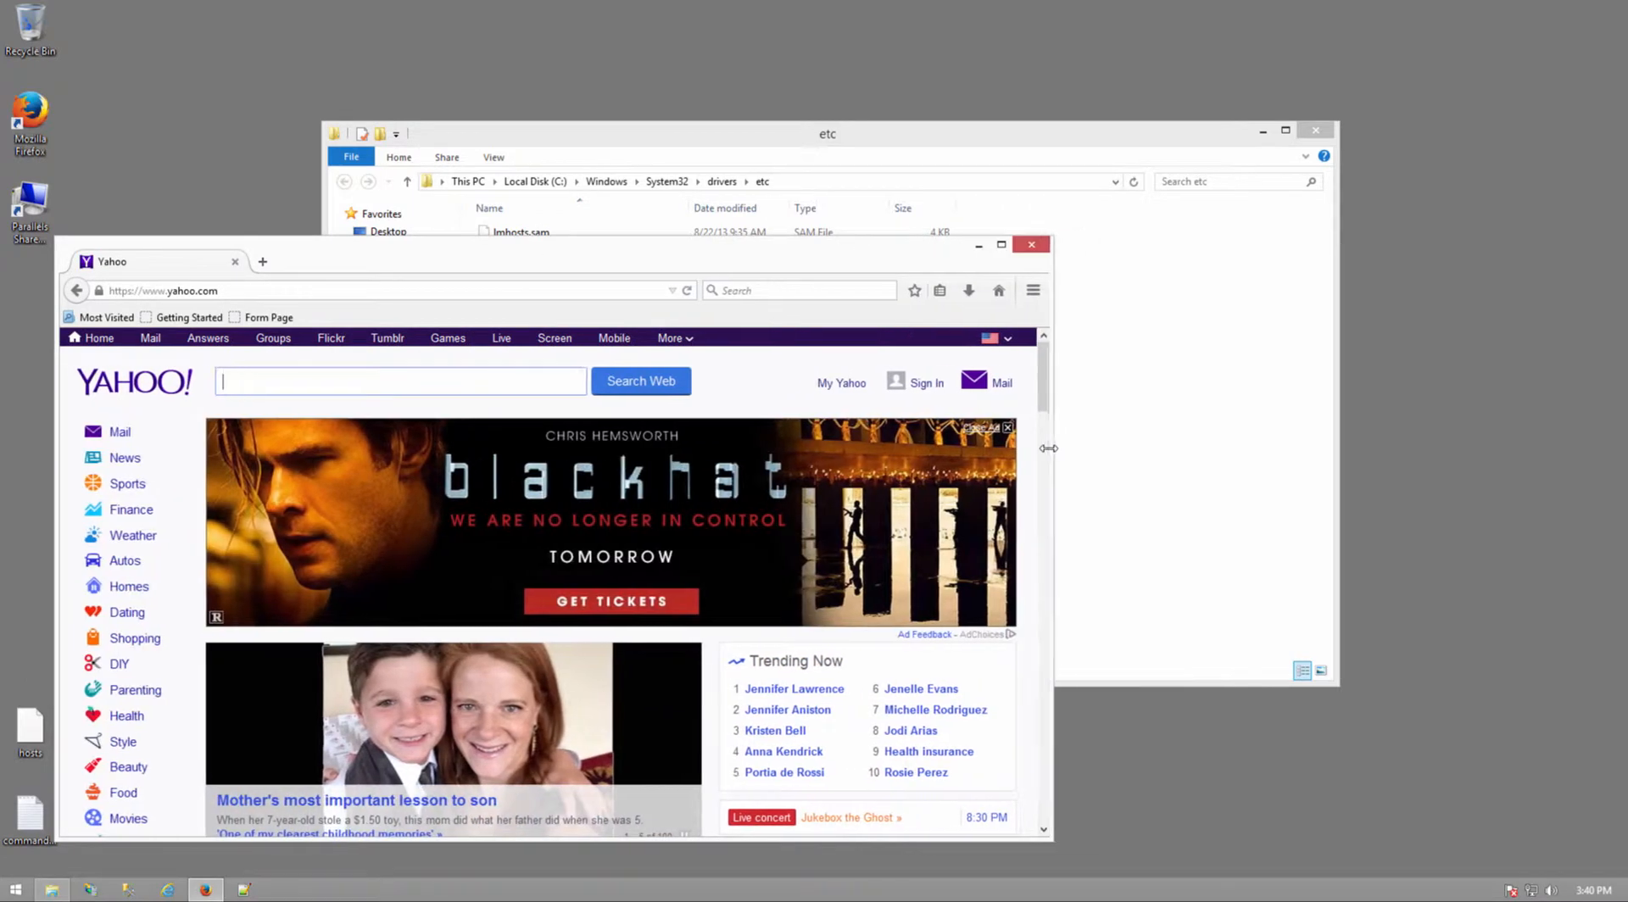
click(1015, 248)
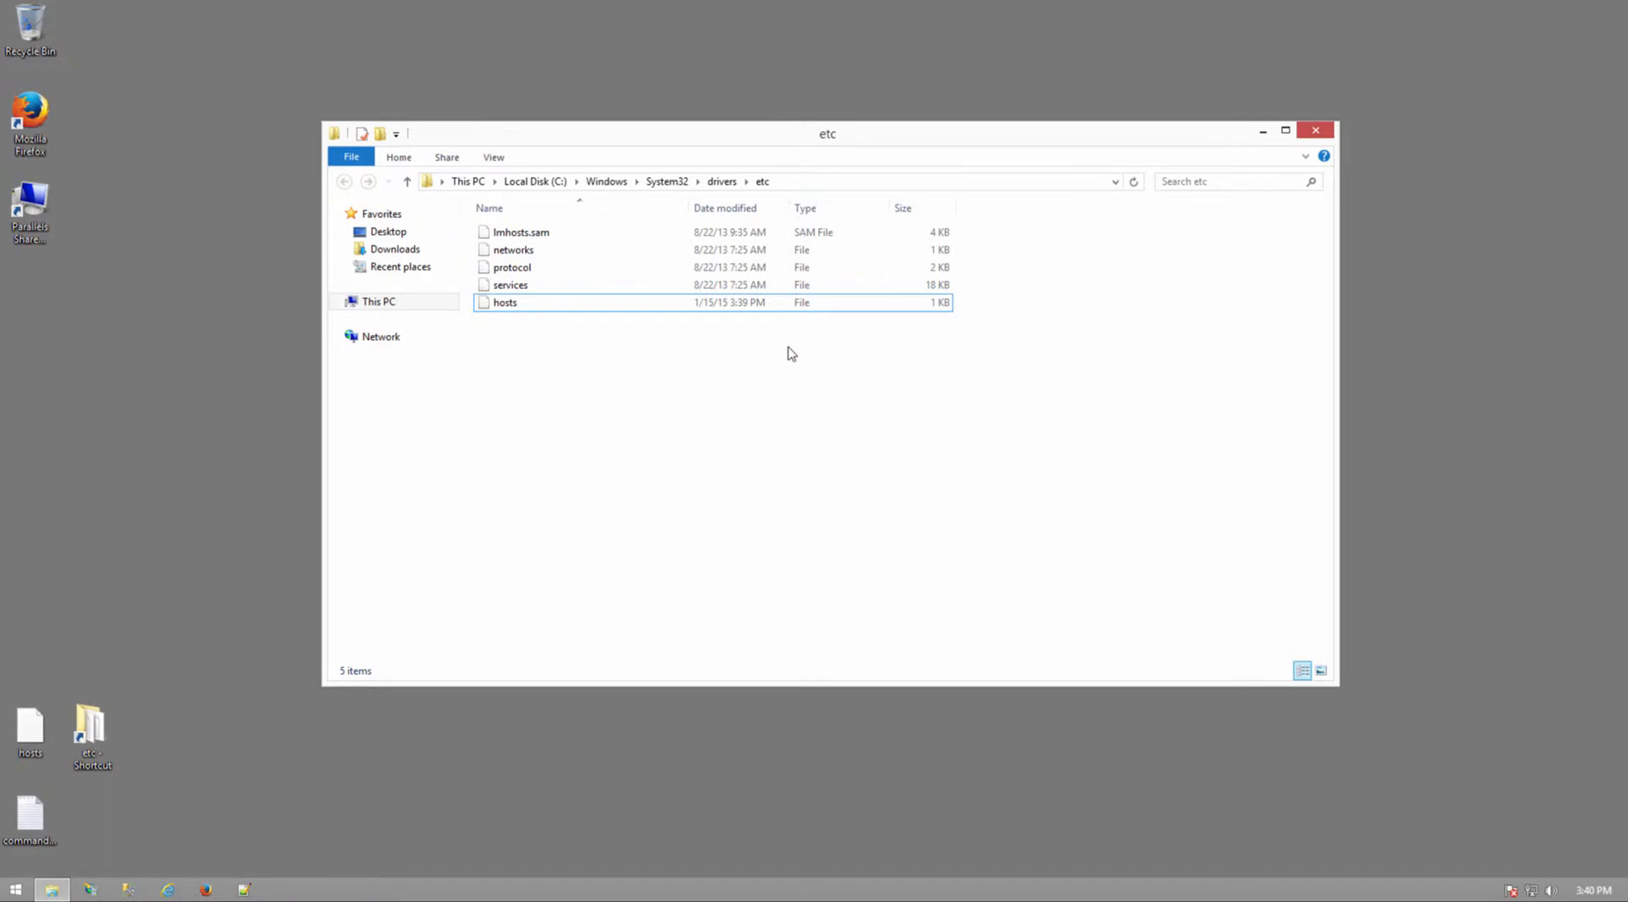
Reopen the desktop hosts file in Notepad++ to review its two 127.0.0.1 entries, and close the editor and etc folder
right_click(27, 723)
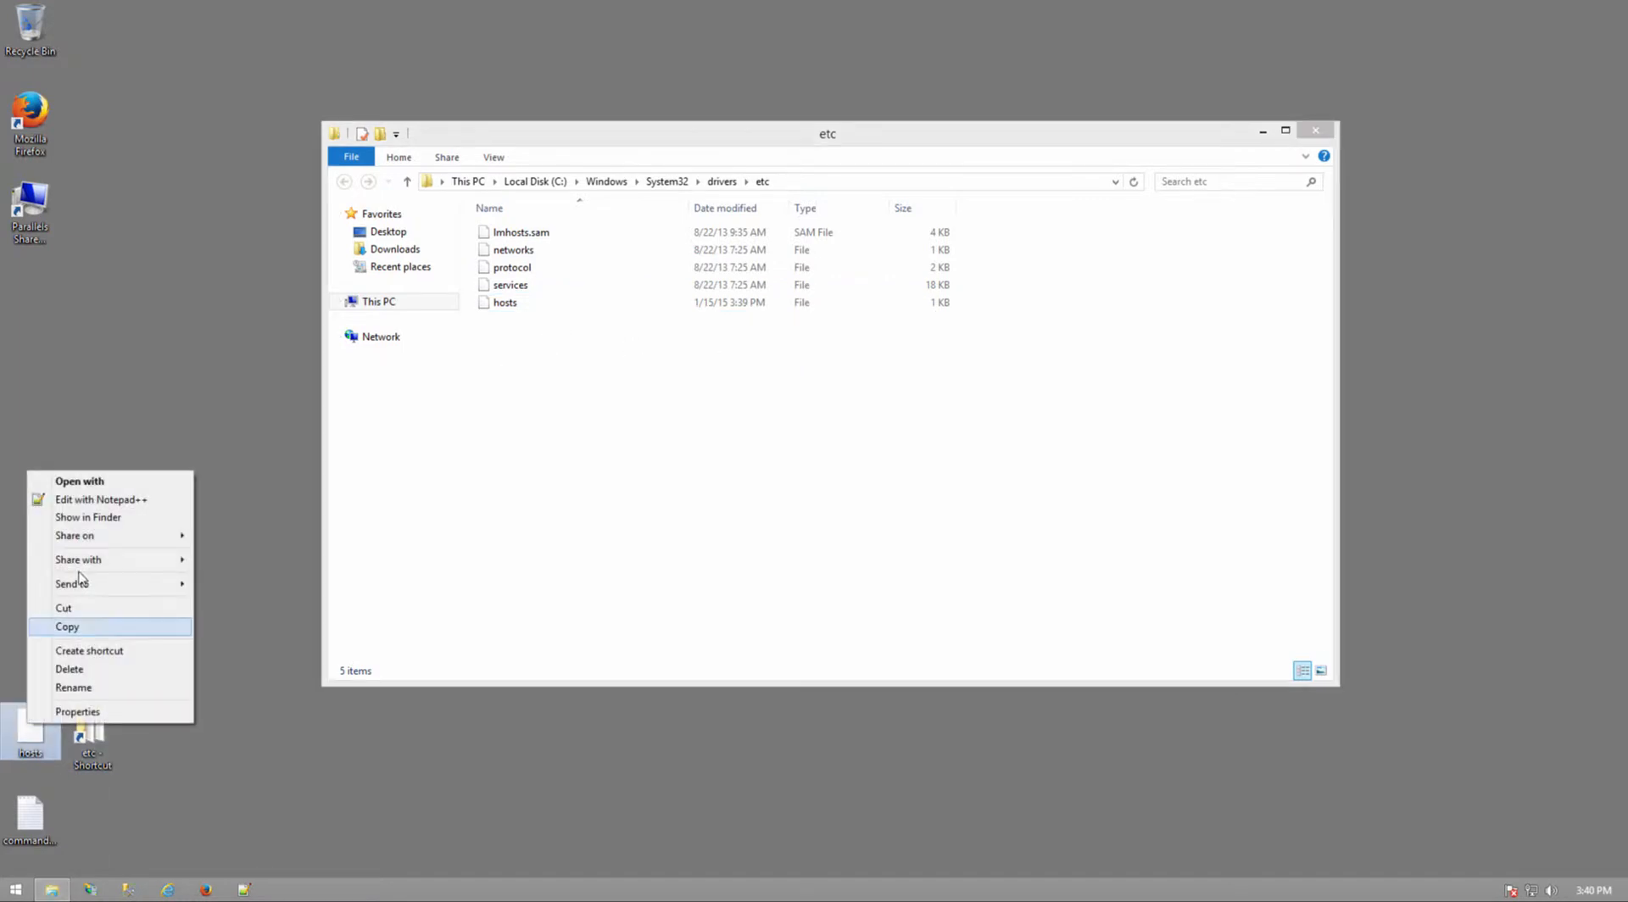
click(129, 502)
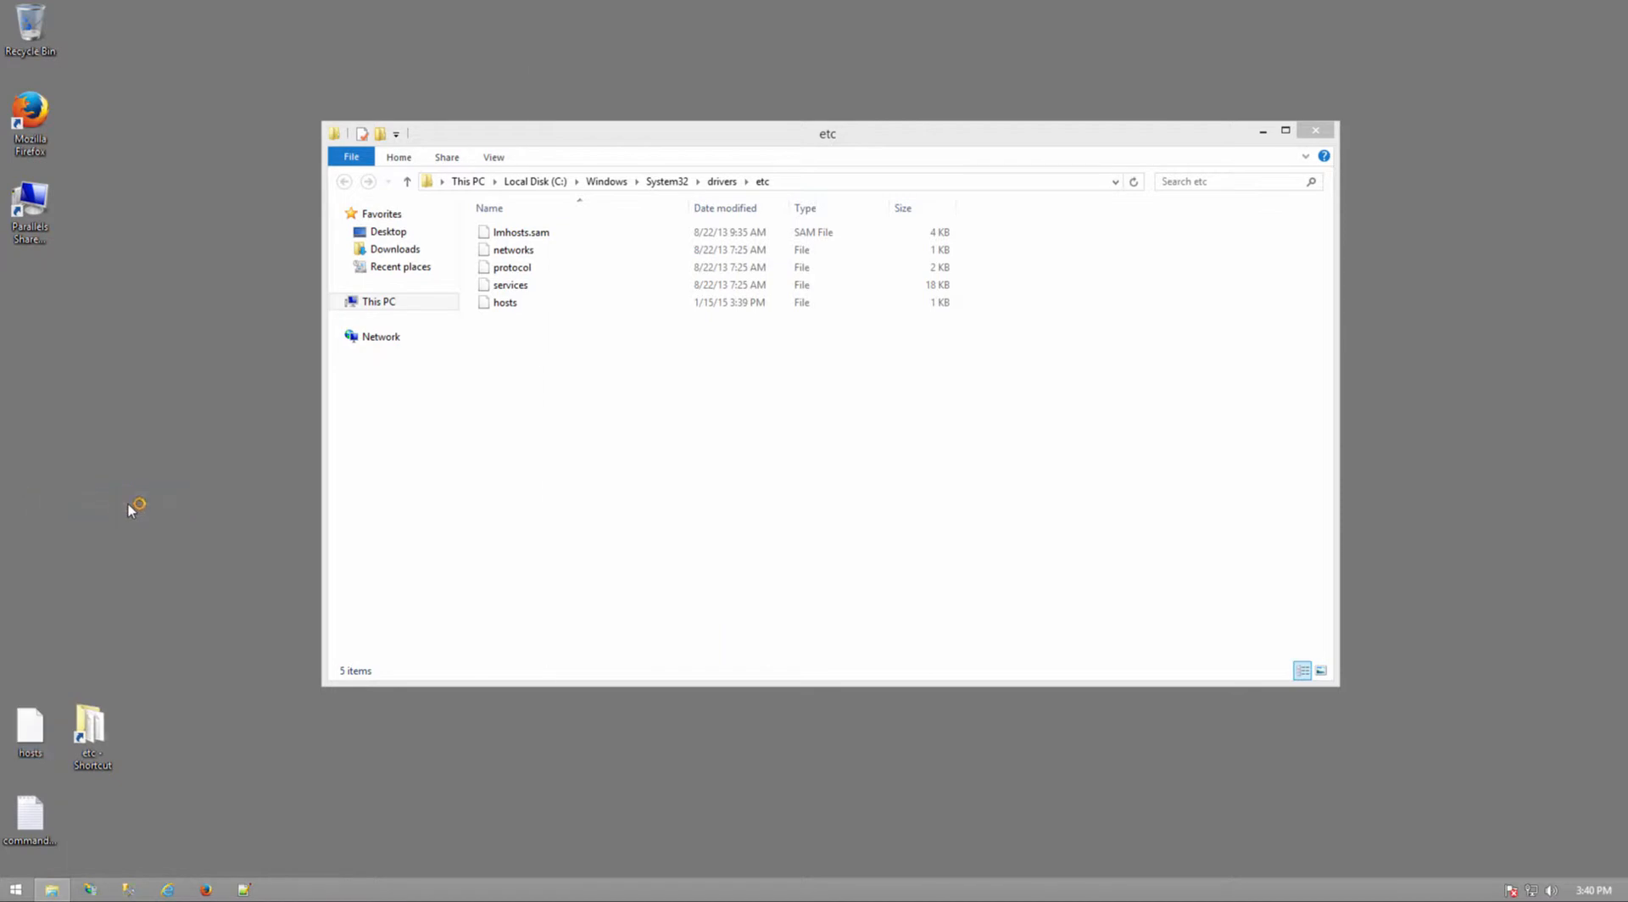
drag(695, 514, 527, 507)
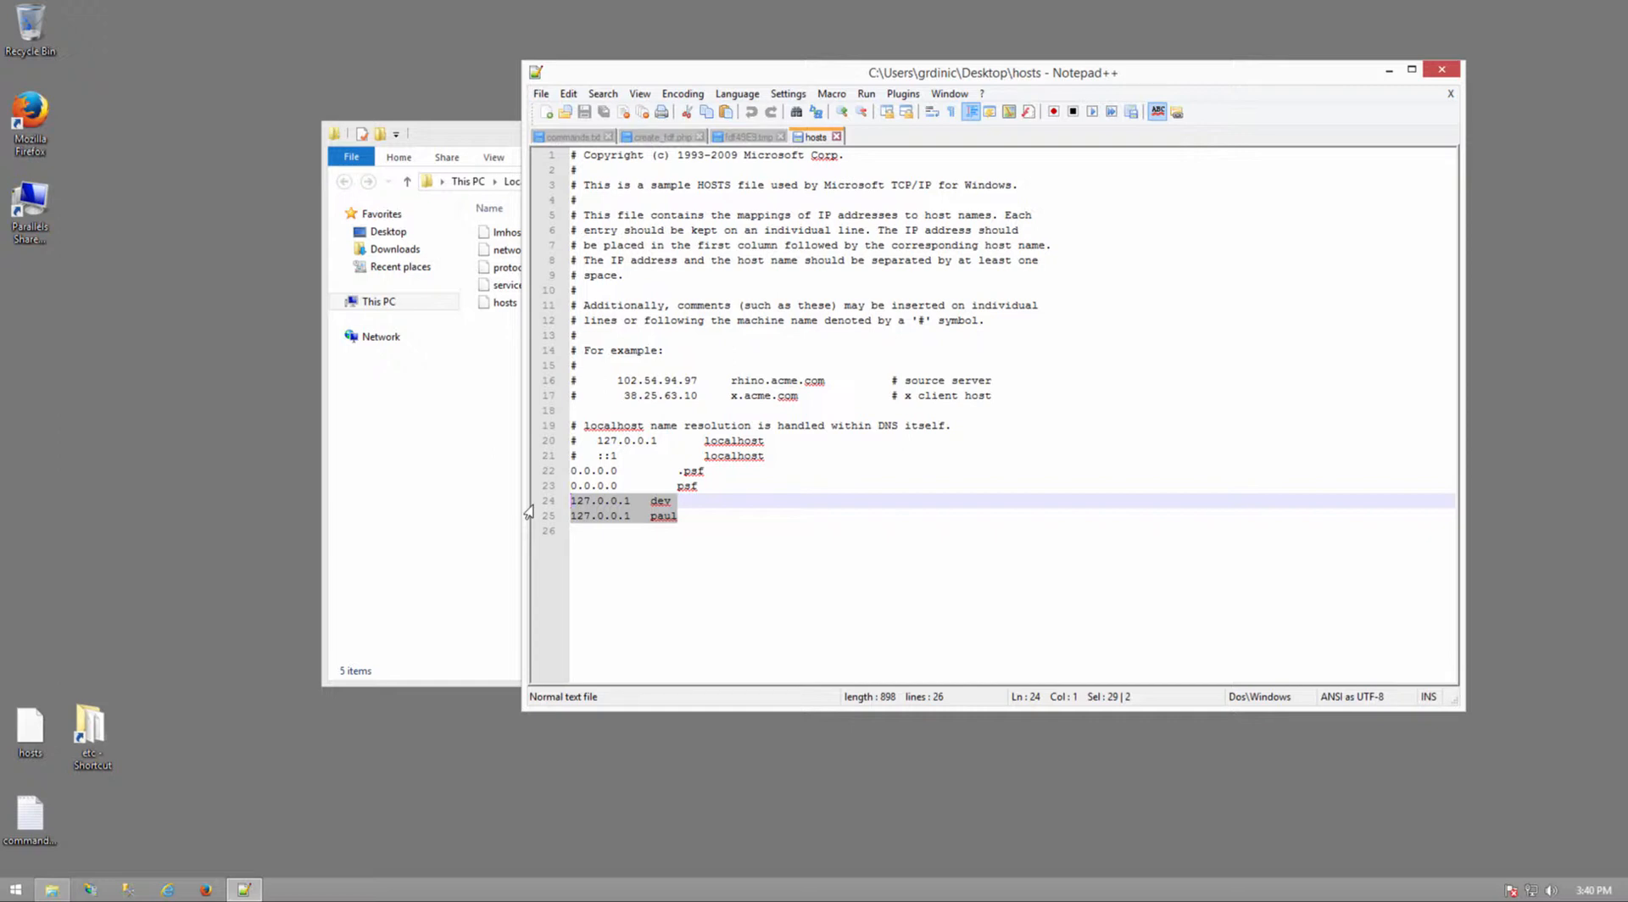
click(838, 519)
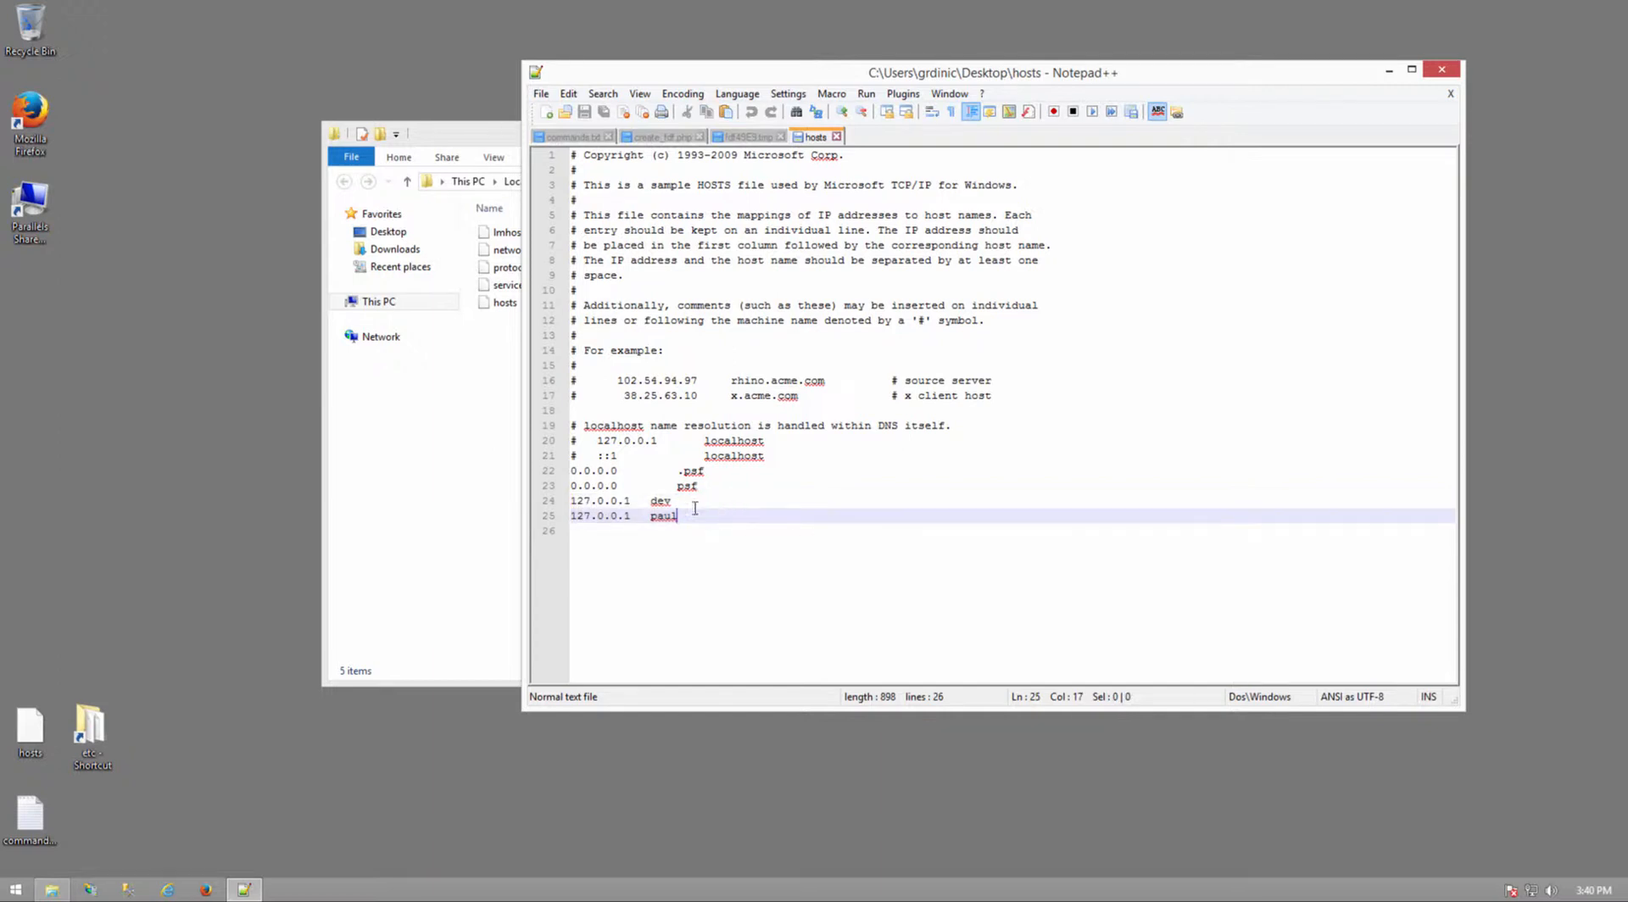
drag(690, 505, 550, 507)
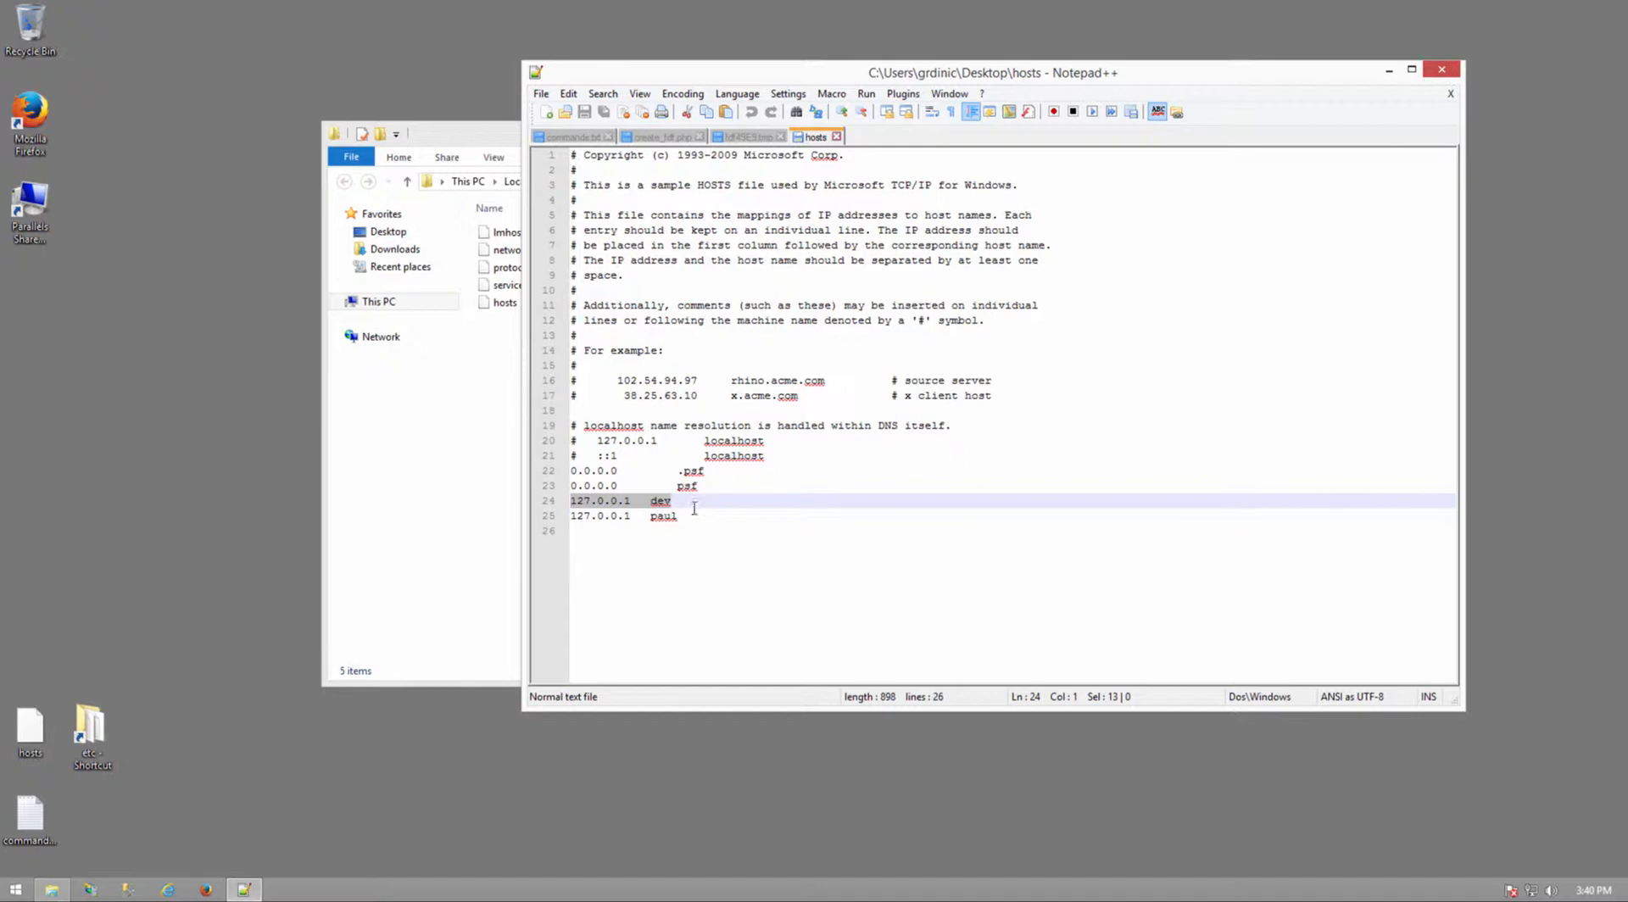
drag(698, 515, 551, 502)
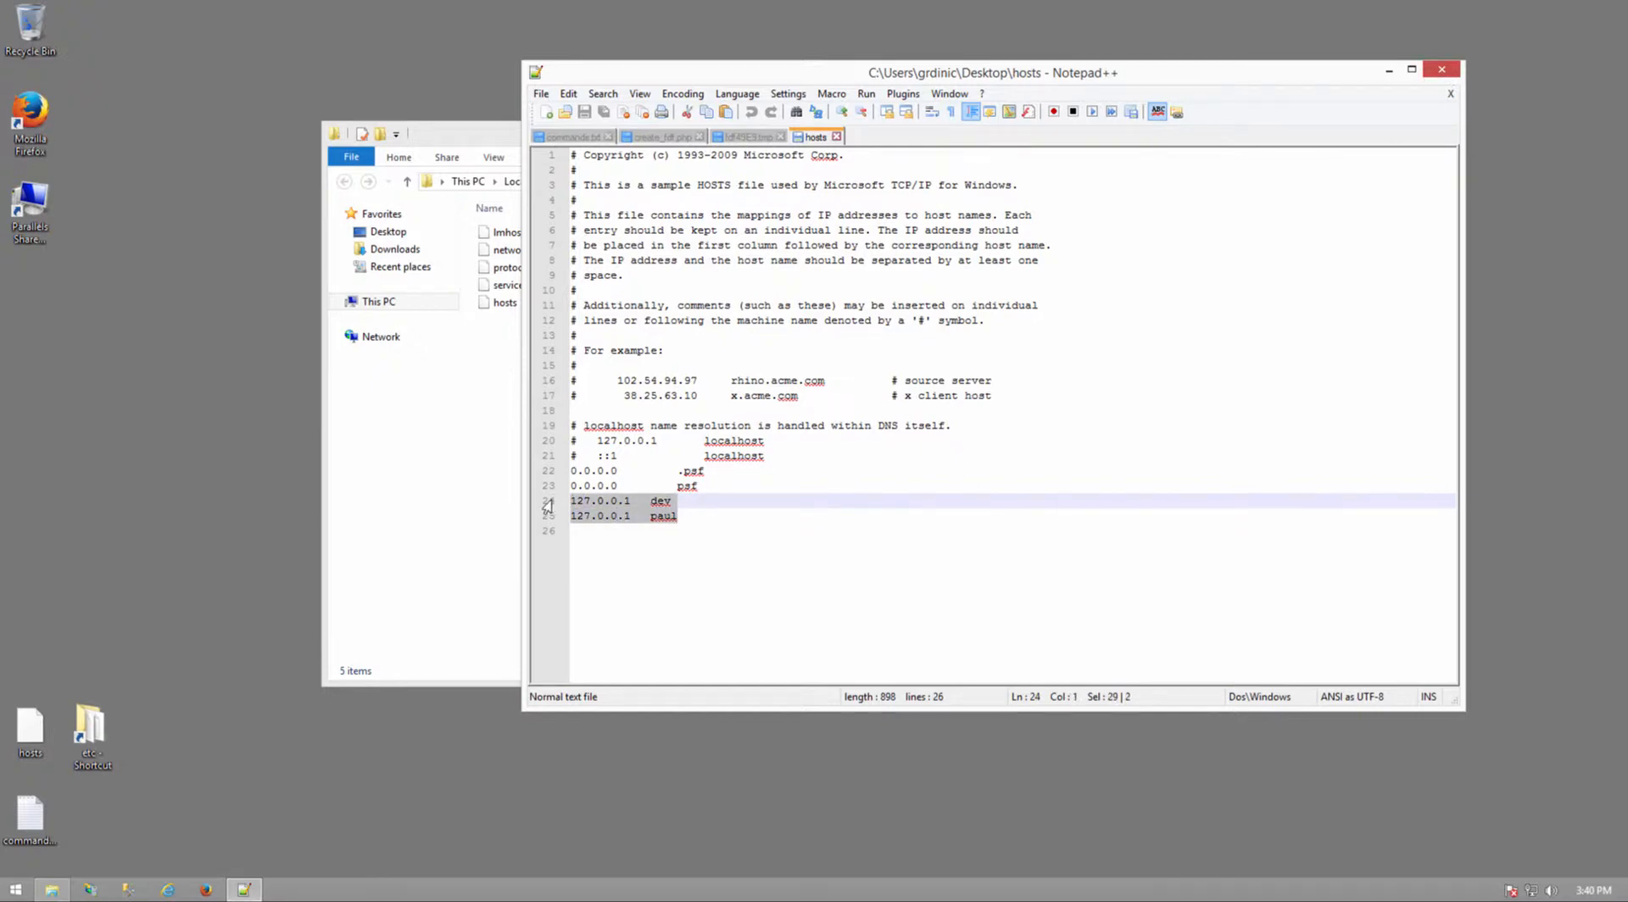
click(1441, 70)
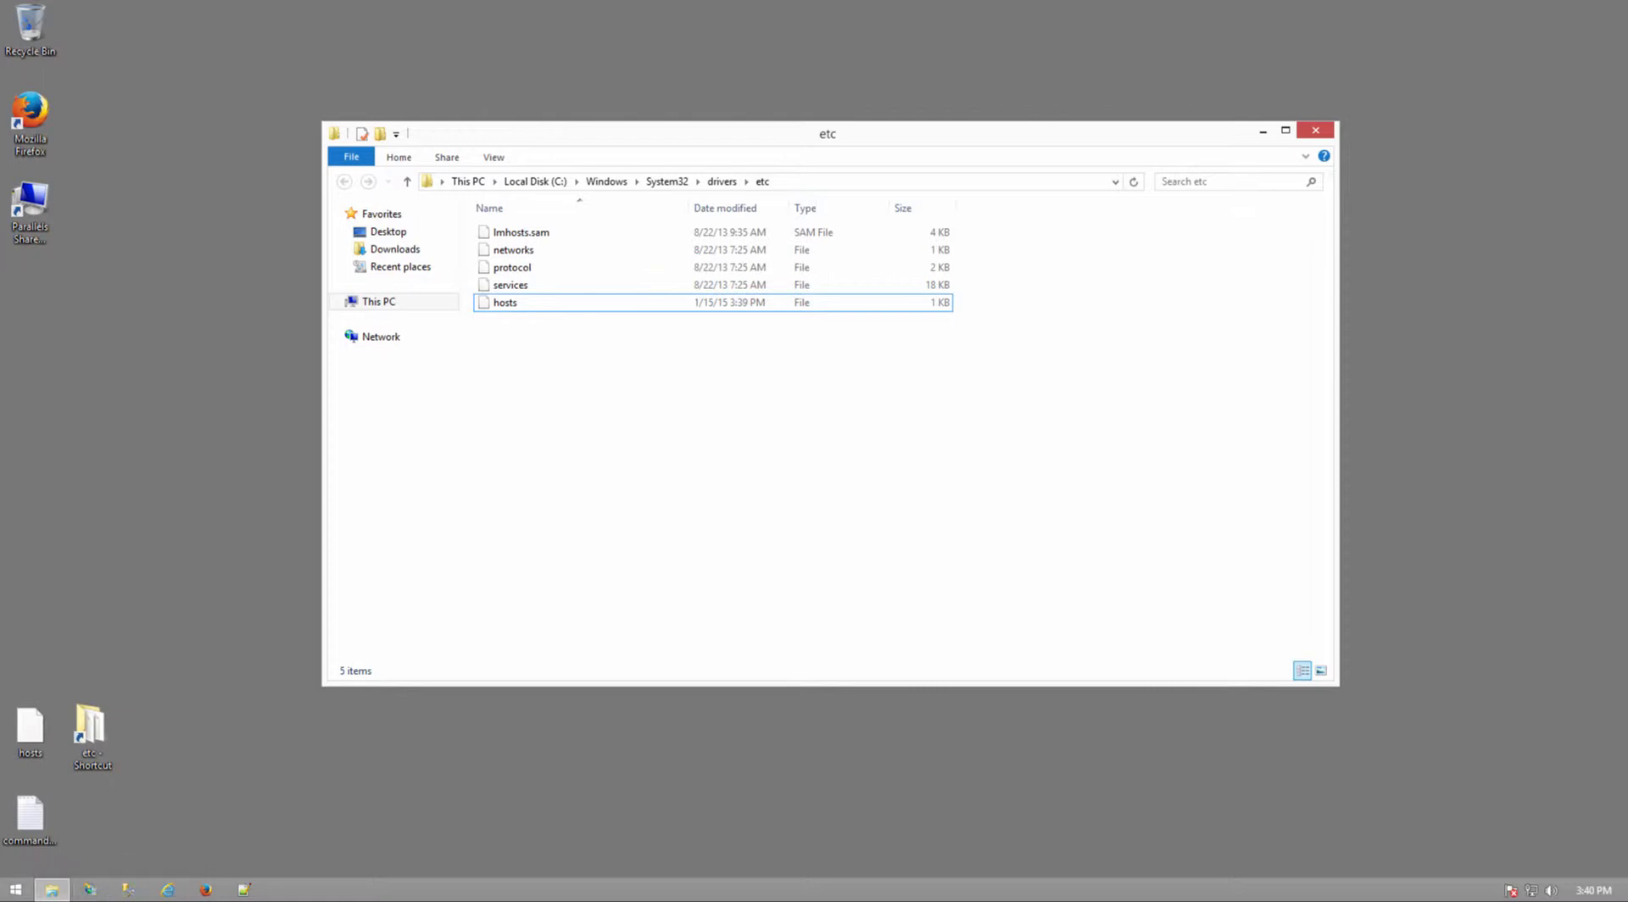
click(1310, 131)
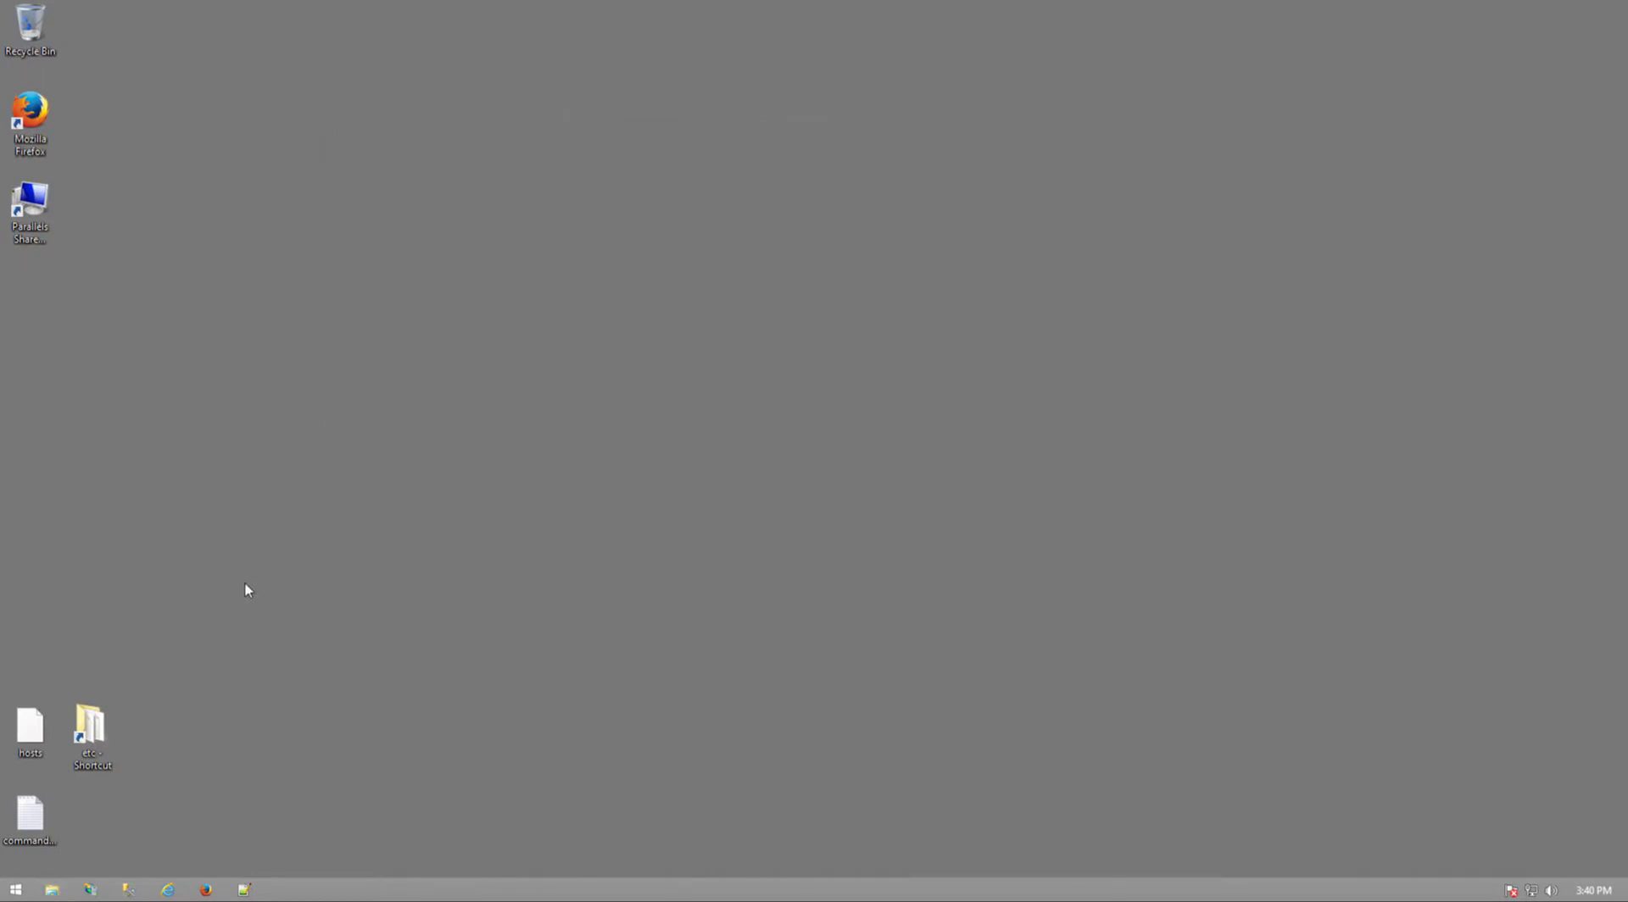
Open the Windows Features dialog from Programs and Features, and enlarge it to display the full feature list
right_click(22, 893)
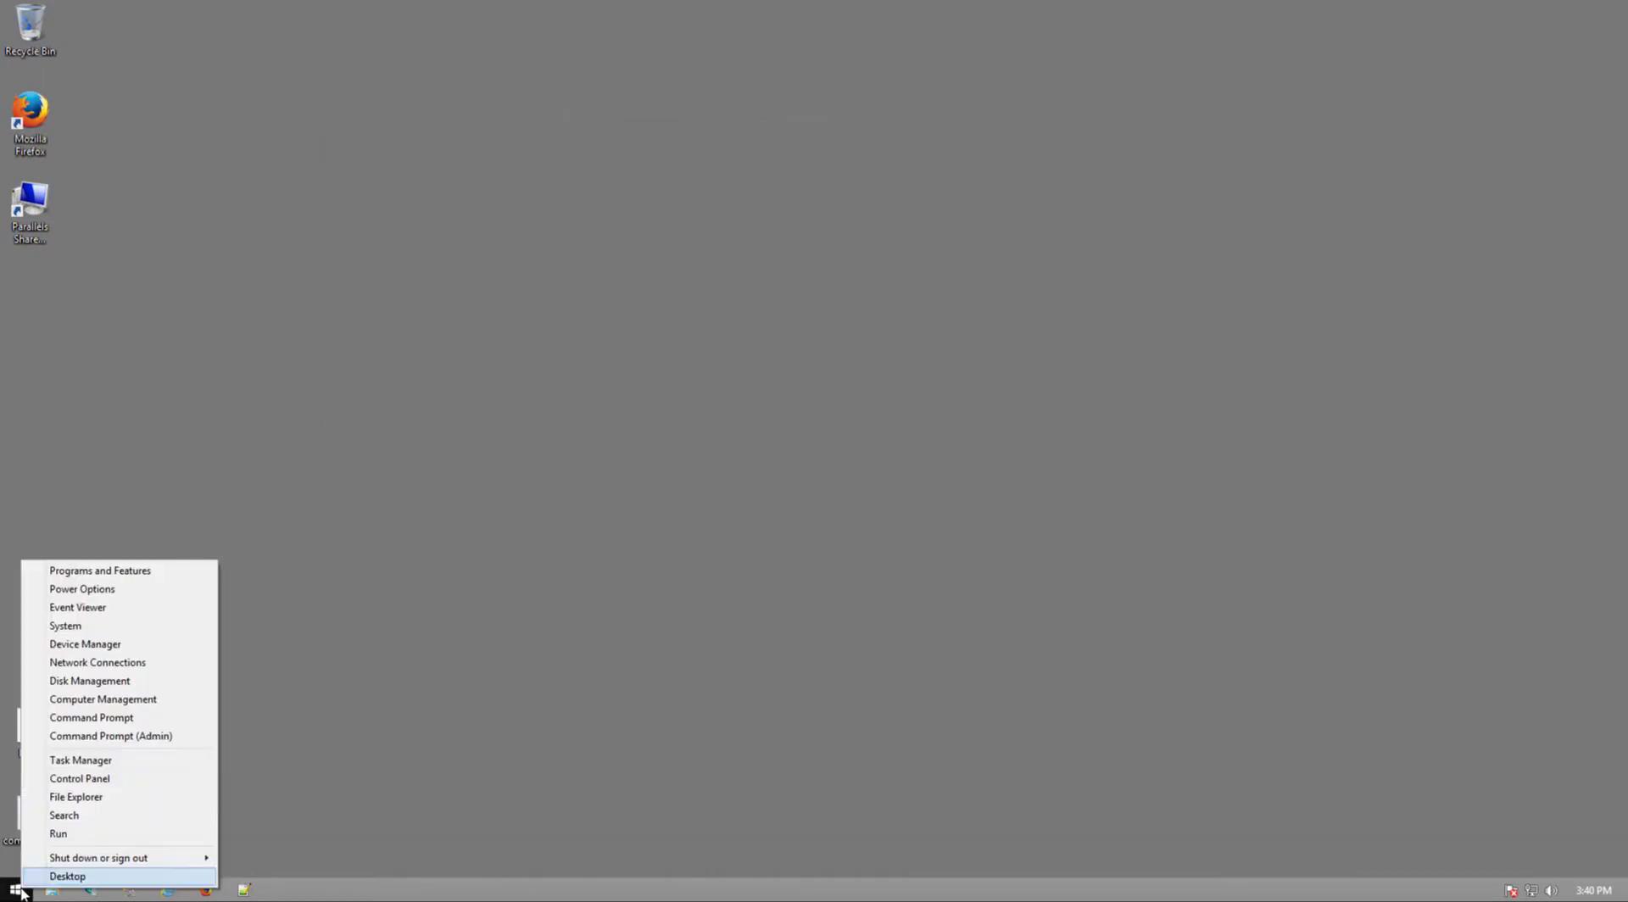
click(118, 570)
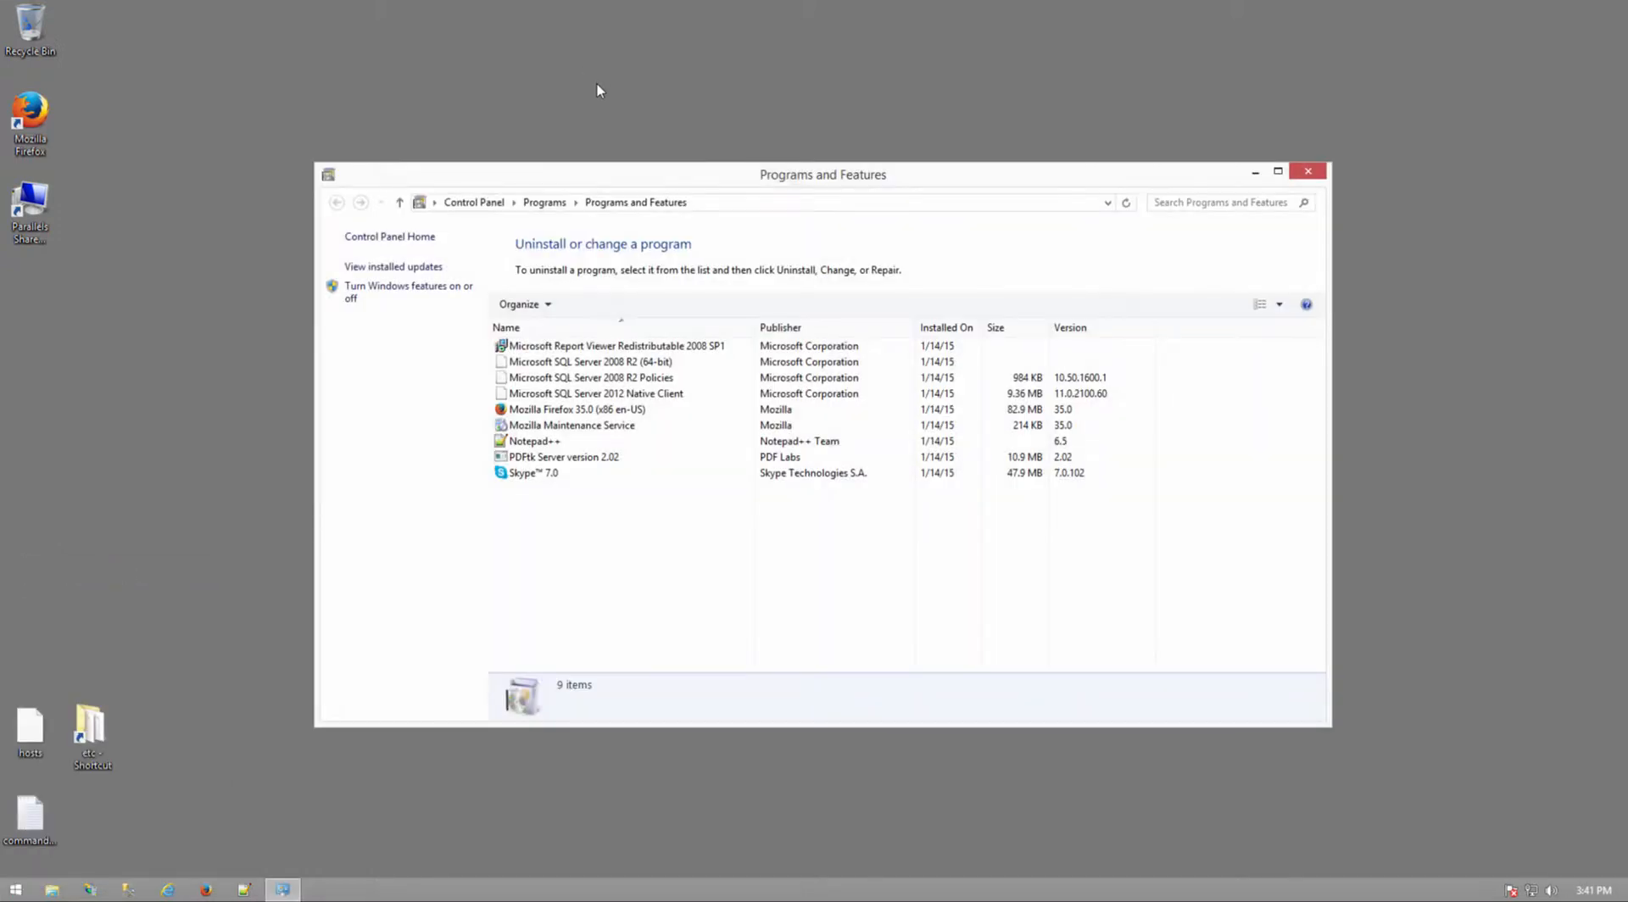
click(388, 293)
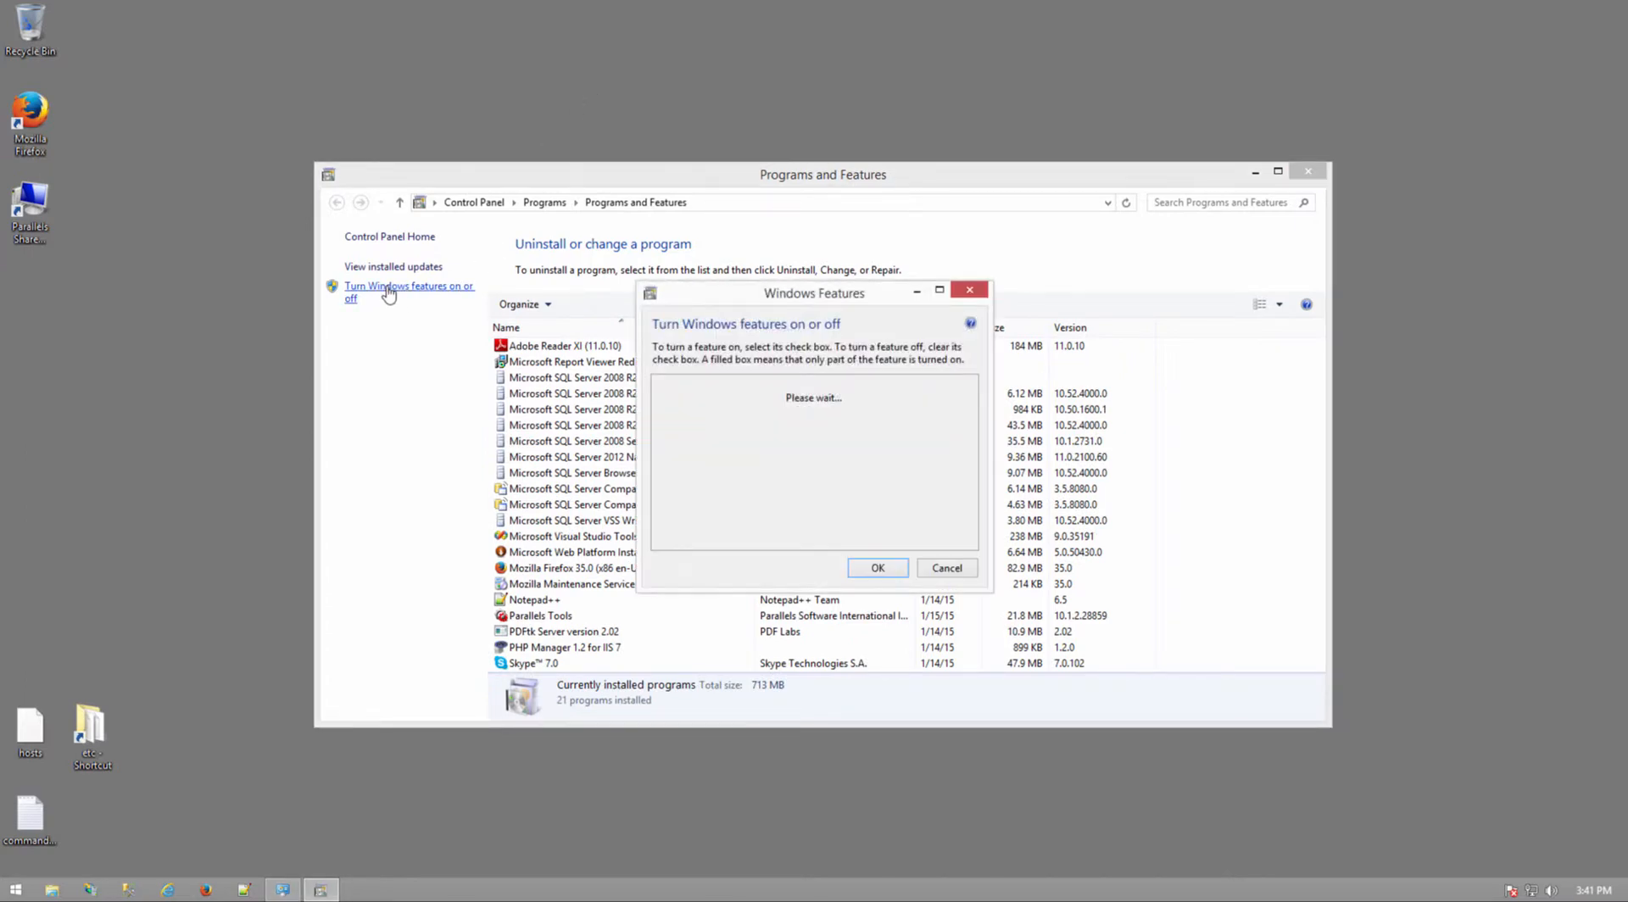
drag(826, 298, 795, 176)
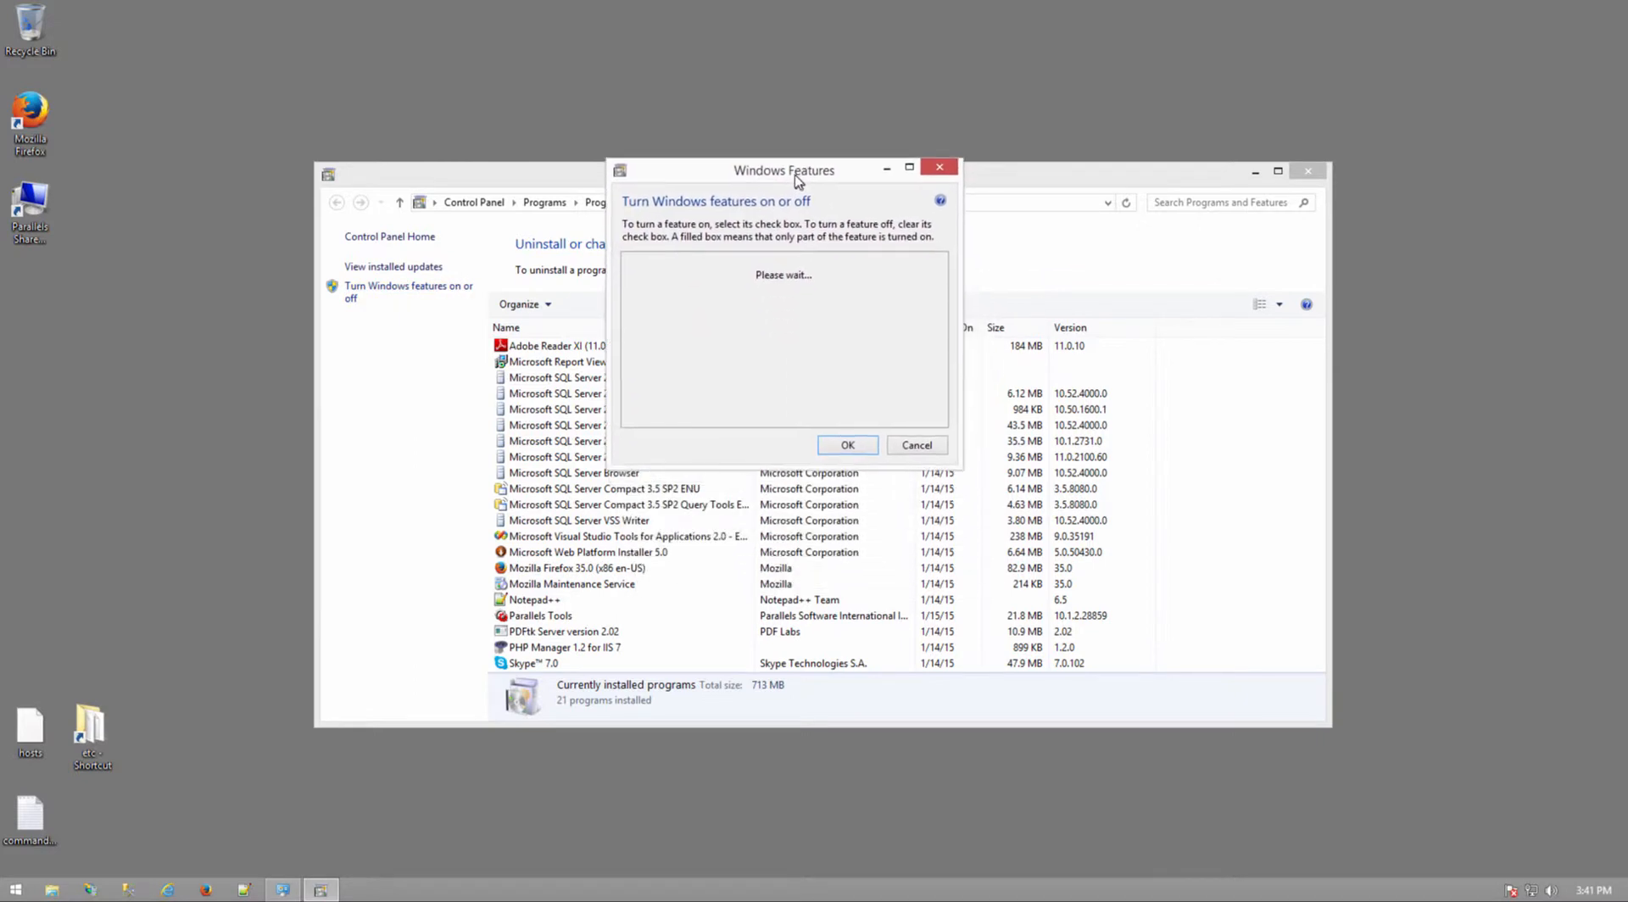
drag(958, 464, 1100, 765)
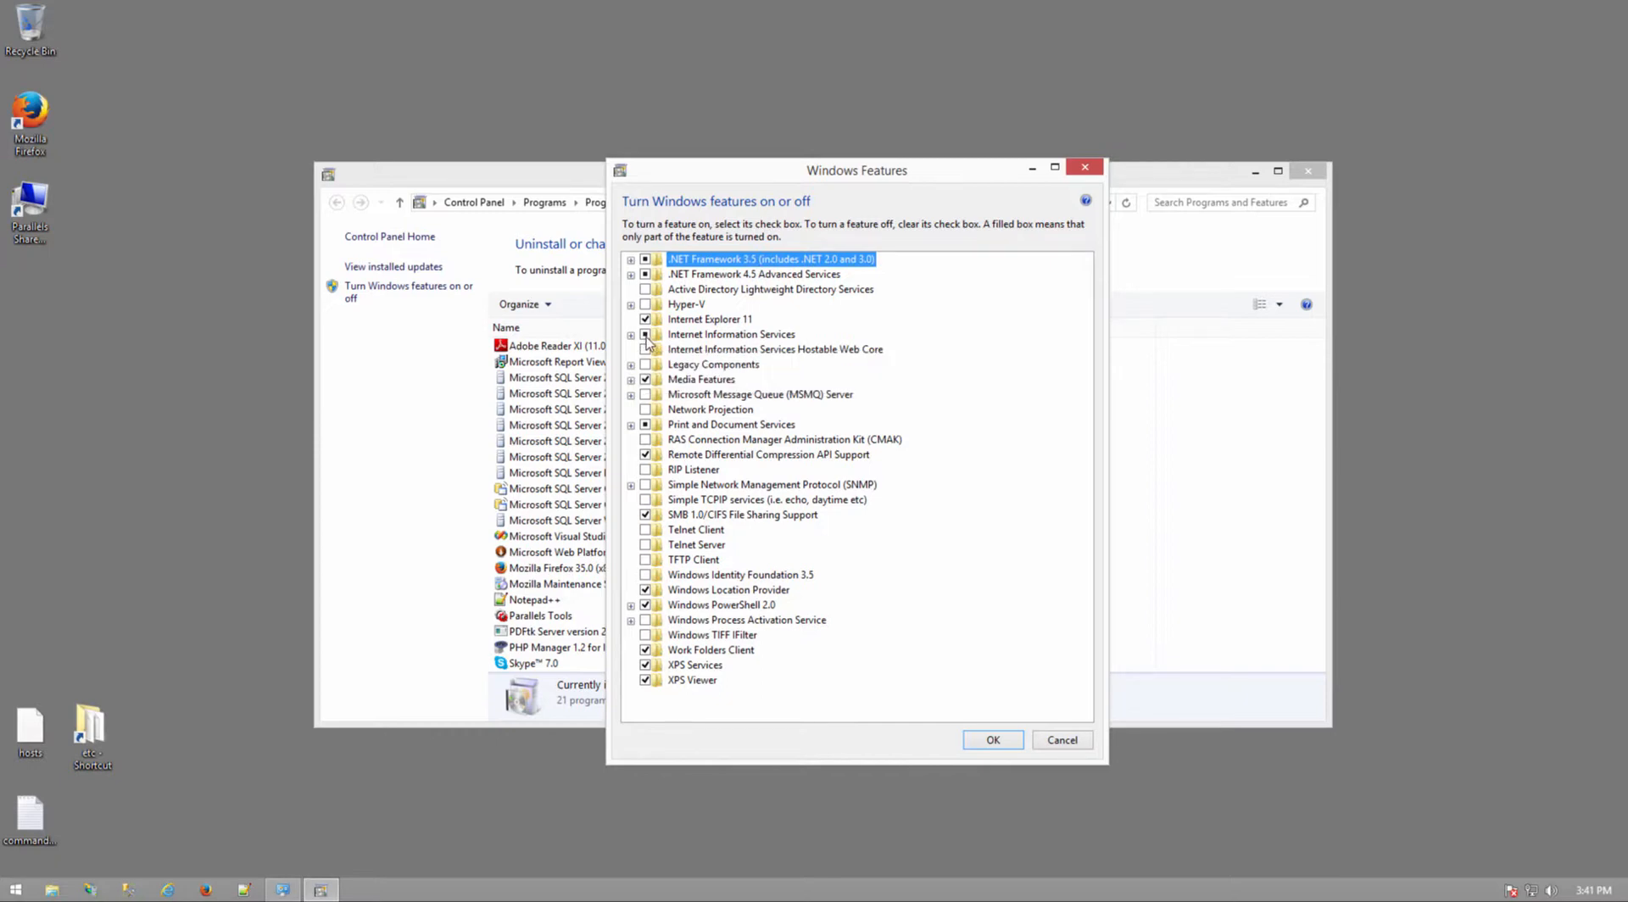
Examine which Web Management Tools and Application Development Features are enabled under Internet Information Services
click(631, 336)
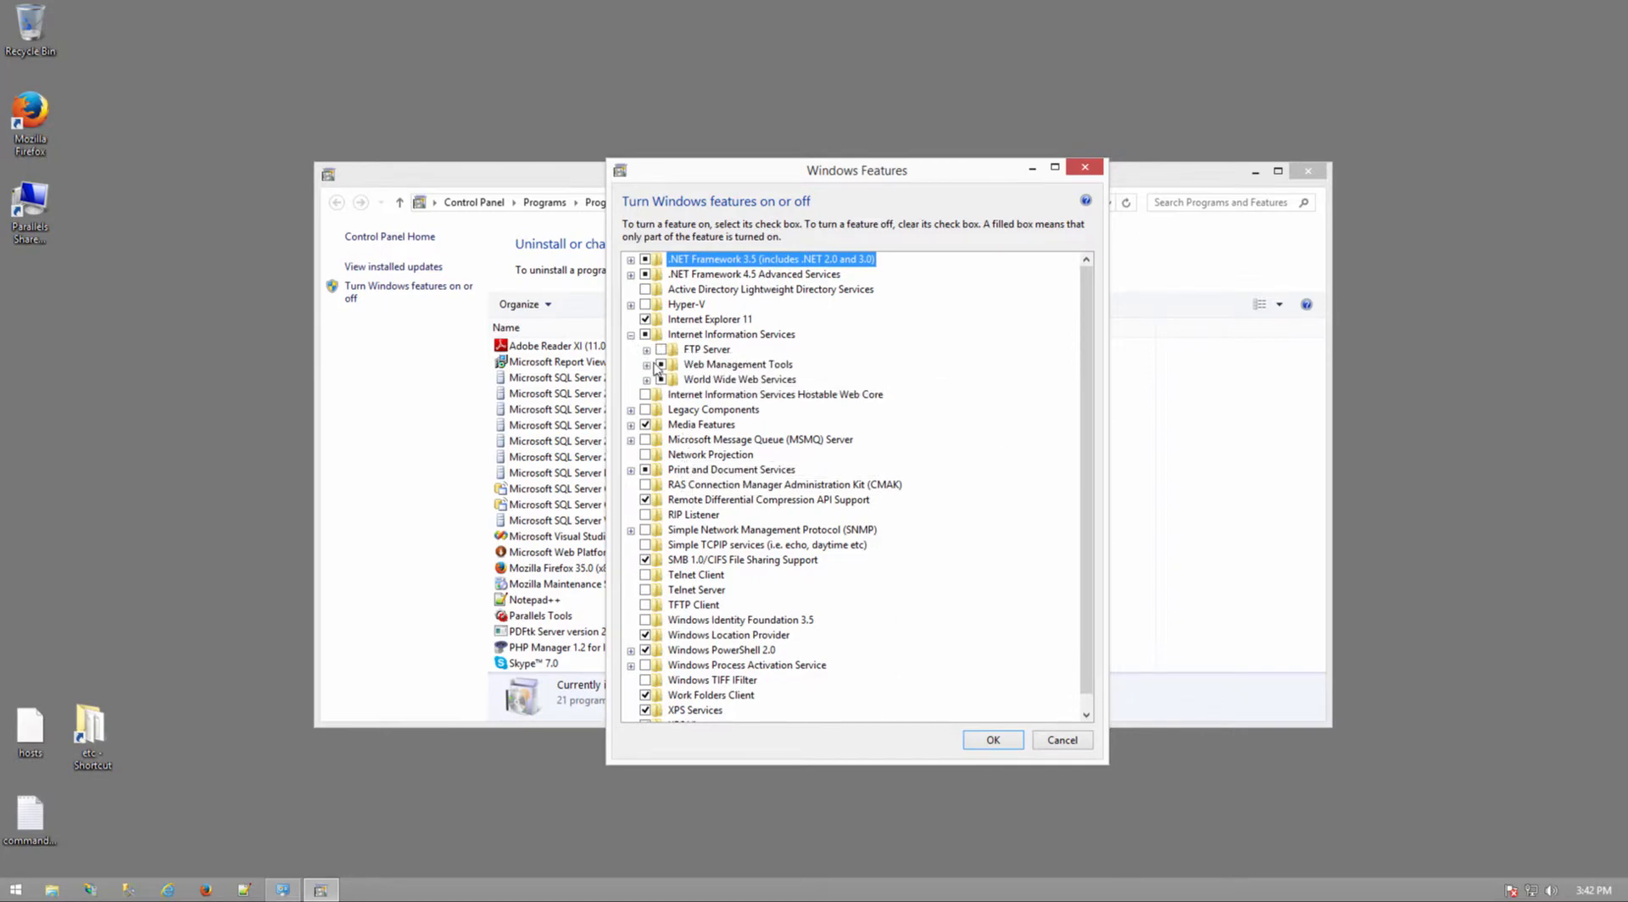
click(646, 366)
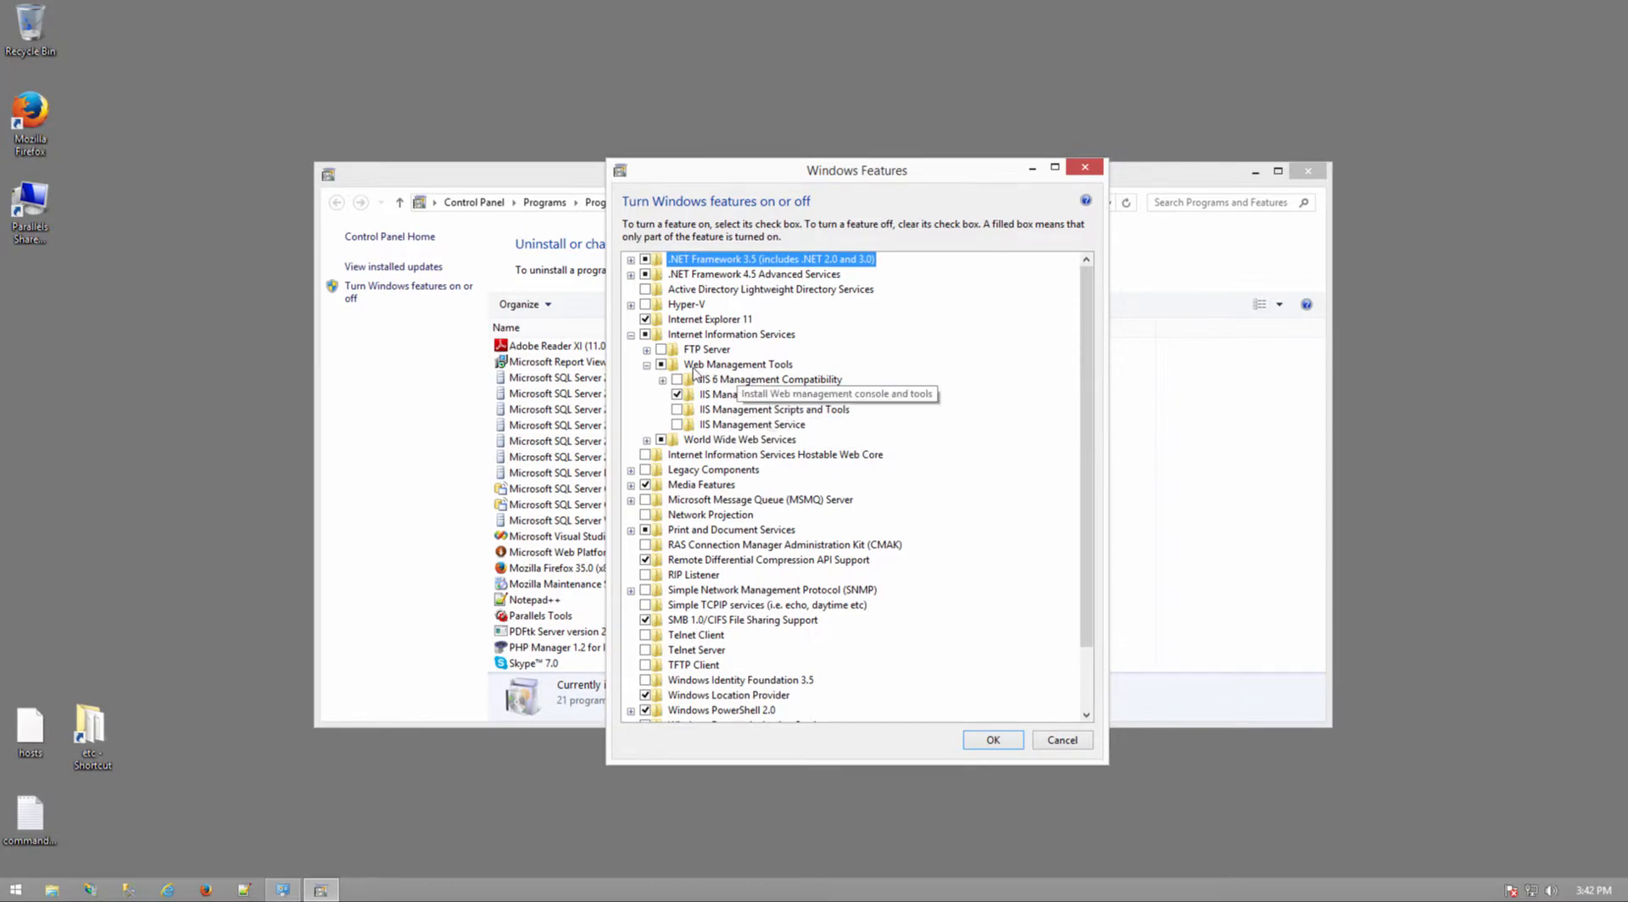
click(646, 364)
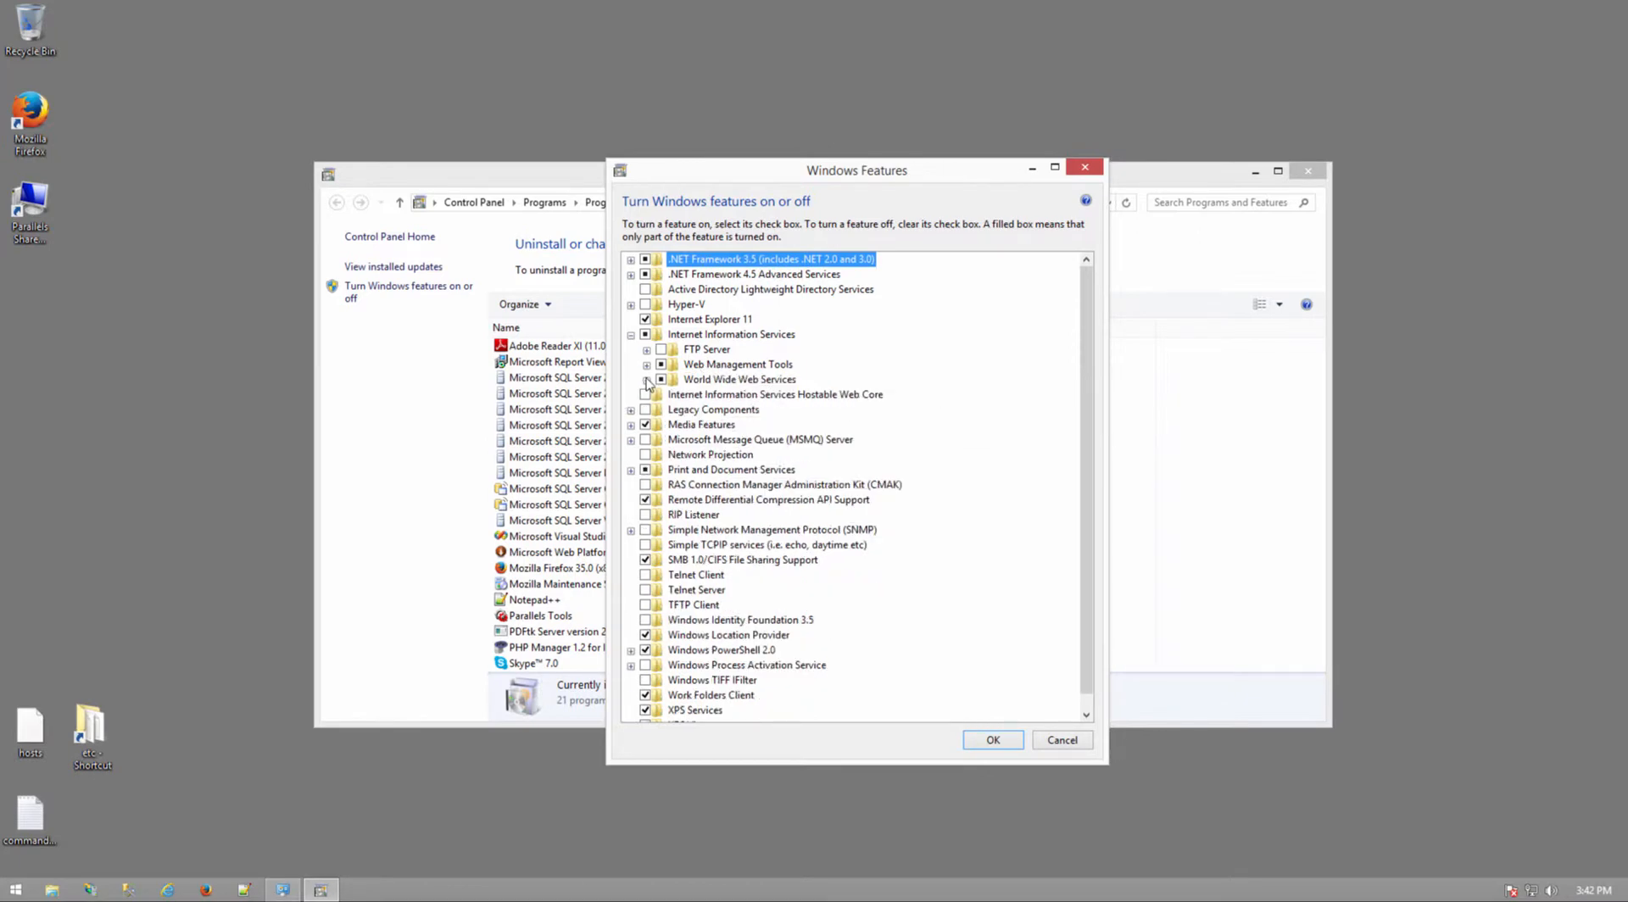
click(646, 380)
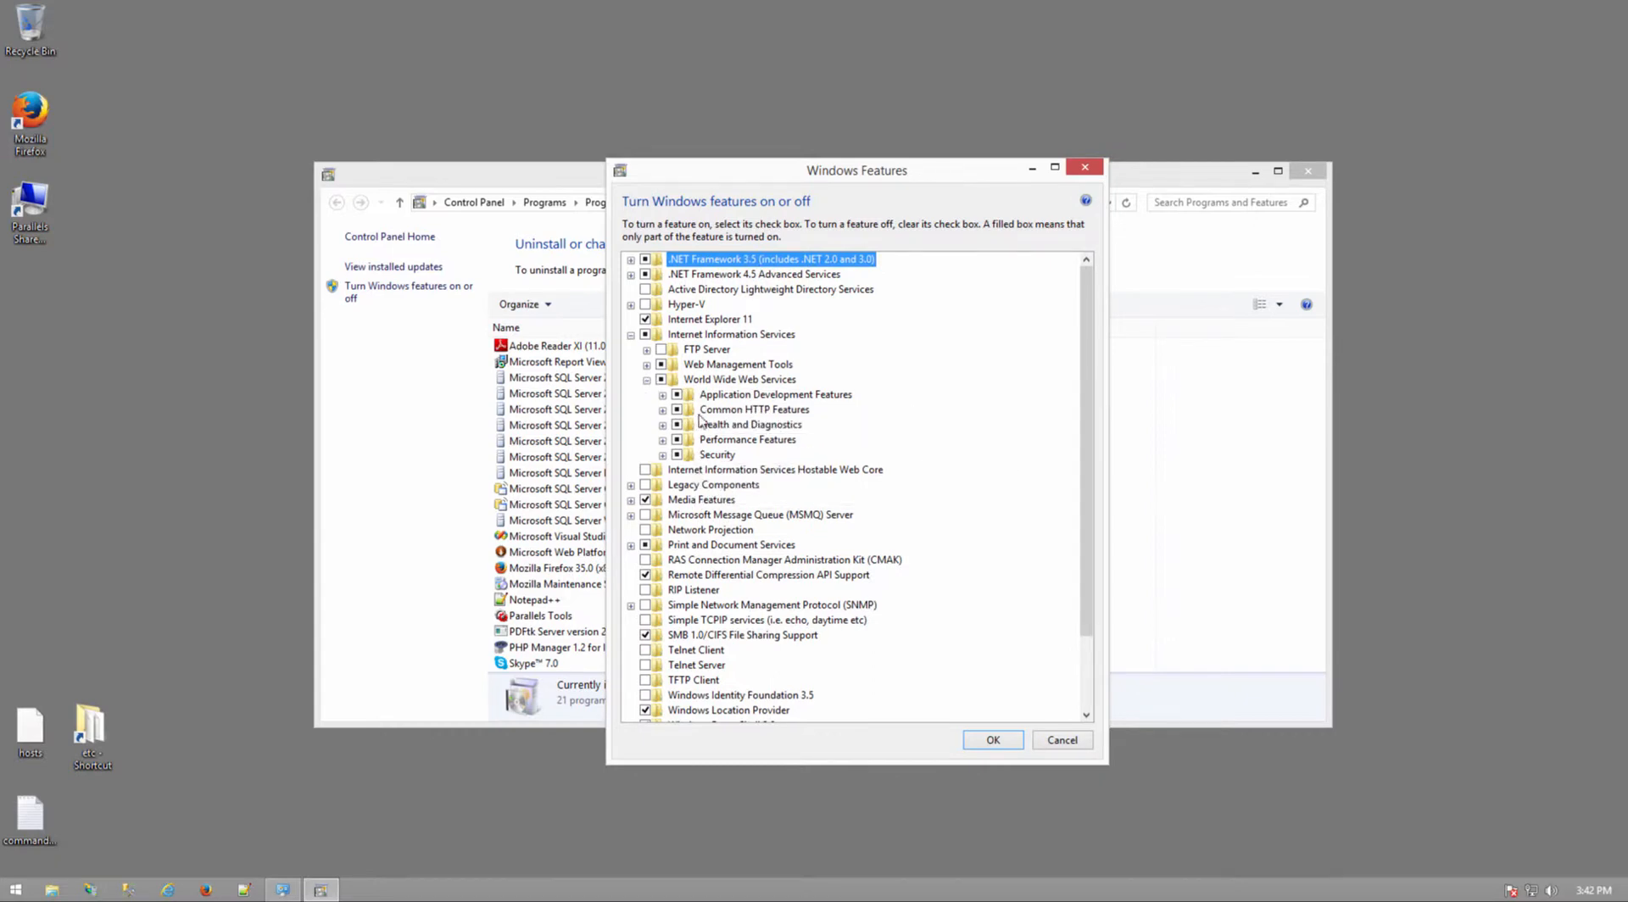
click(662, 395)
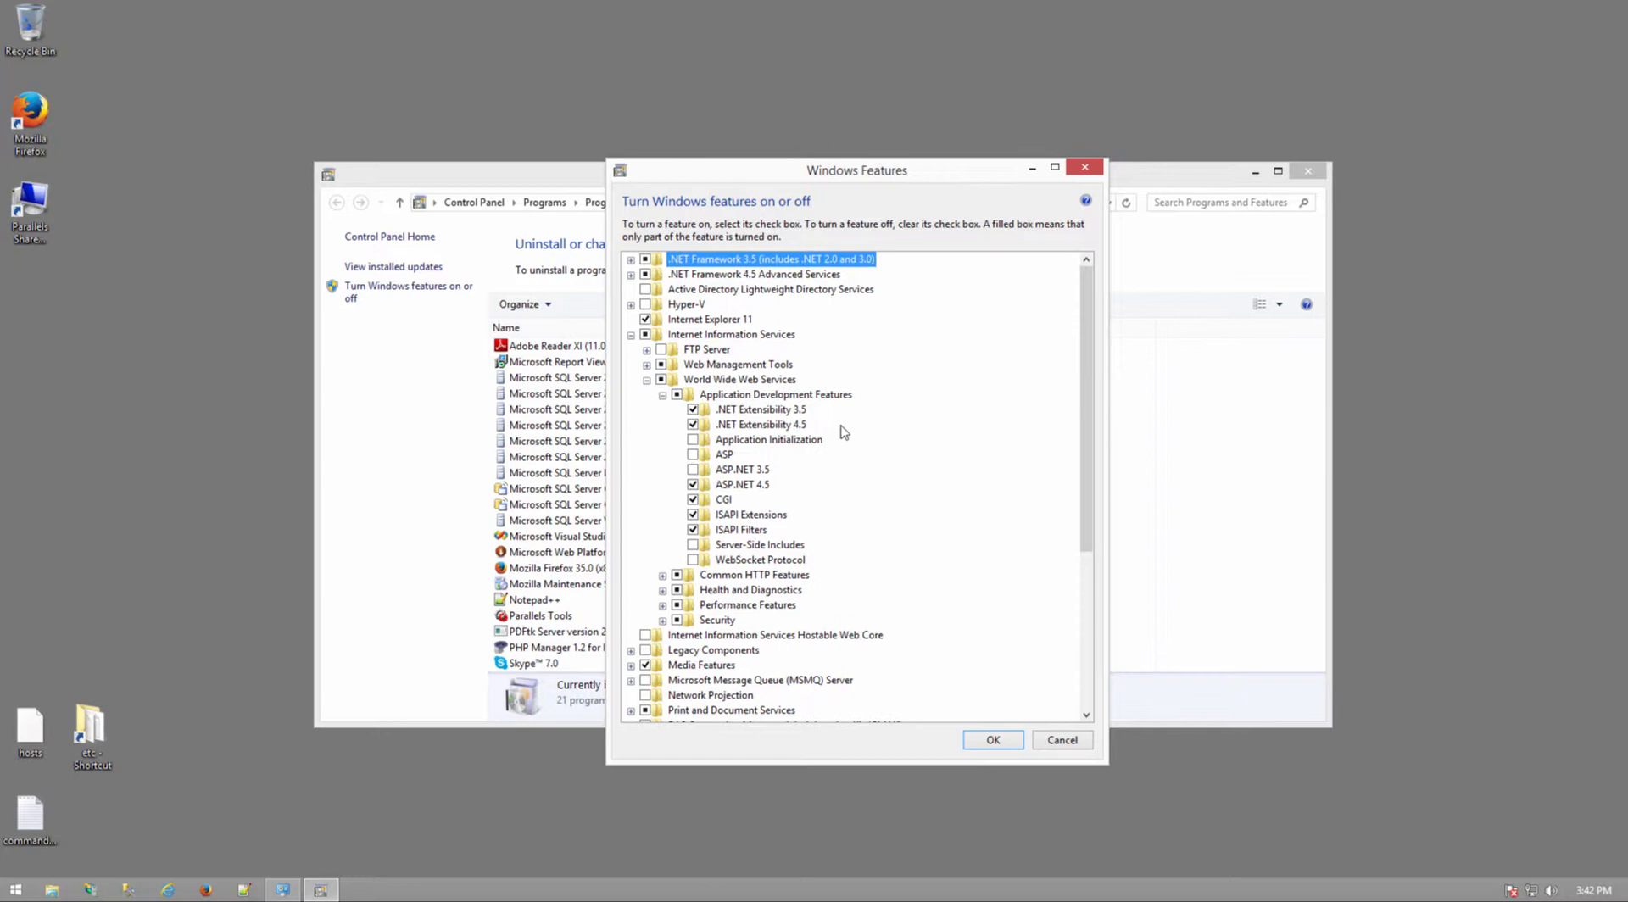
click(662, 395)
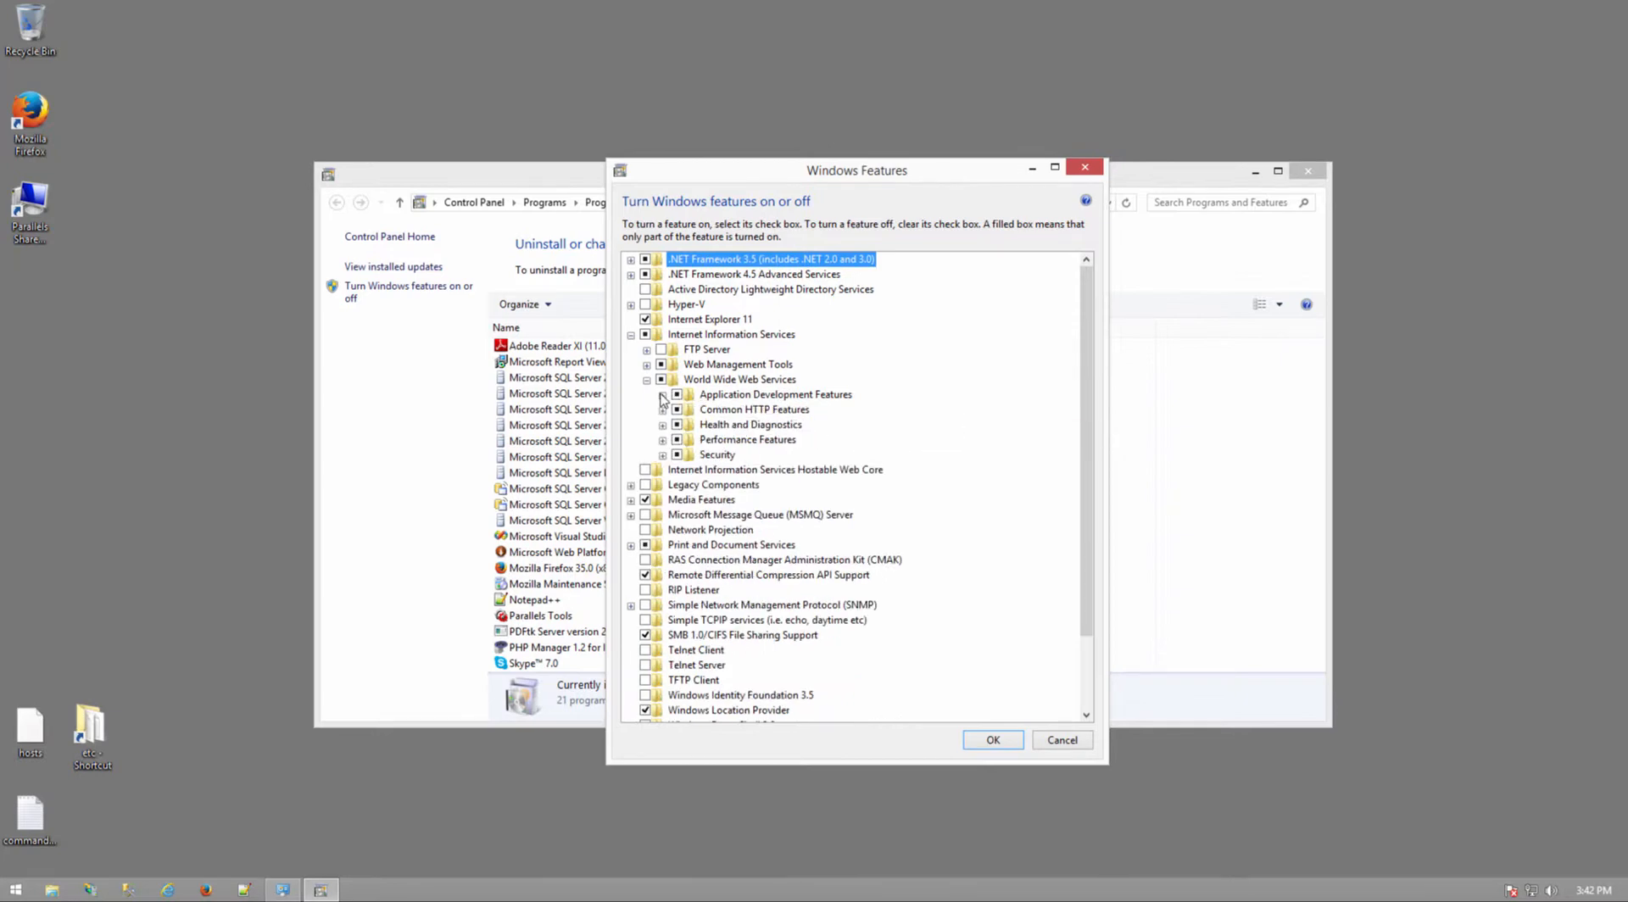
Examine the Common HTTP, Health and Diagnostics, Performance, and Security features of World Wide Web Services, and close the feature windows without applying changes
click(663, 410)
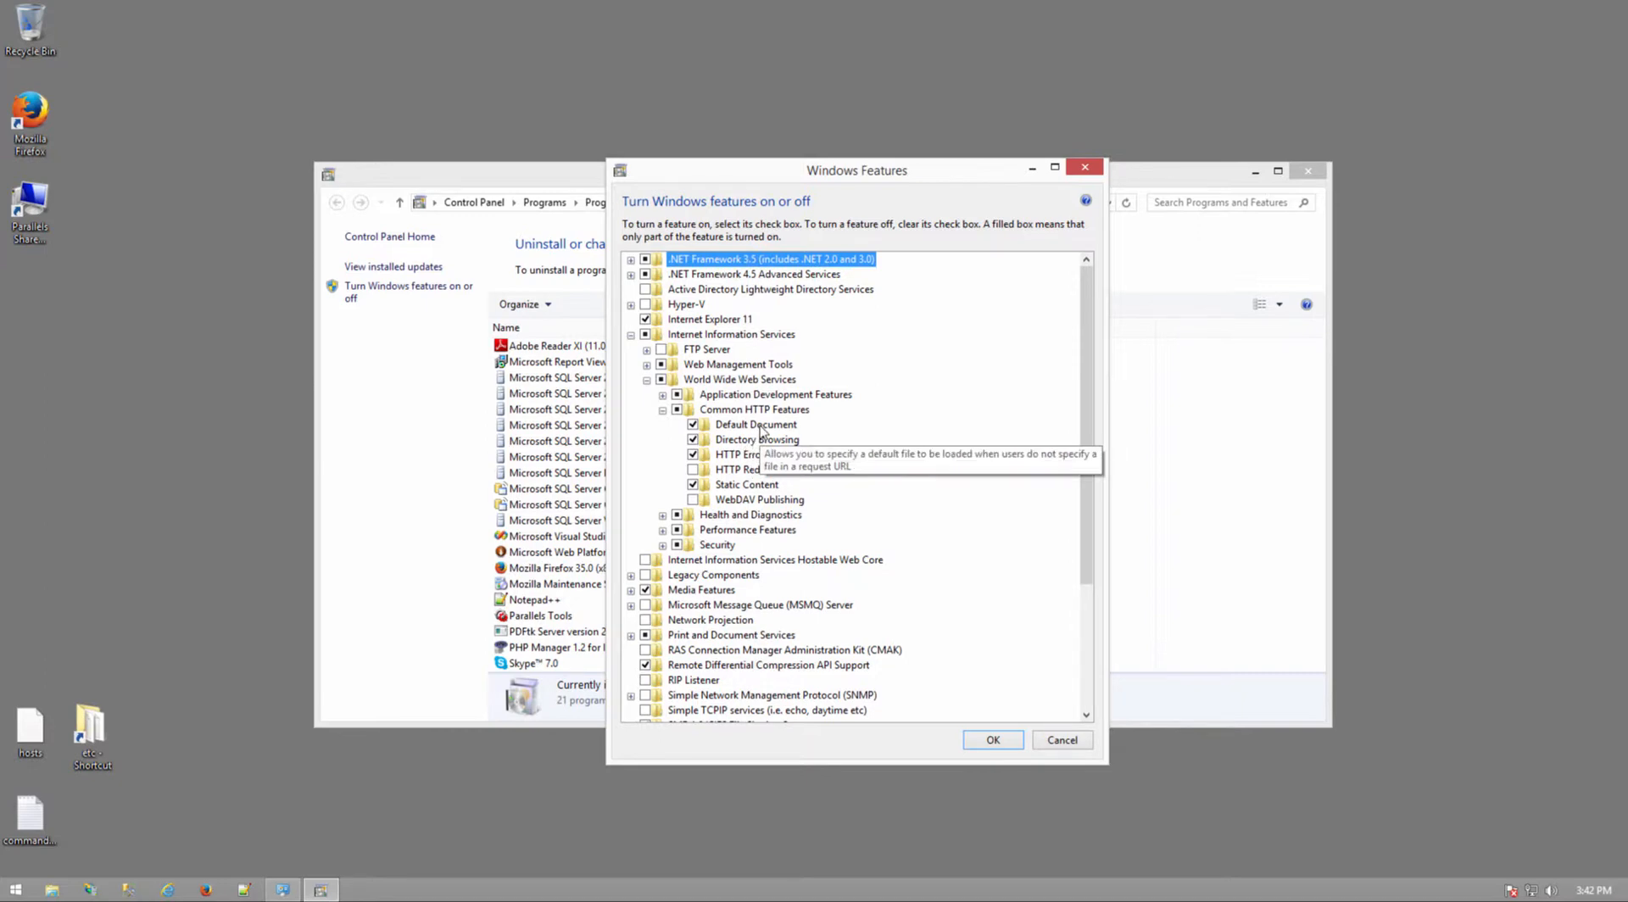
click(663, 410)
click(663, 425)
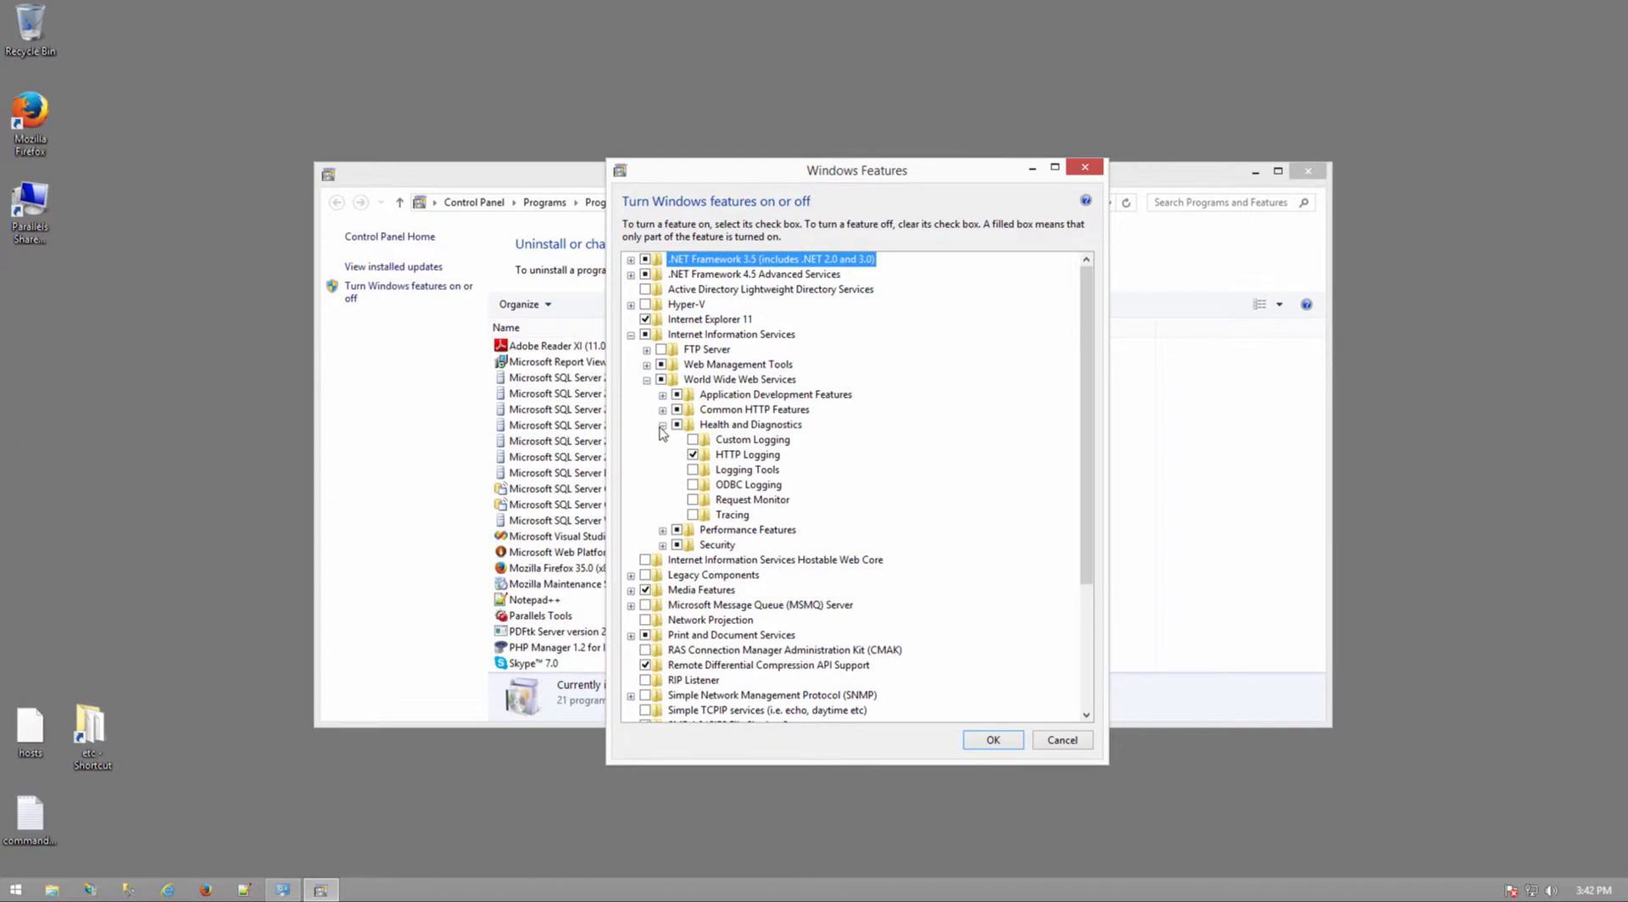
click(662, 426)
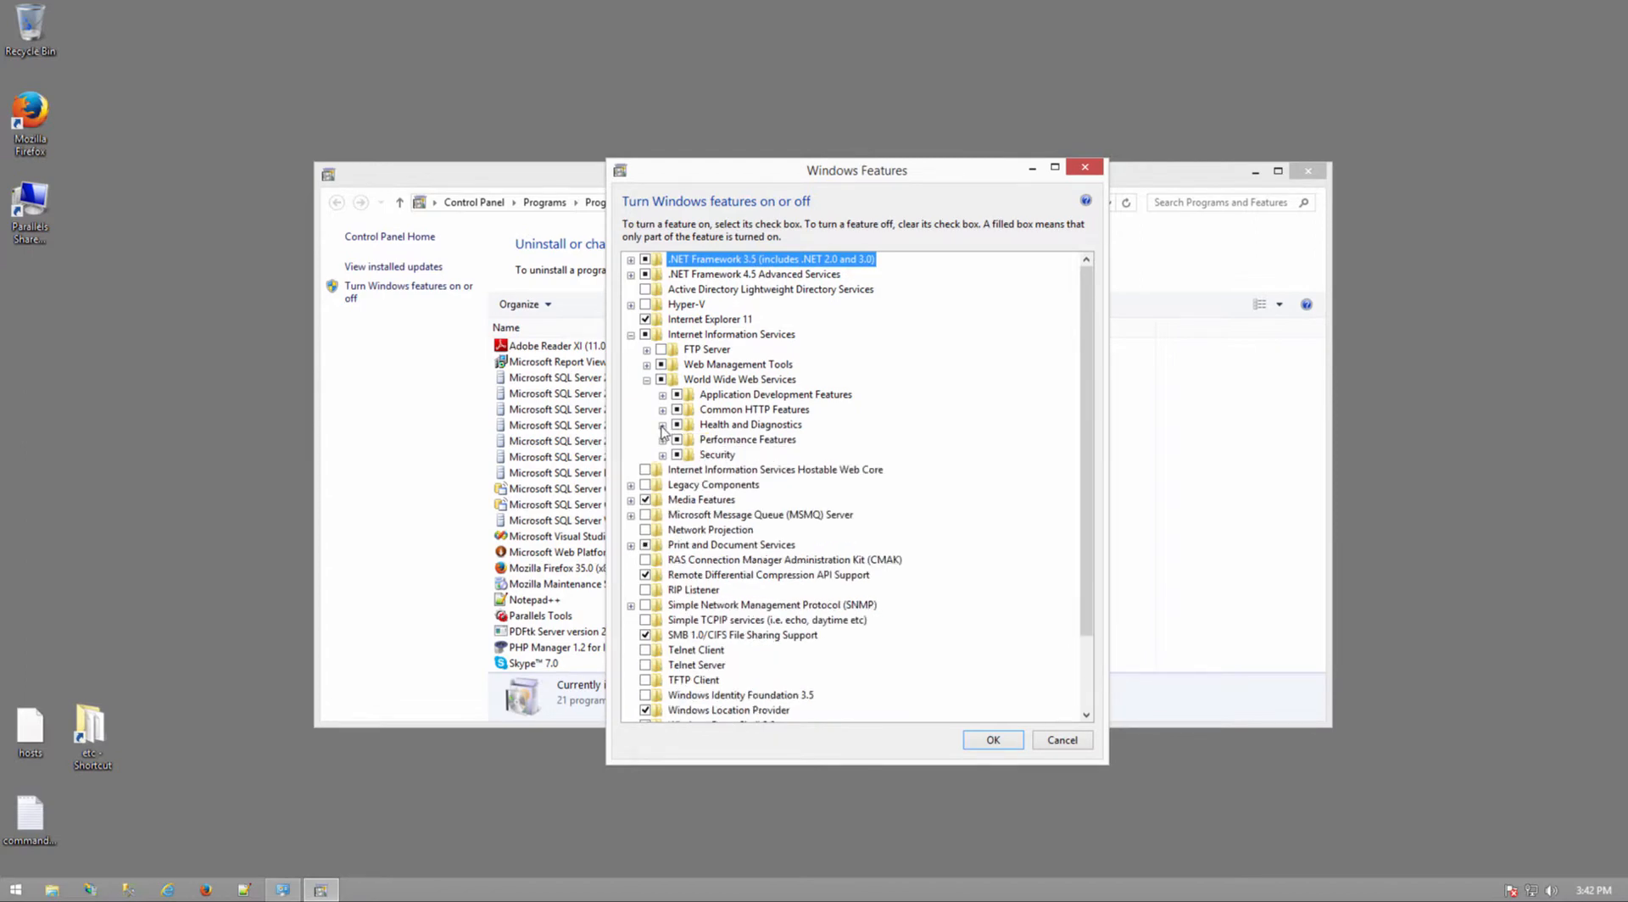
click(662, 440)
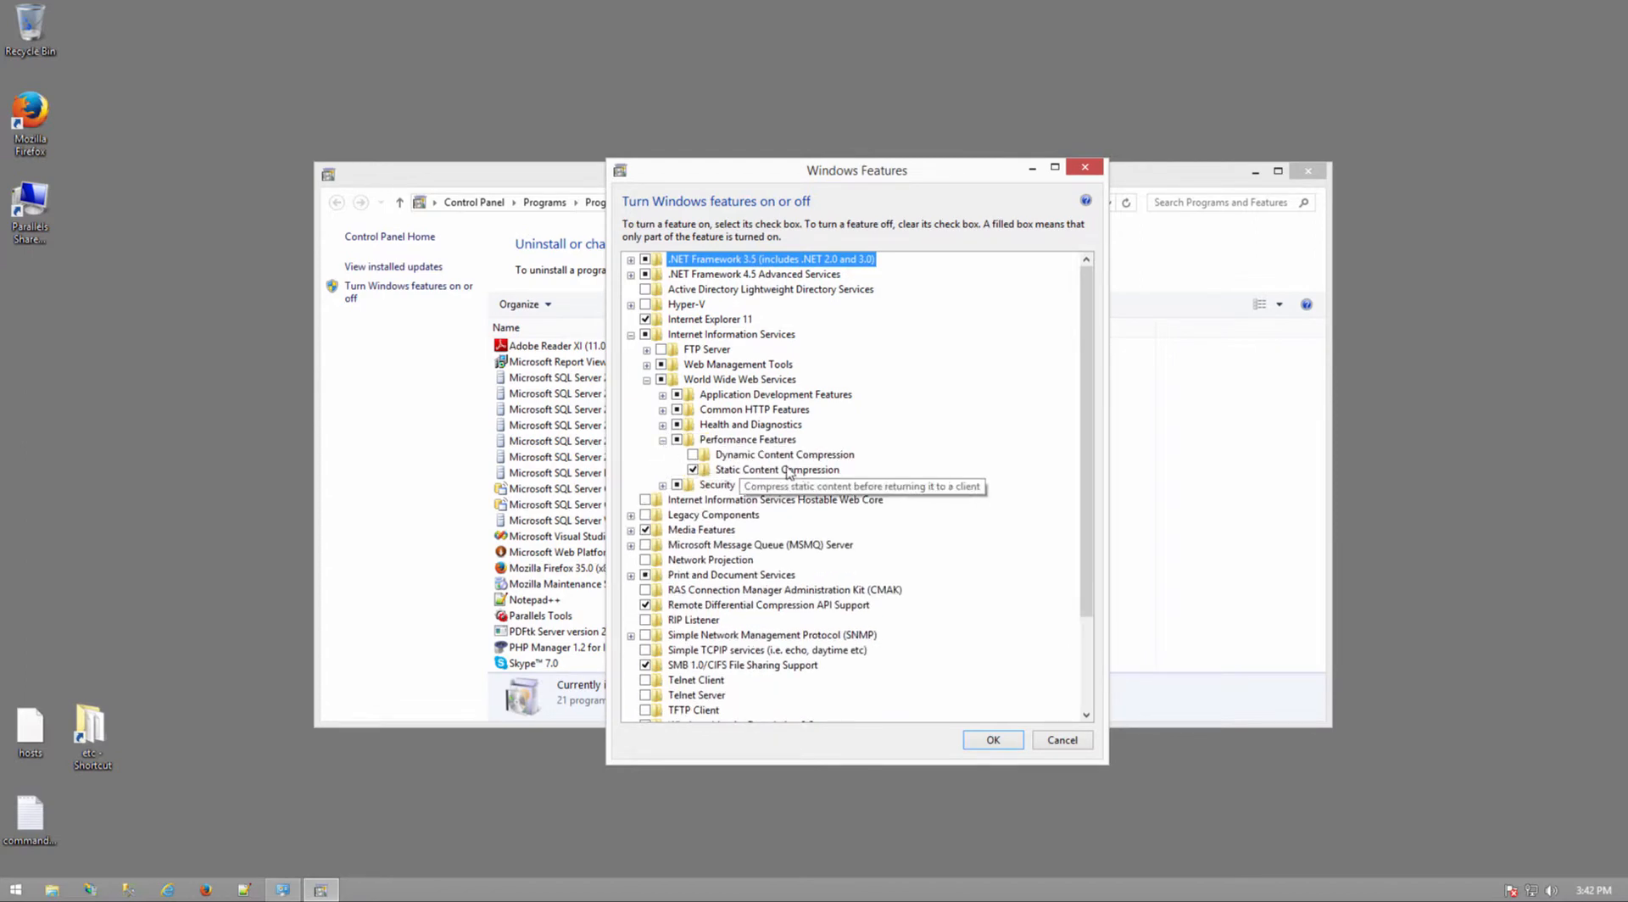
click(662, 440)
click(662, 455)
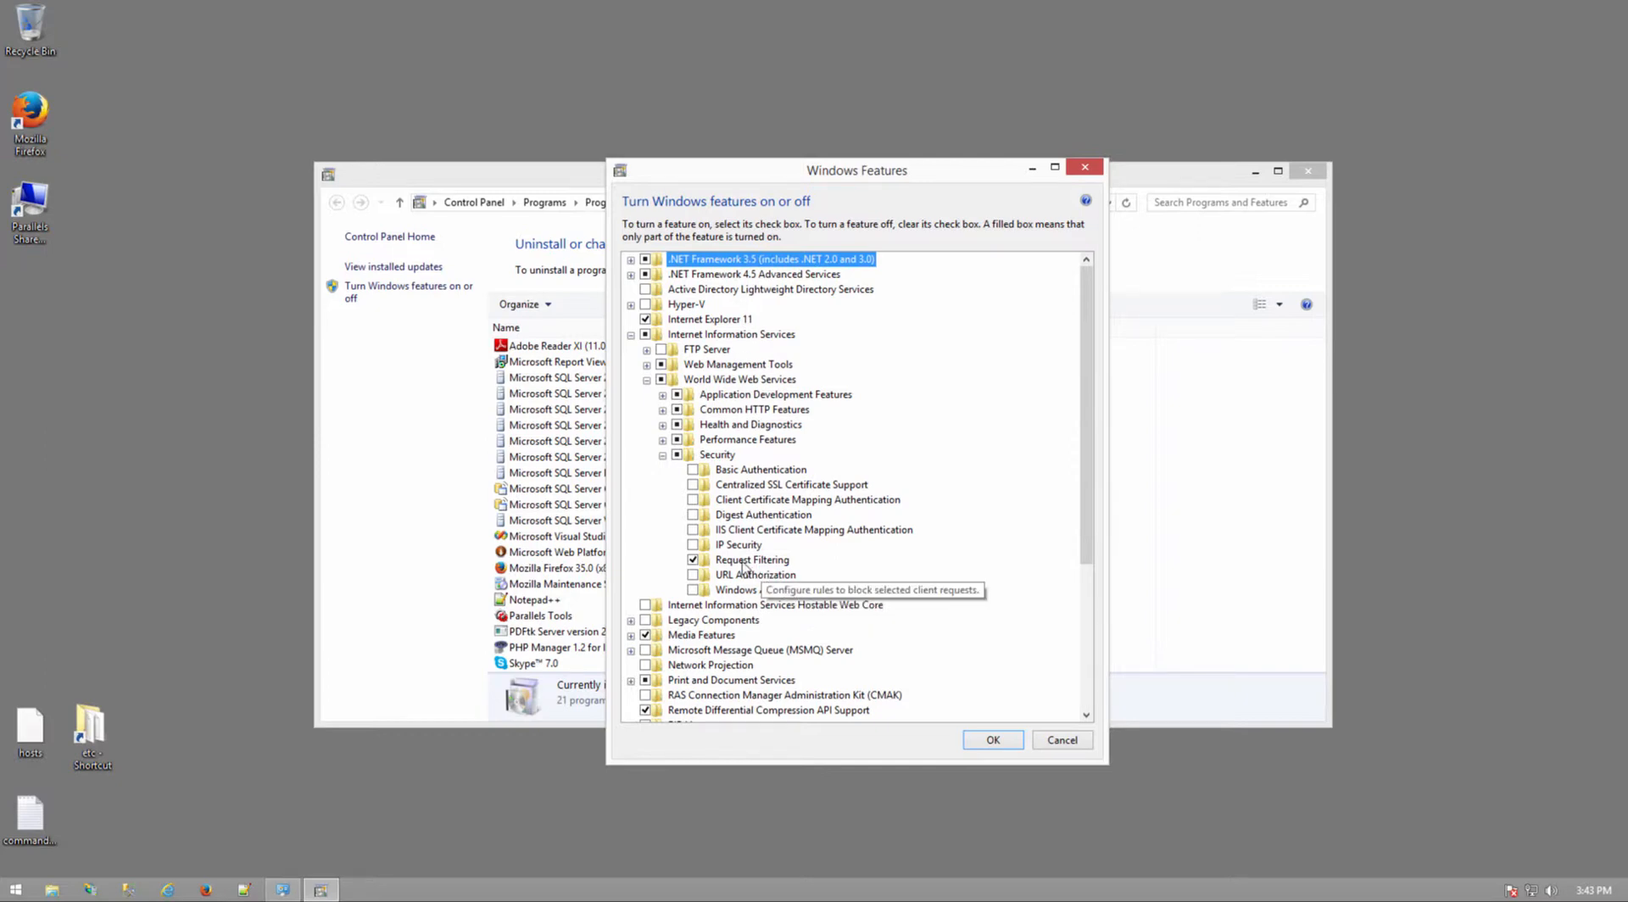
click(662, 456)
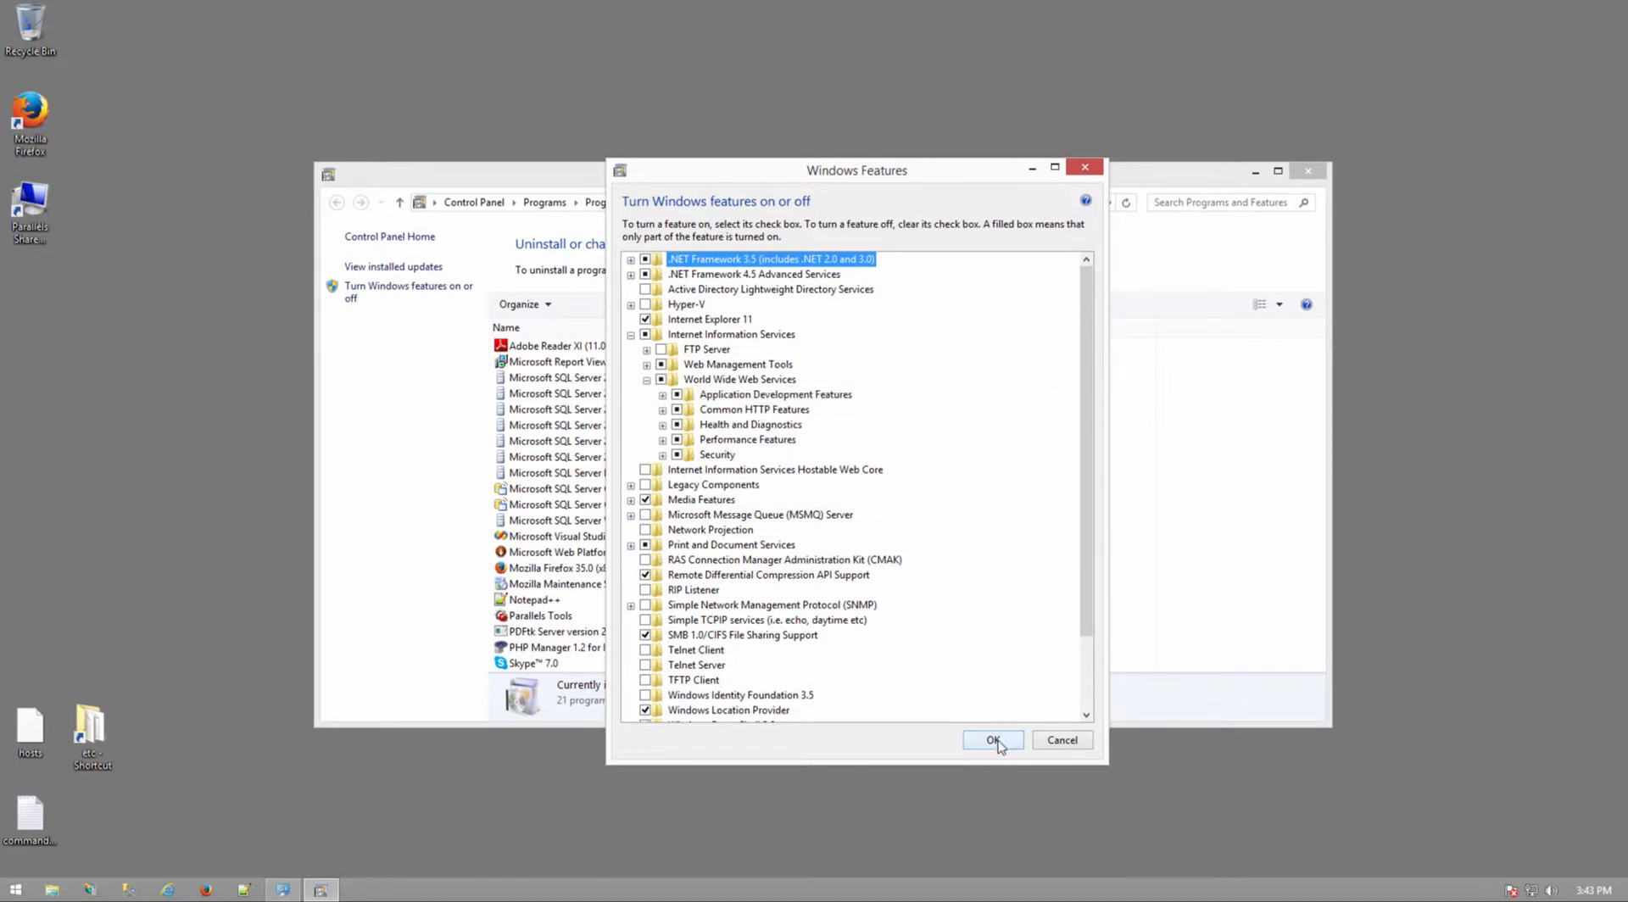
click(1051, 741)
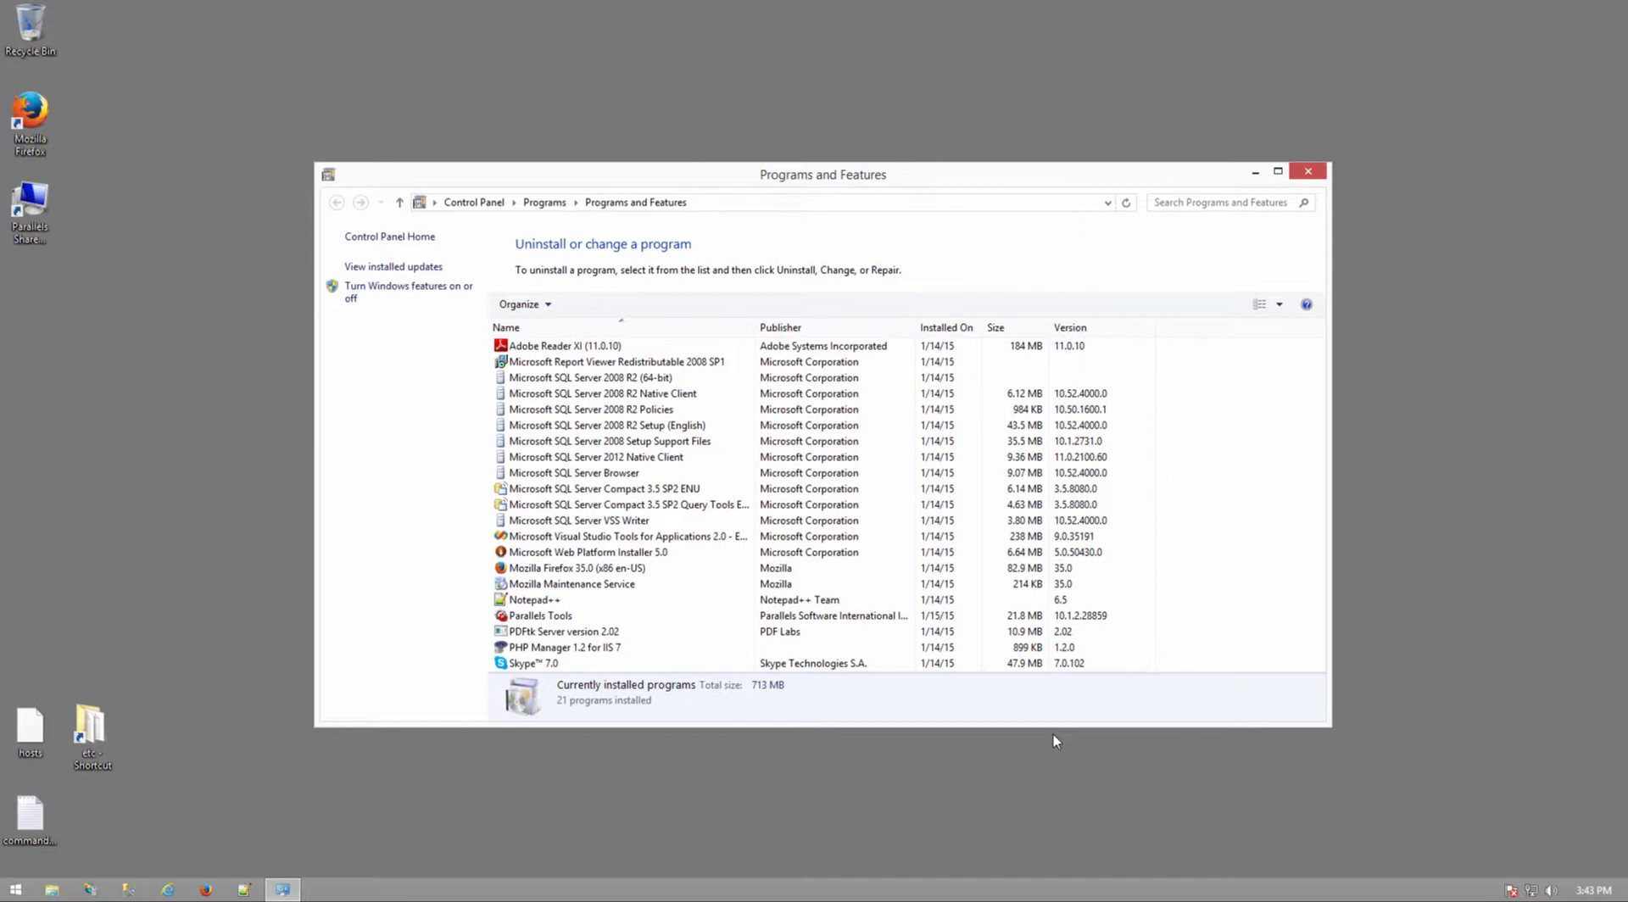
click(1308, 171)
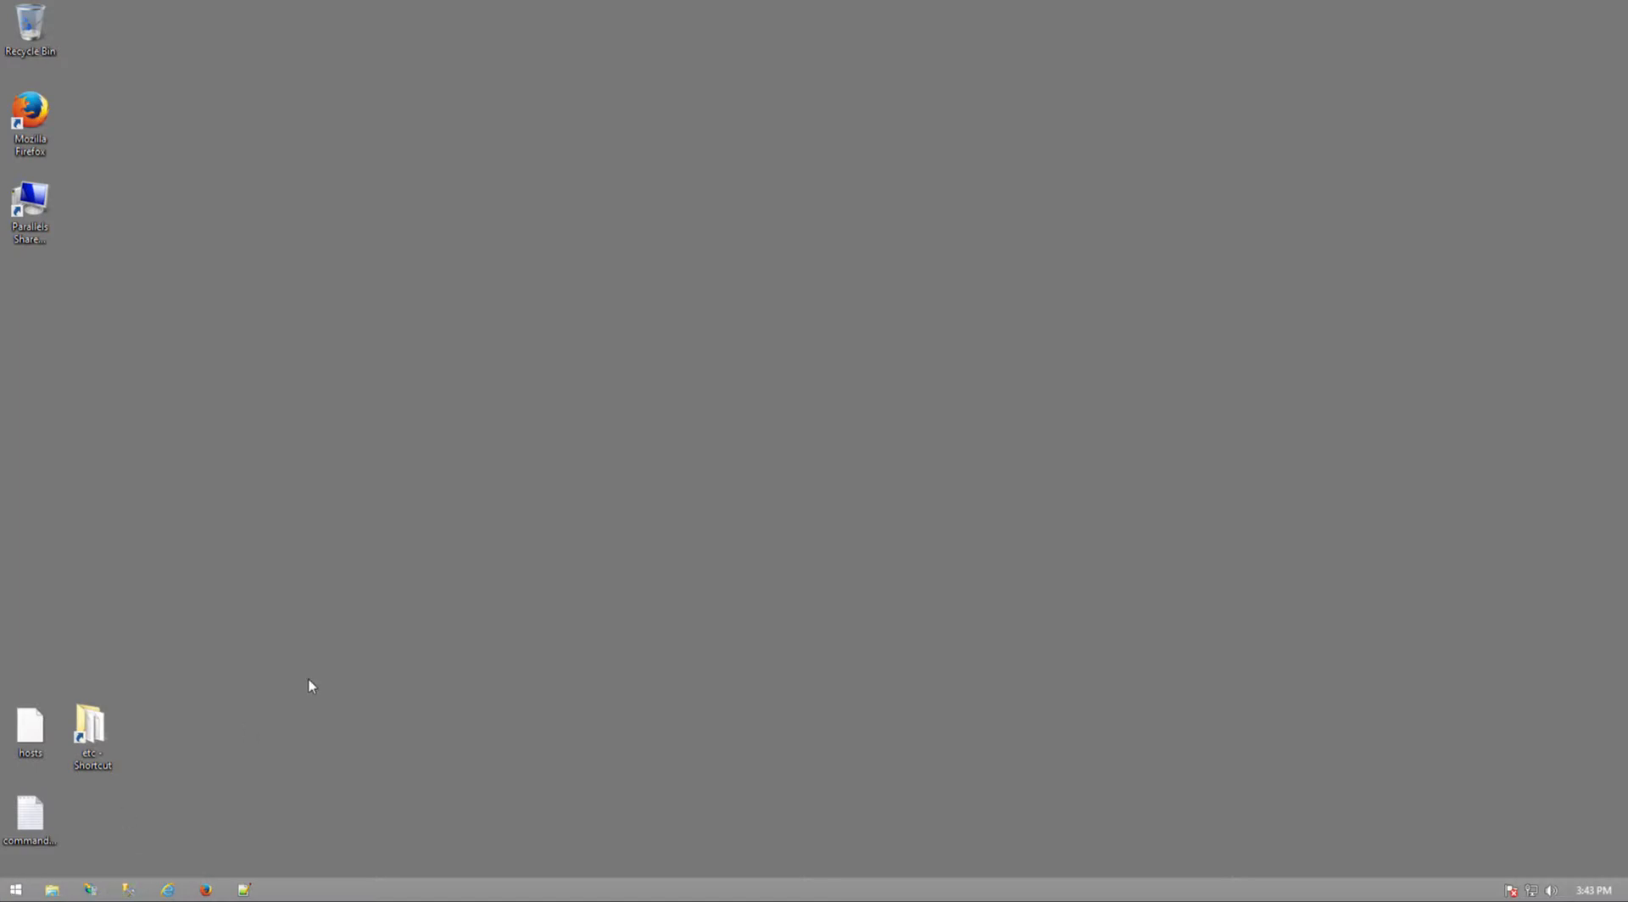
Search the Start screen for "inter", view the taskbar pinning options of Internet Information Services (IIS) Manager, and return to the desktop
key(super)
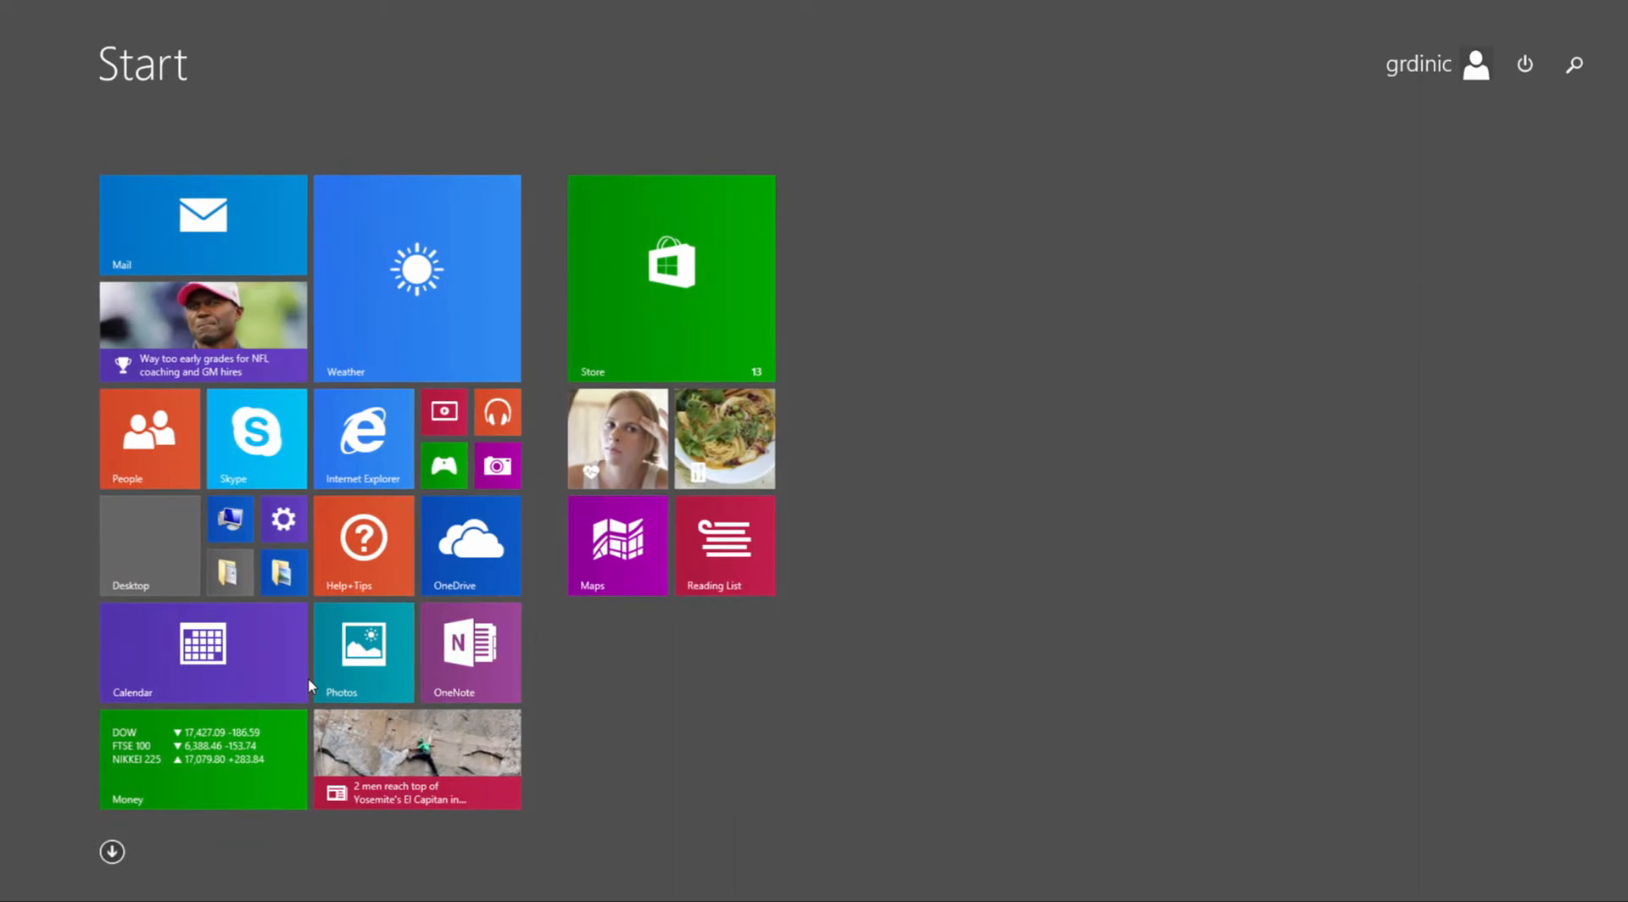
text(inter)
key(Down)
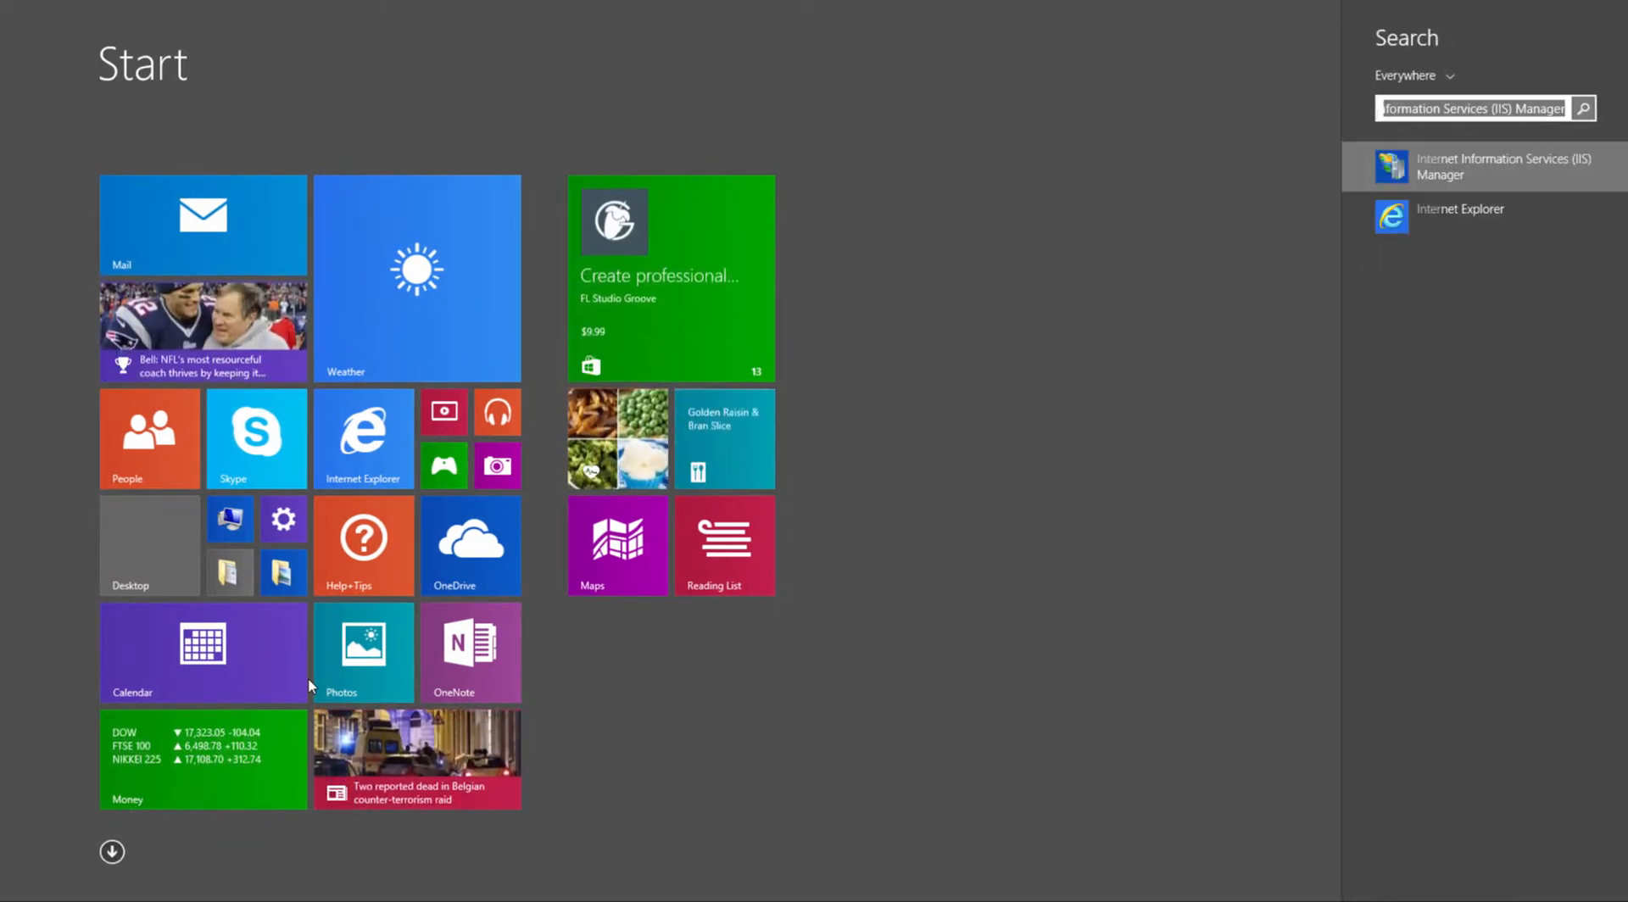
right_click(1503, 167)
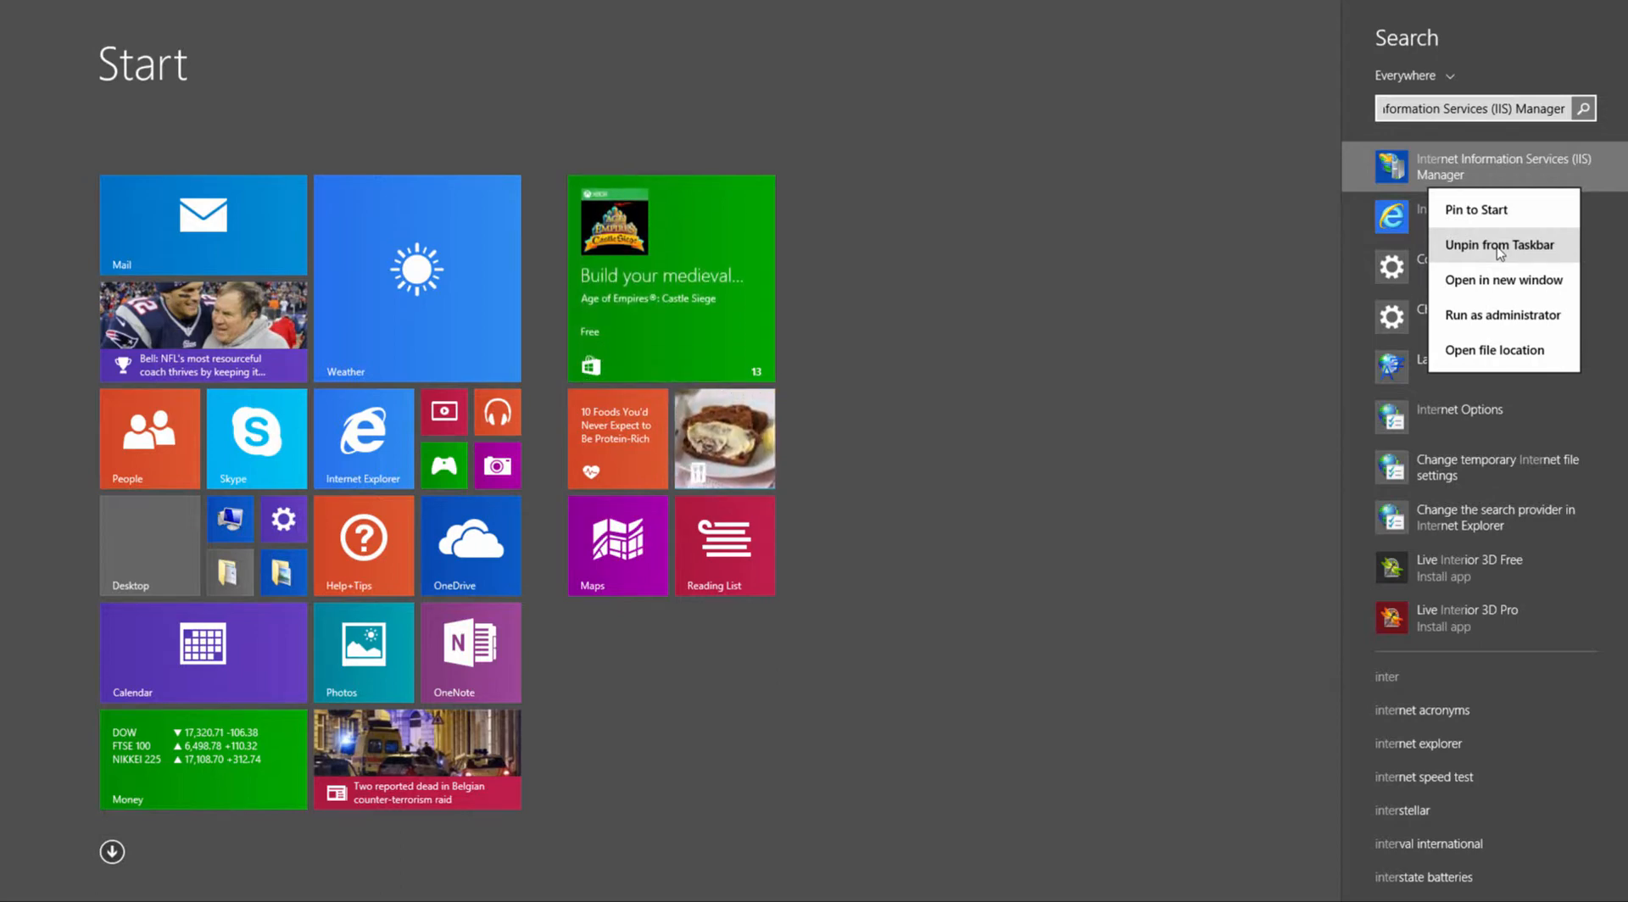
click(1316, 245)
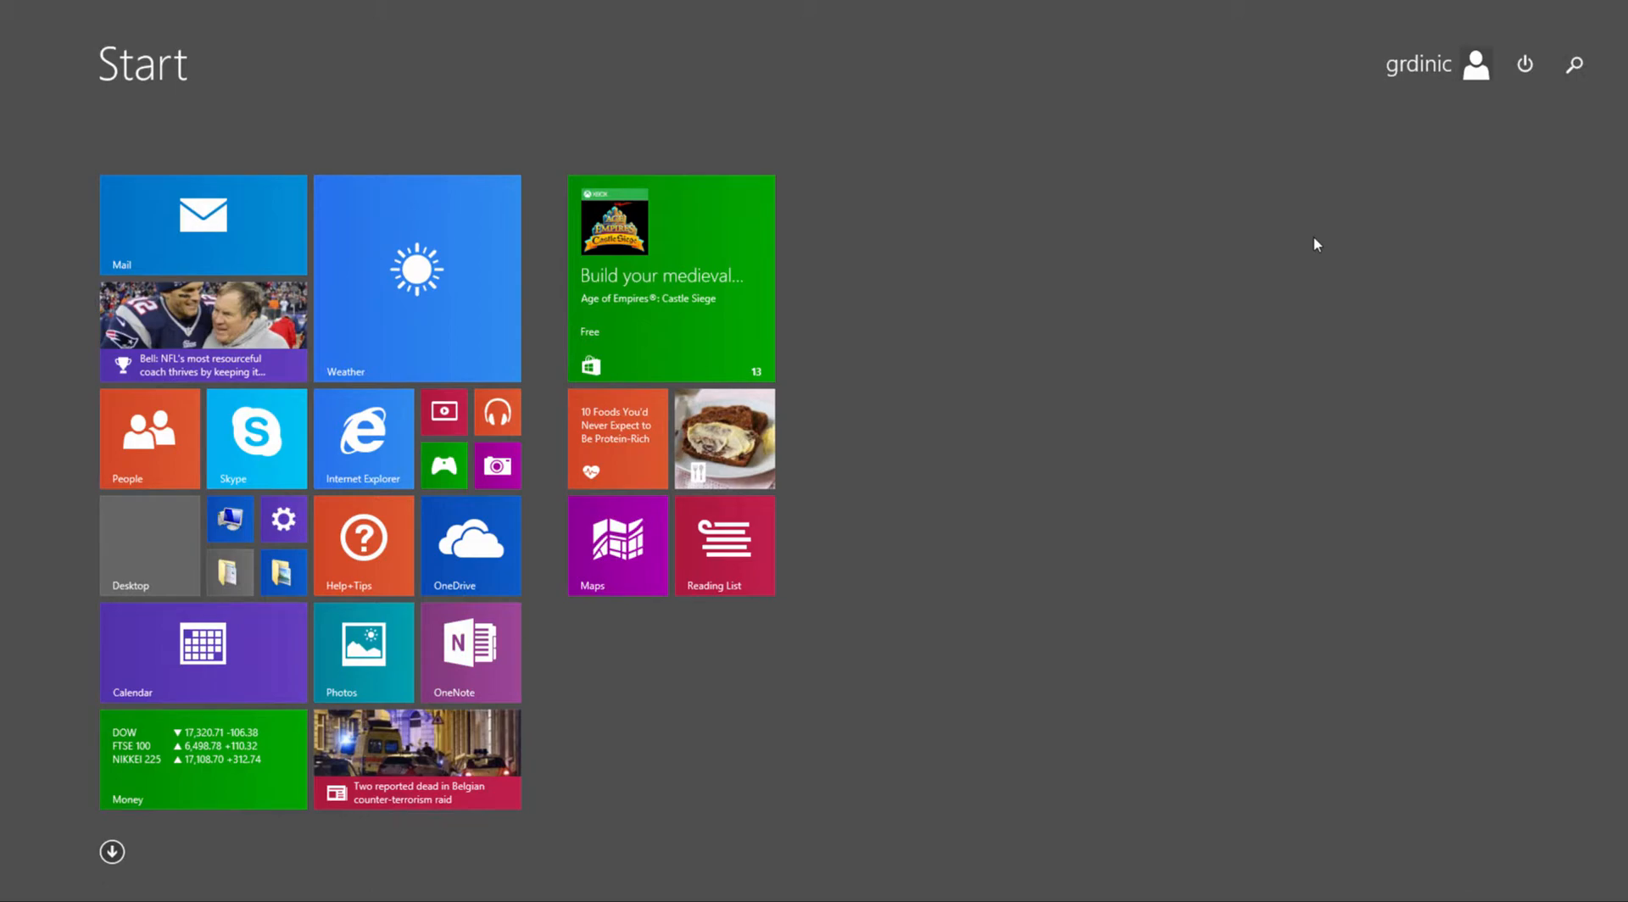
key(super)
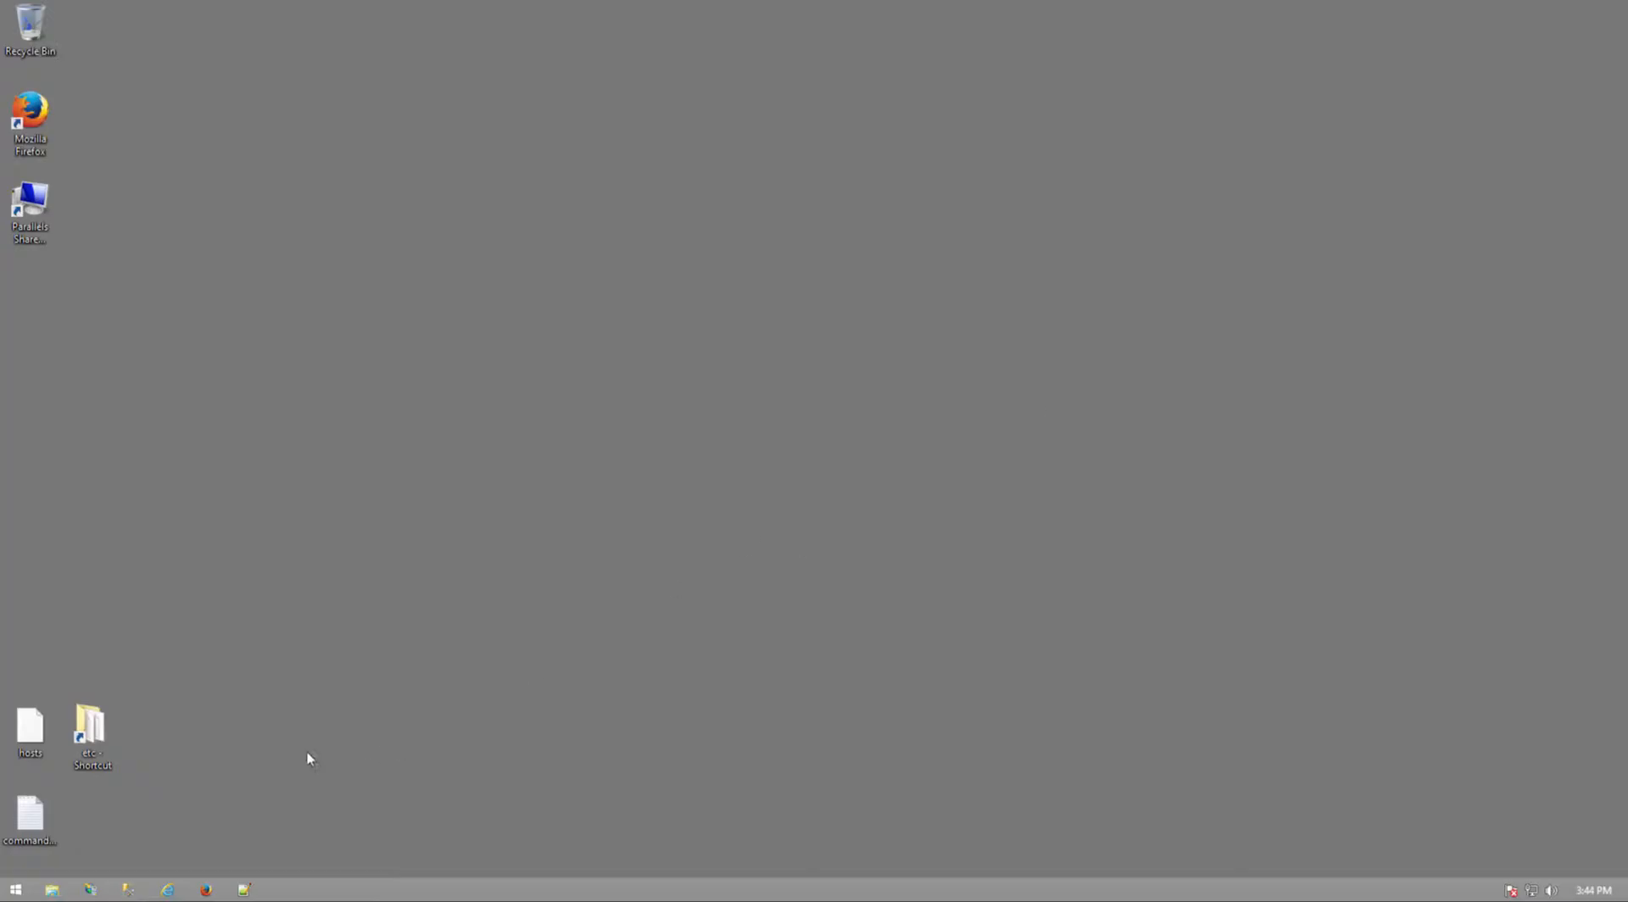
Open Internet Information Services (IIS) Manager and expand the server node and its Sites list in the connections tree
click(90, 890)
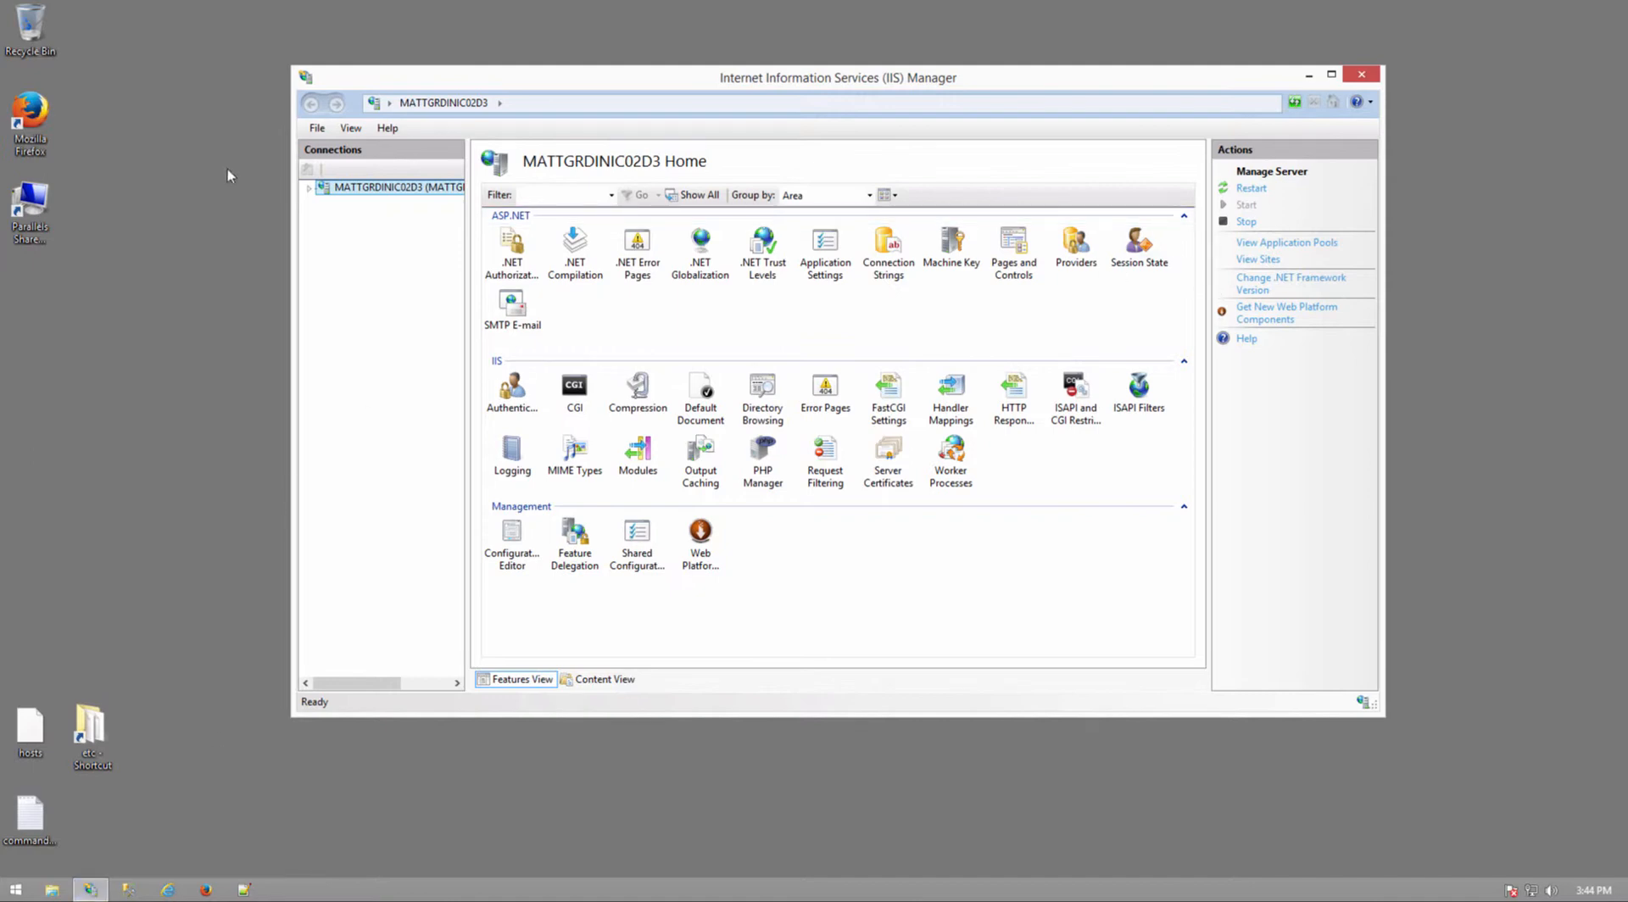
click(309, 189)
click(325, 218)
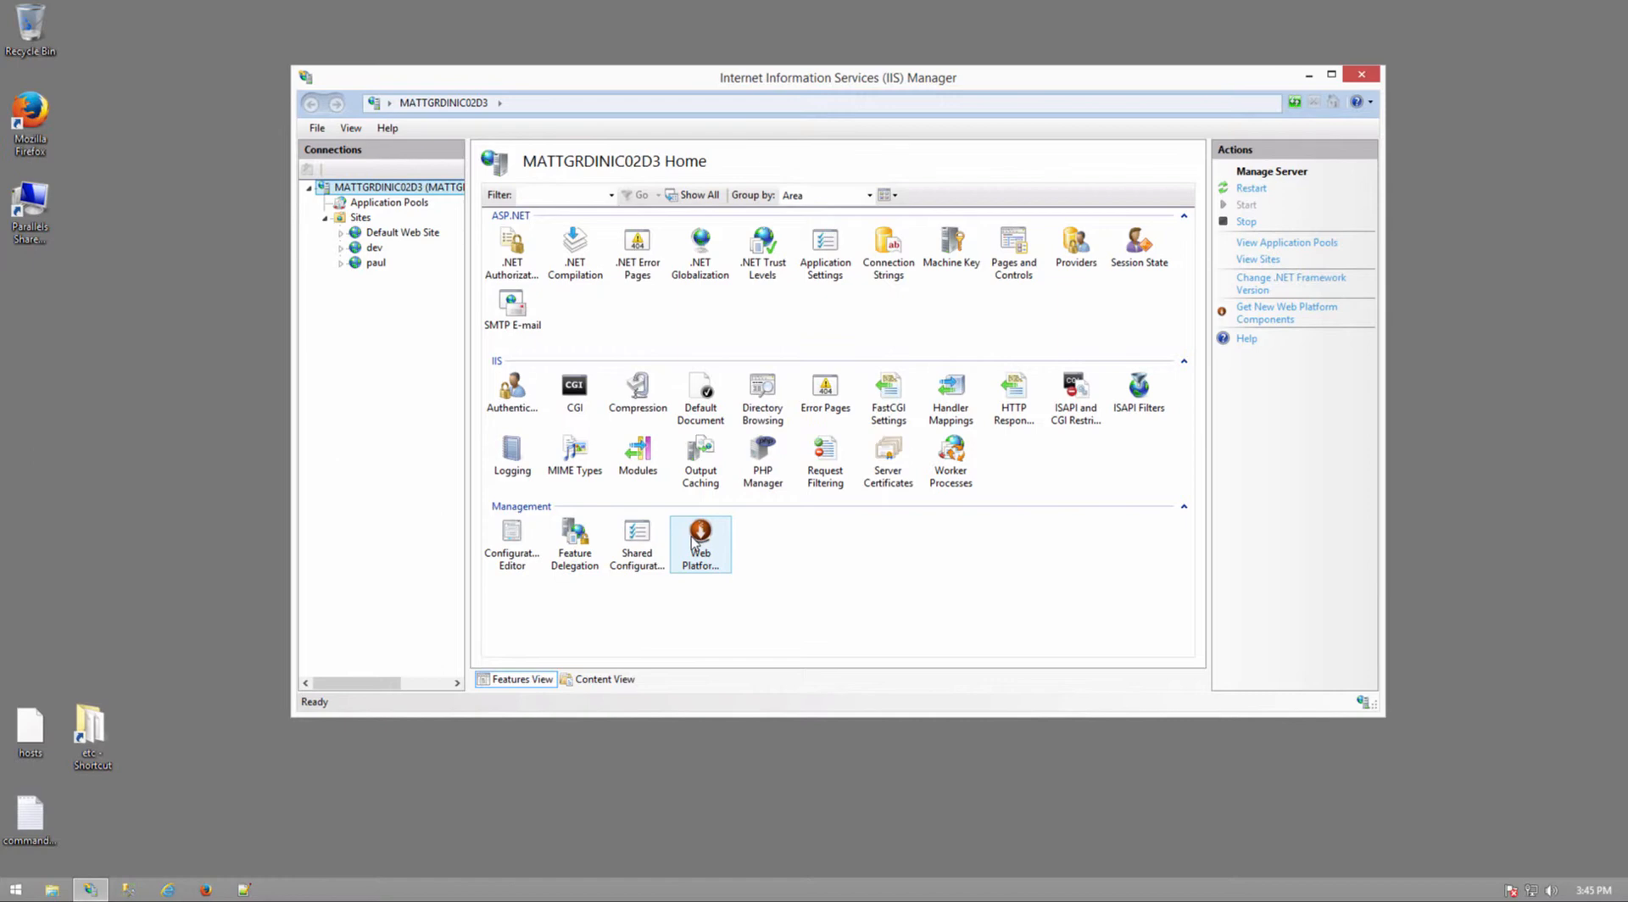
Switch to Firefox and search the web for "web platform installer"
click(205, 889)
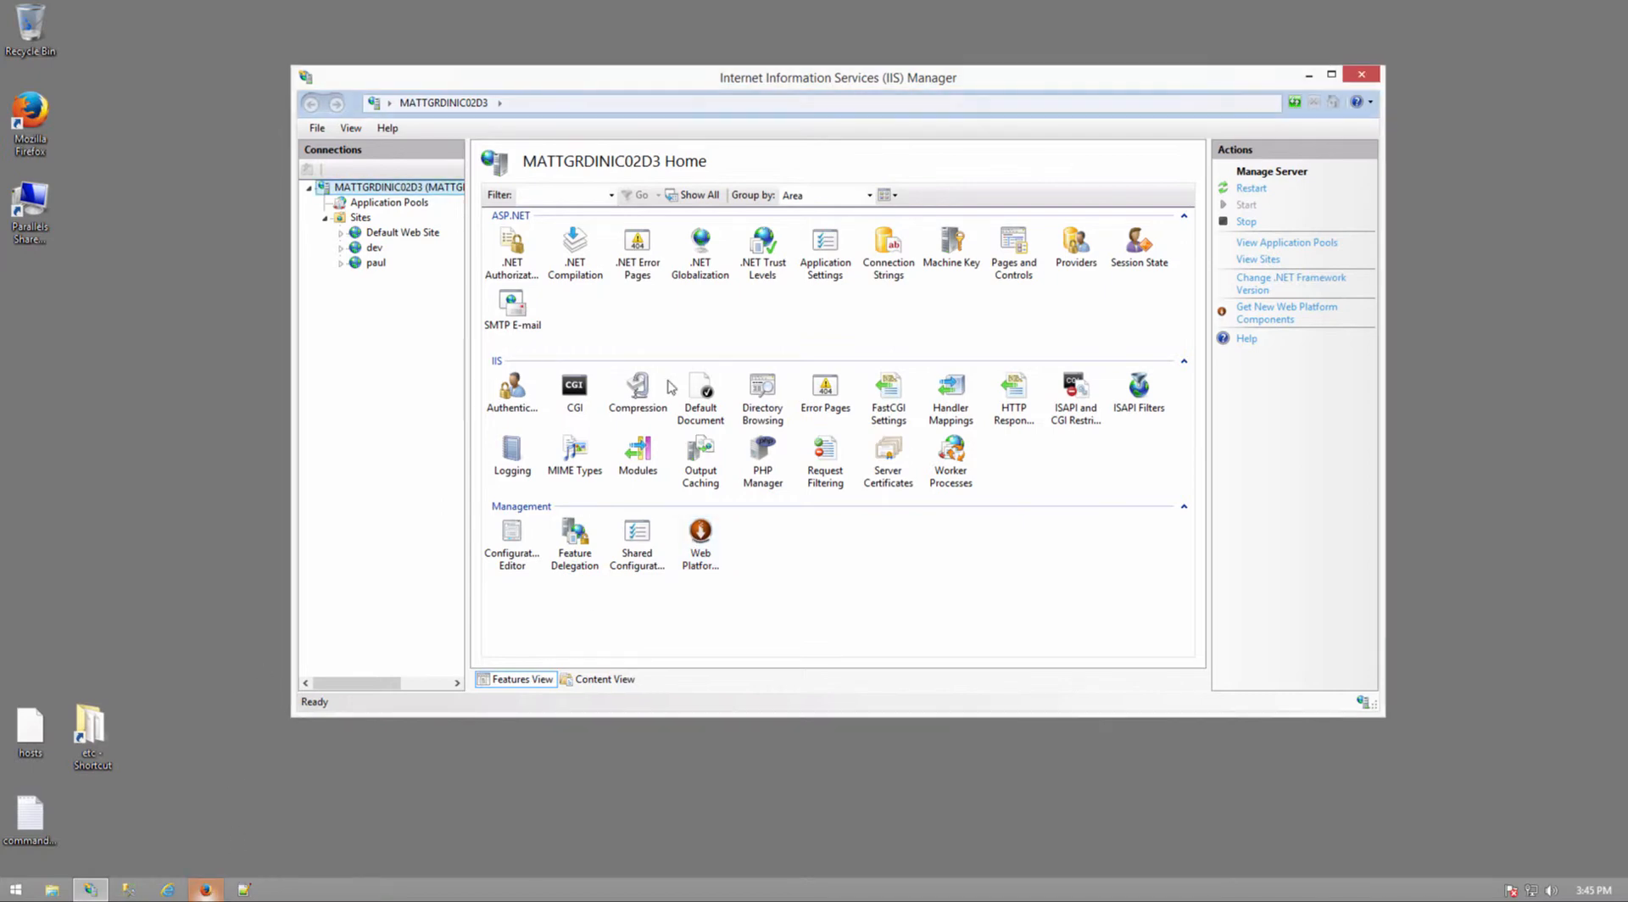
click(789, 290)
text(w)
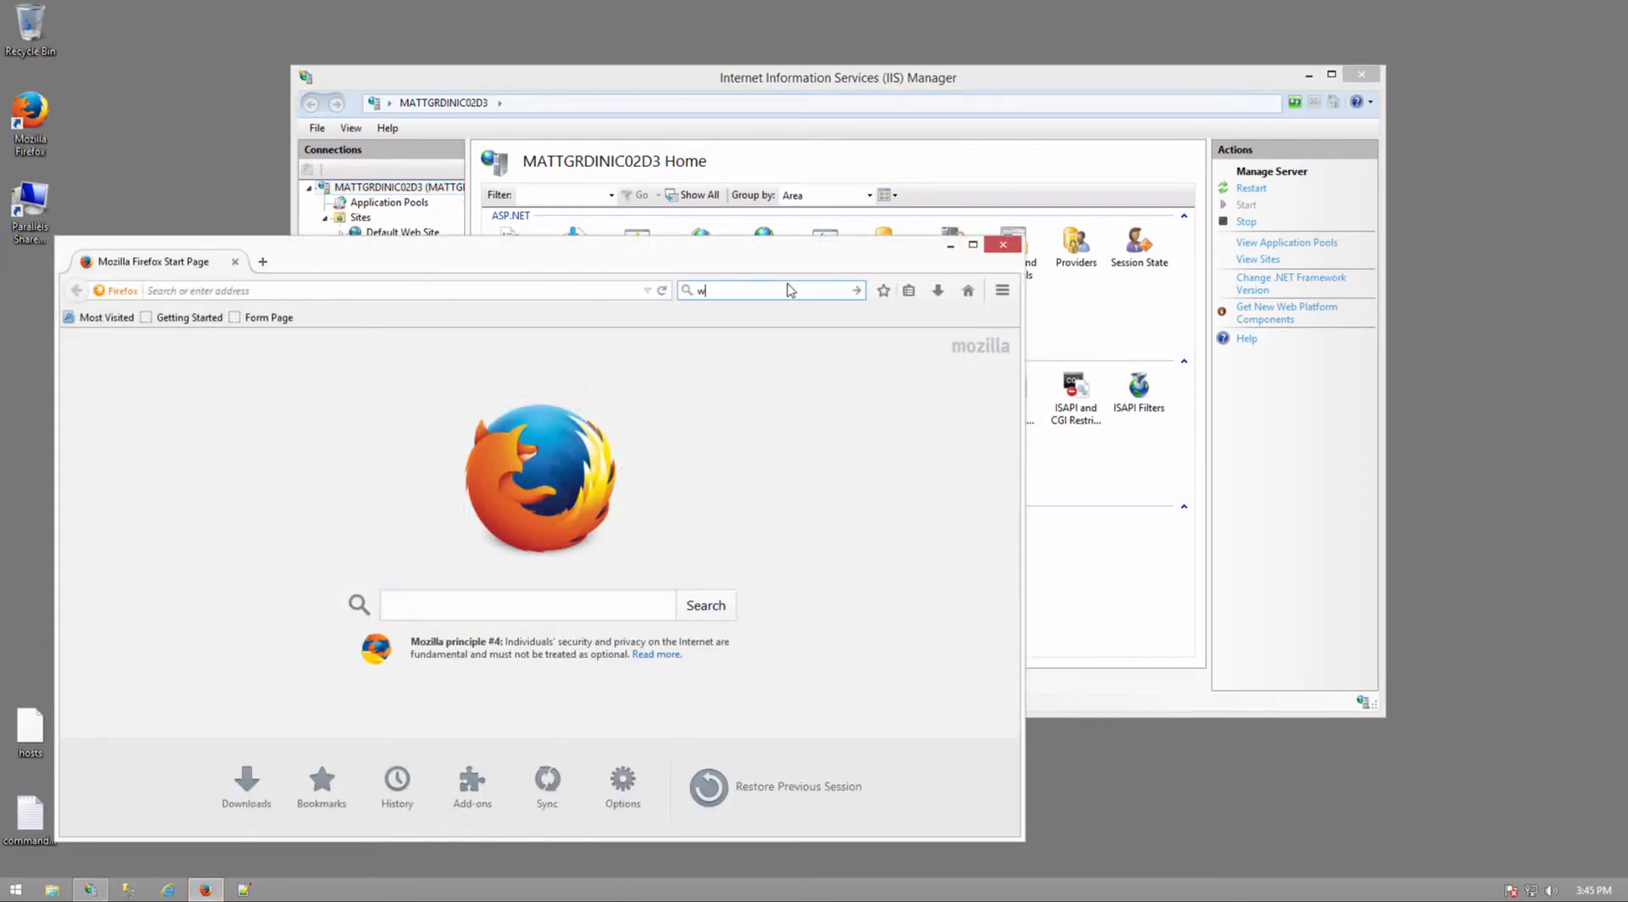
text(eb platform installe)
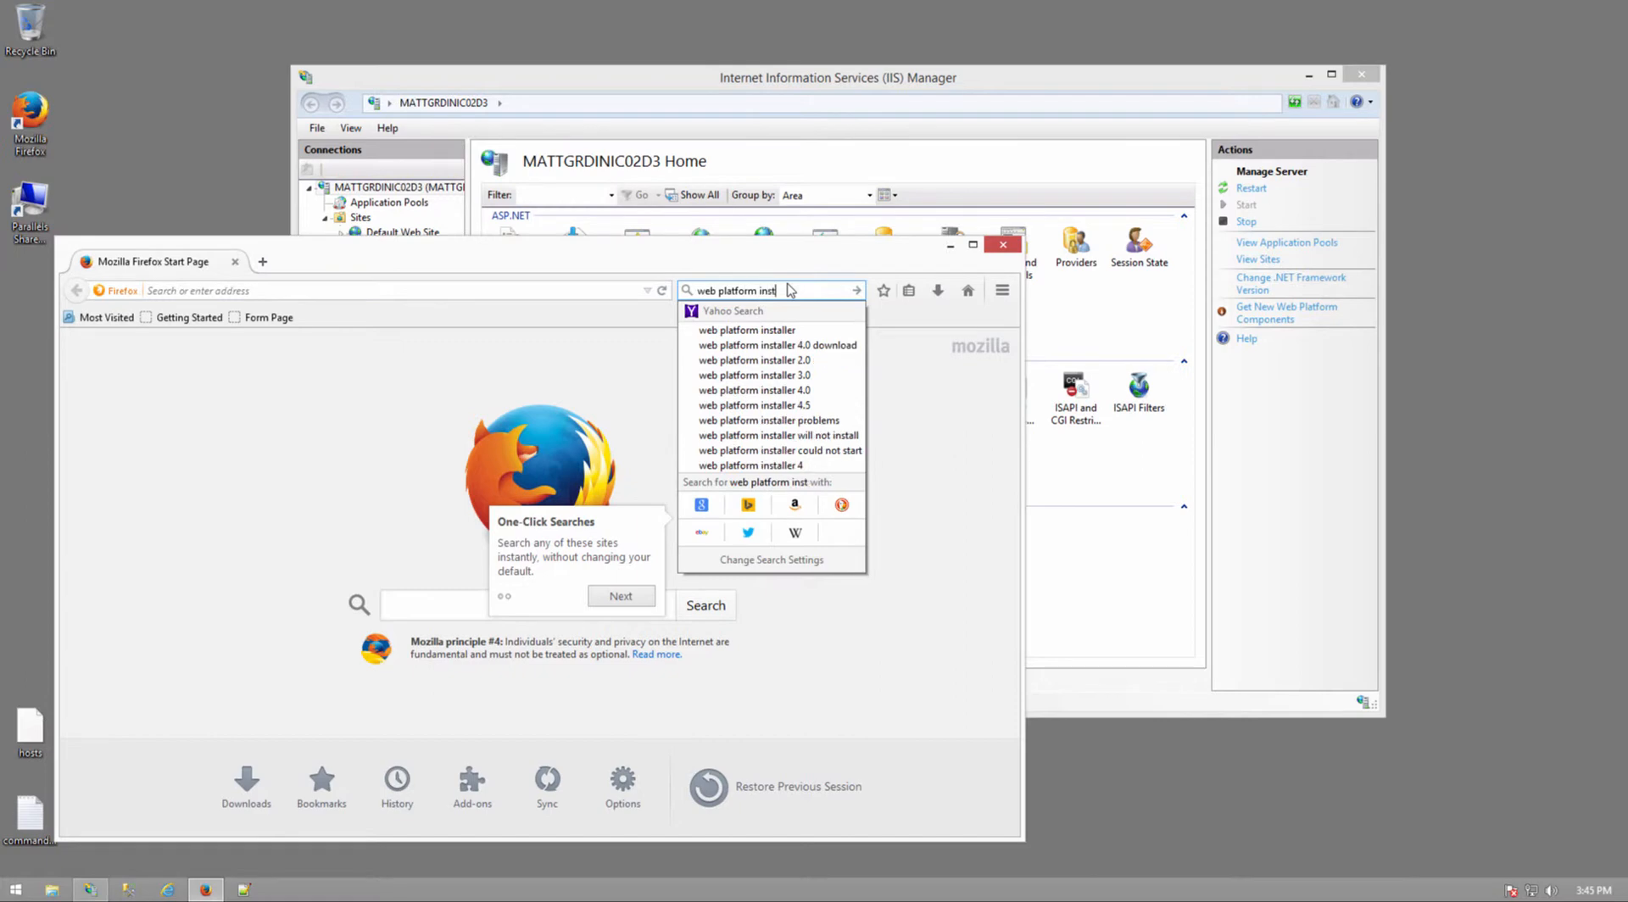
text(r)
key(Return)
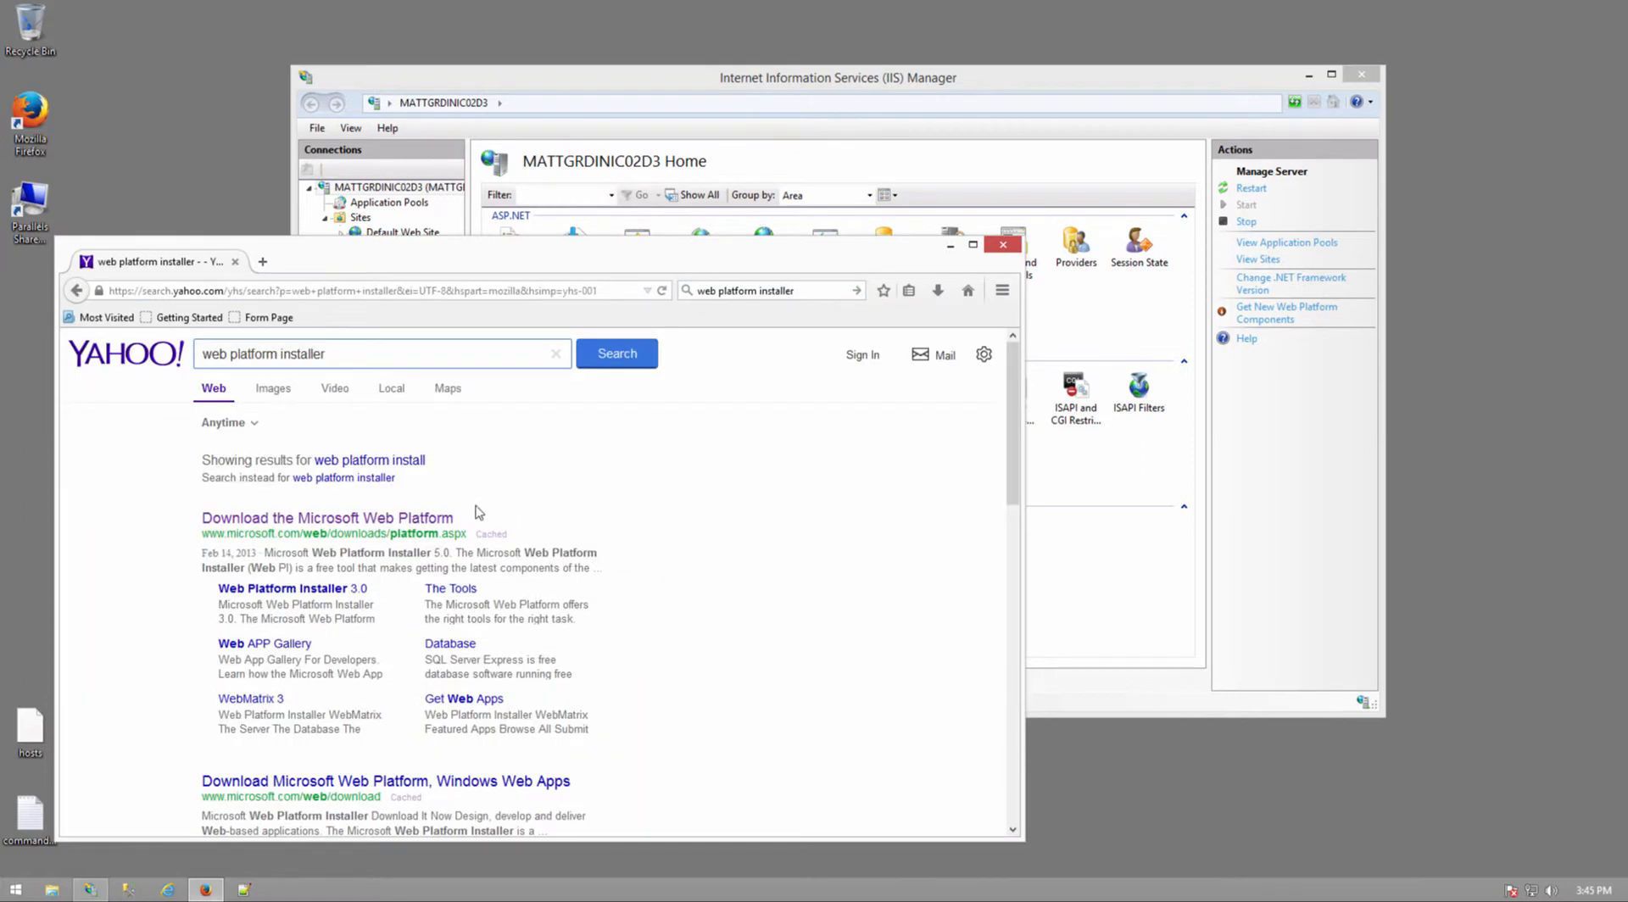
Open Microsoft's web platform download page, find the free download of Web Platform Installer 5.0, and close the browser without downloading
click(360, 519)
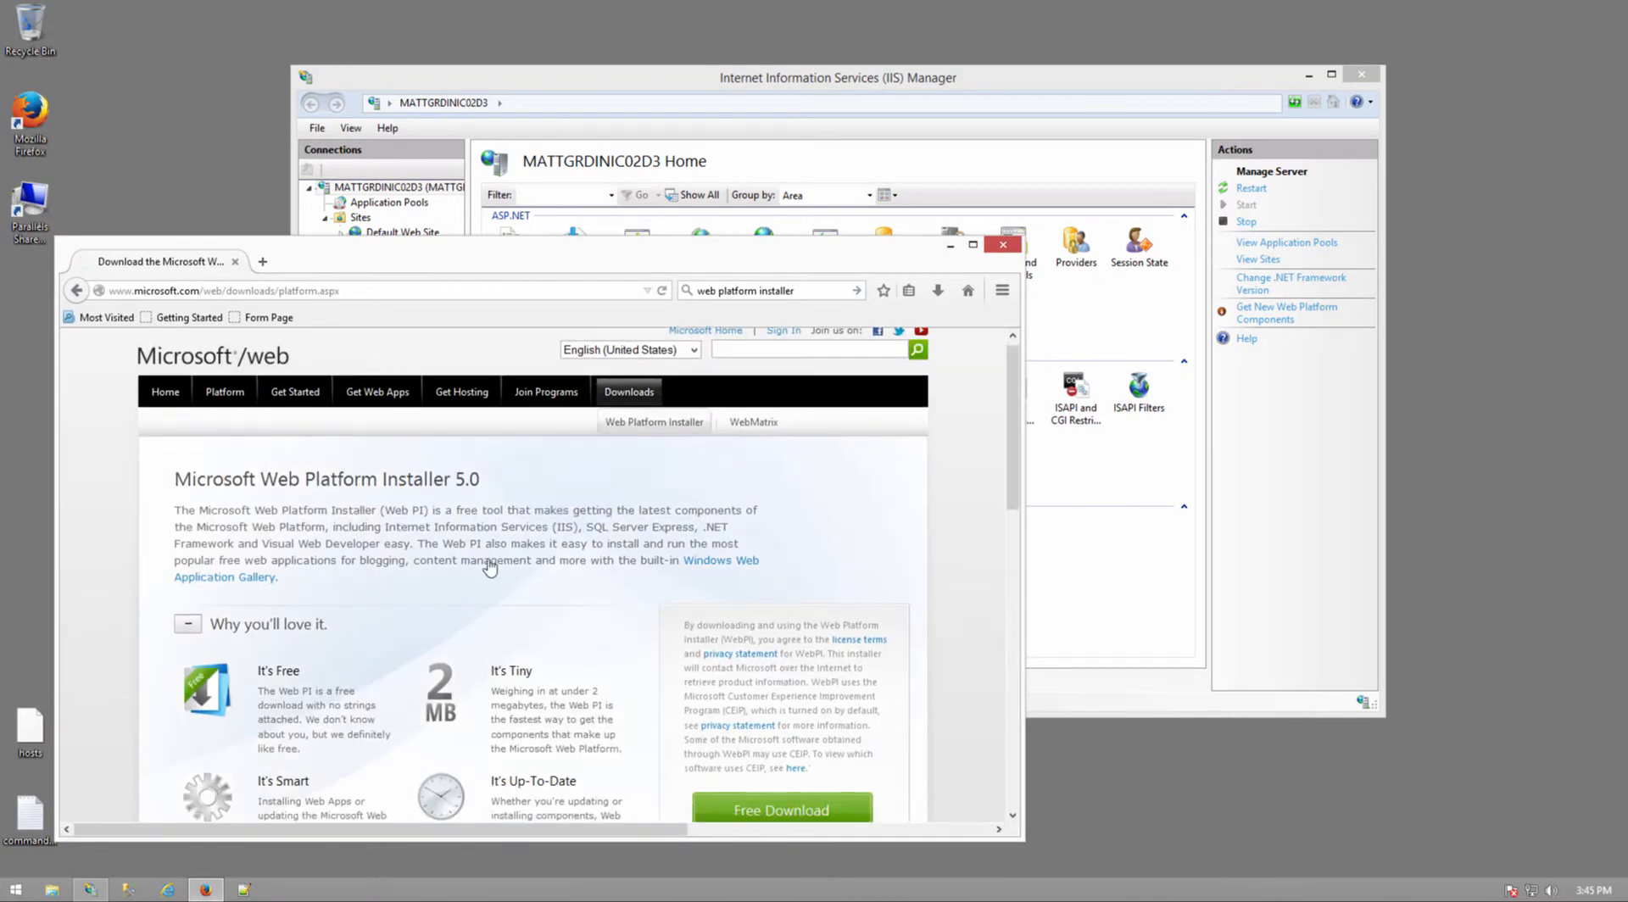
scroll(361, 522, down, 5)
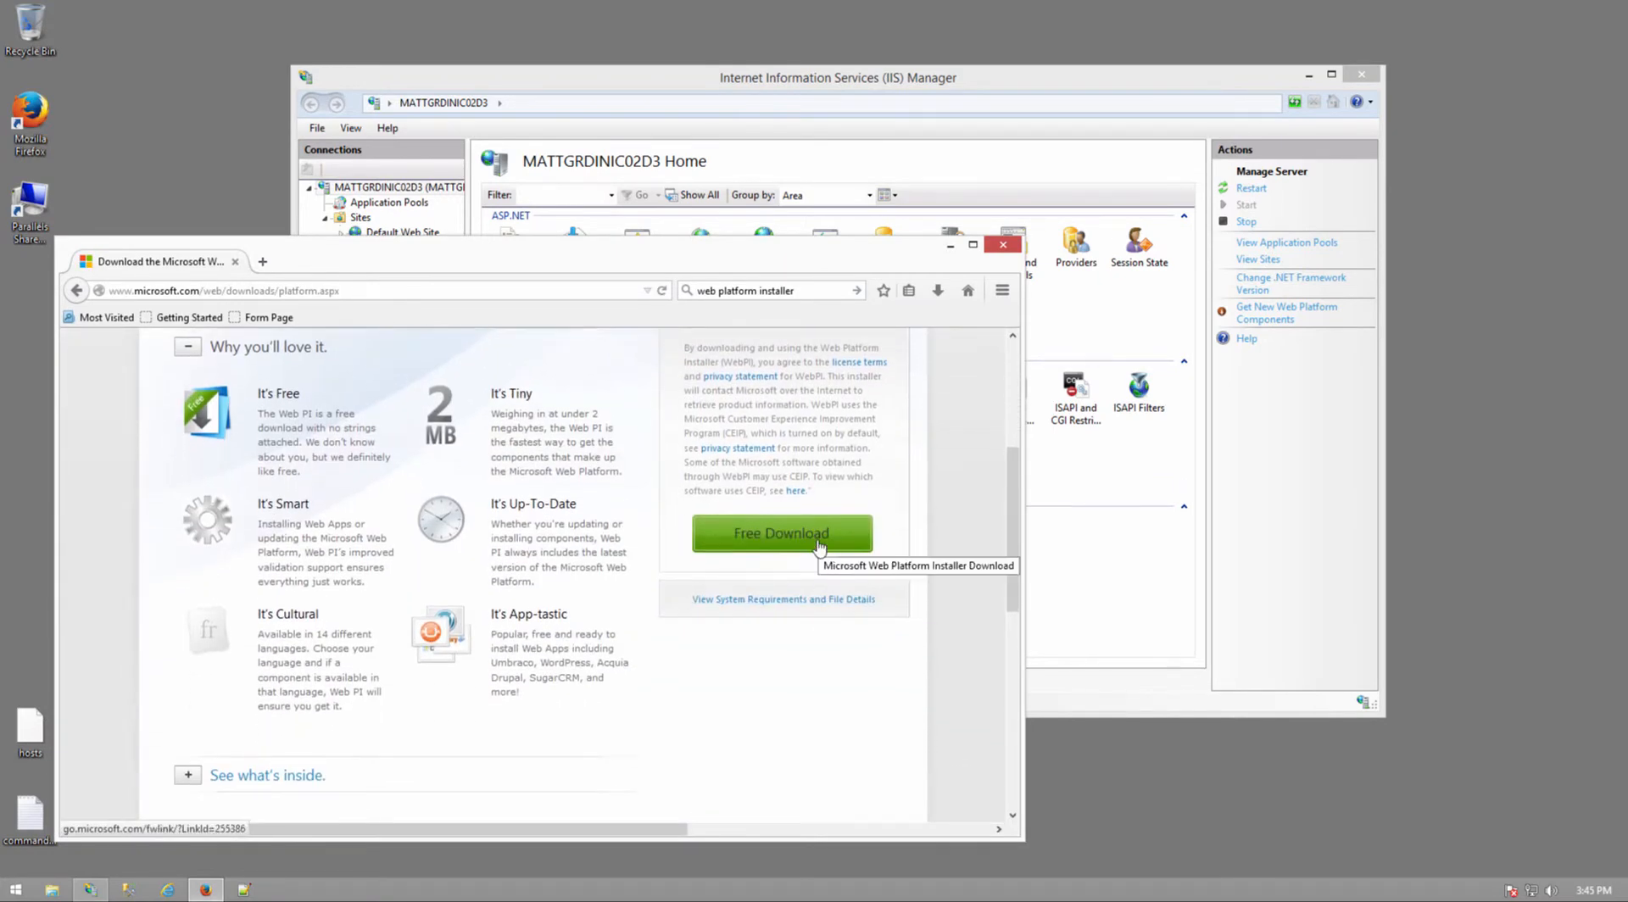
click(1004, 248)
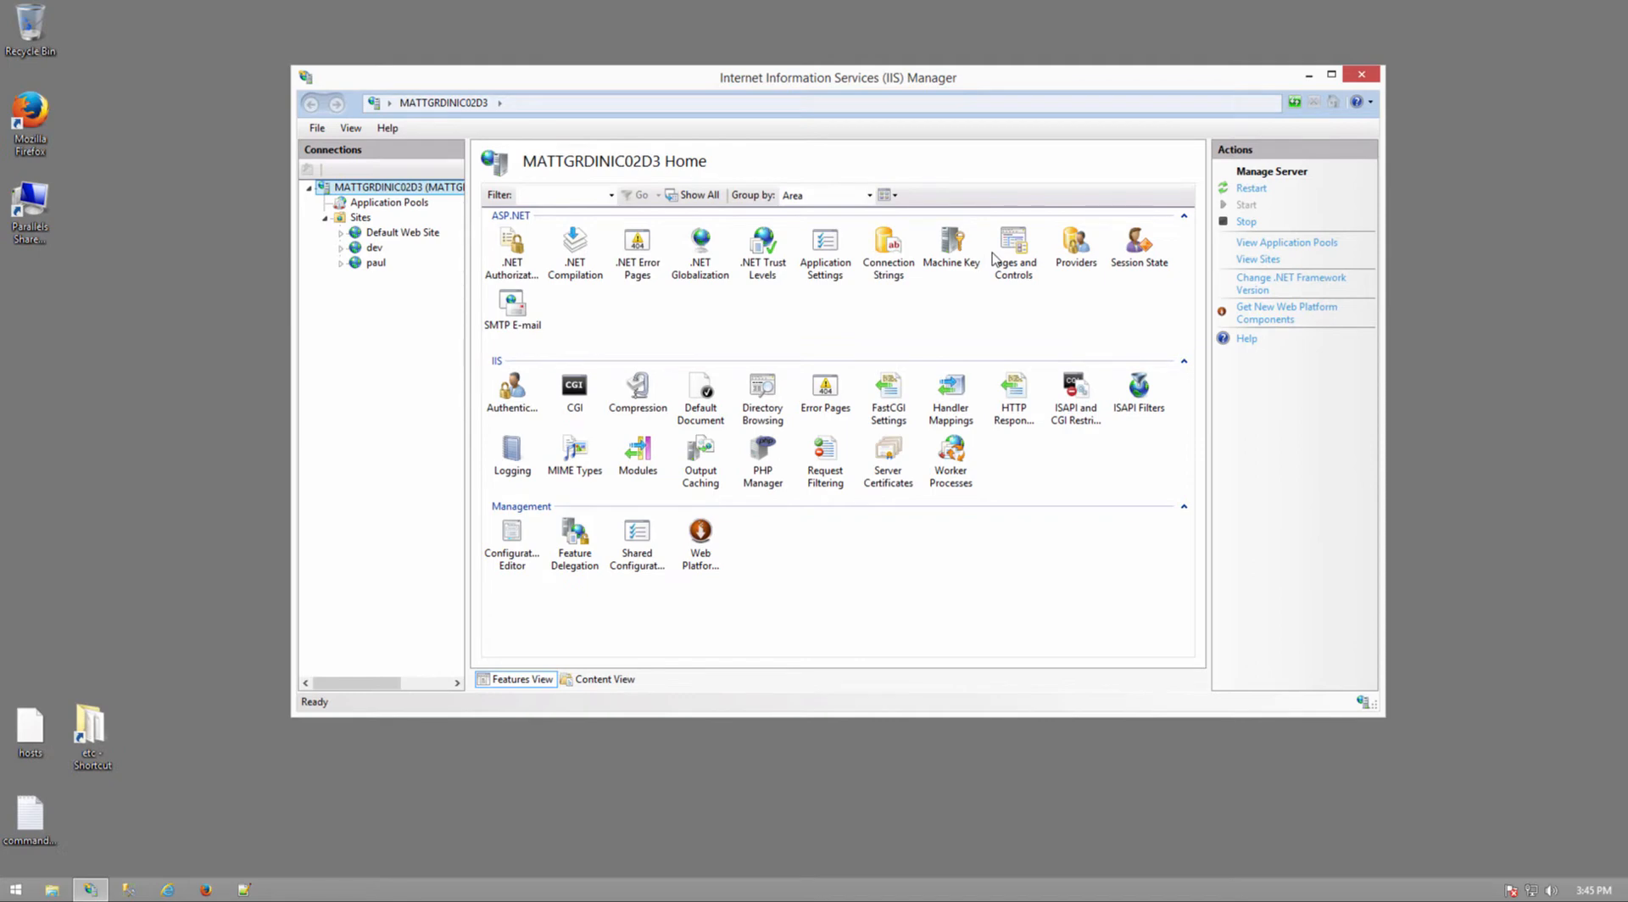
Find Microsoft Web Platform Installer from the Start screen, launch it, and allow it to make changes to the computer
key(super)
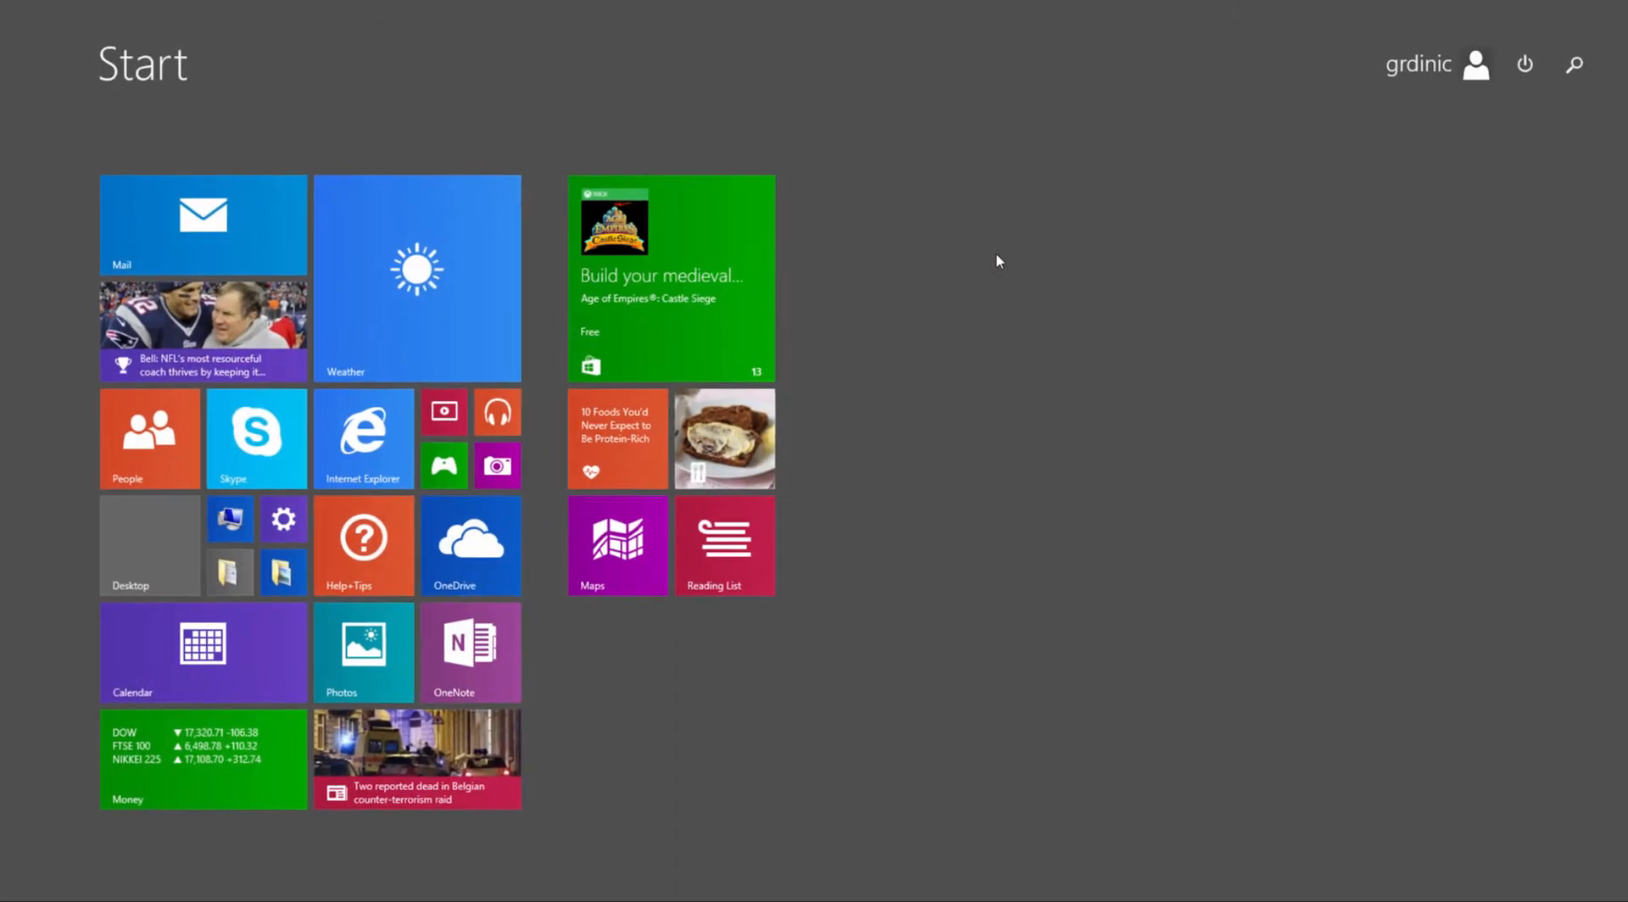
text(web platform Installer)
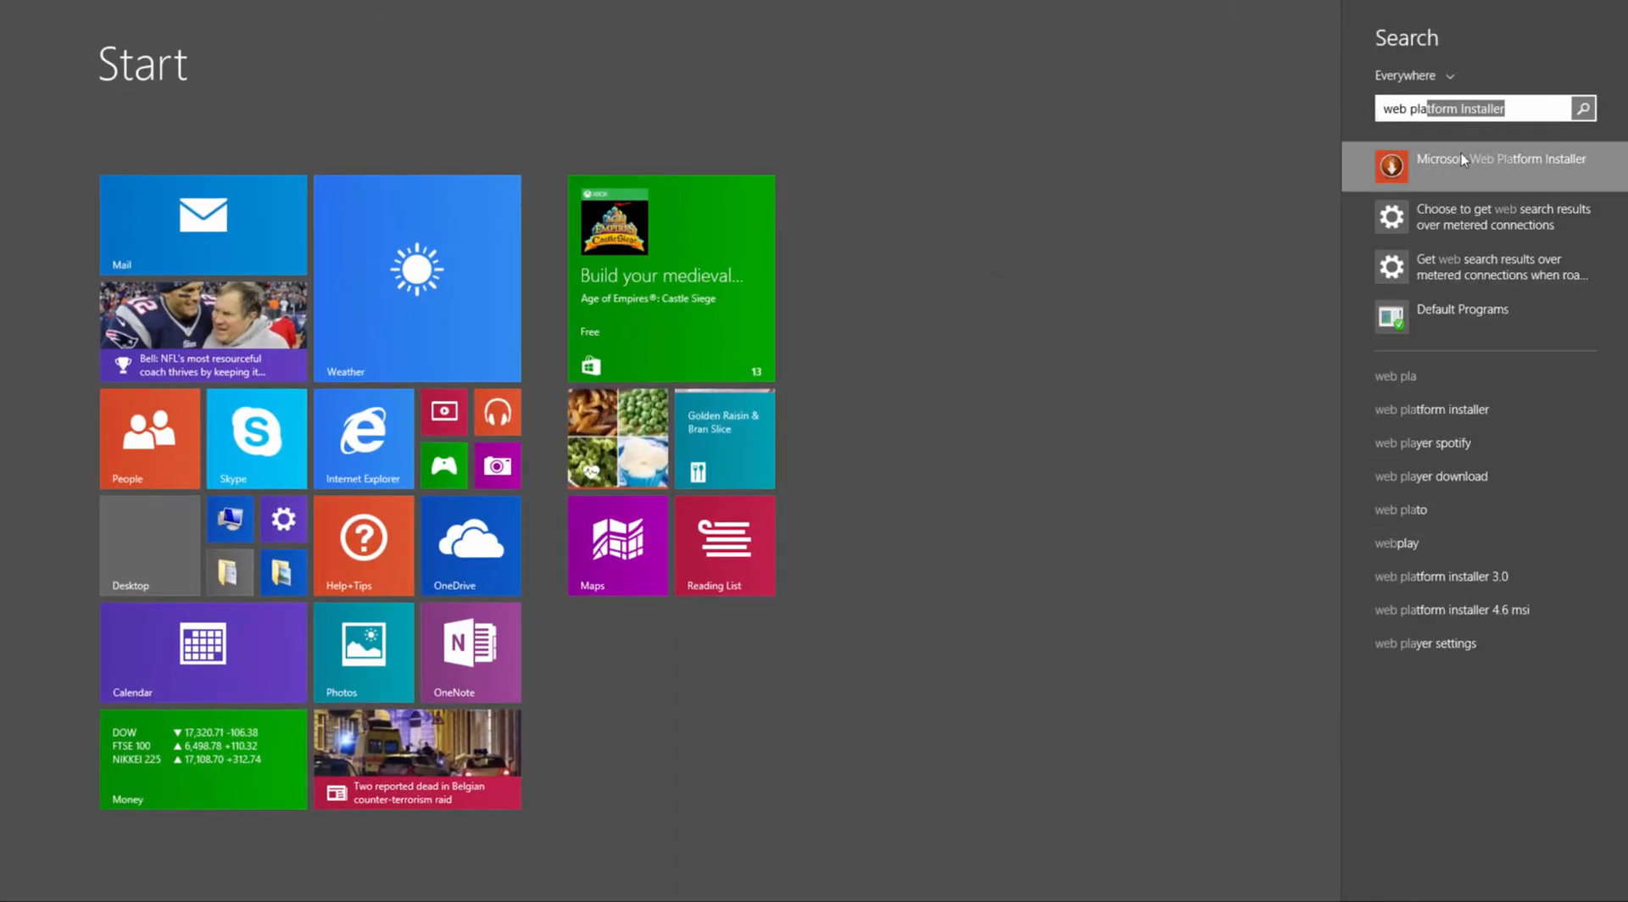
click(1463, 154)
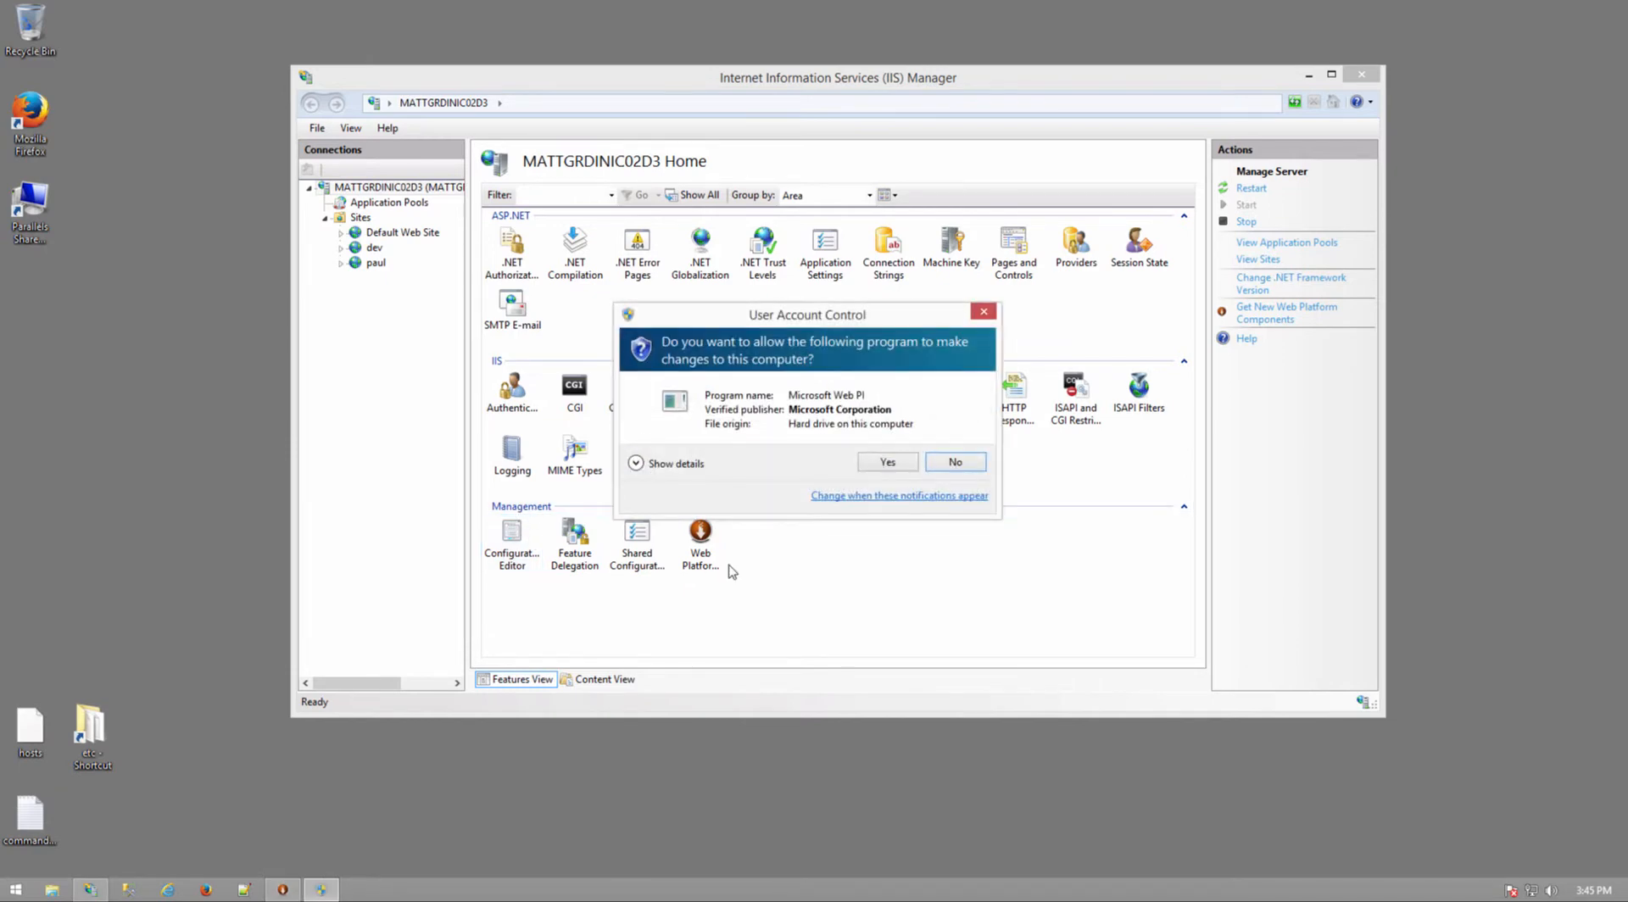
click(890, 464)
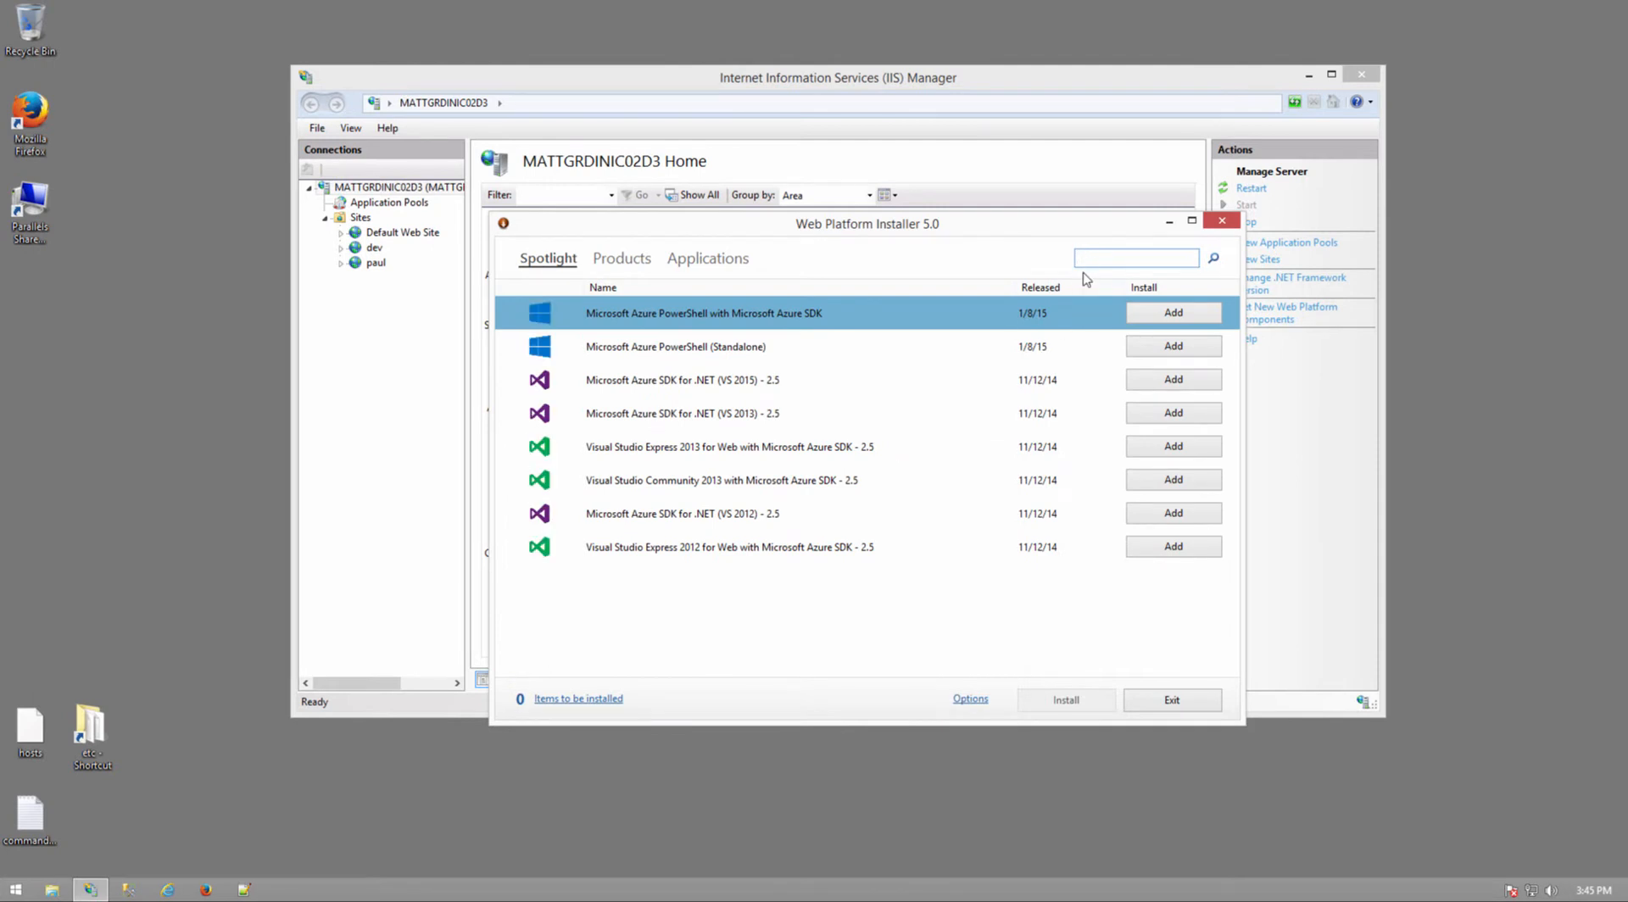
Search the Web Platform Installer for "php" and look through the results for PHP Manager for IIS
text(php)
key(Return)
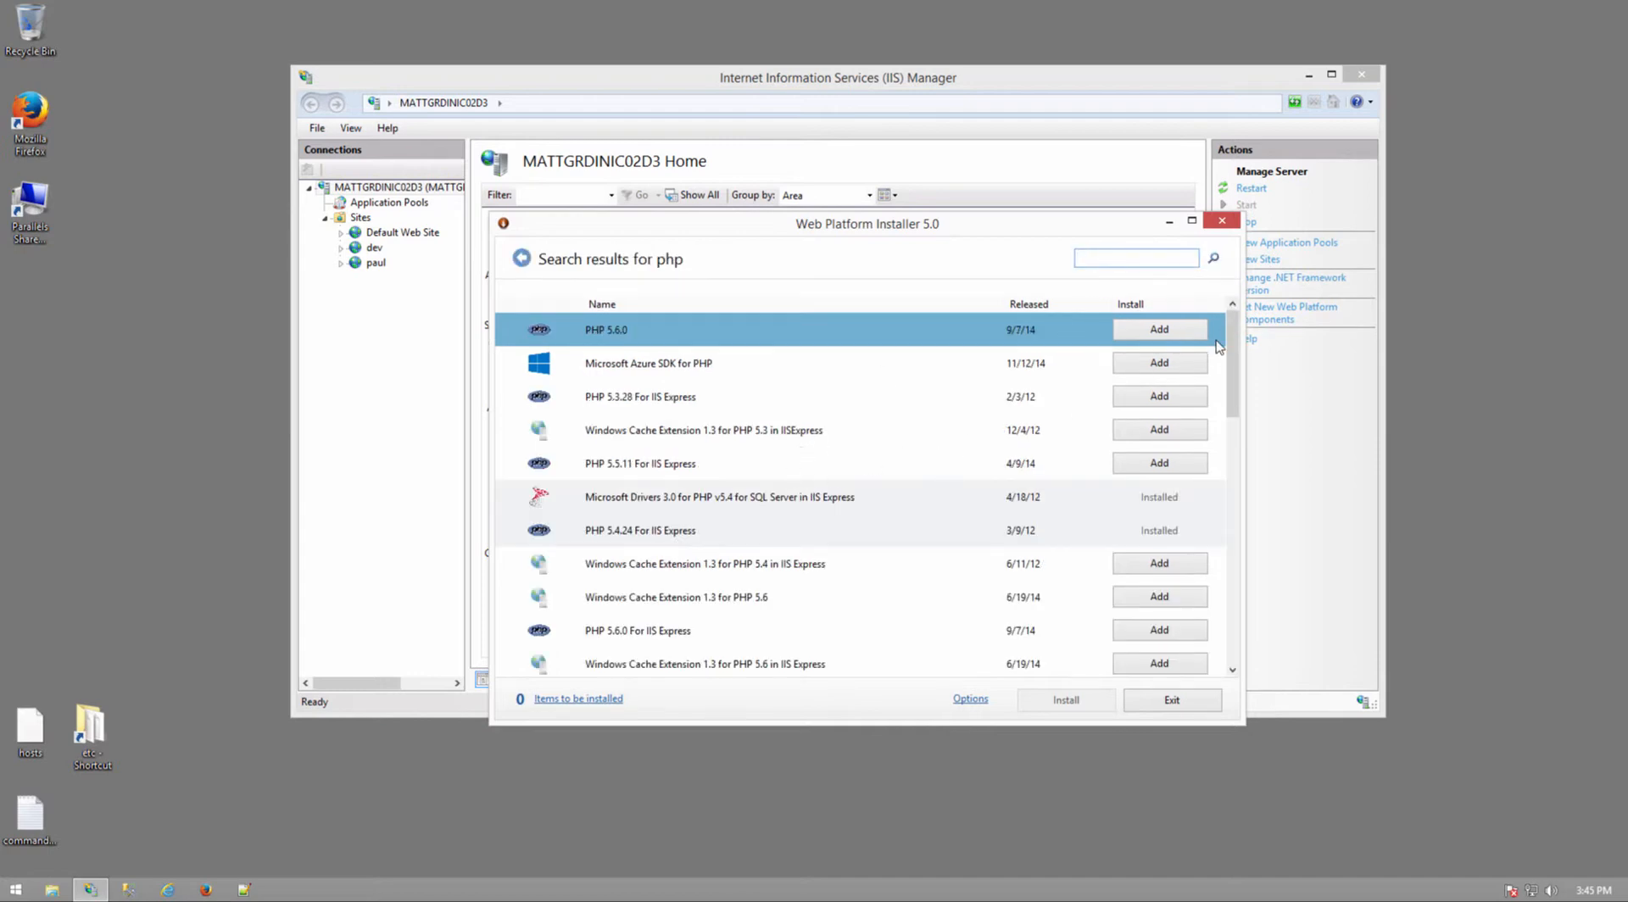
drag(1224, 348, 1224, 445)
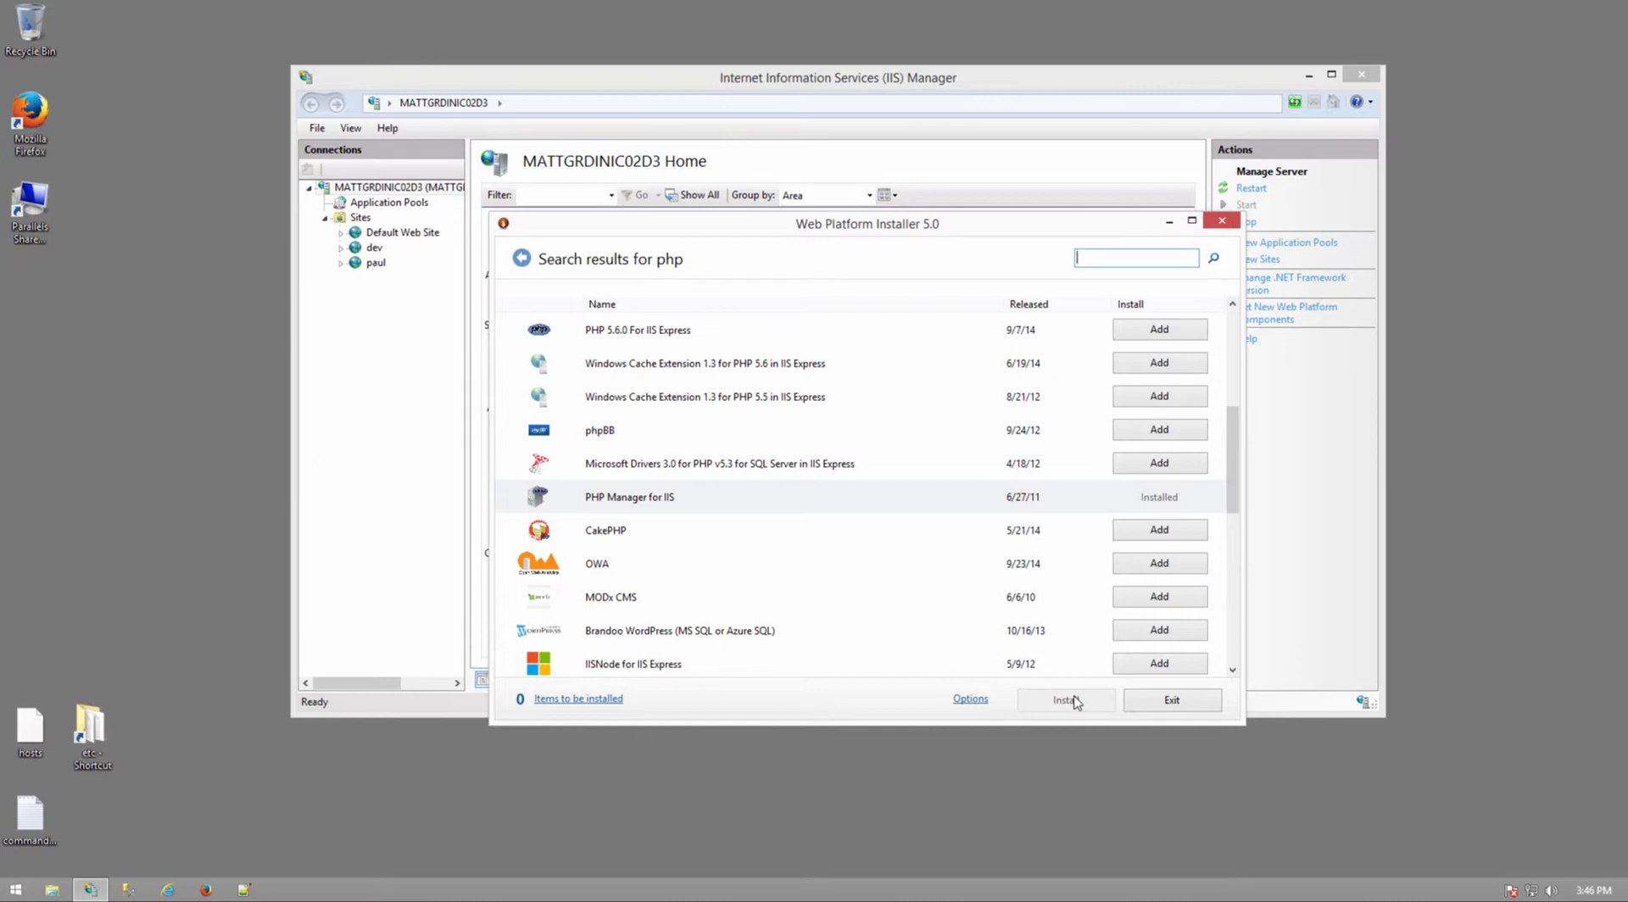
Search for "mysql" and "sql server" packages, select SQL Server 2008 Express with Advanced Services, and exit the installer
text(mysql)
key(Return)
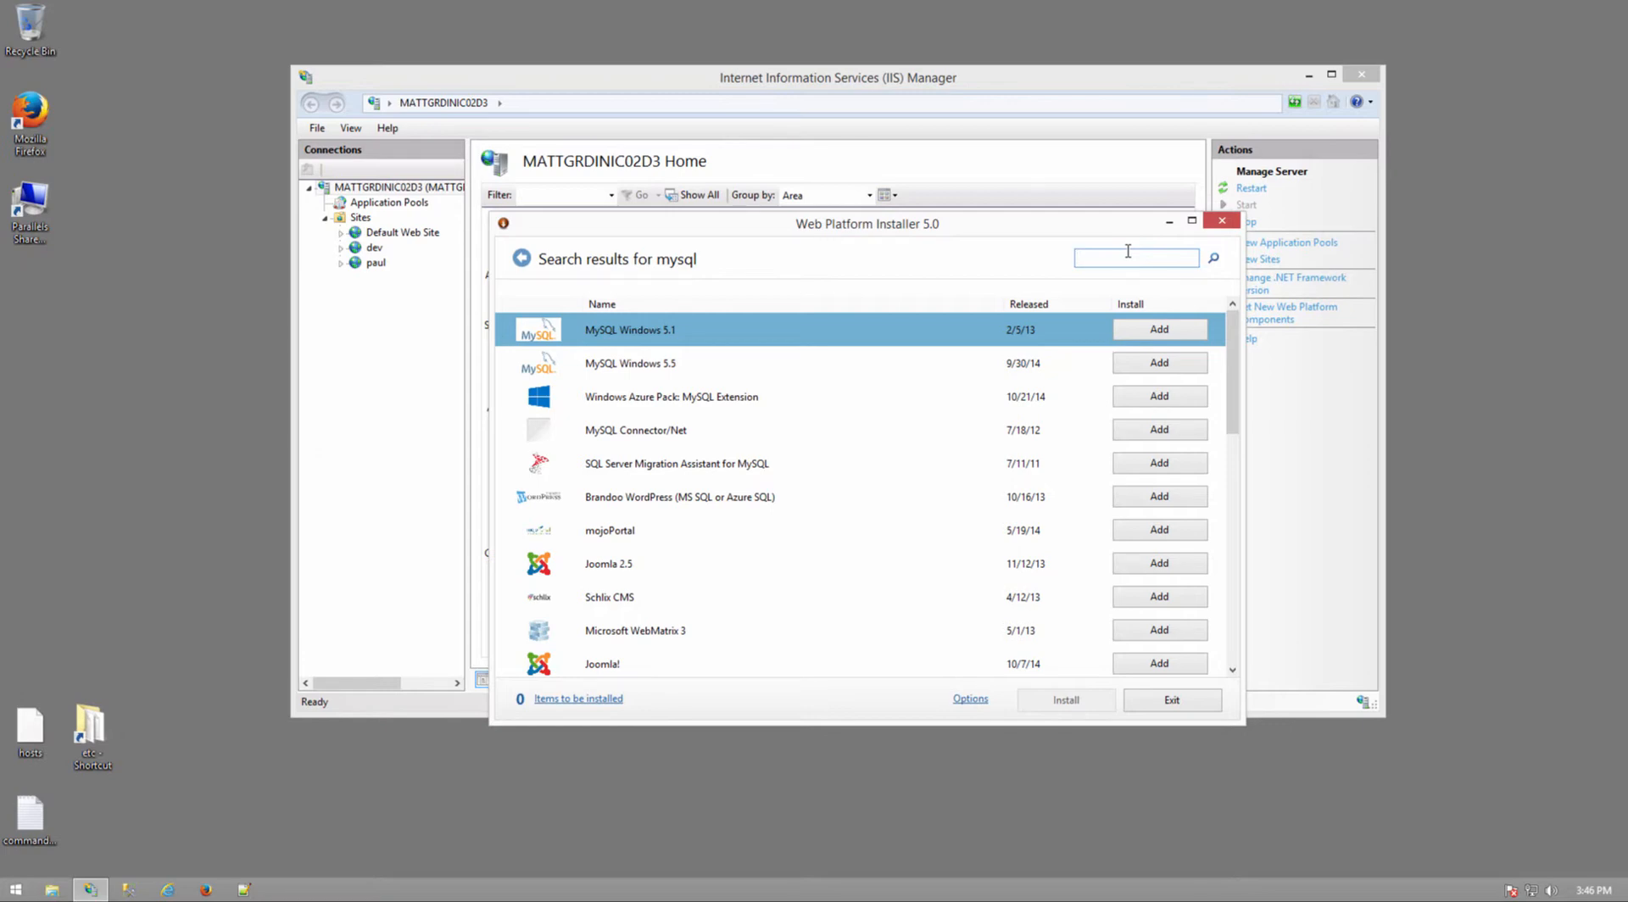
text(sql server)
key(Return)
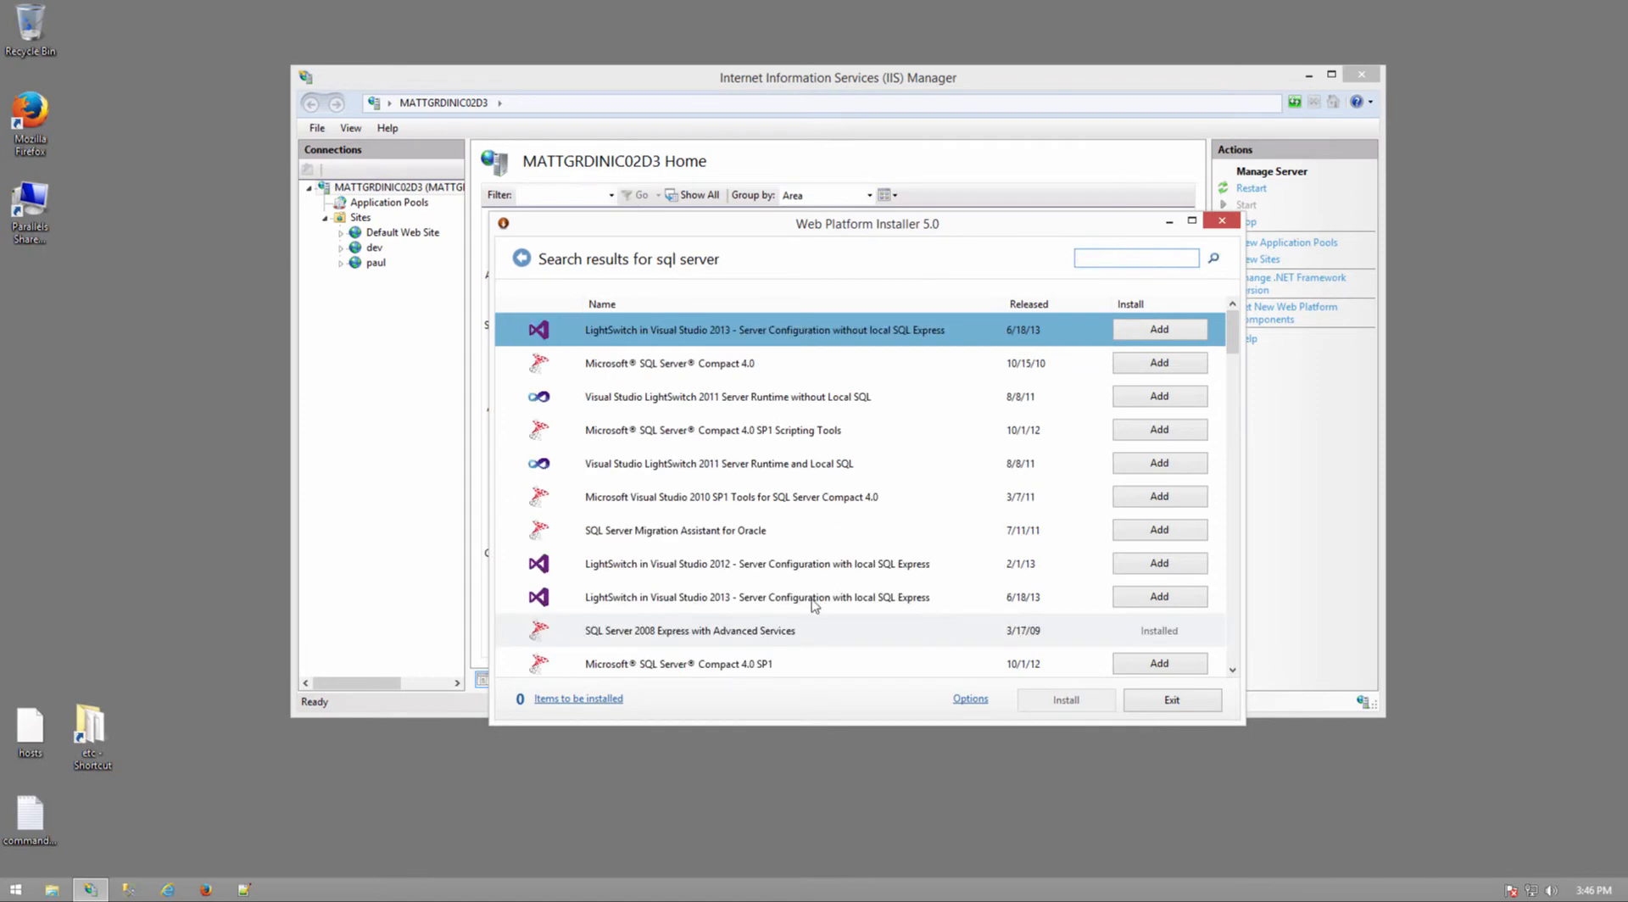
click(719, 638)
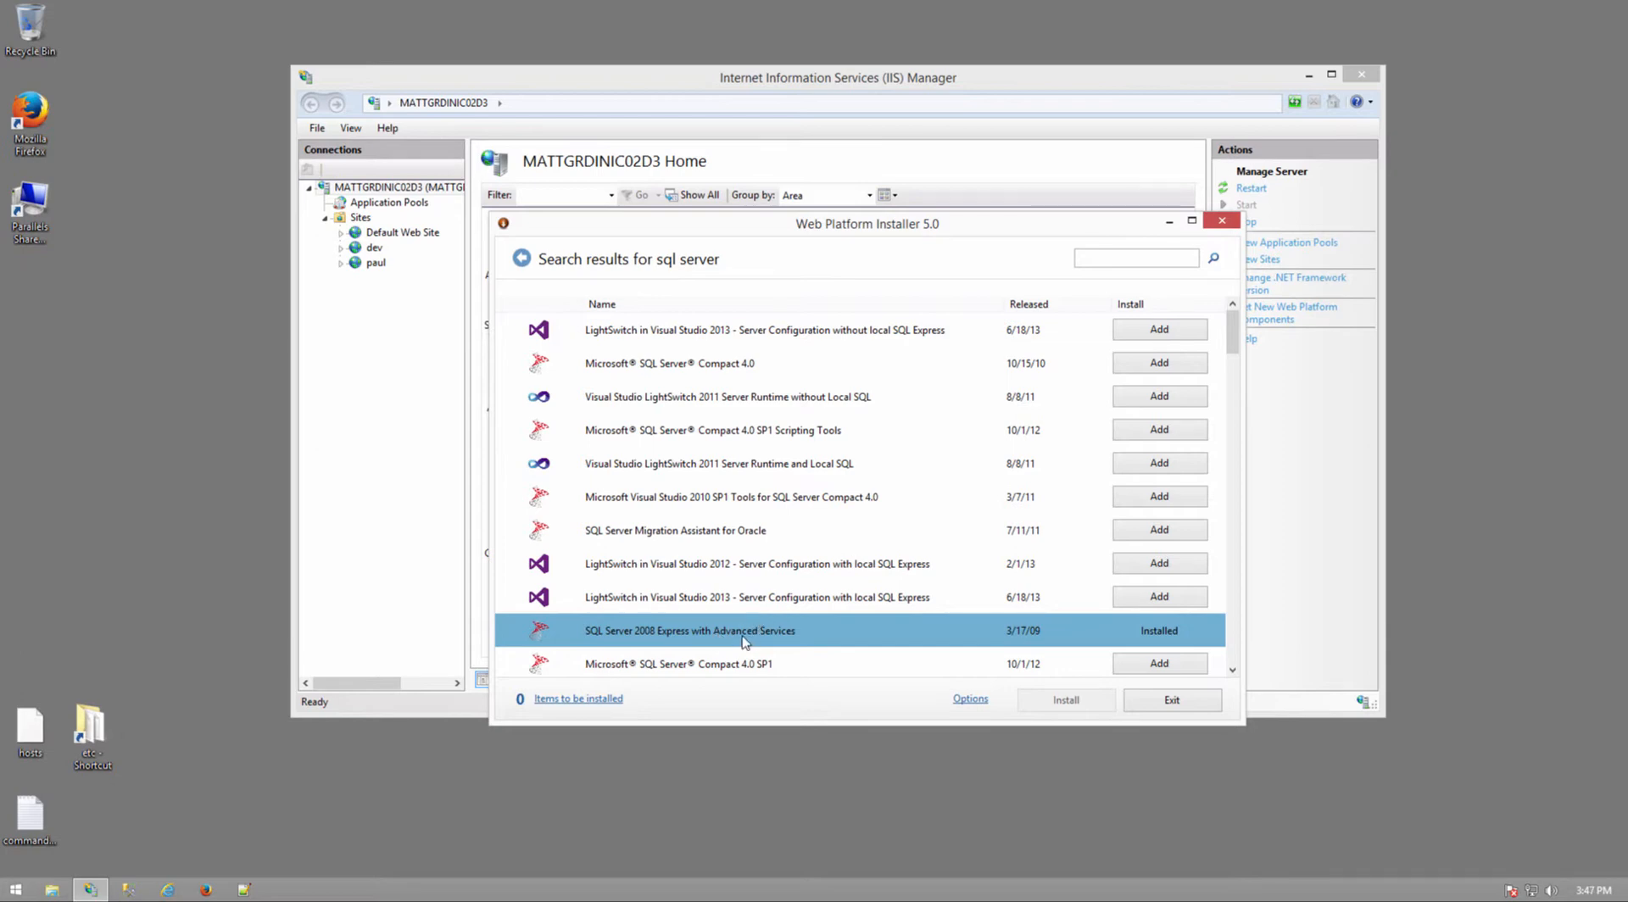
click(1171, 700)
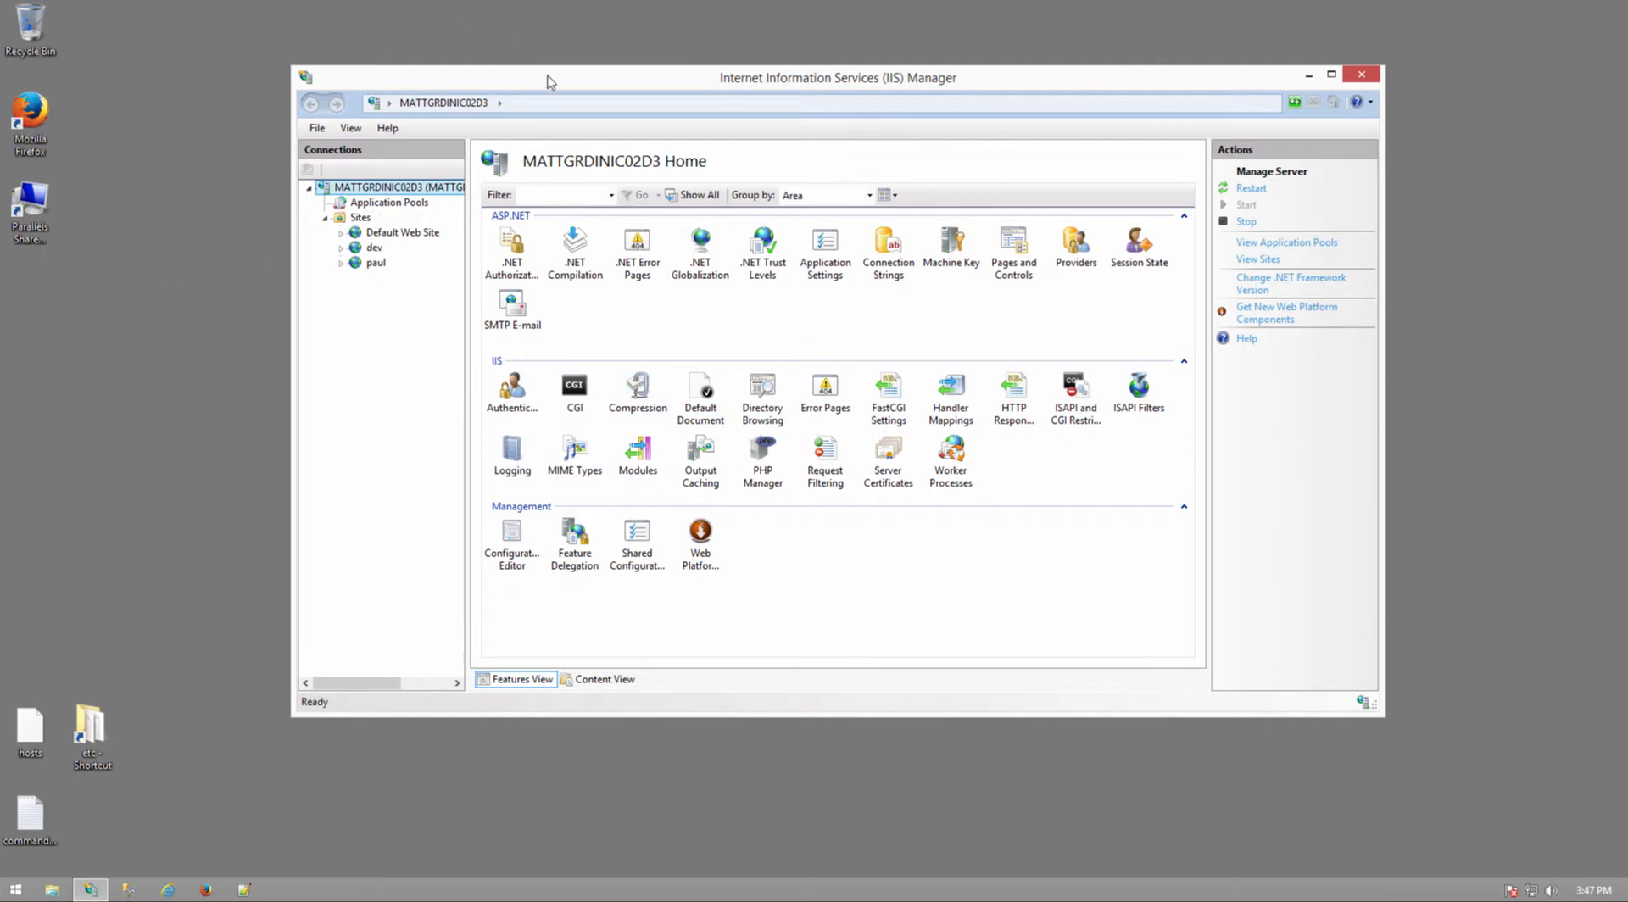
drag(545, 79, 543, 83)
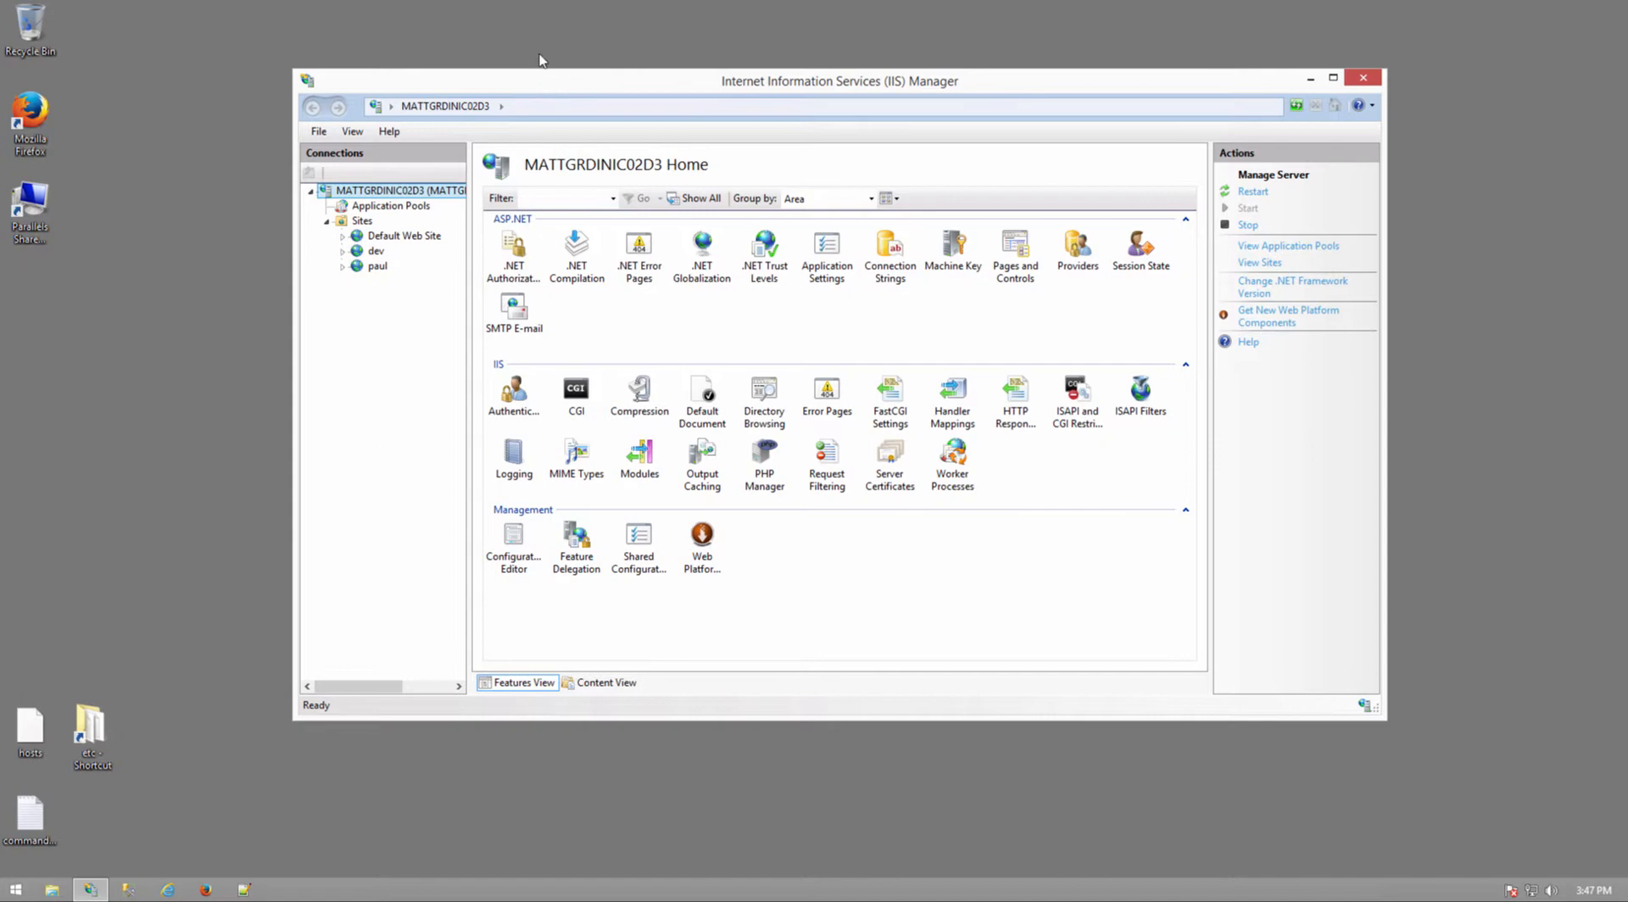
drag(577, 94, 584, 94)
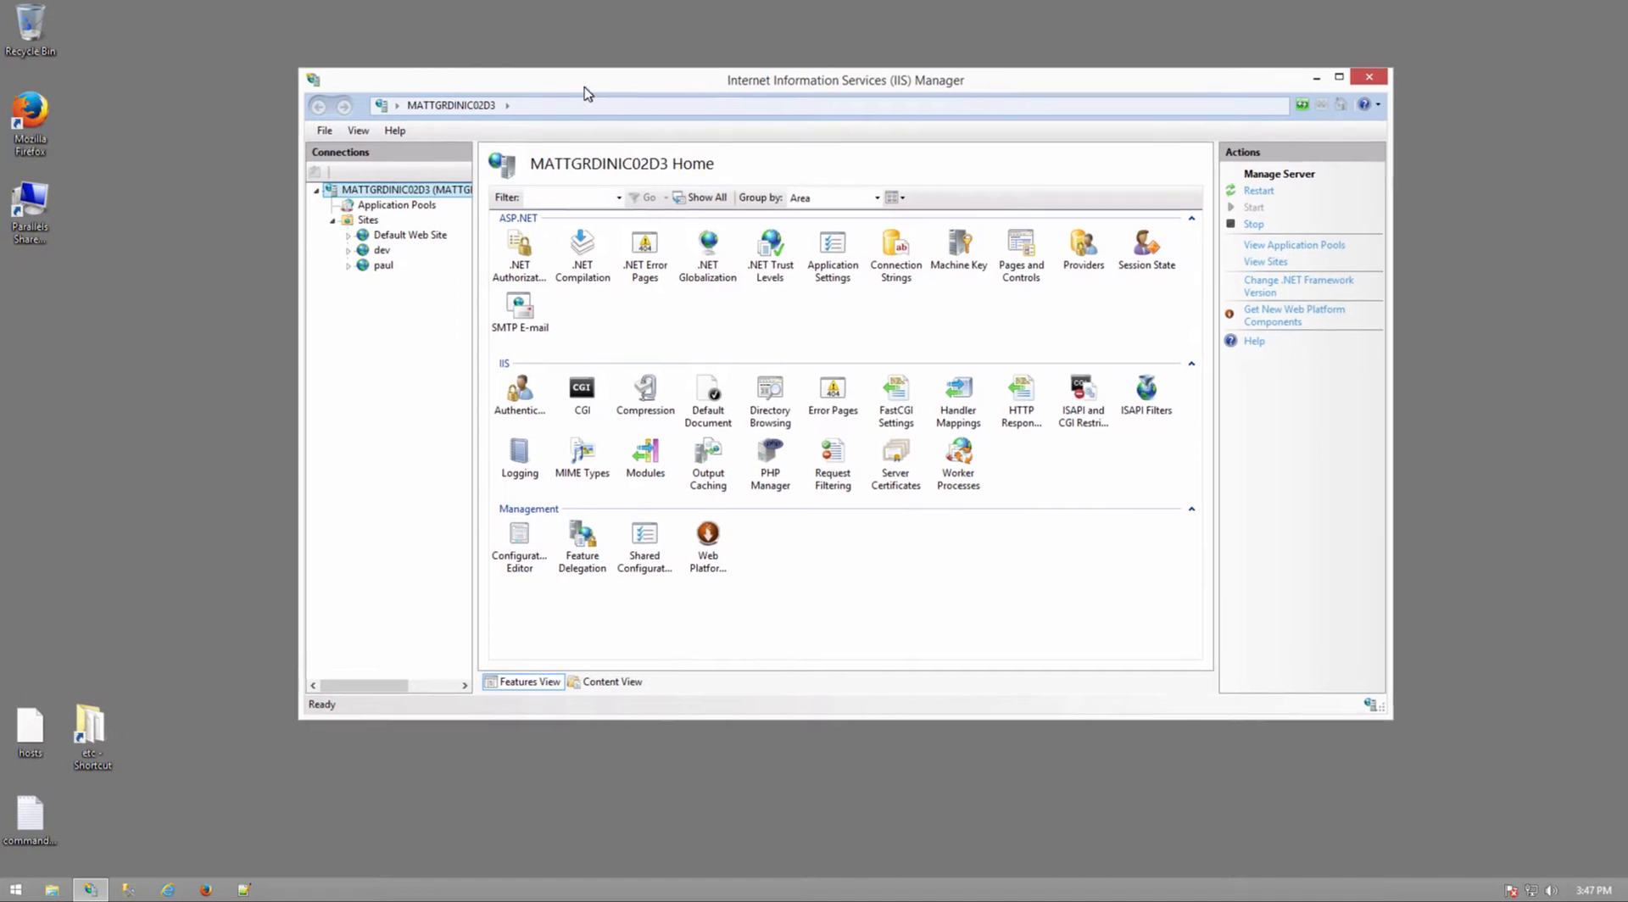
Browse in File Explorer to C:\inetpub\wwwroot\rackforms, select all of its contents, and shift the window to uncover the IIS site tree
click(52, 890)
double_click(713, 368)
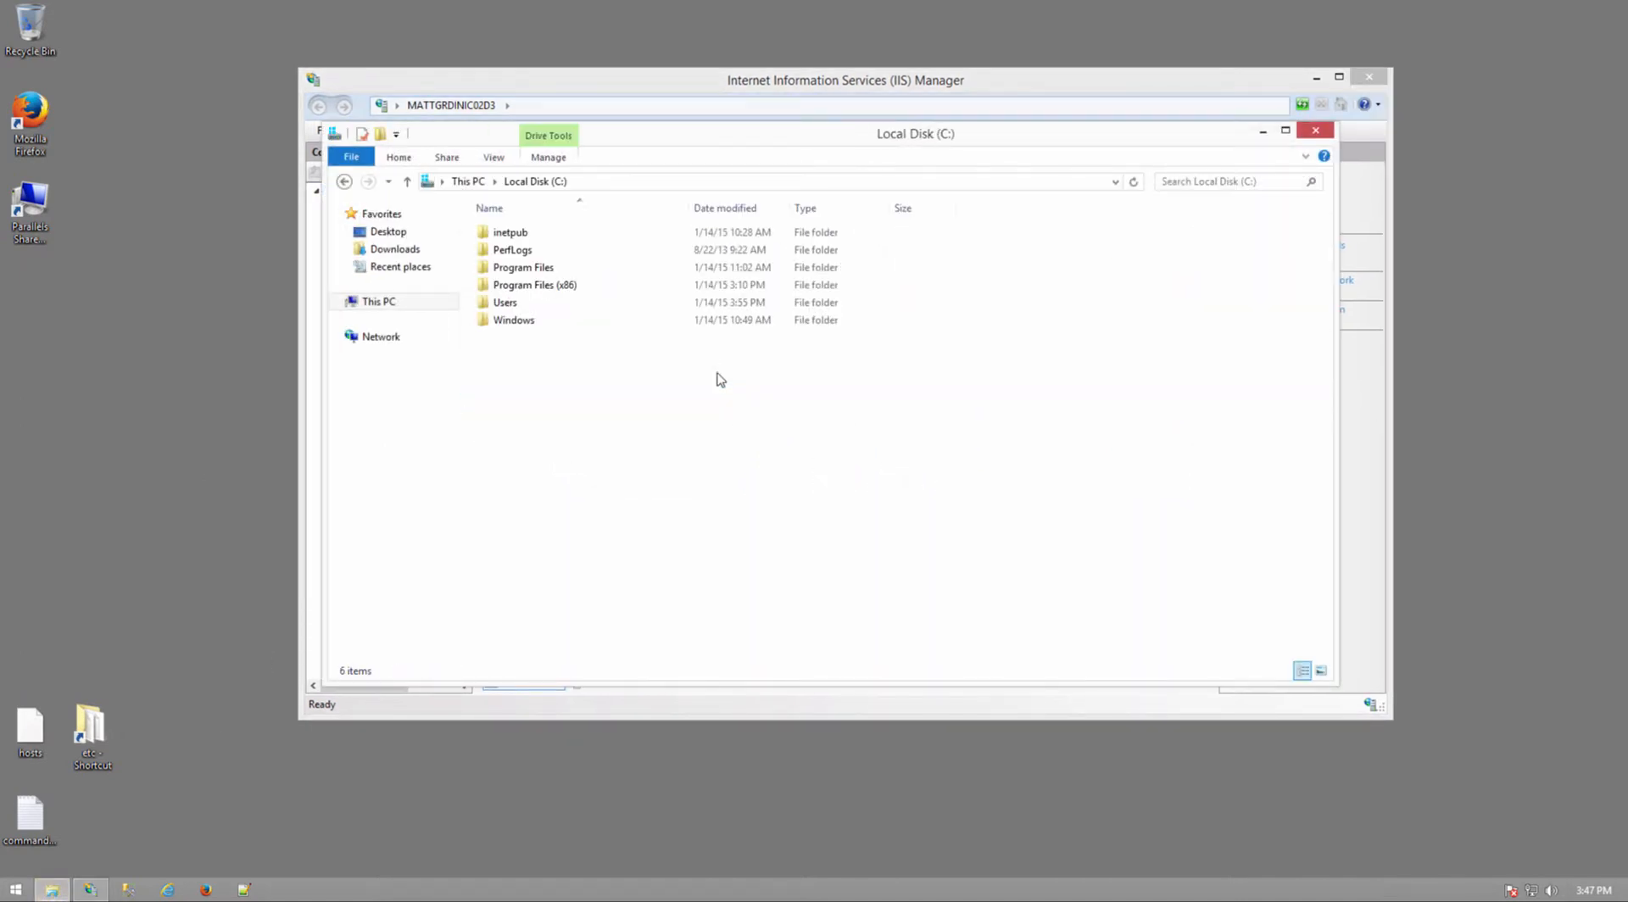
double_click(521, 236)
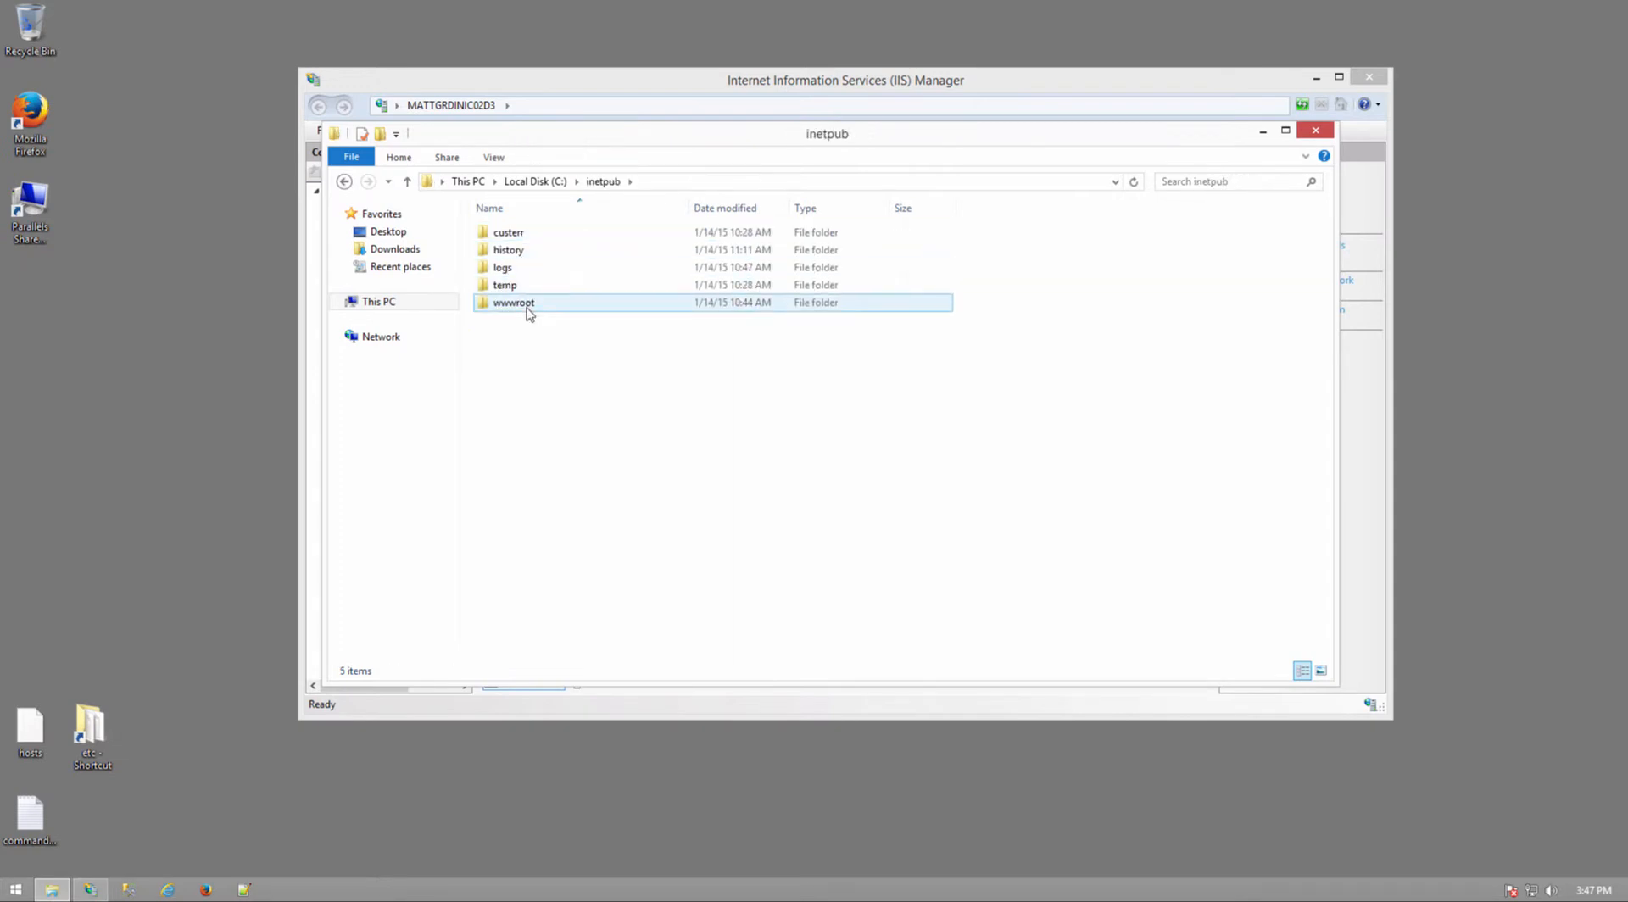
double_click(518, 302)
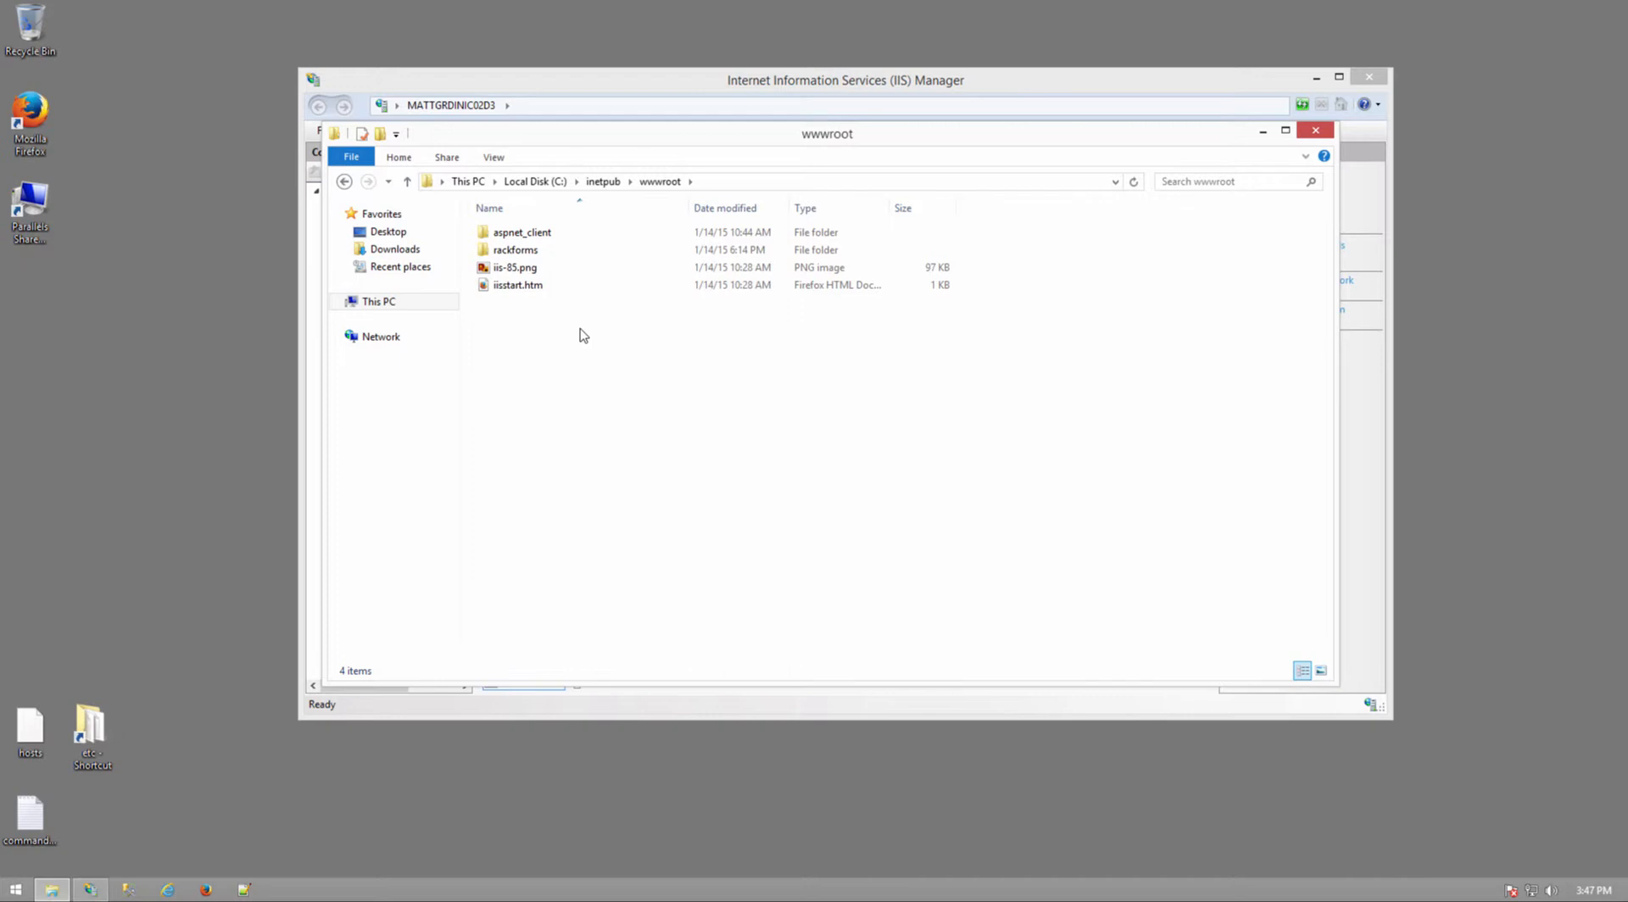
double_click(524, 252)
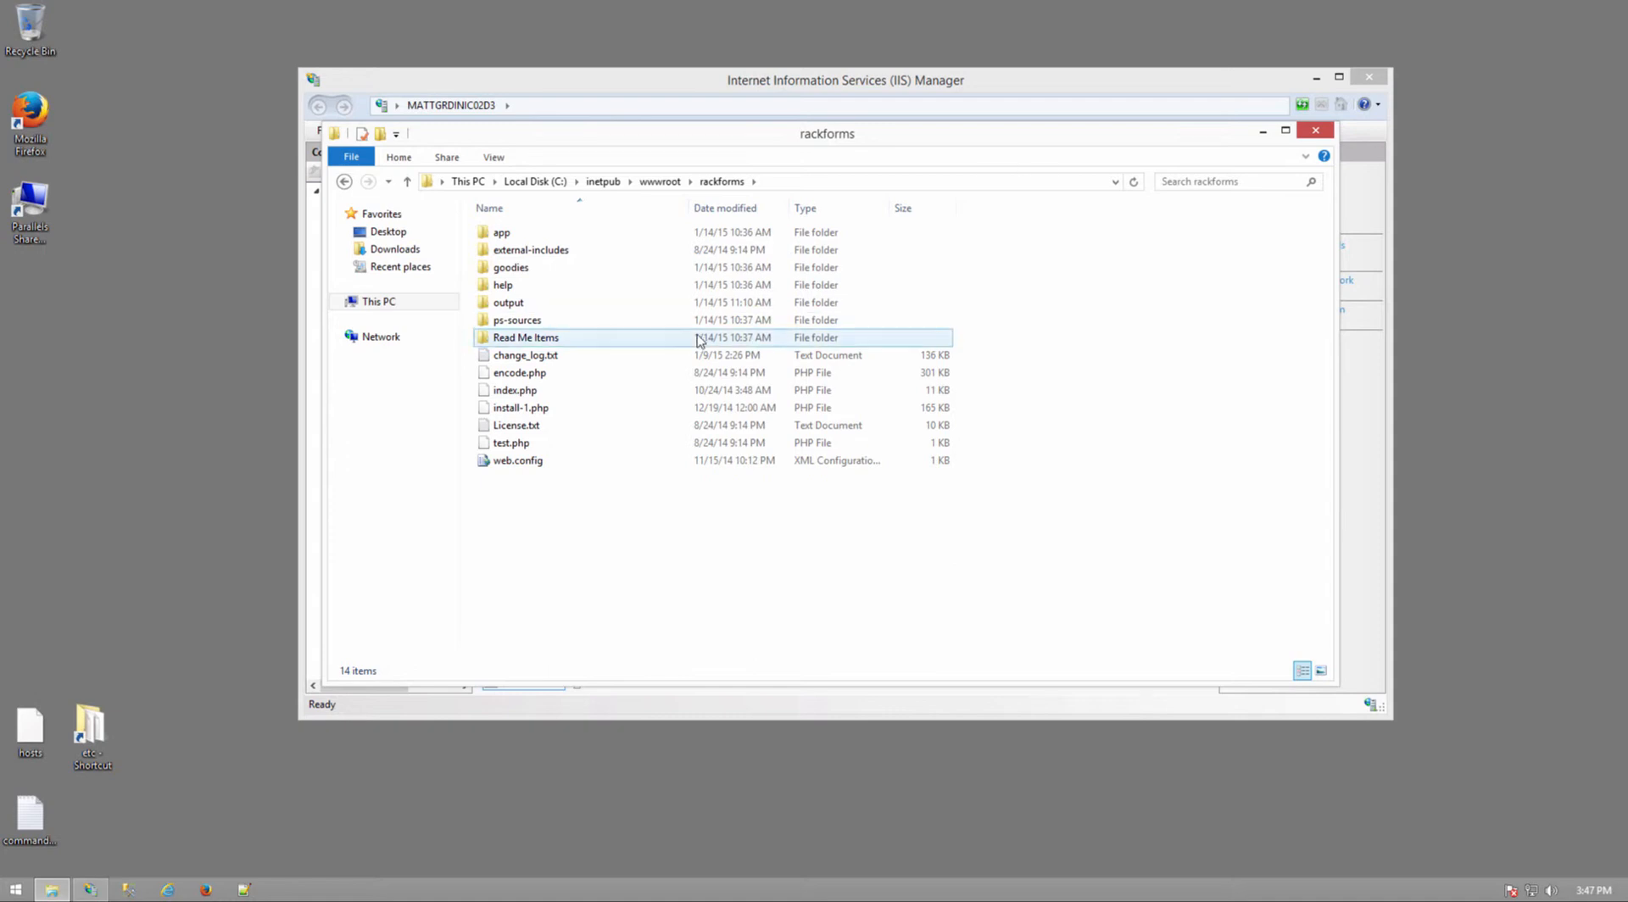
drag(608, 498, 509, 213)
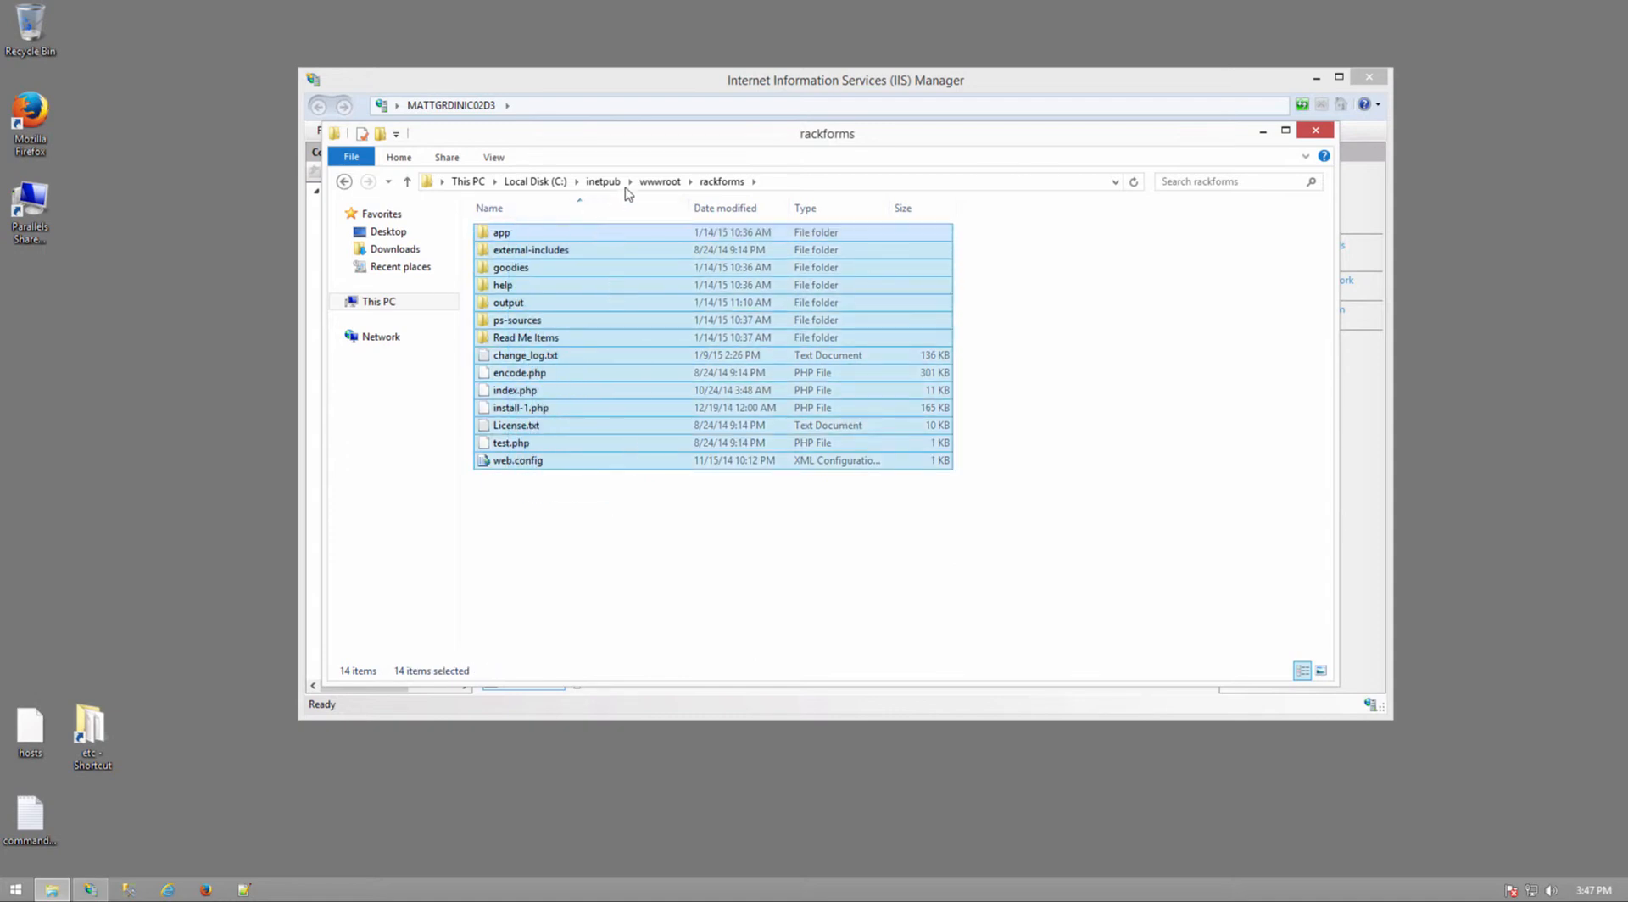
drag(612, 141, 616, 179)
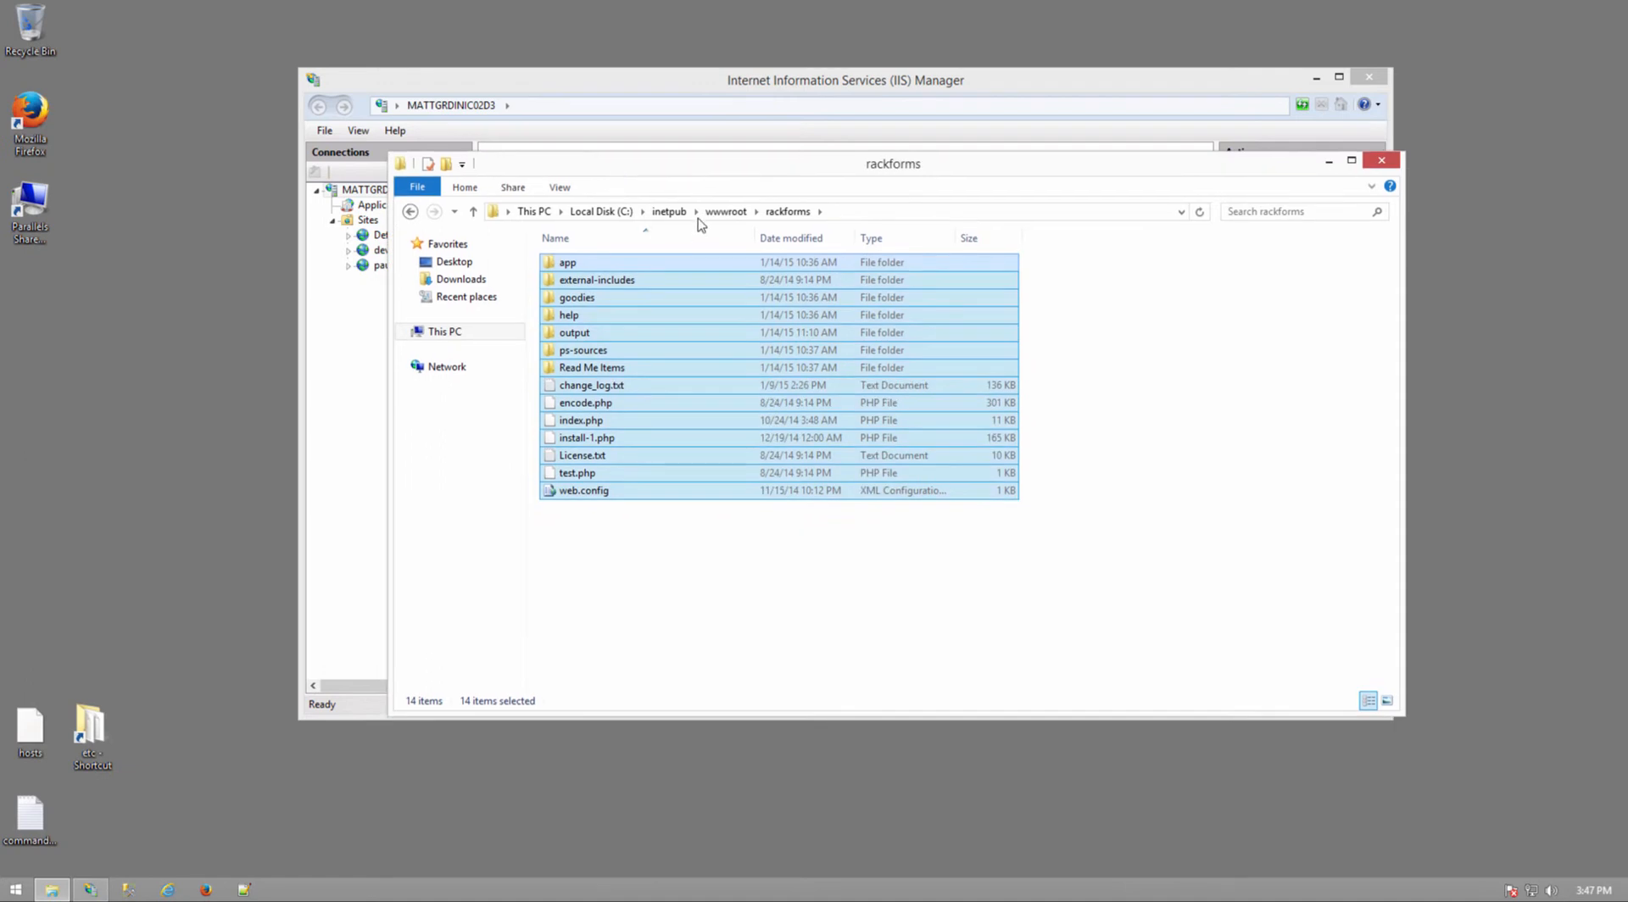
Create a folder named "paul" in C:\inetpub\wwwroot and shift the window to uncover the IIS site tree
click(725, 212)
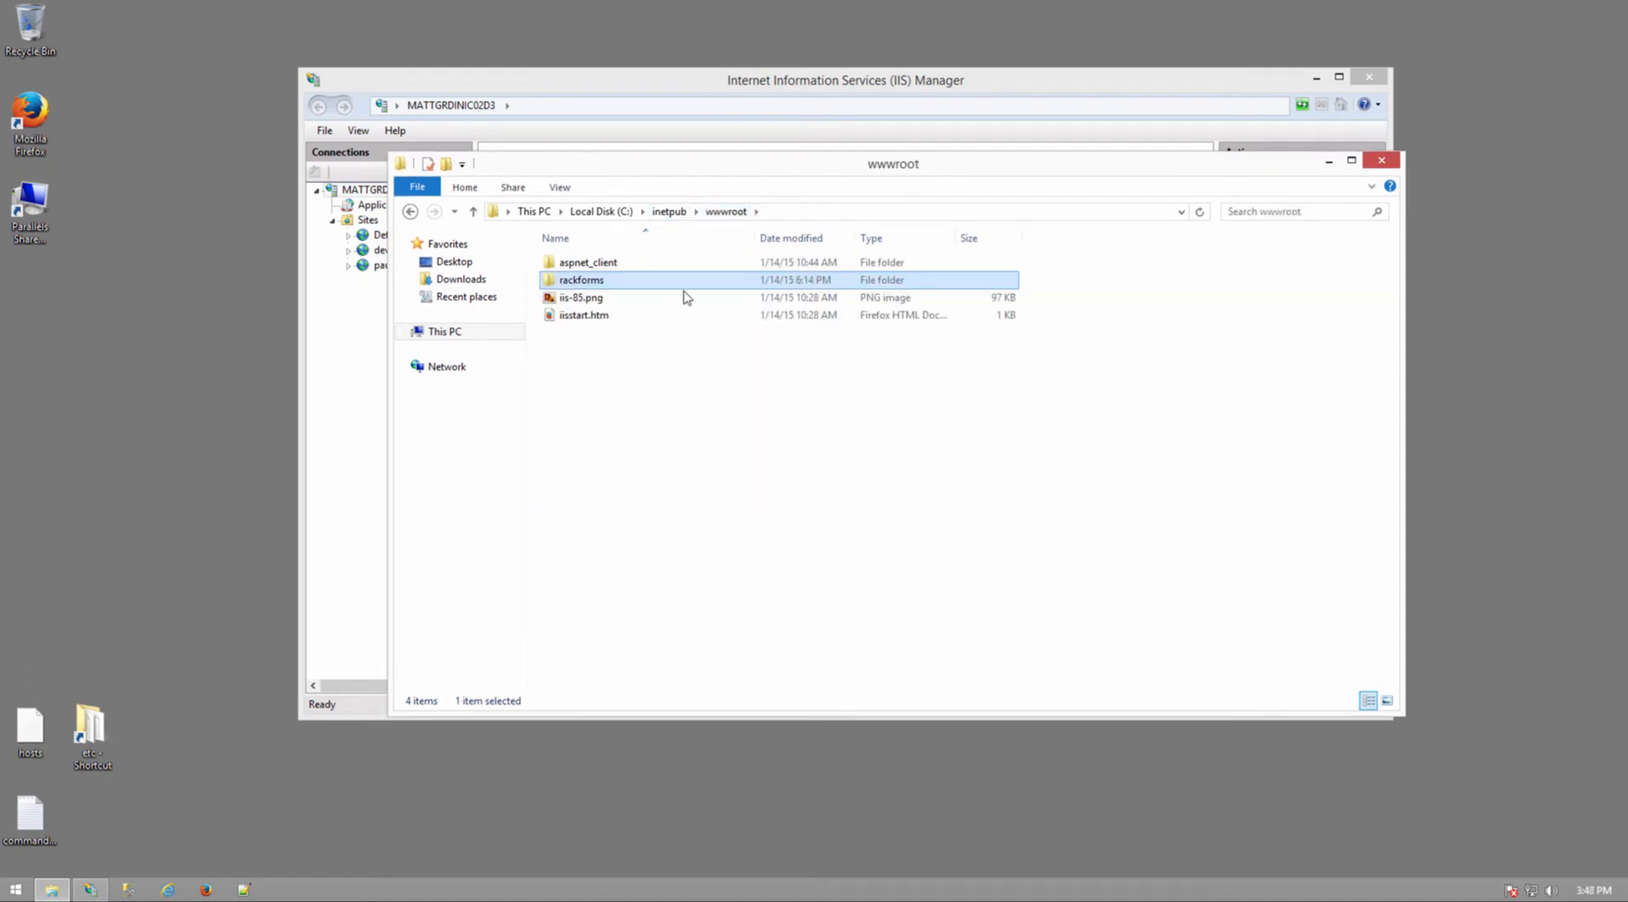
right_click(583, 349)
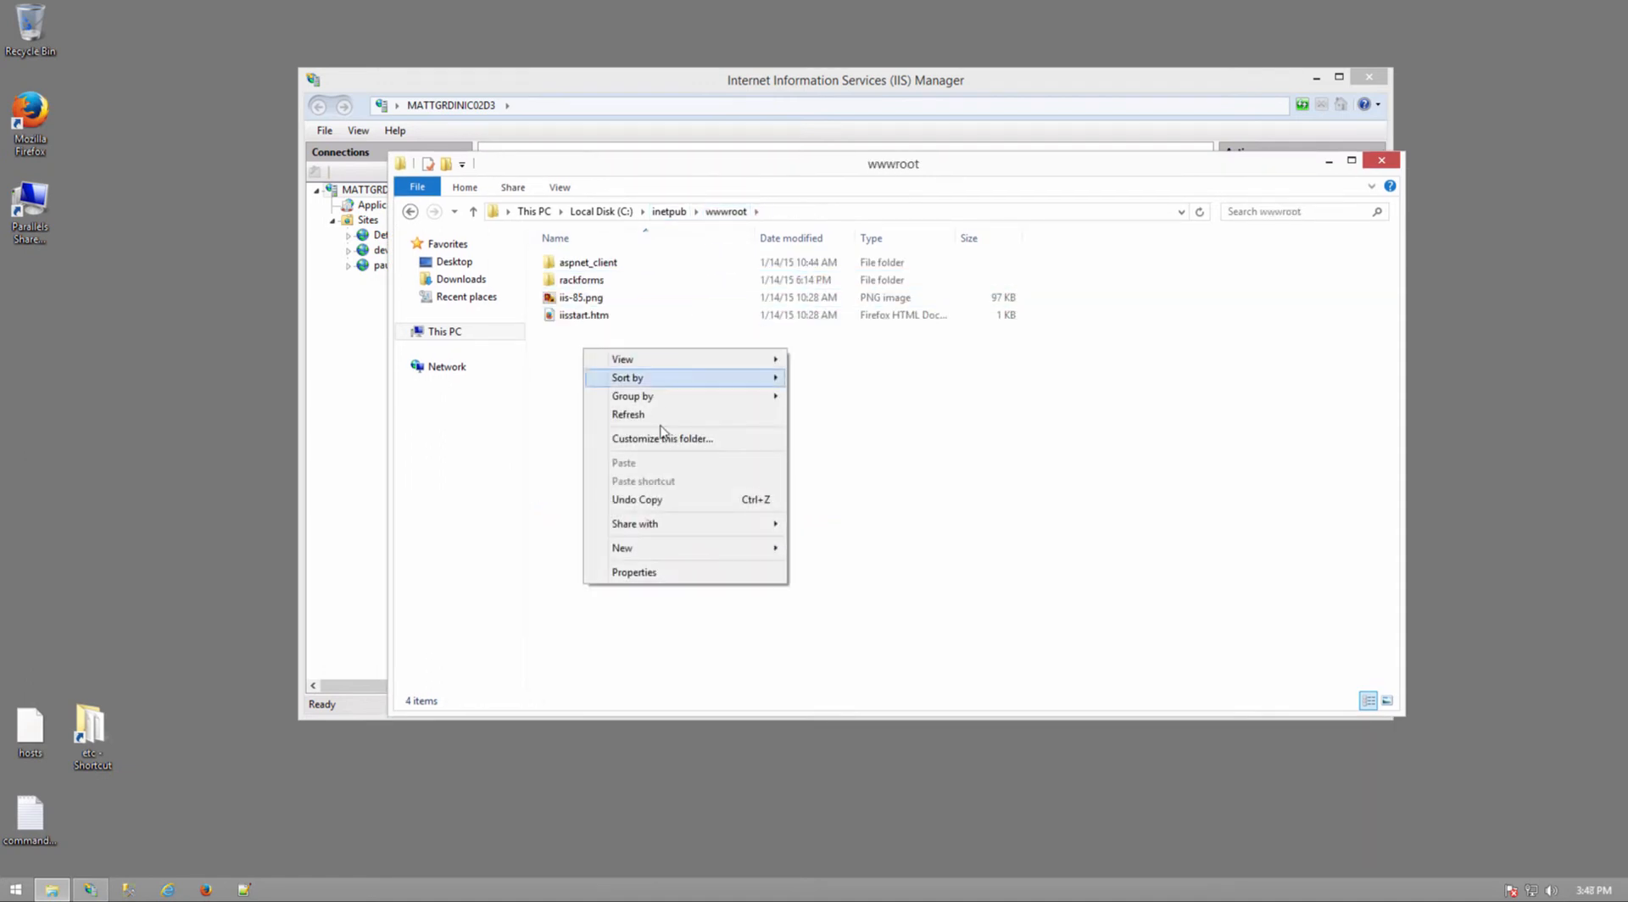
mouse_move(654, 548)
click(820, 549)
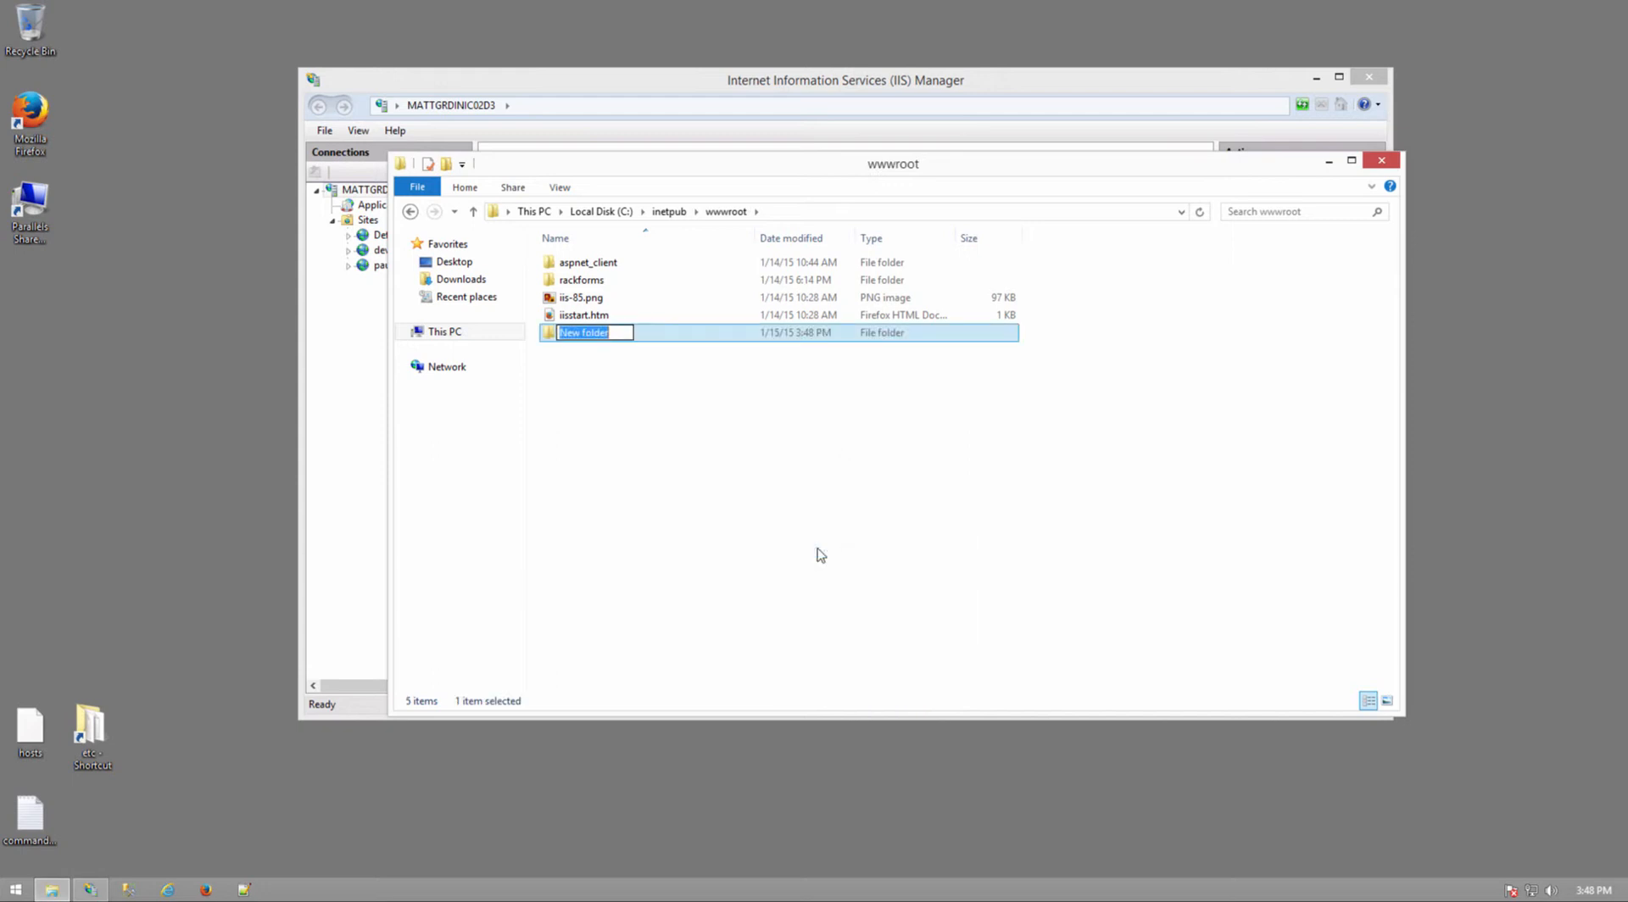
text(paul)
key(Return)
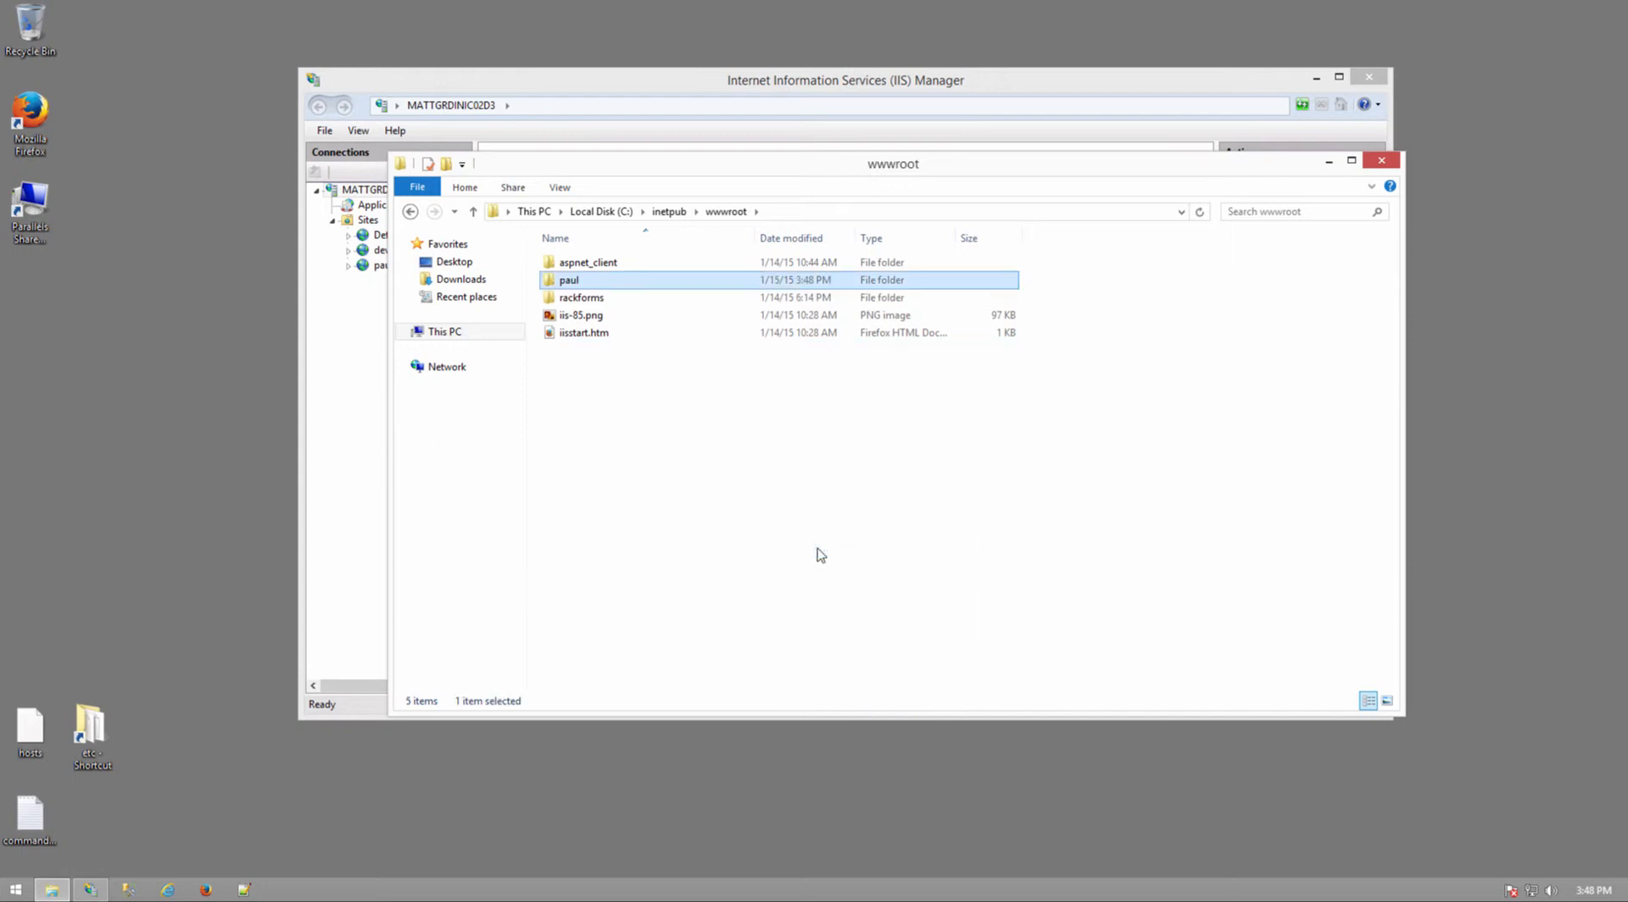
drag(511, 167, 585, 174)
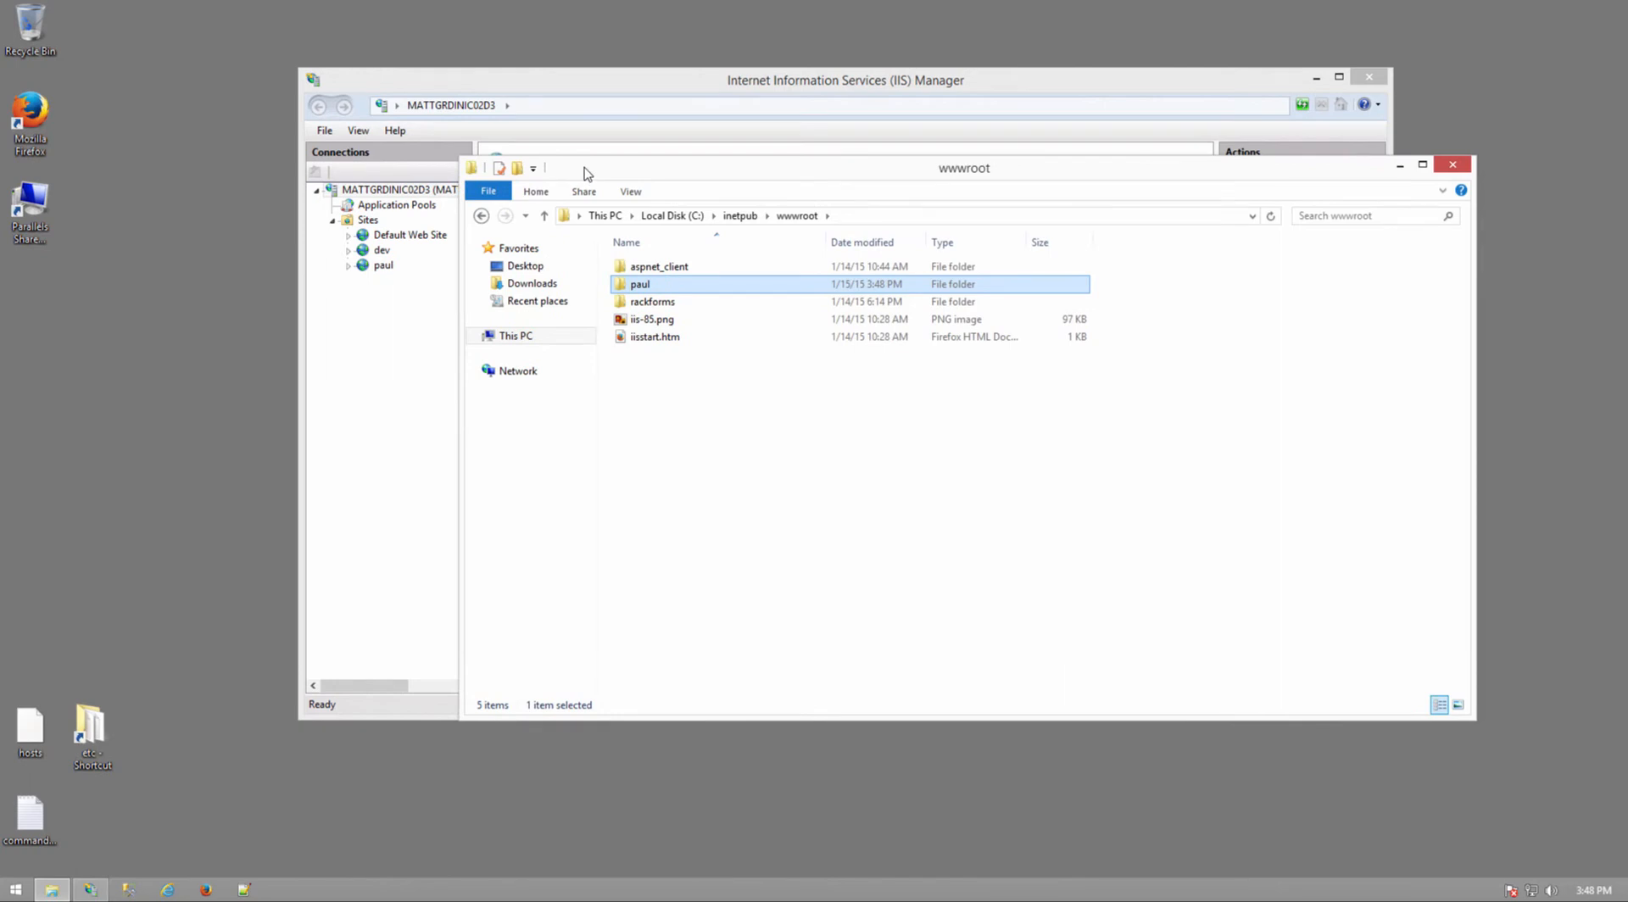
Check the wwwroot folder's security permissions for the IIS_IUSRS and Users groups, leaving them without changes
click(744, 222)
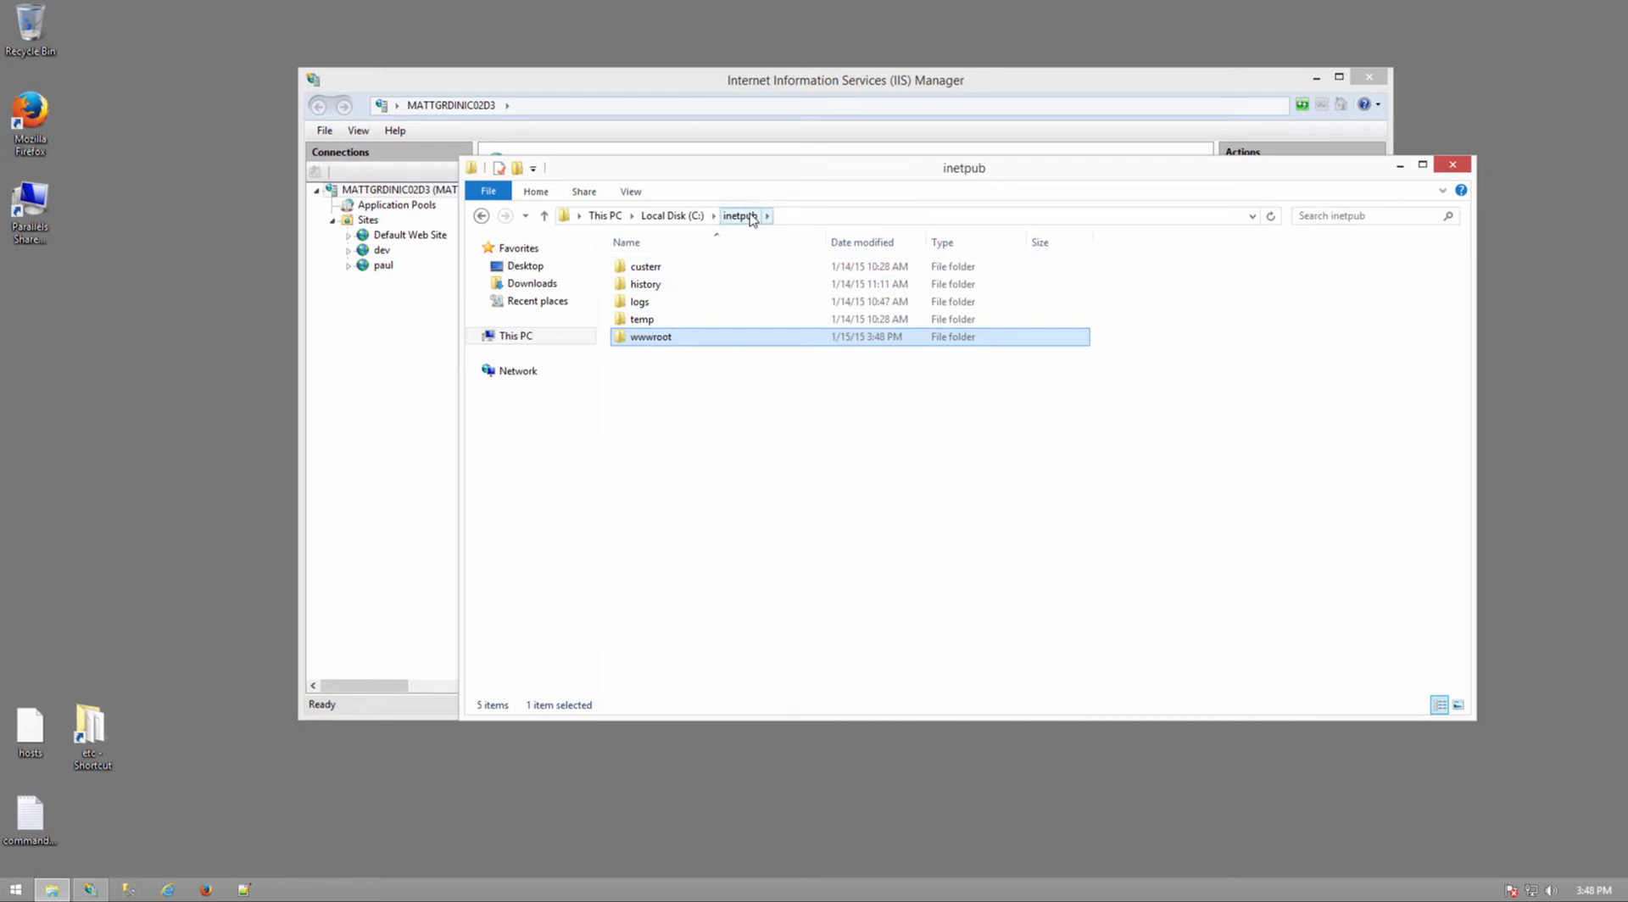
right_click(661, 342)
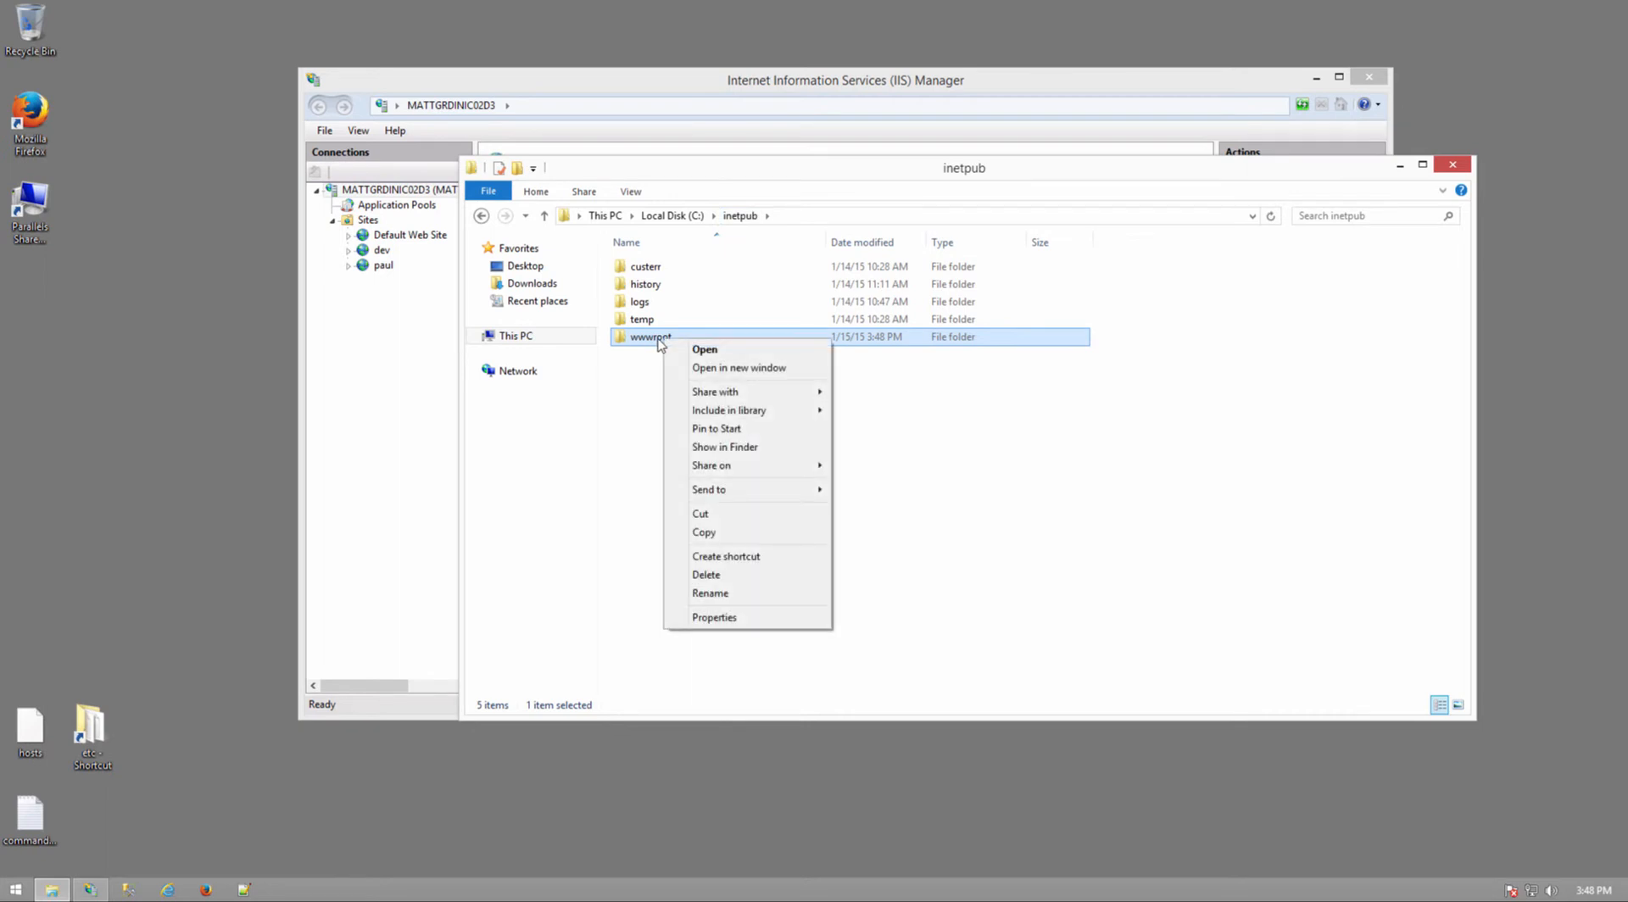
click(712, 617)
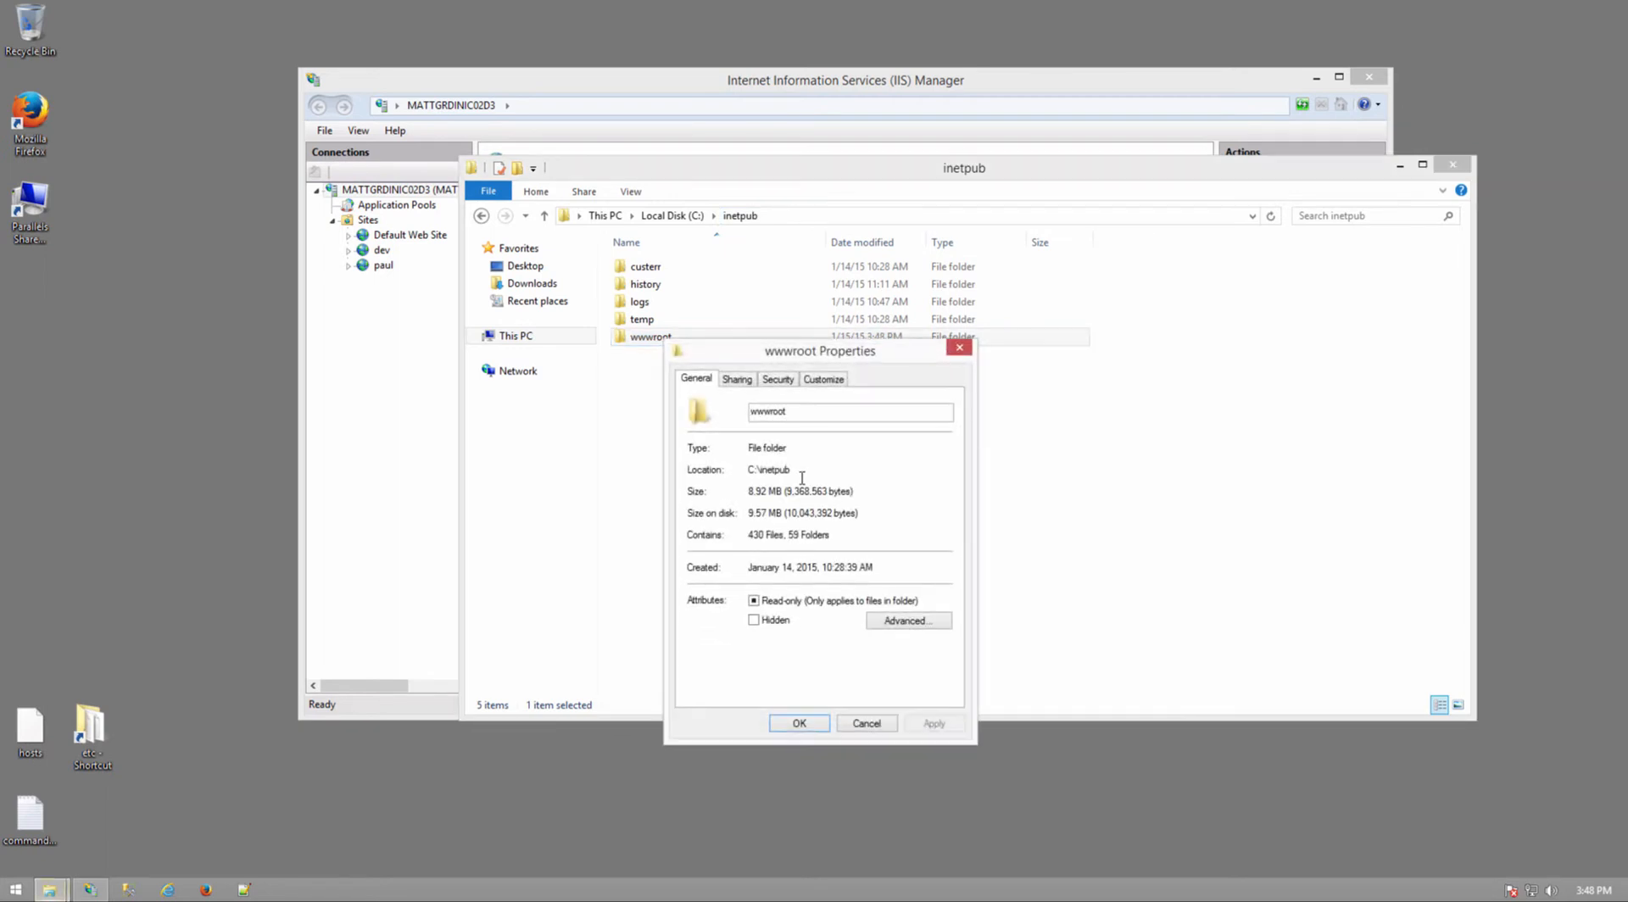
click(748, 381)
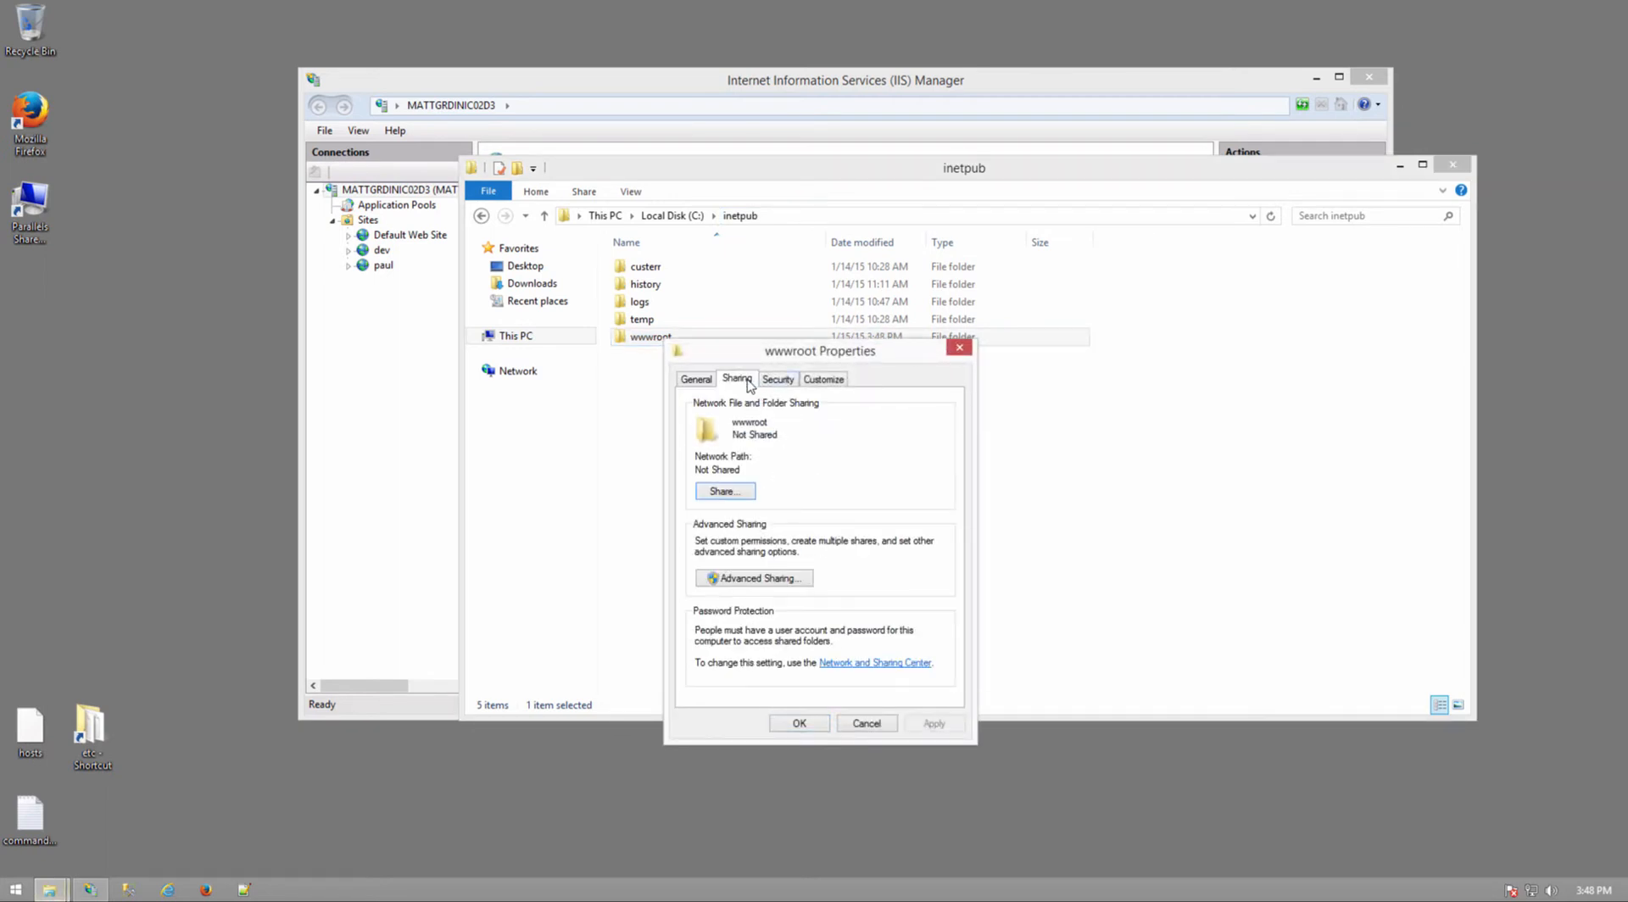
click(776, 380)
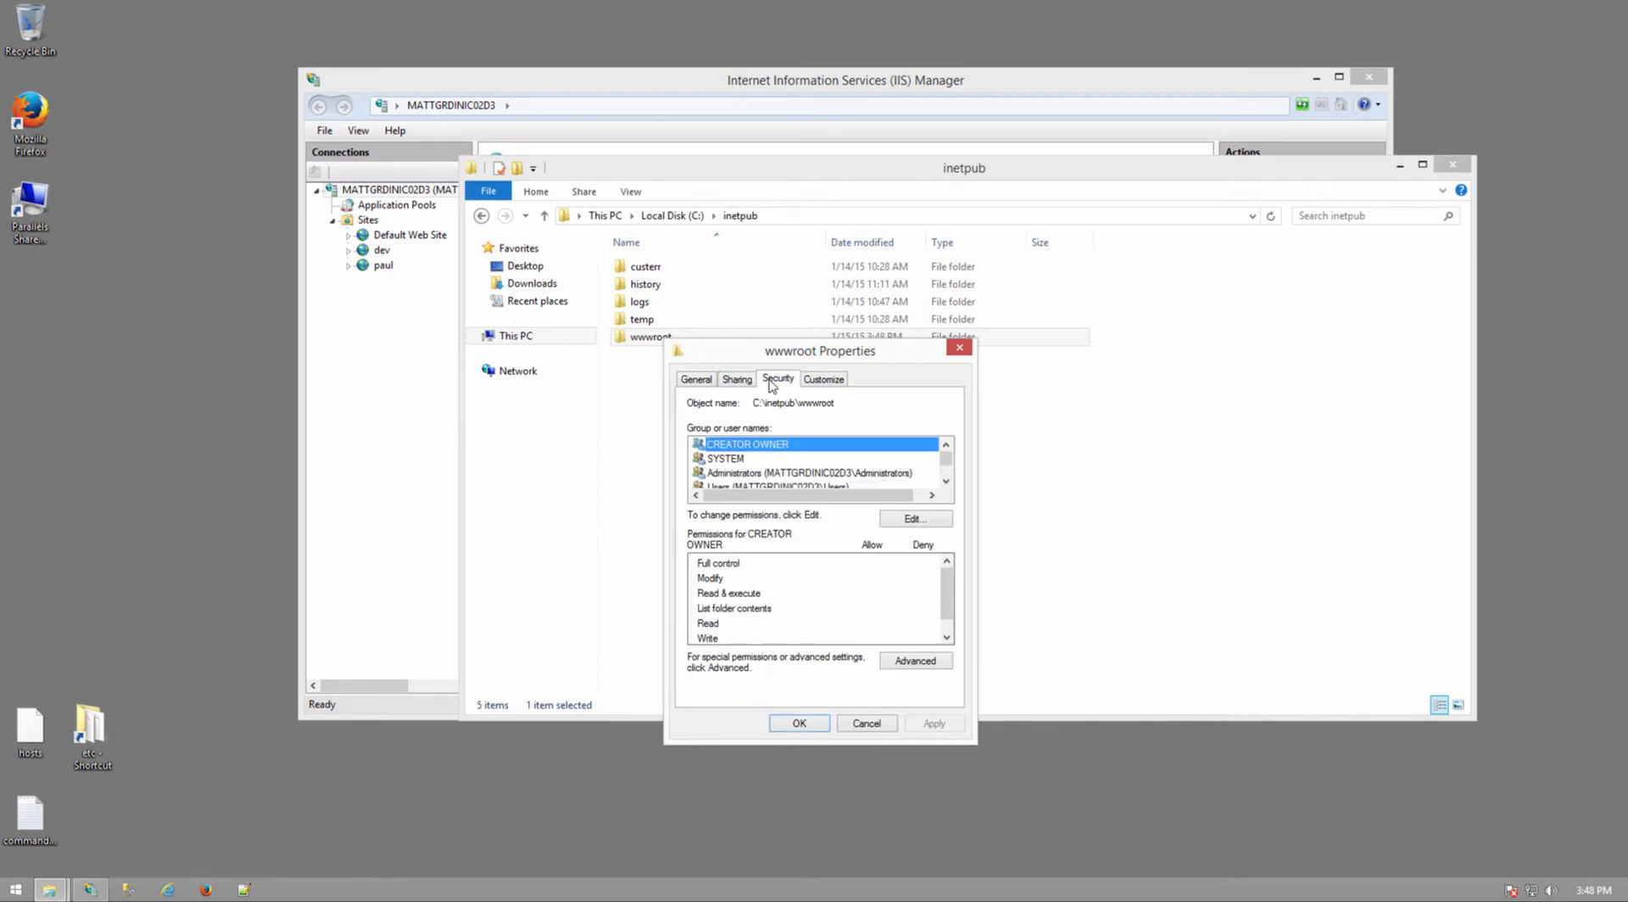
click(924, 524)
click(822, 568)
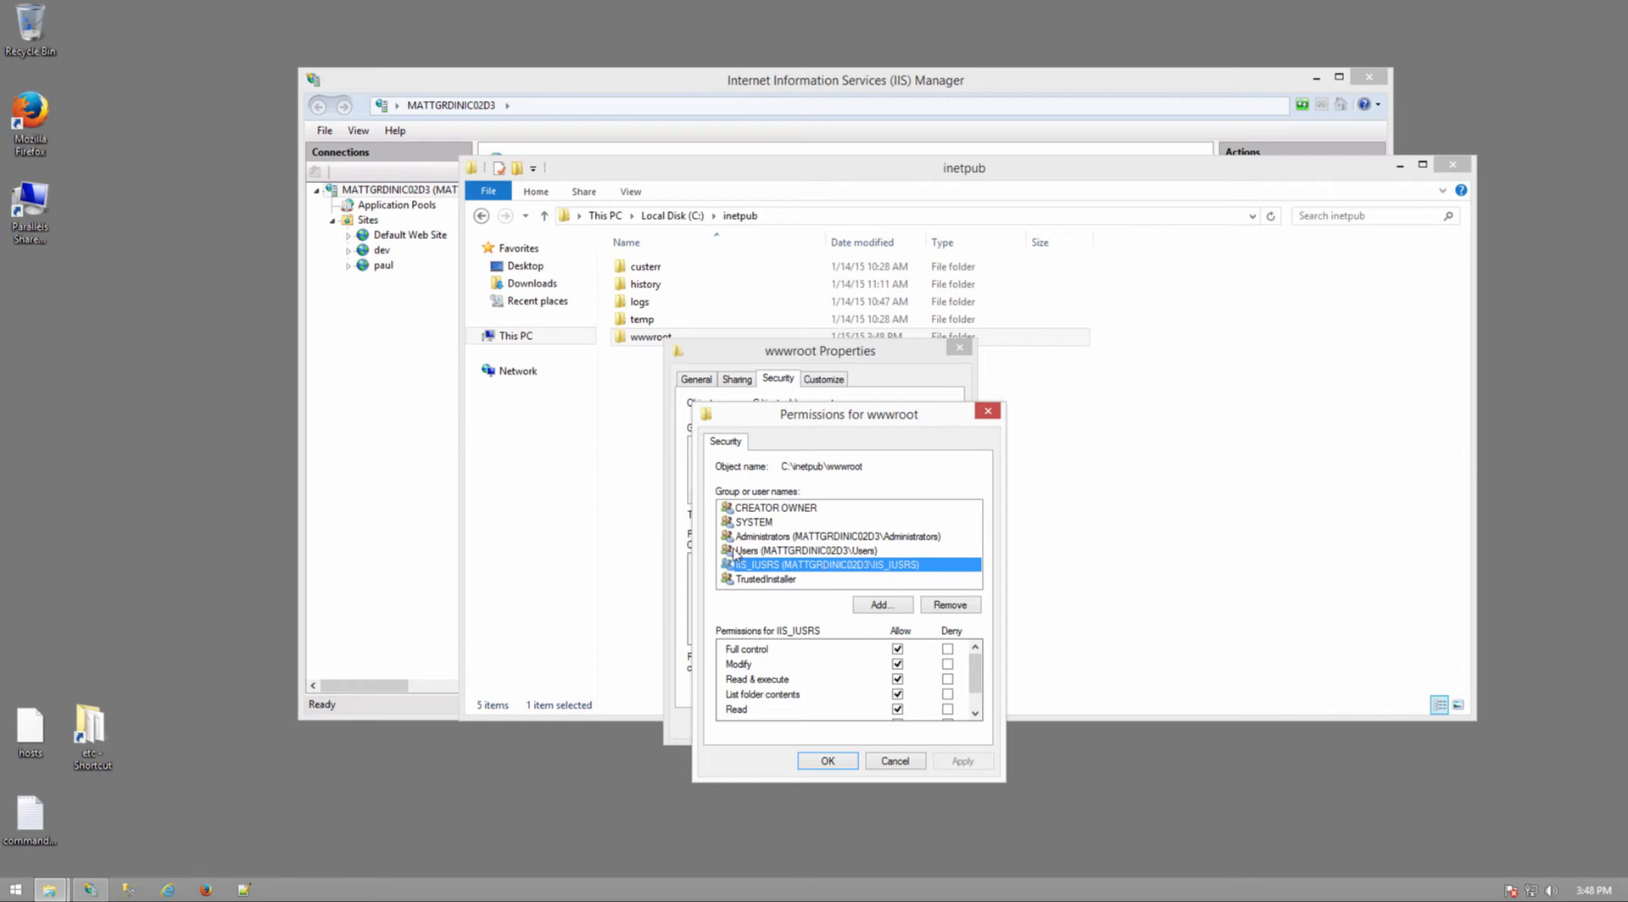
click(768, 551)
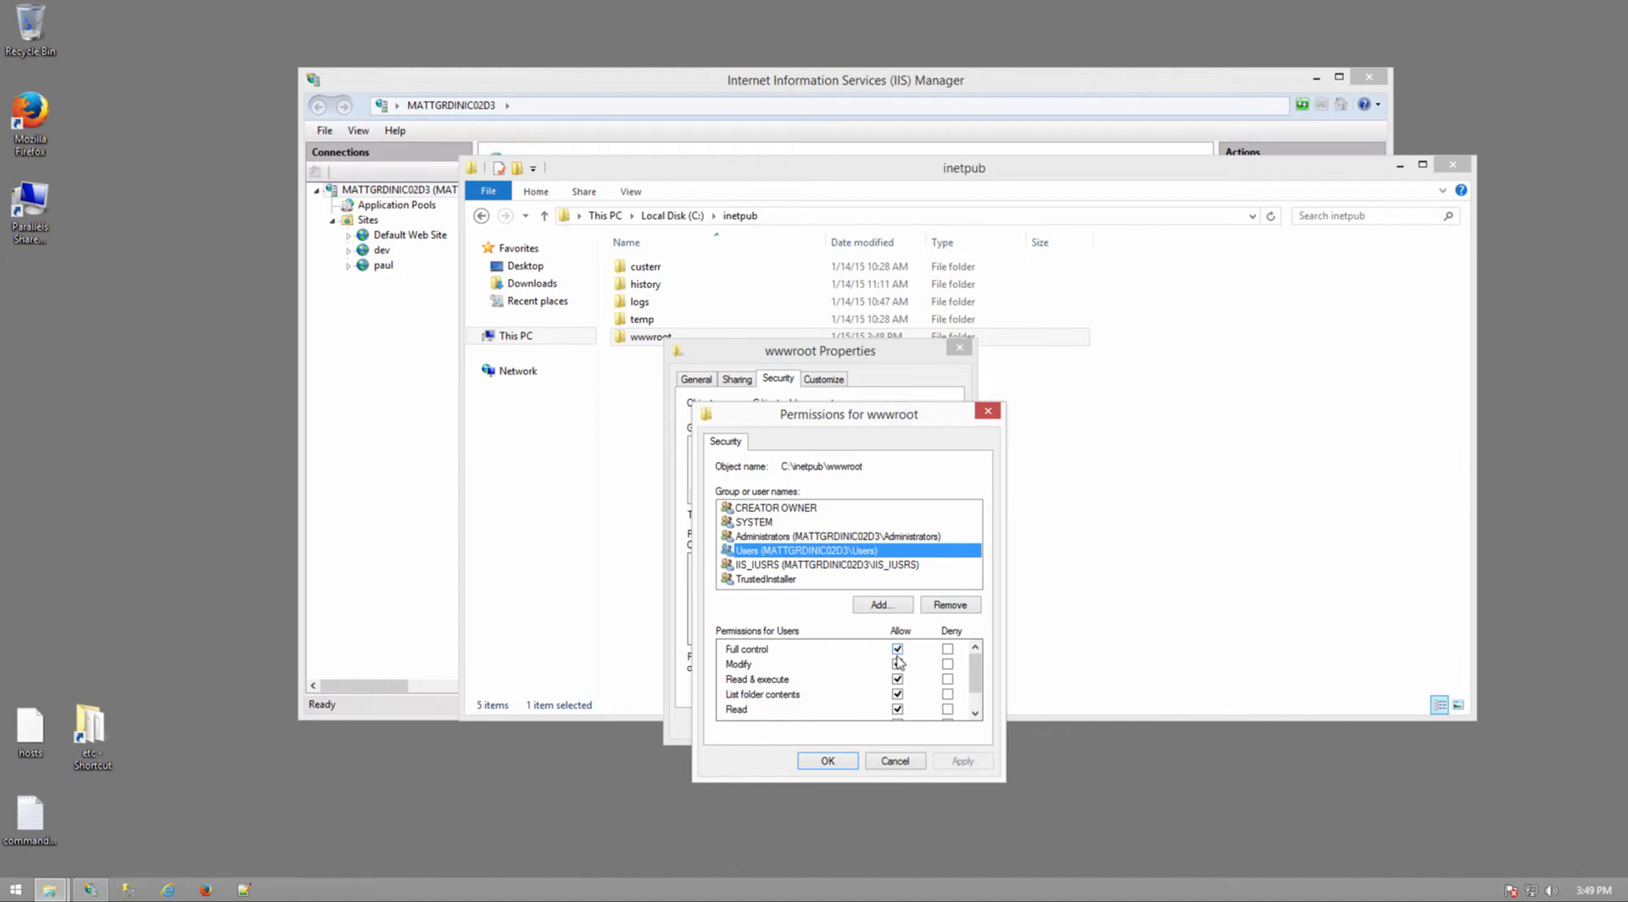
click(895, 761)
click(879, 729)
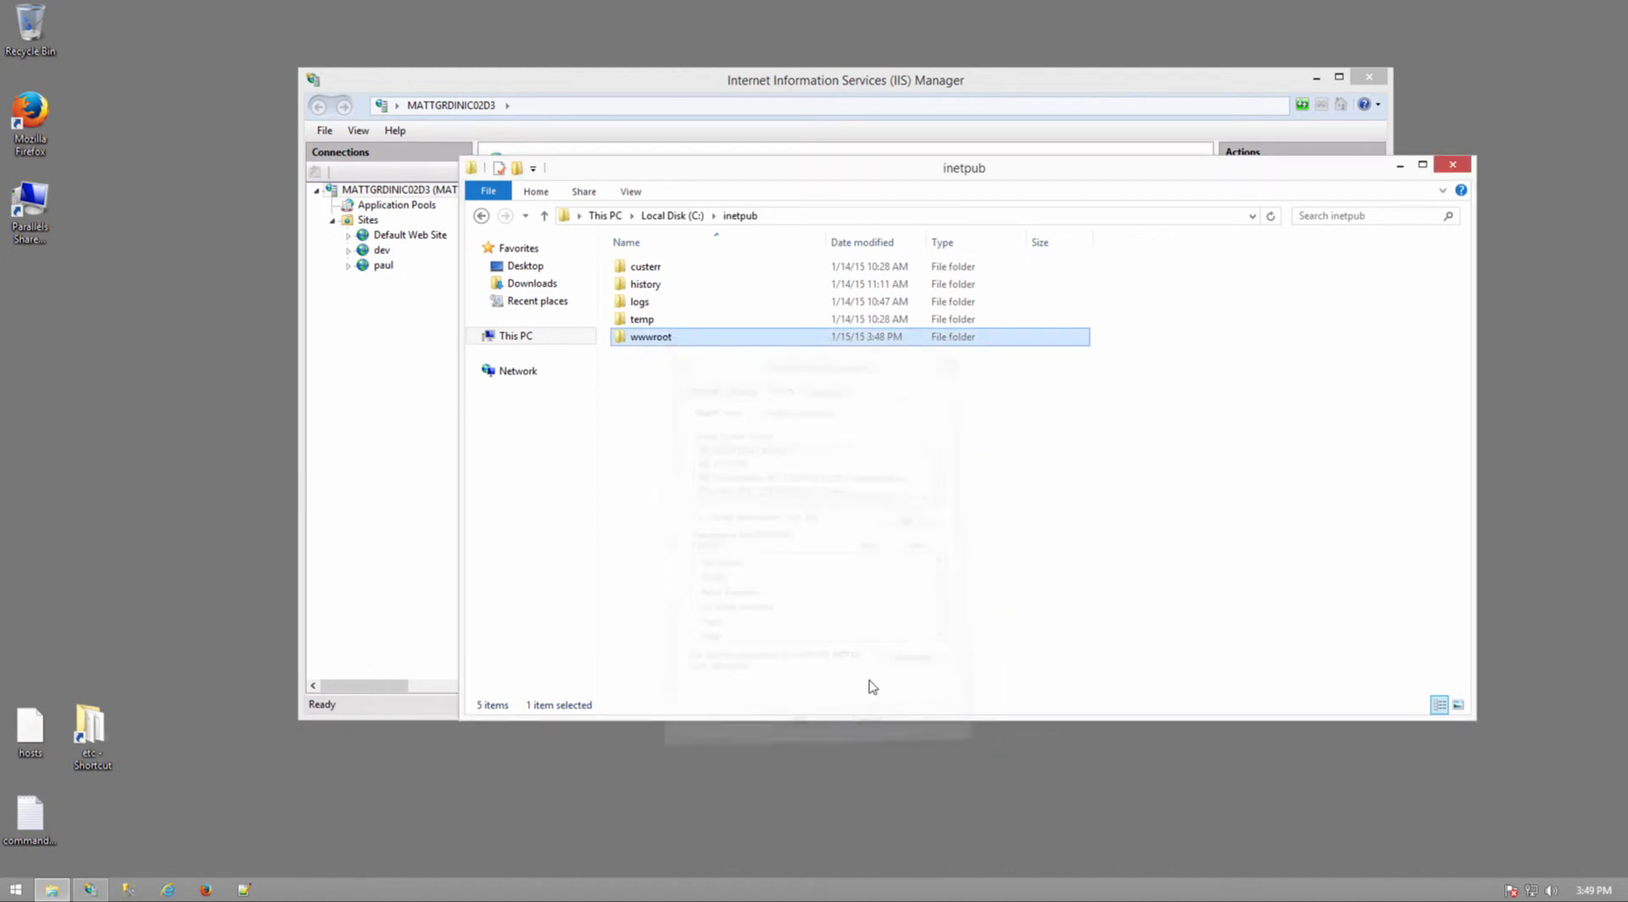
Create a text document in the wwwroot\paul folder and name it index.html, accepting the extension change
double_click(665, 339)
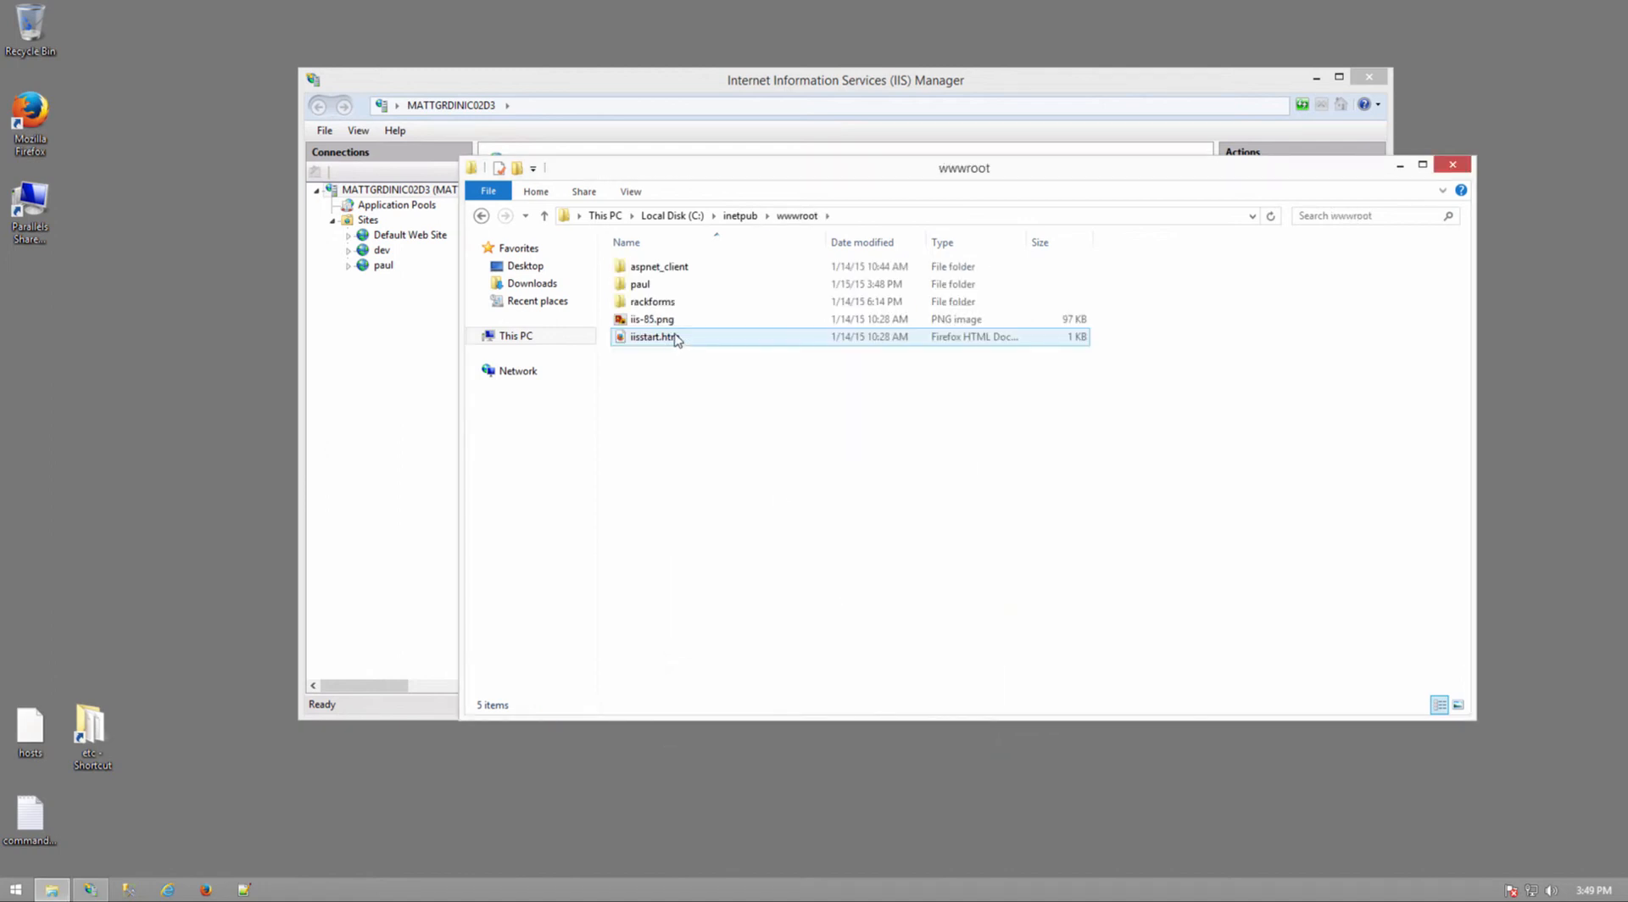
double_click(653, 290)
right_click(653, 293)
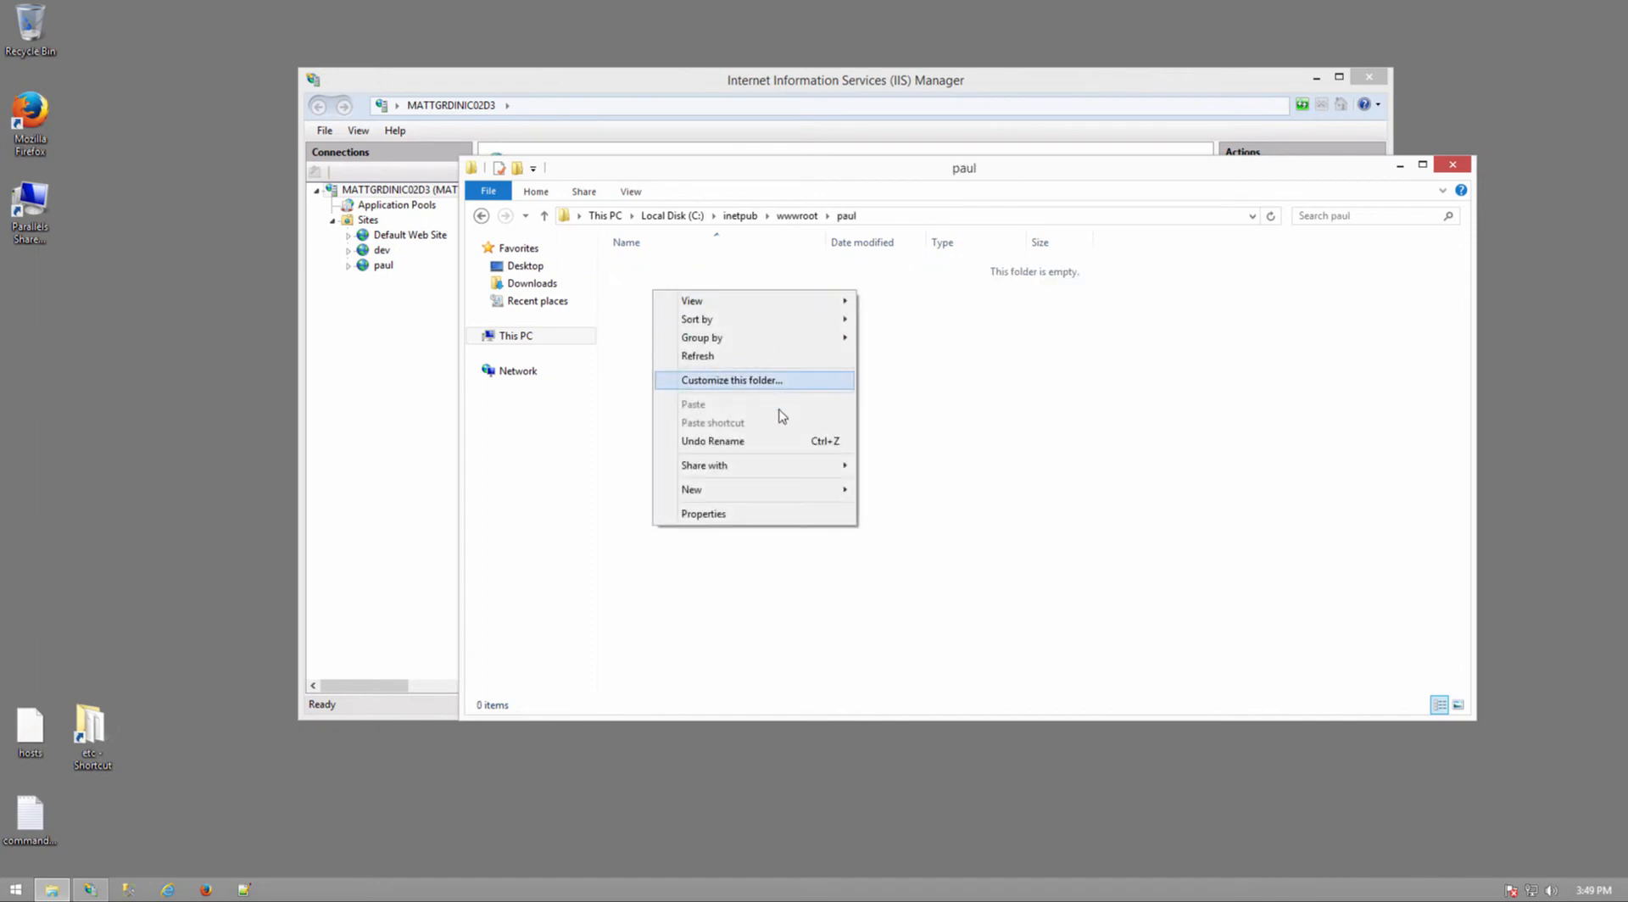
mouse_move(730, 491)
click(928, 605)
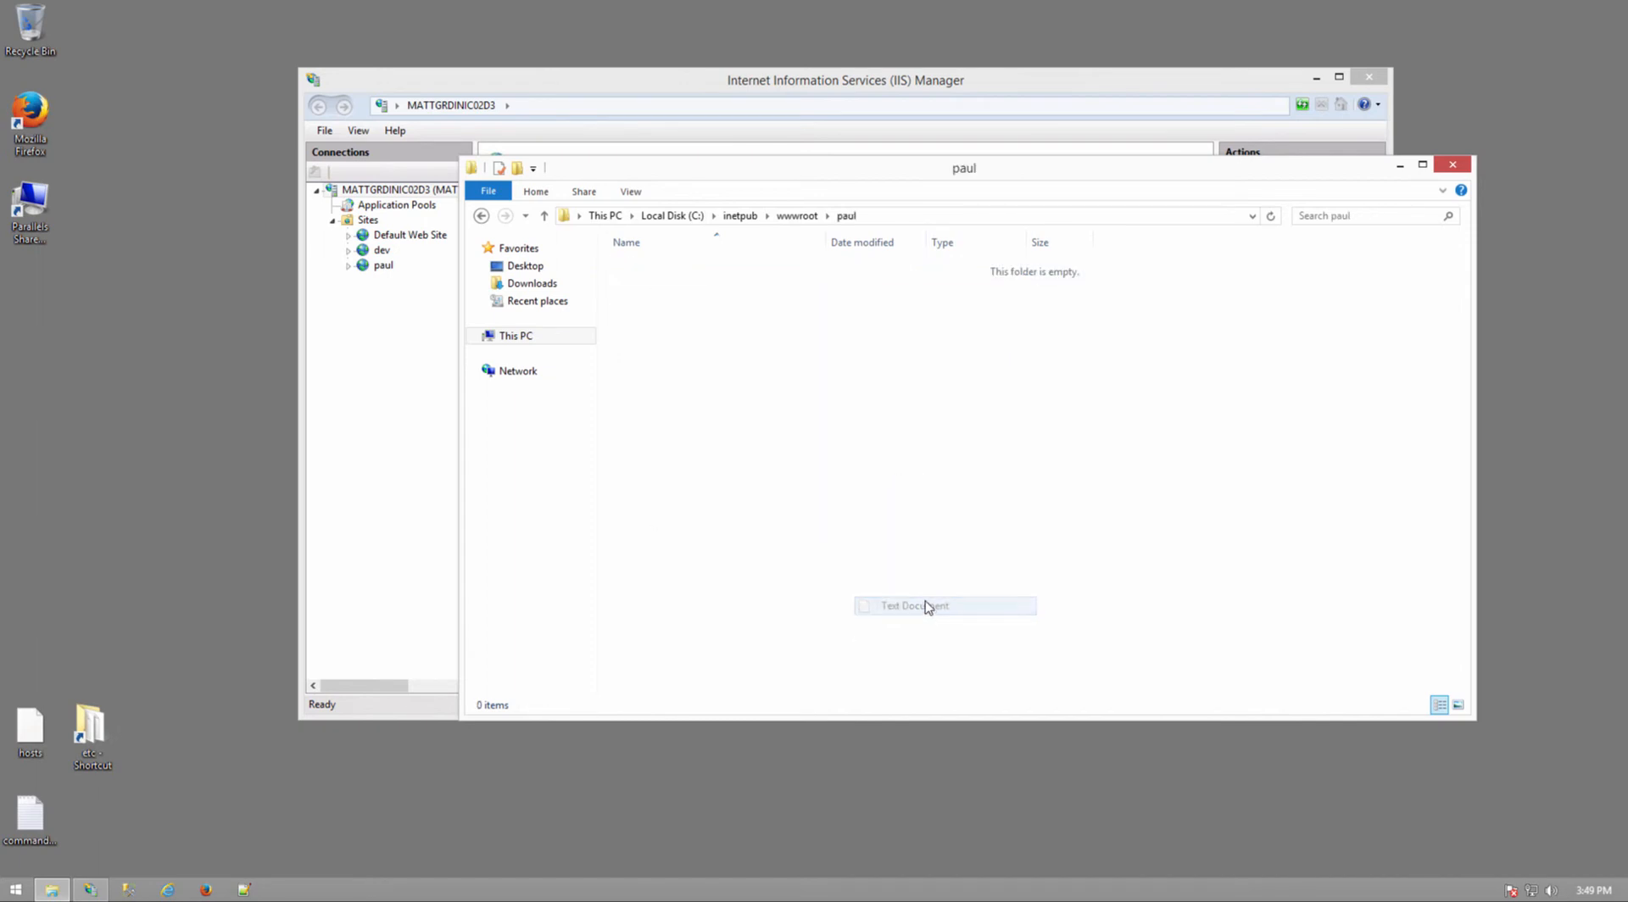
text(index.html)
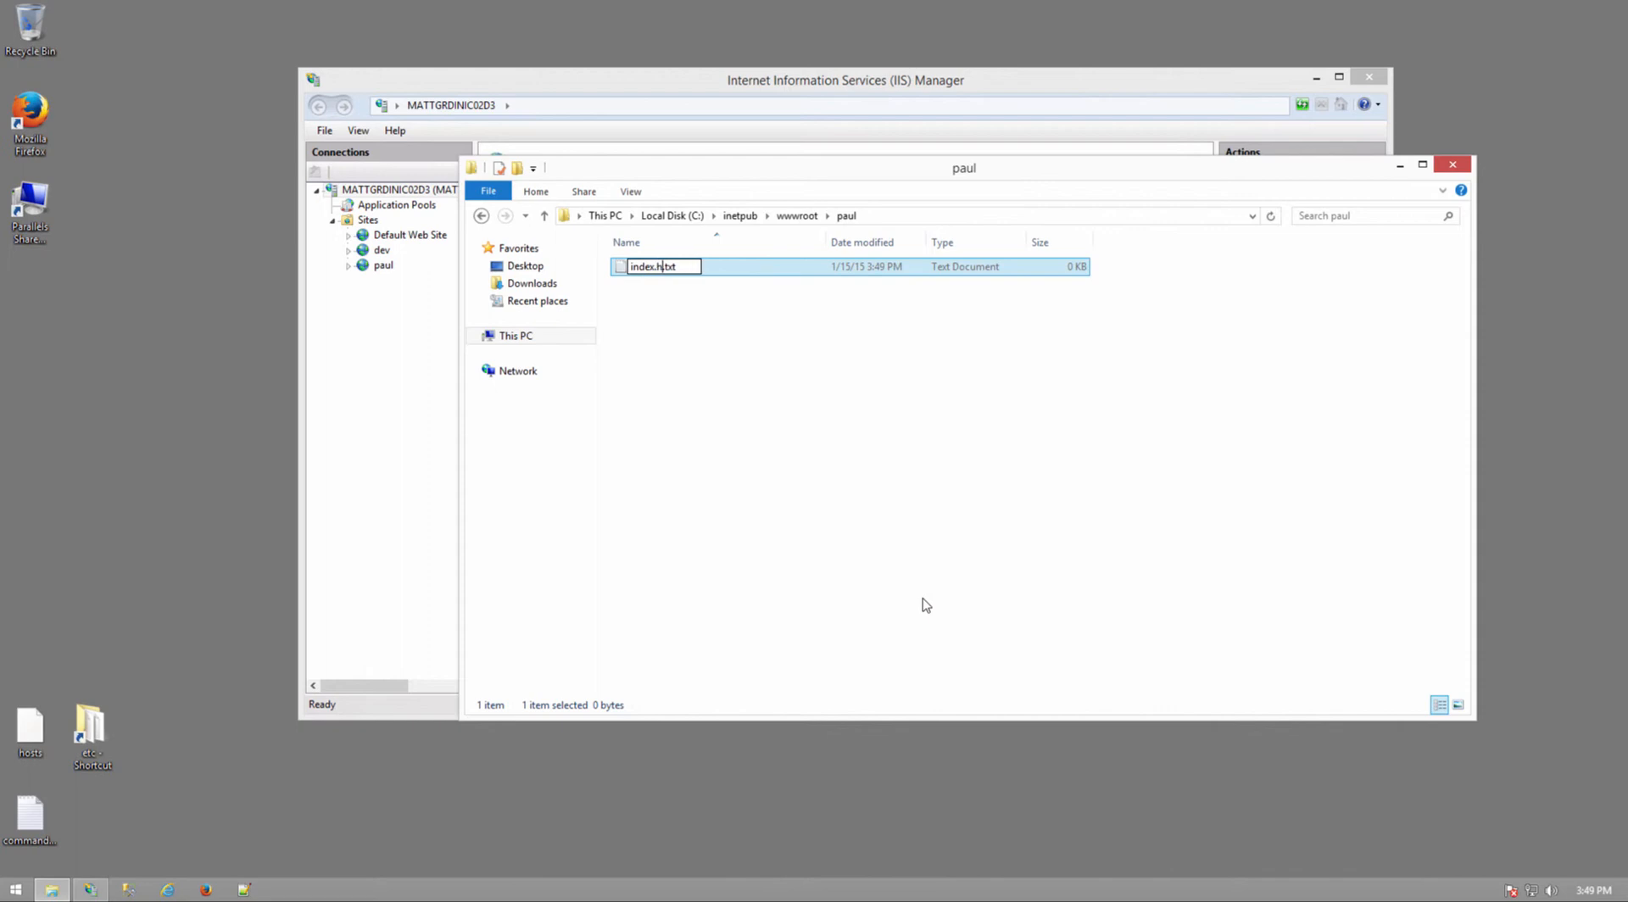
key(Delete)
key(Delete)
key(Return)
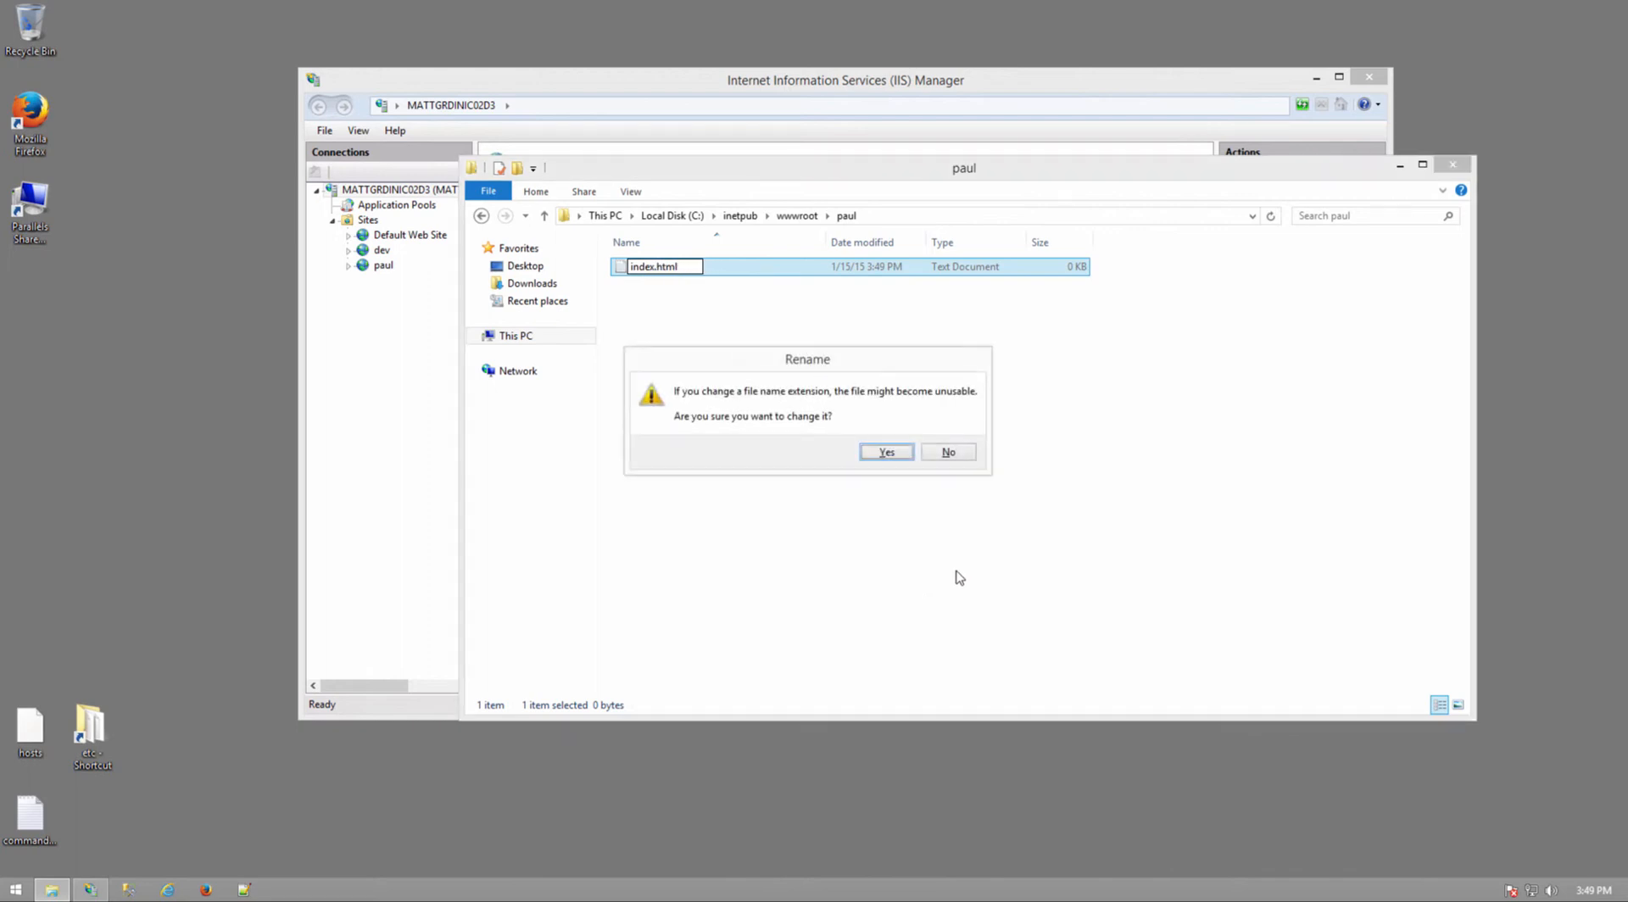
click(904, 456)
Edit index.html in Notepad++ so it contains "Welcome!", save it and exit the editor
right_click(669, 267)
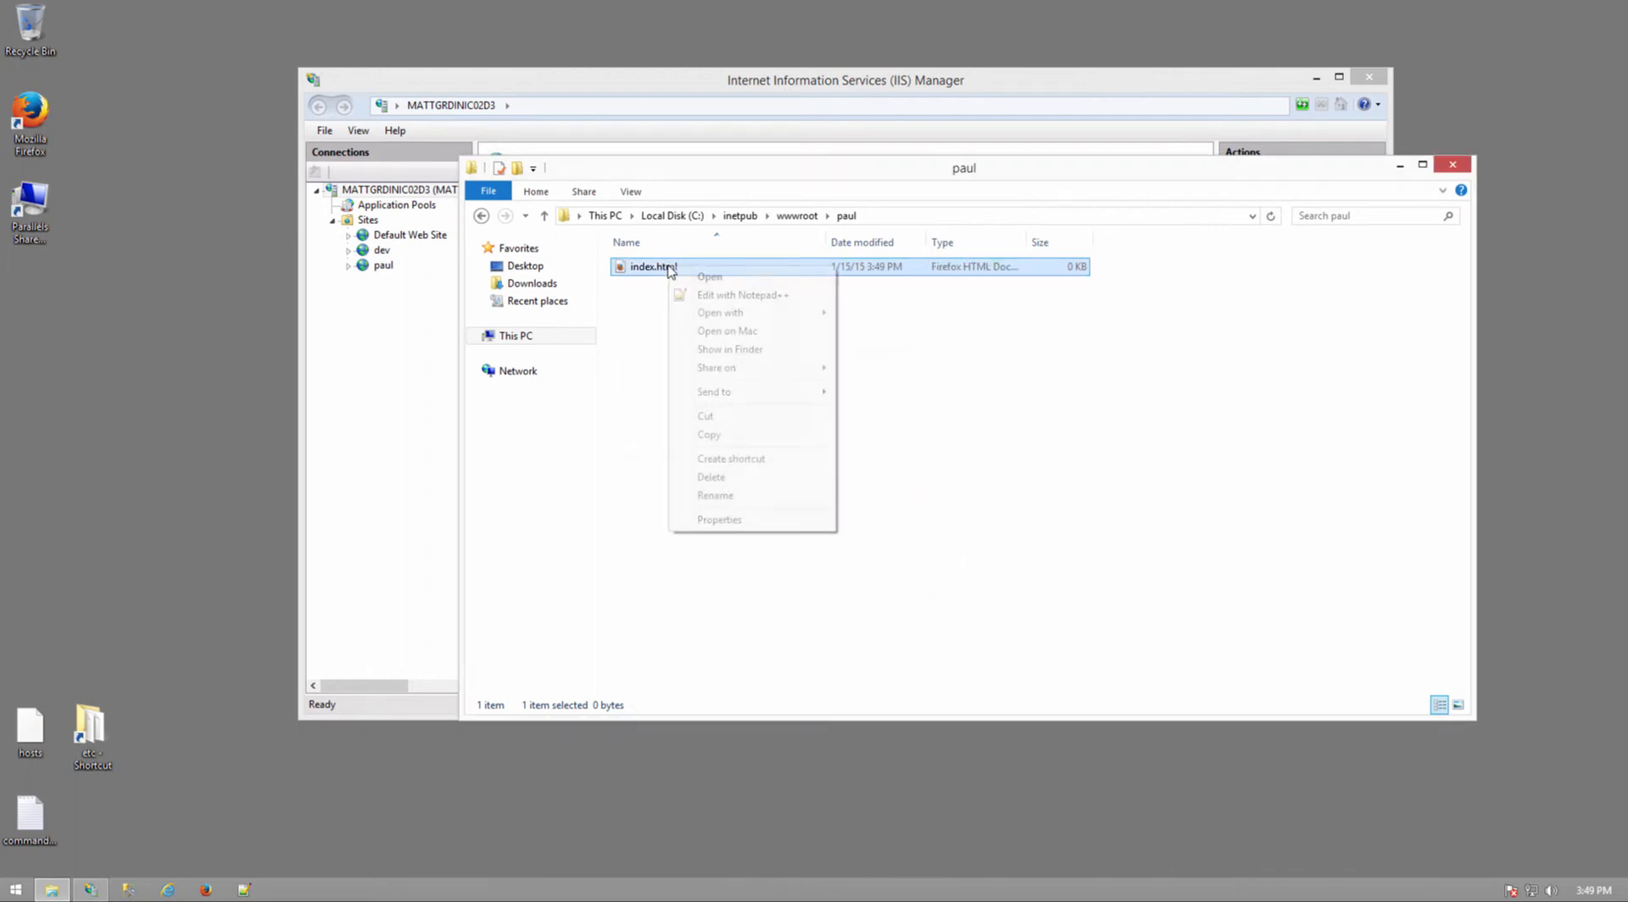
click(749, 294)
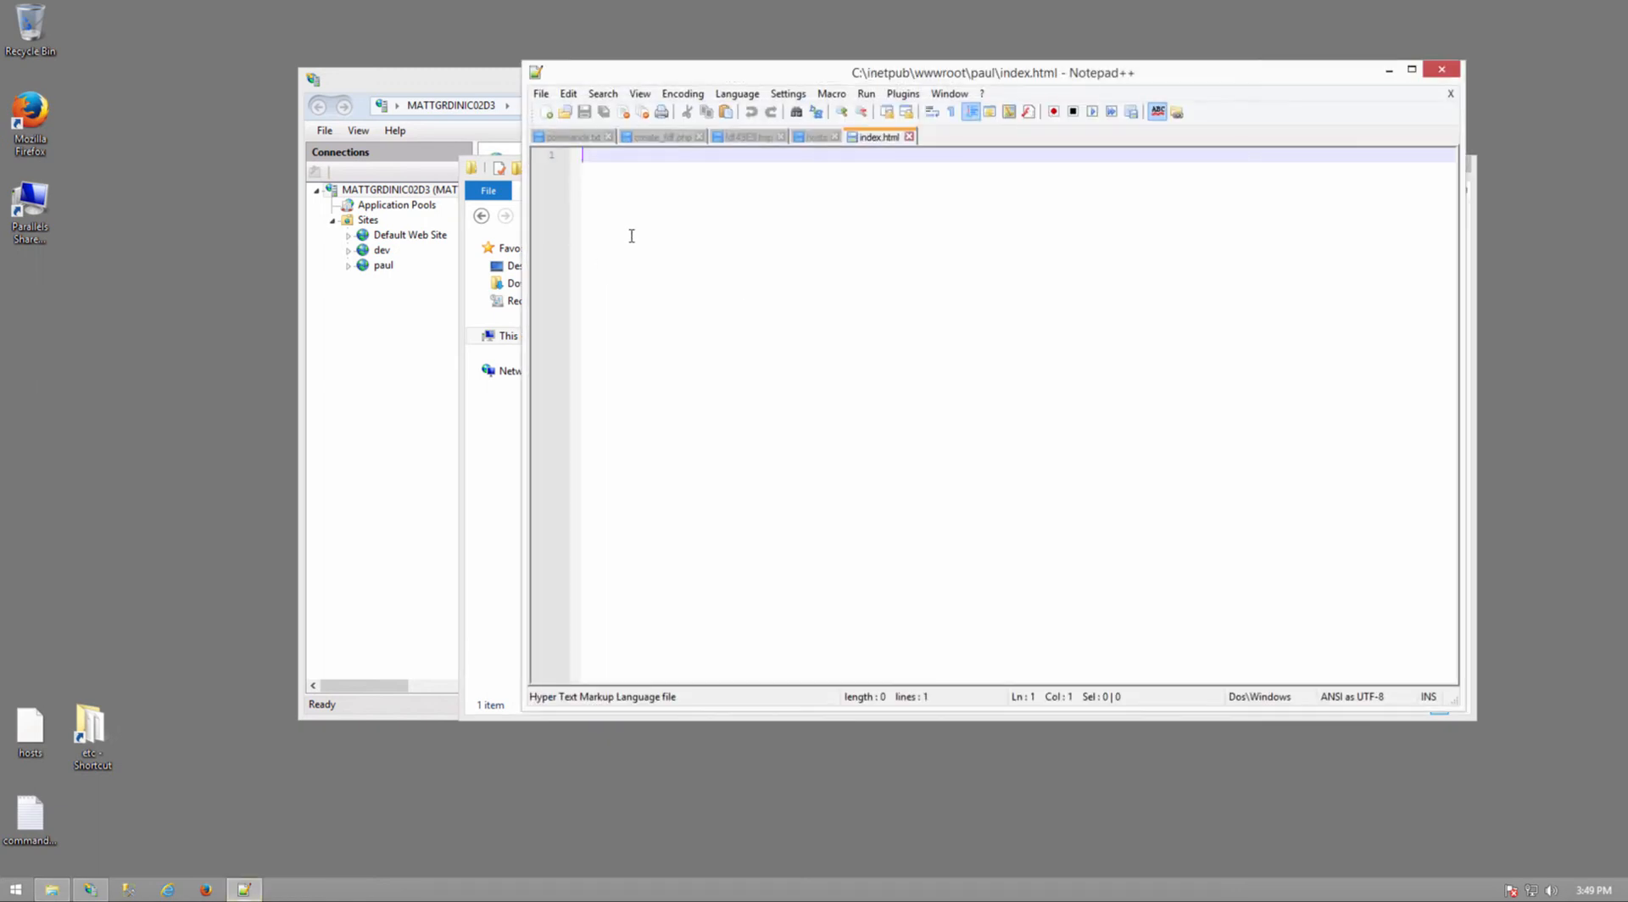
text(Welcome!)
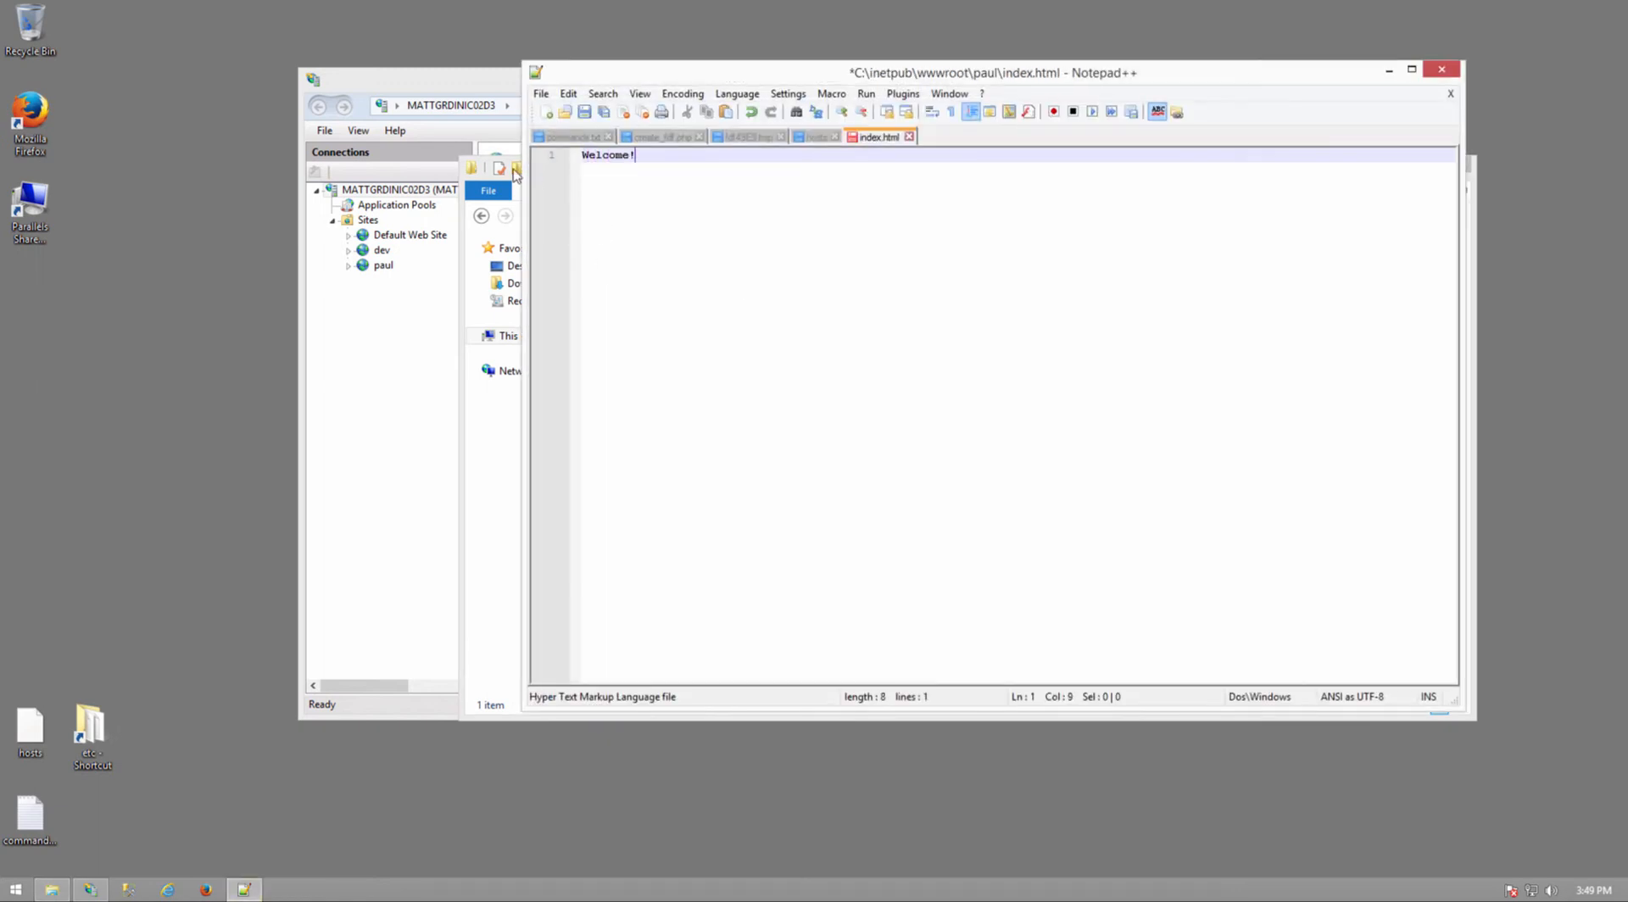
click(585, 111)
click(1456, 74)
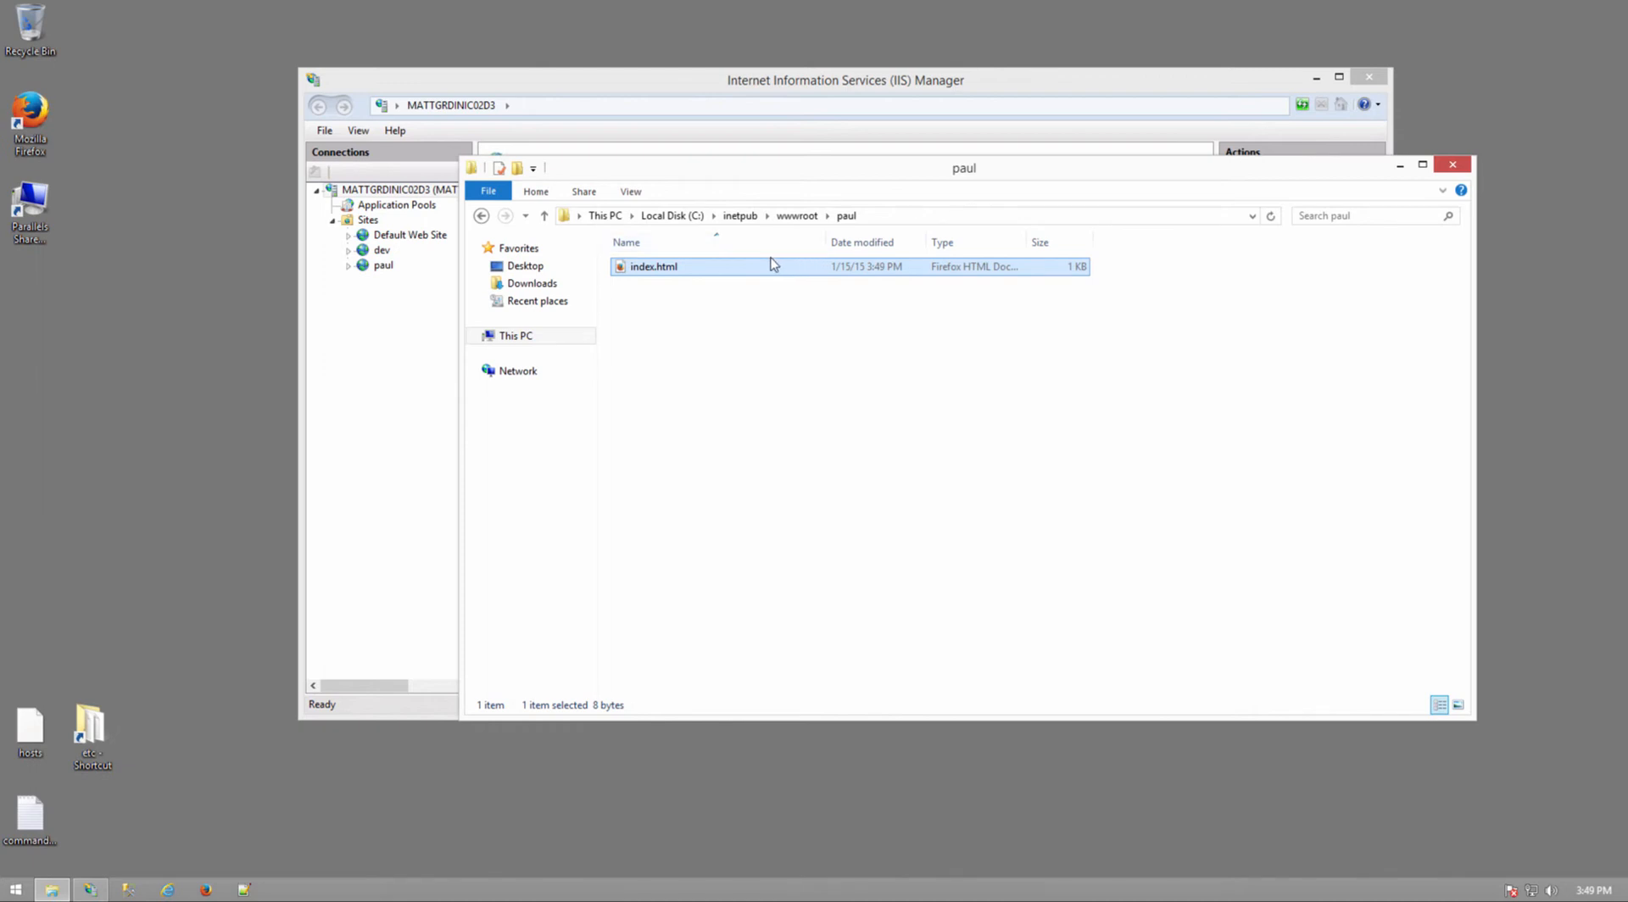
Open the desktop hosts file in Notepad++, review the 127.0.0.1 entry for paul, and exit the editor
drag(799, 169, 865, 286)
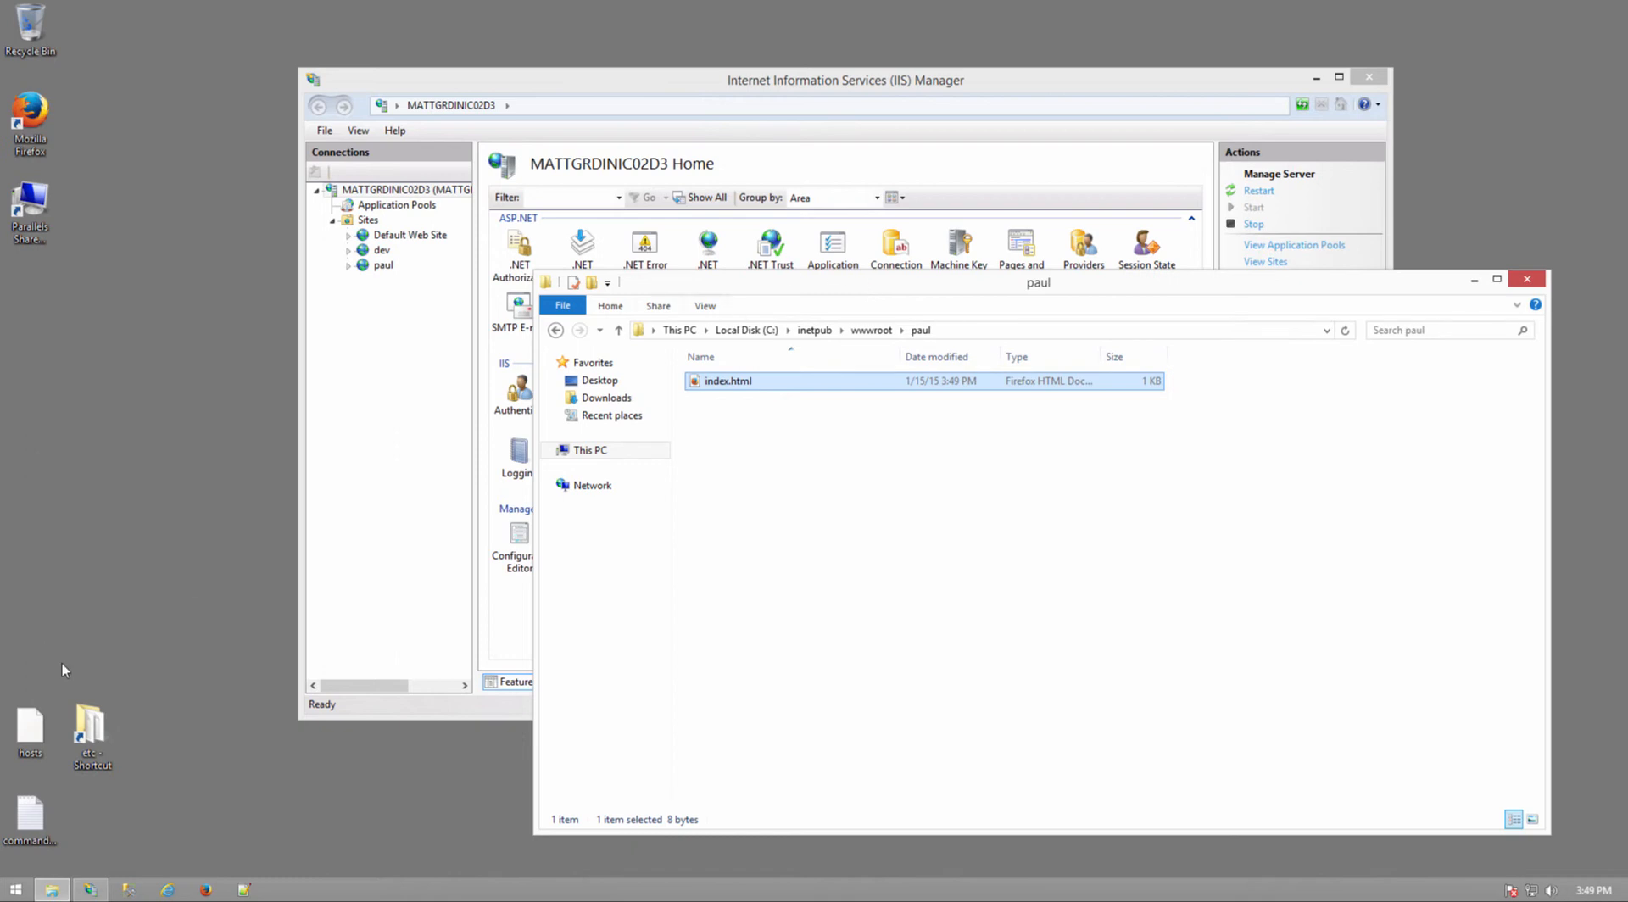
right_click(32, 722)
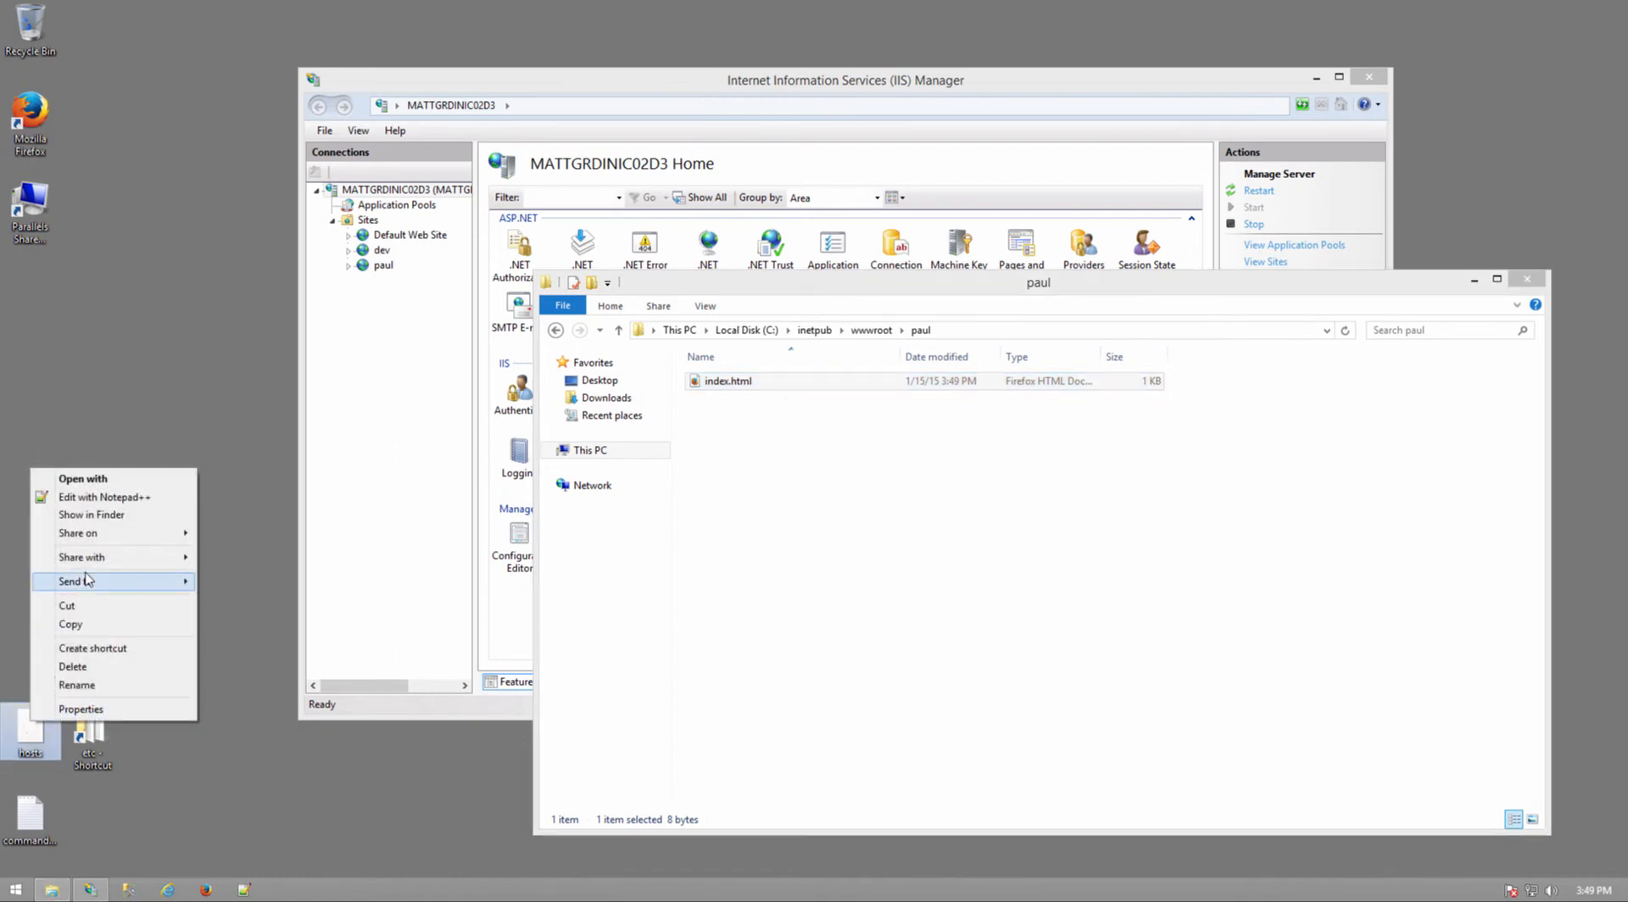
click(102, 497)
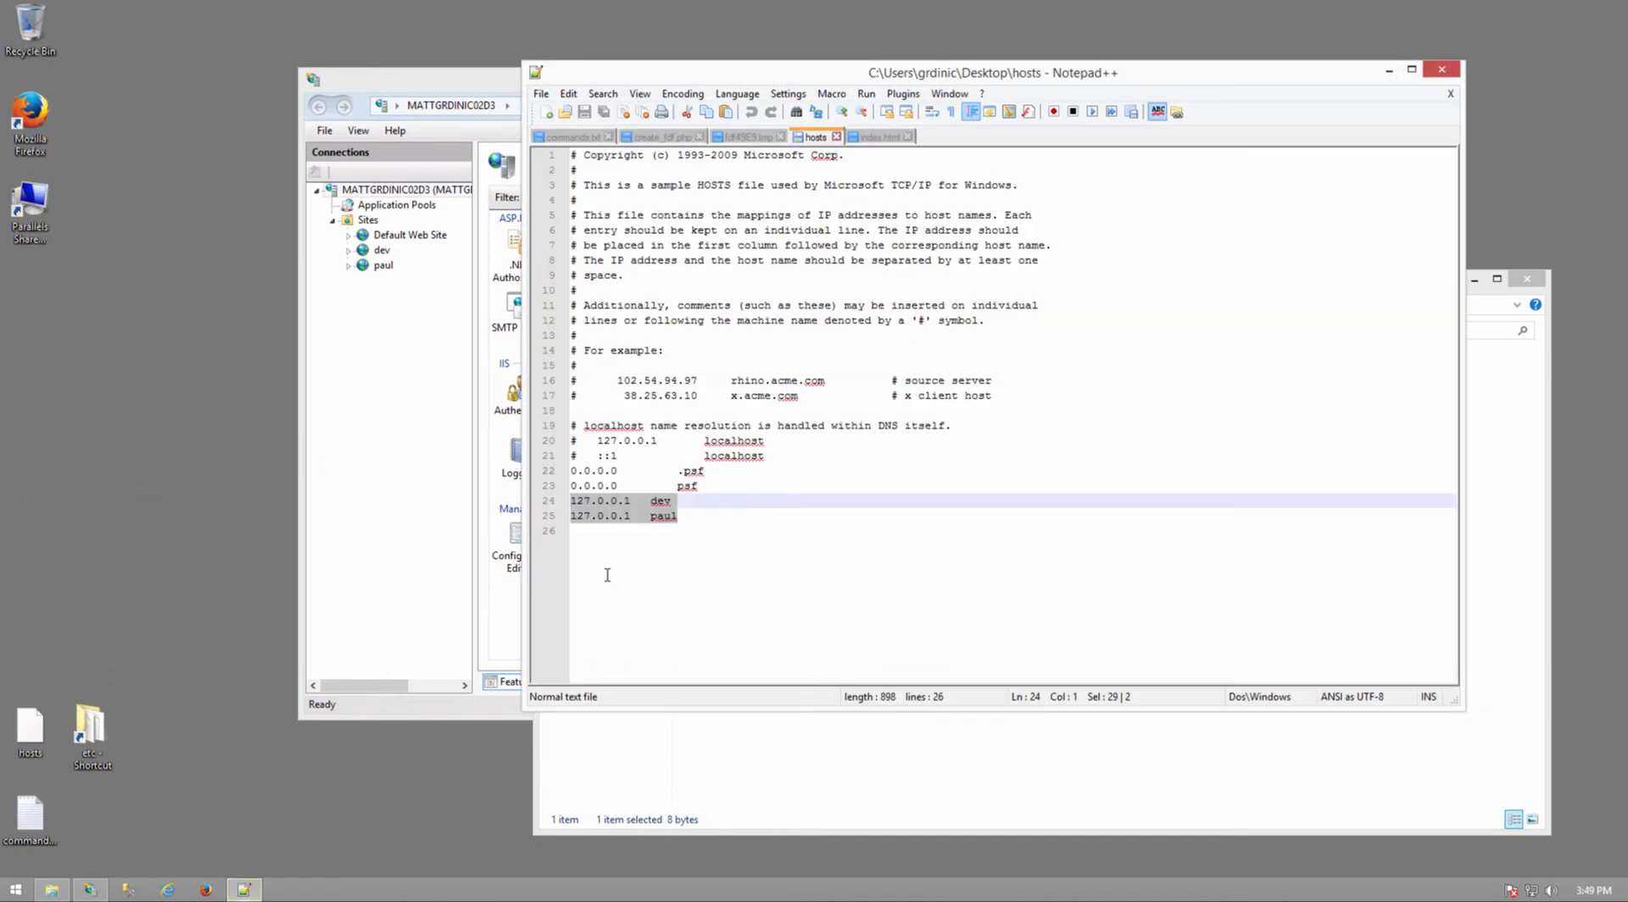
click(686, 524)
drag(686, 521, 508, 509)
double_click(662, 519)
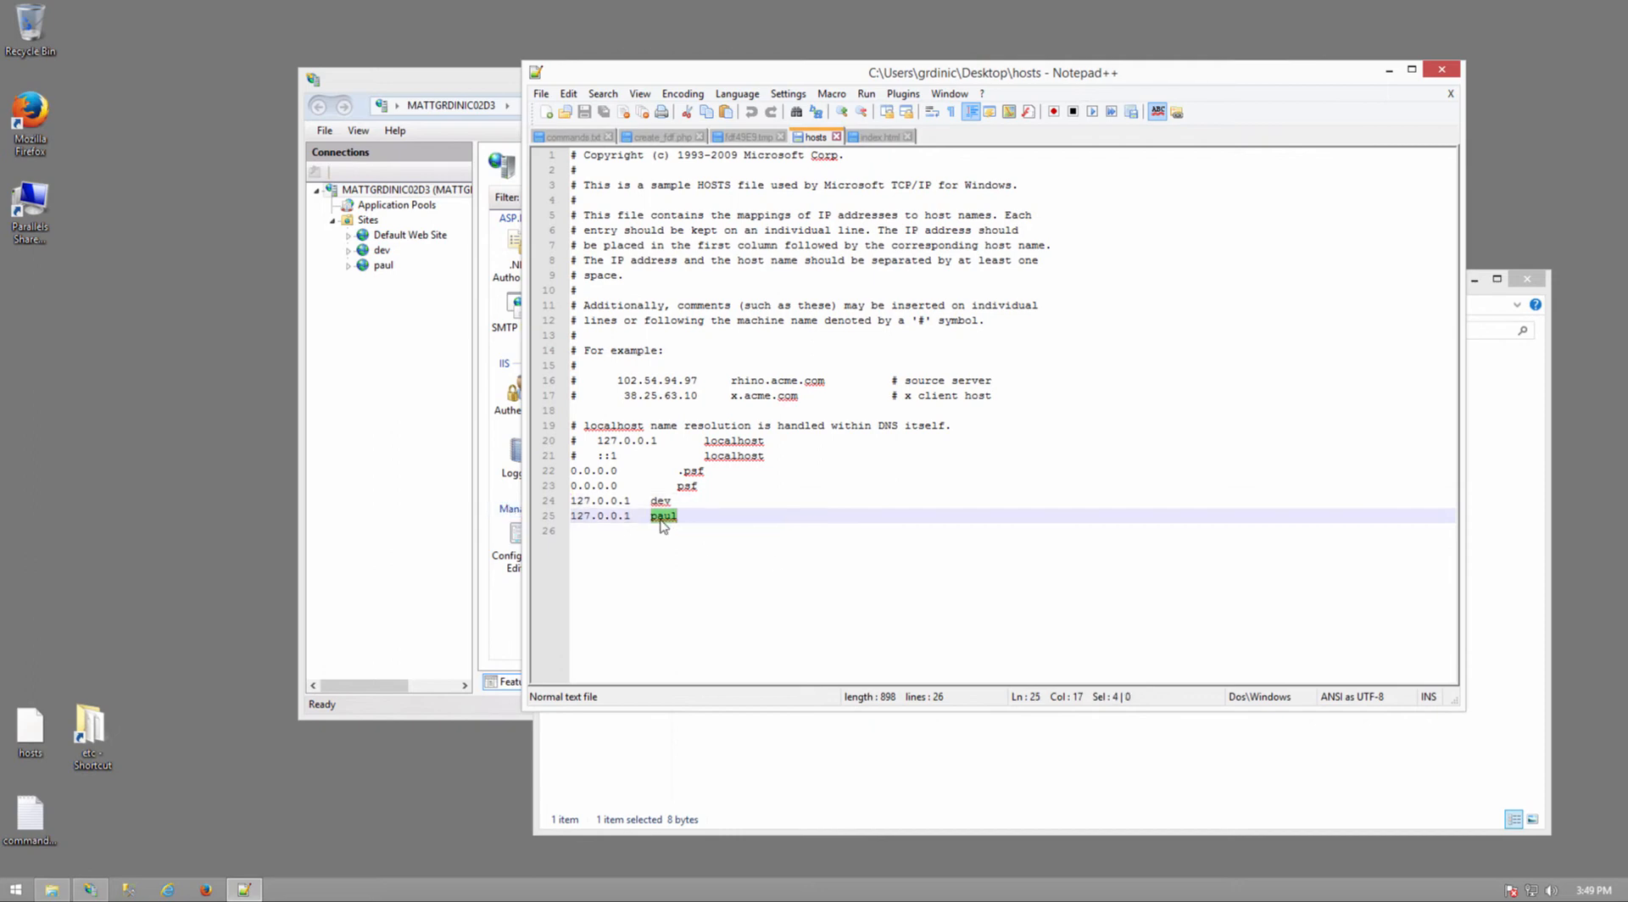
click(1442, 70)
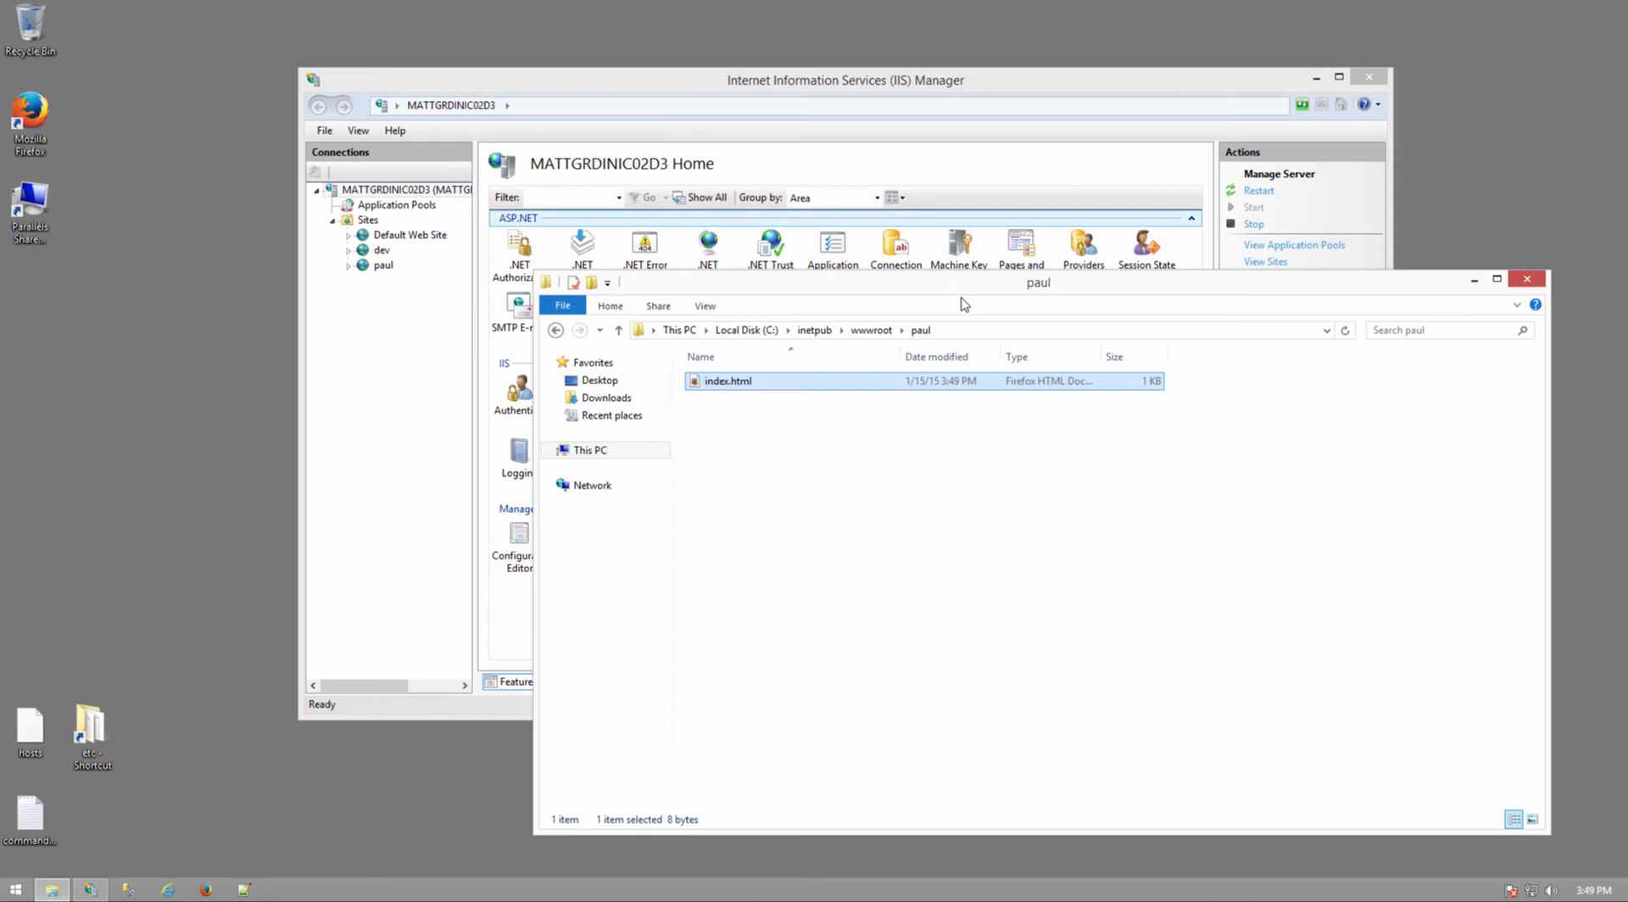
Switch to IIS Manager and remove the existing paul site, confirming the removal
click(773, 410)
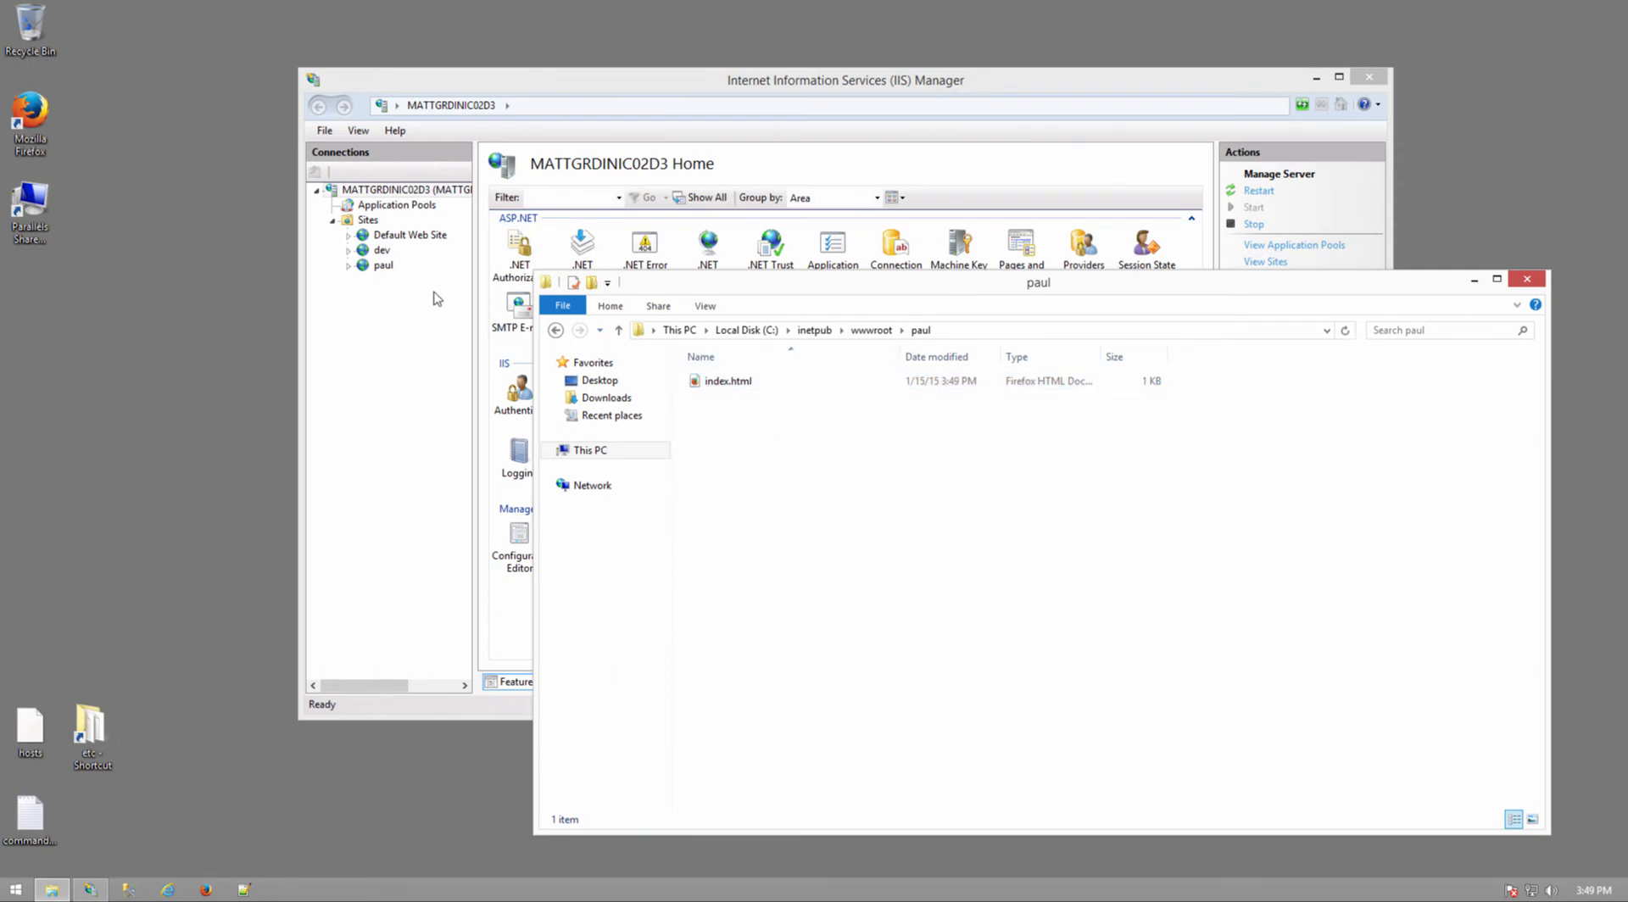
right_click(392, 262)
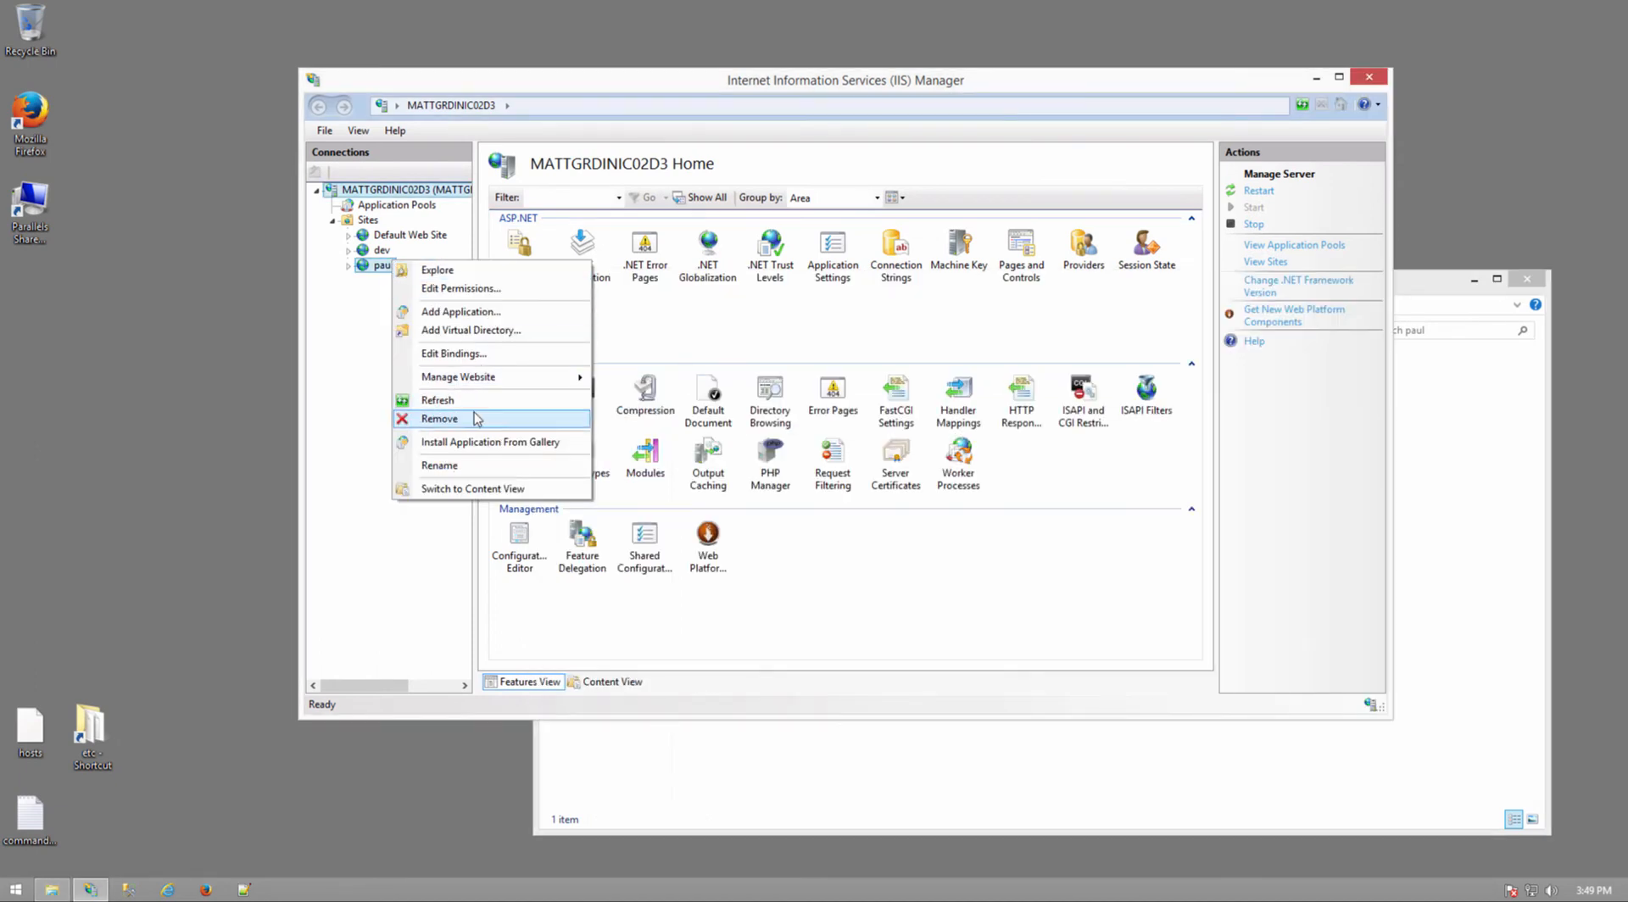
click(475, 418)
click(774, 509)
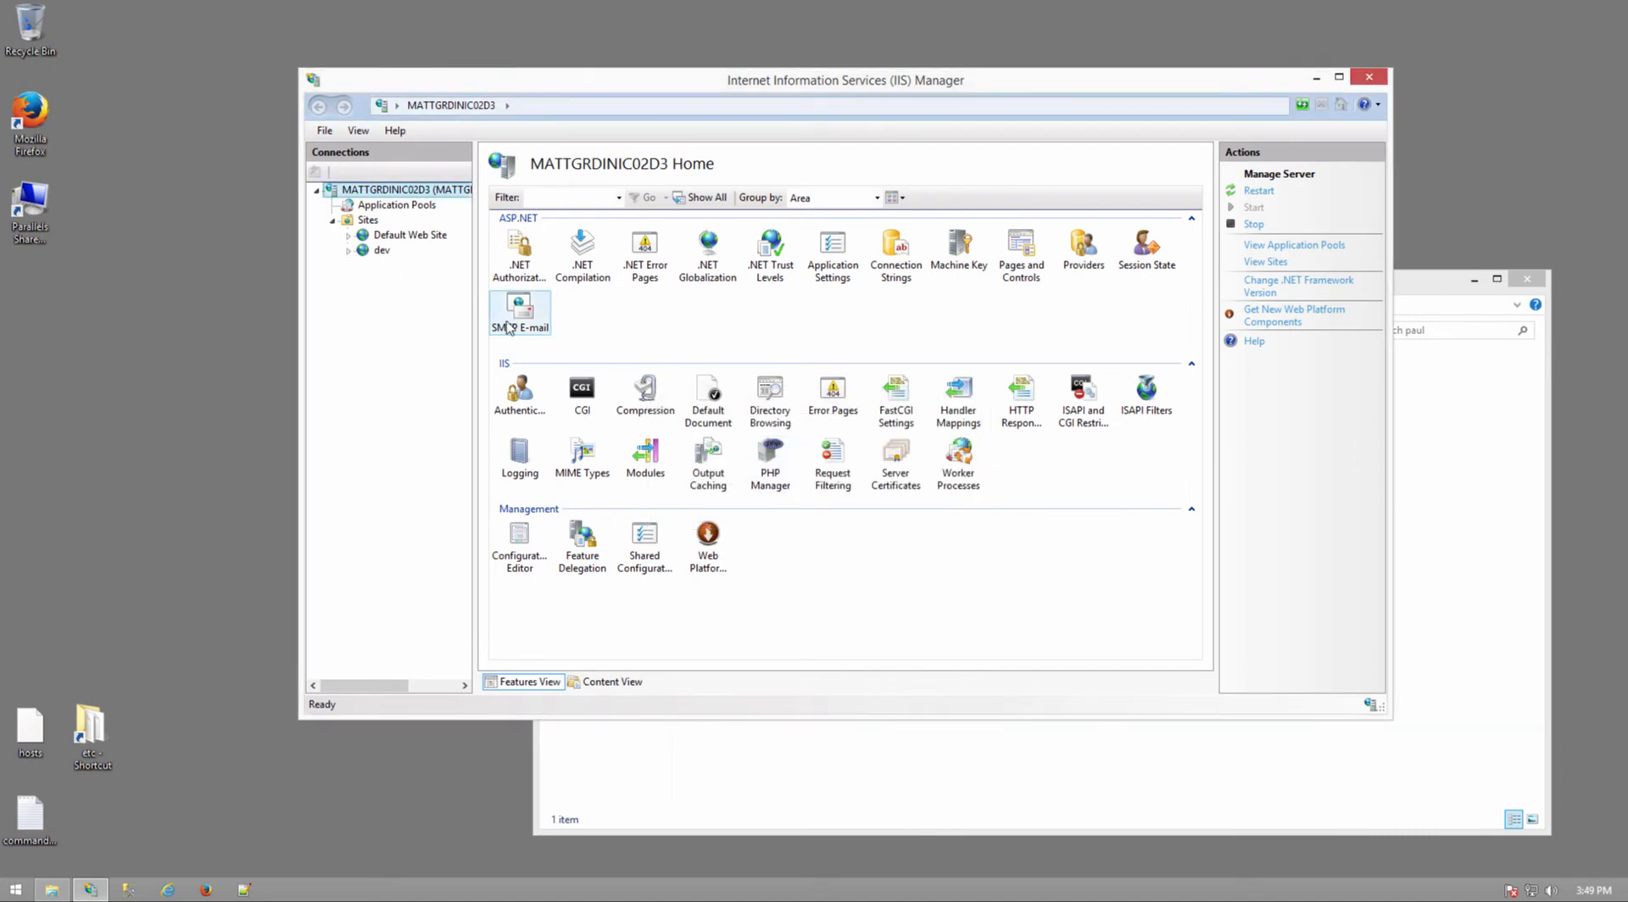
Start adding a new website under the server's Sites node and name it paul
click(317, 191)
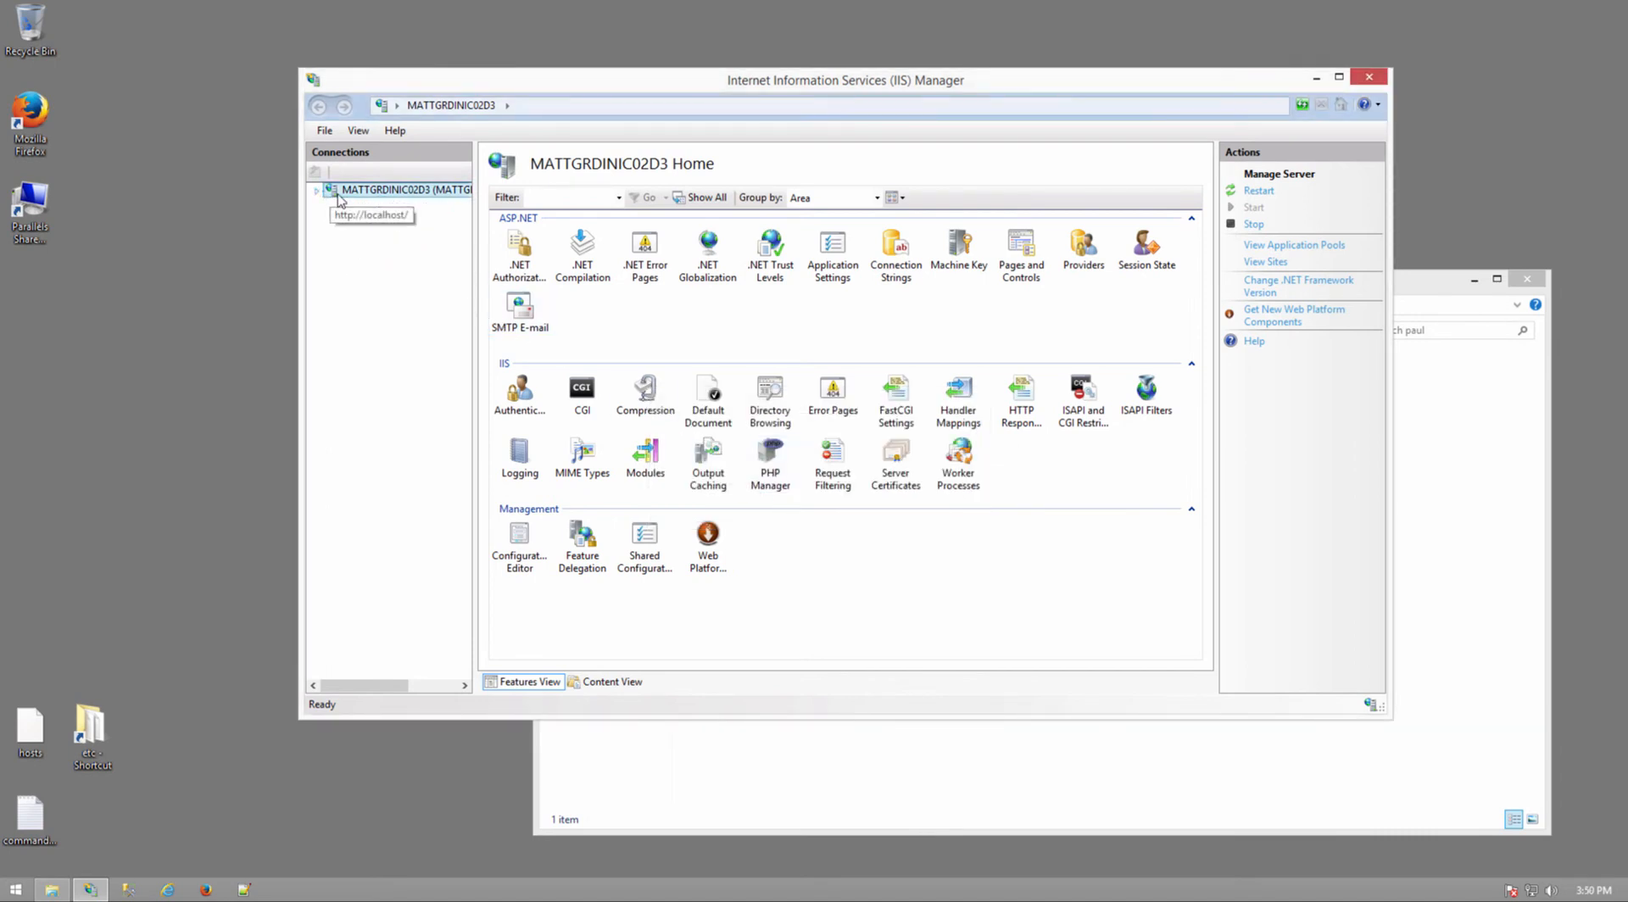
click(317, 192)
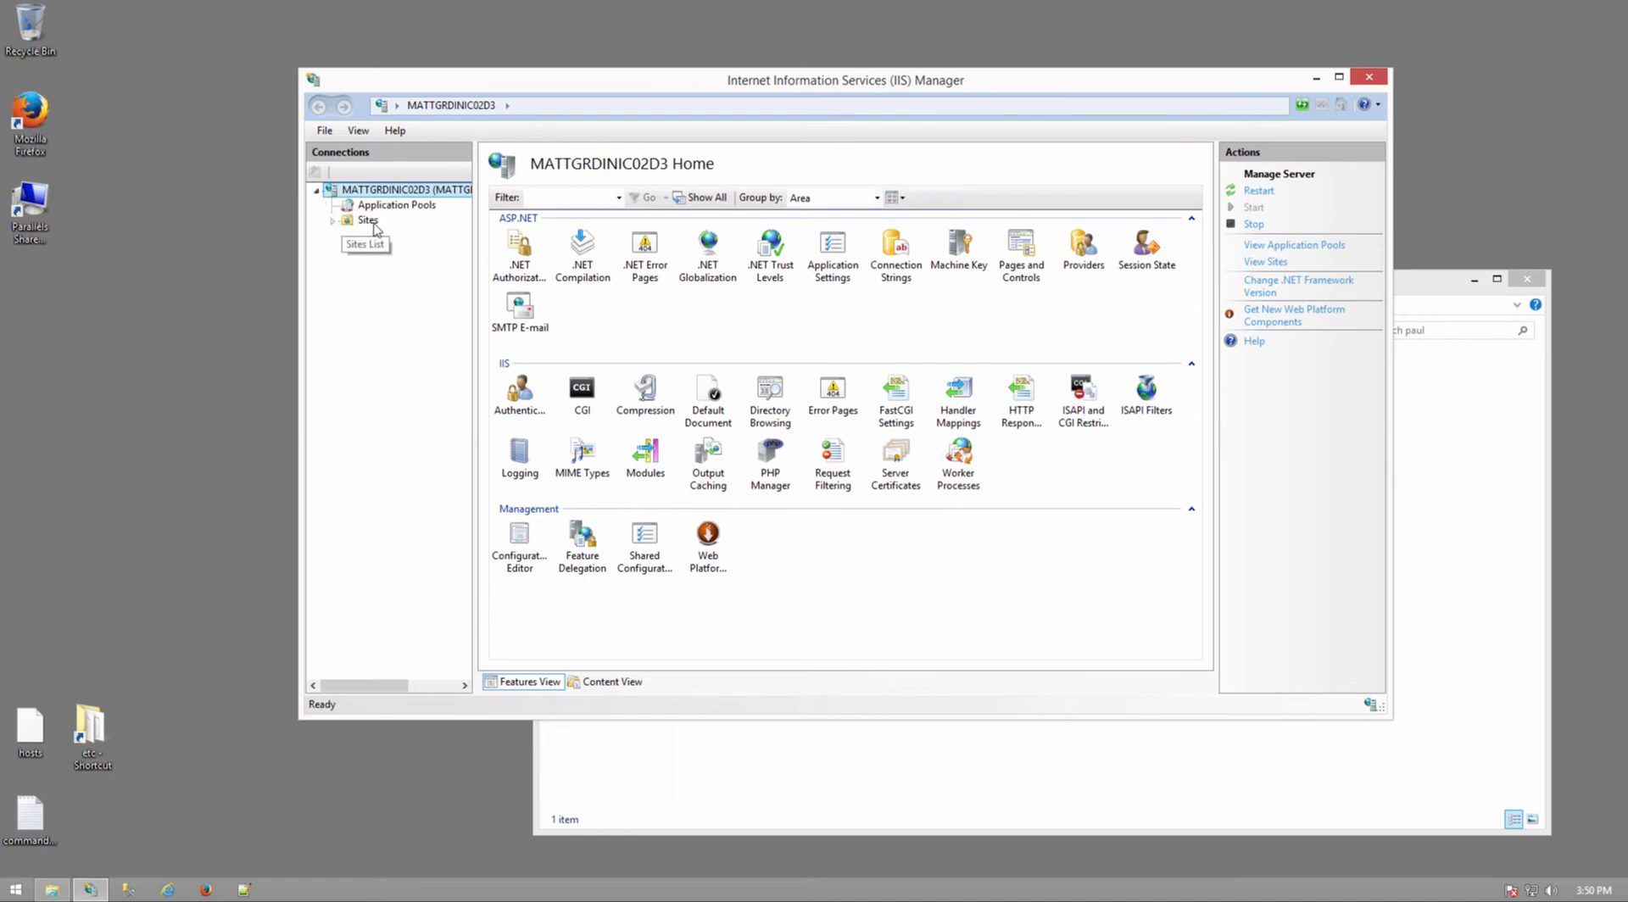
click(334, 222)
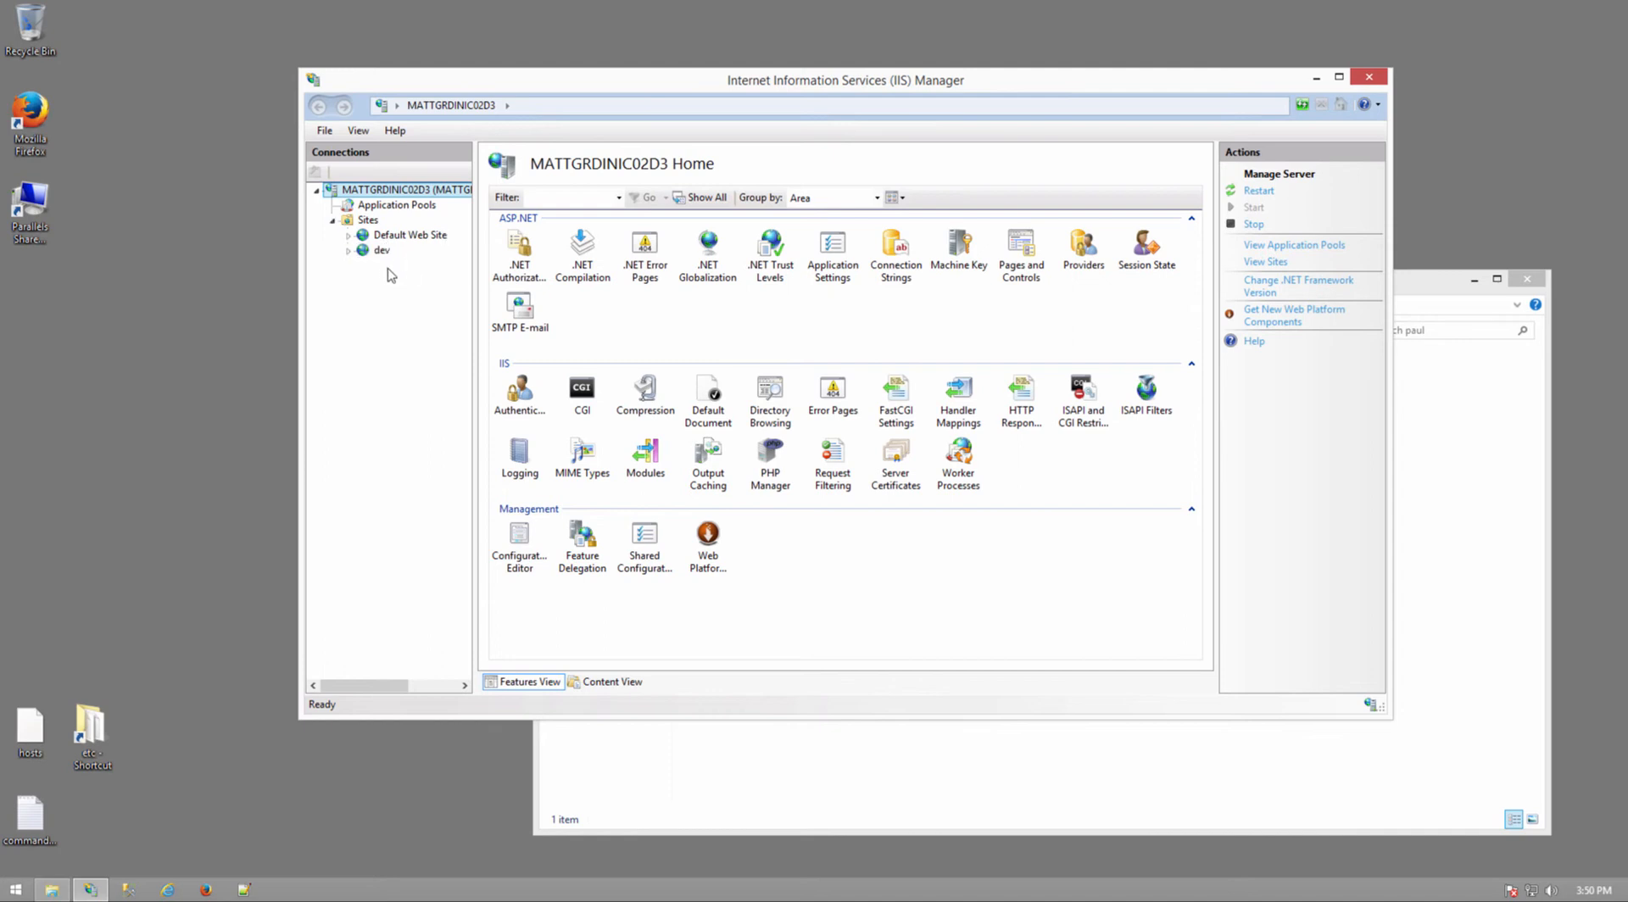
right_click(370, 221)
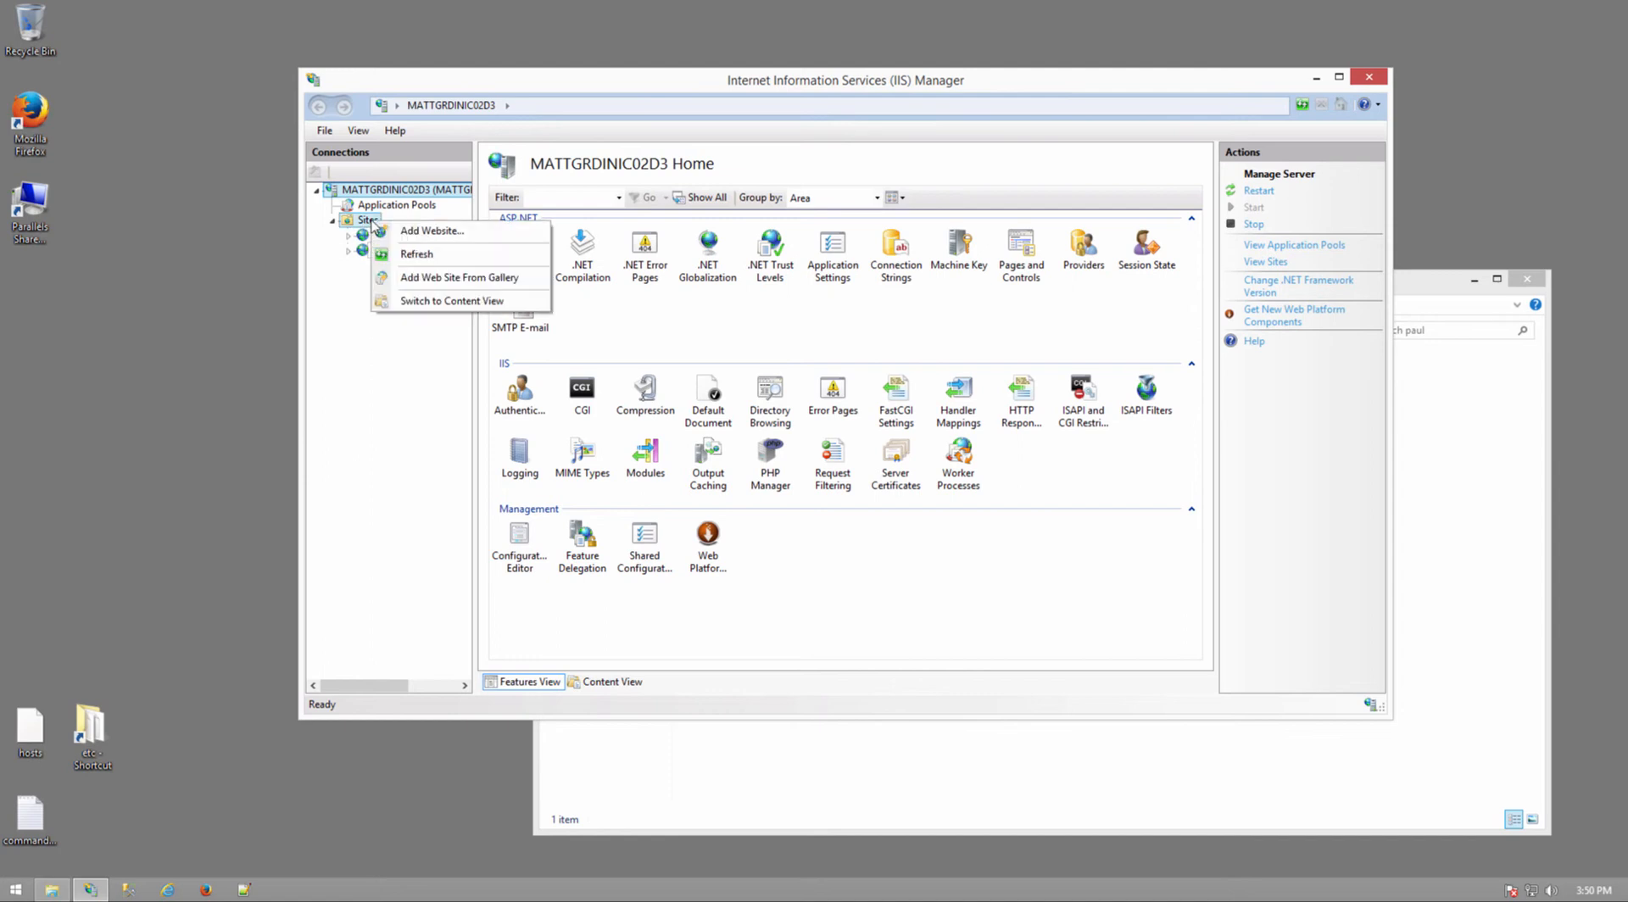
click(433, 232)
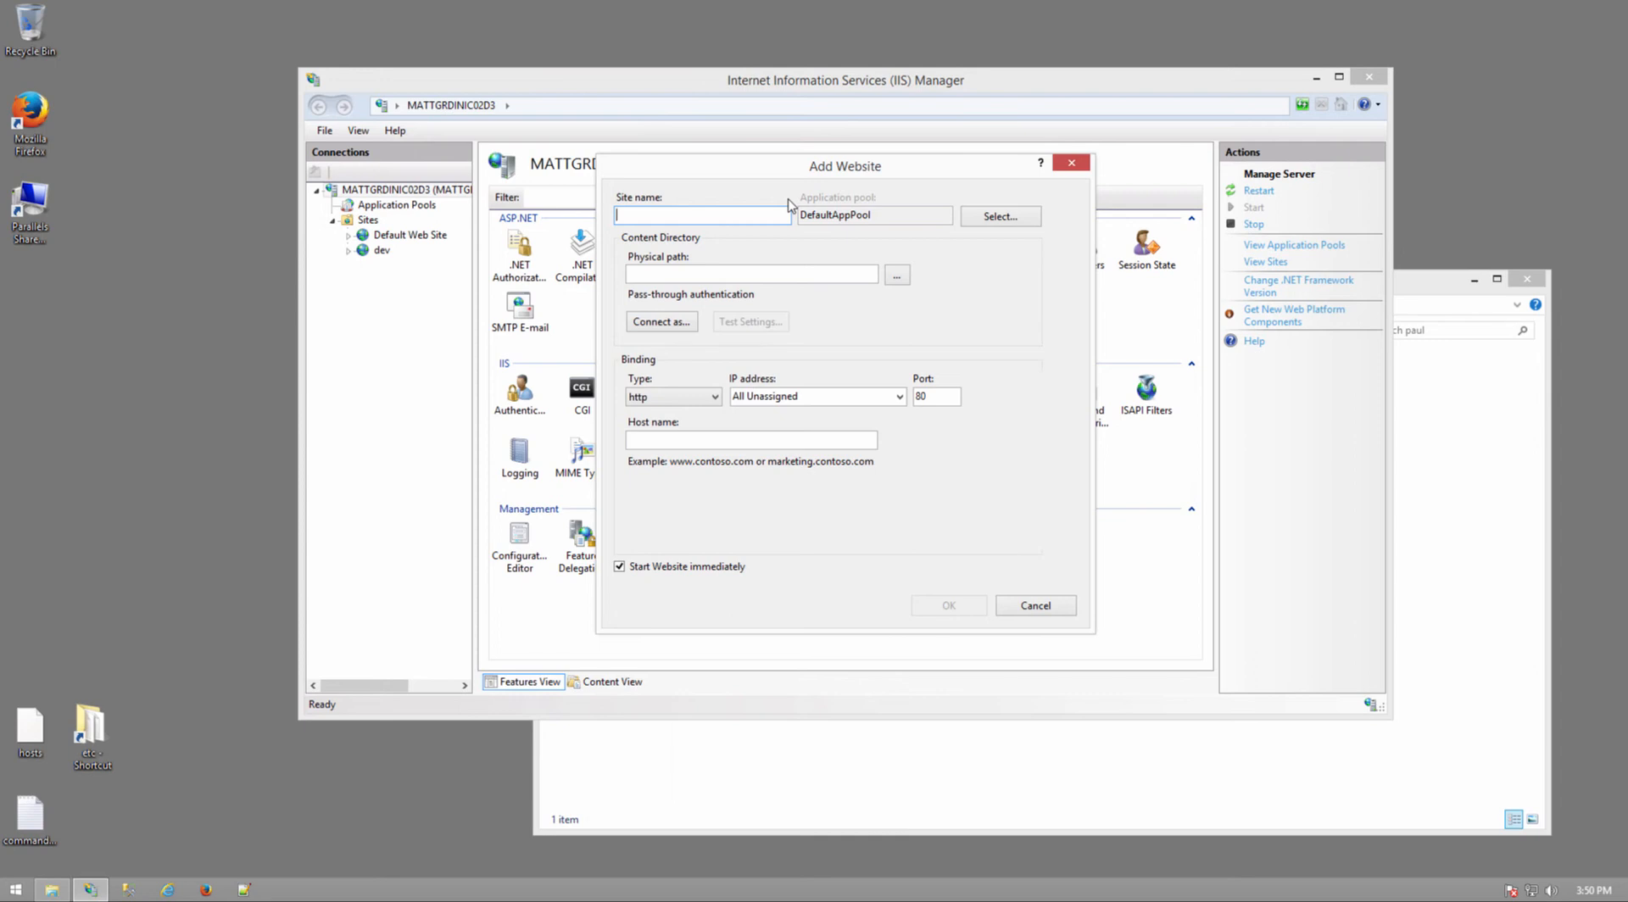
text(paul)
key(BackSpace)
key(BackSpace)
key(BackSpace)
text(aul)
Browse to C:\inetpub\wwwroot\paul and assign it as the new site's physical path
click(897, 274)
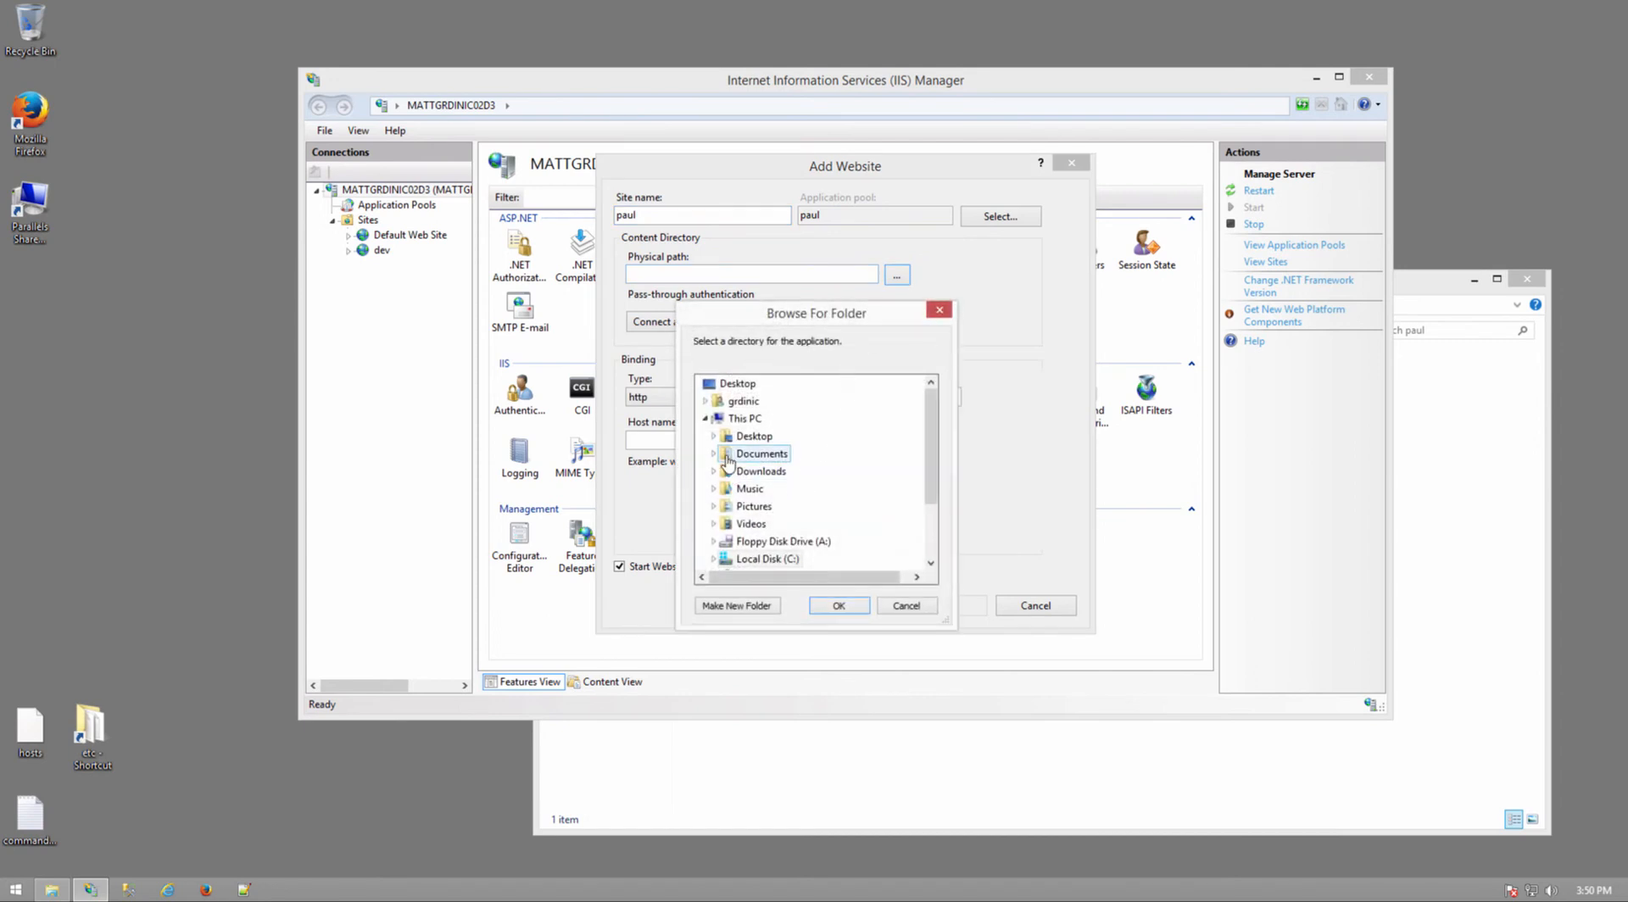
click(723, 561)
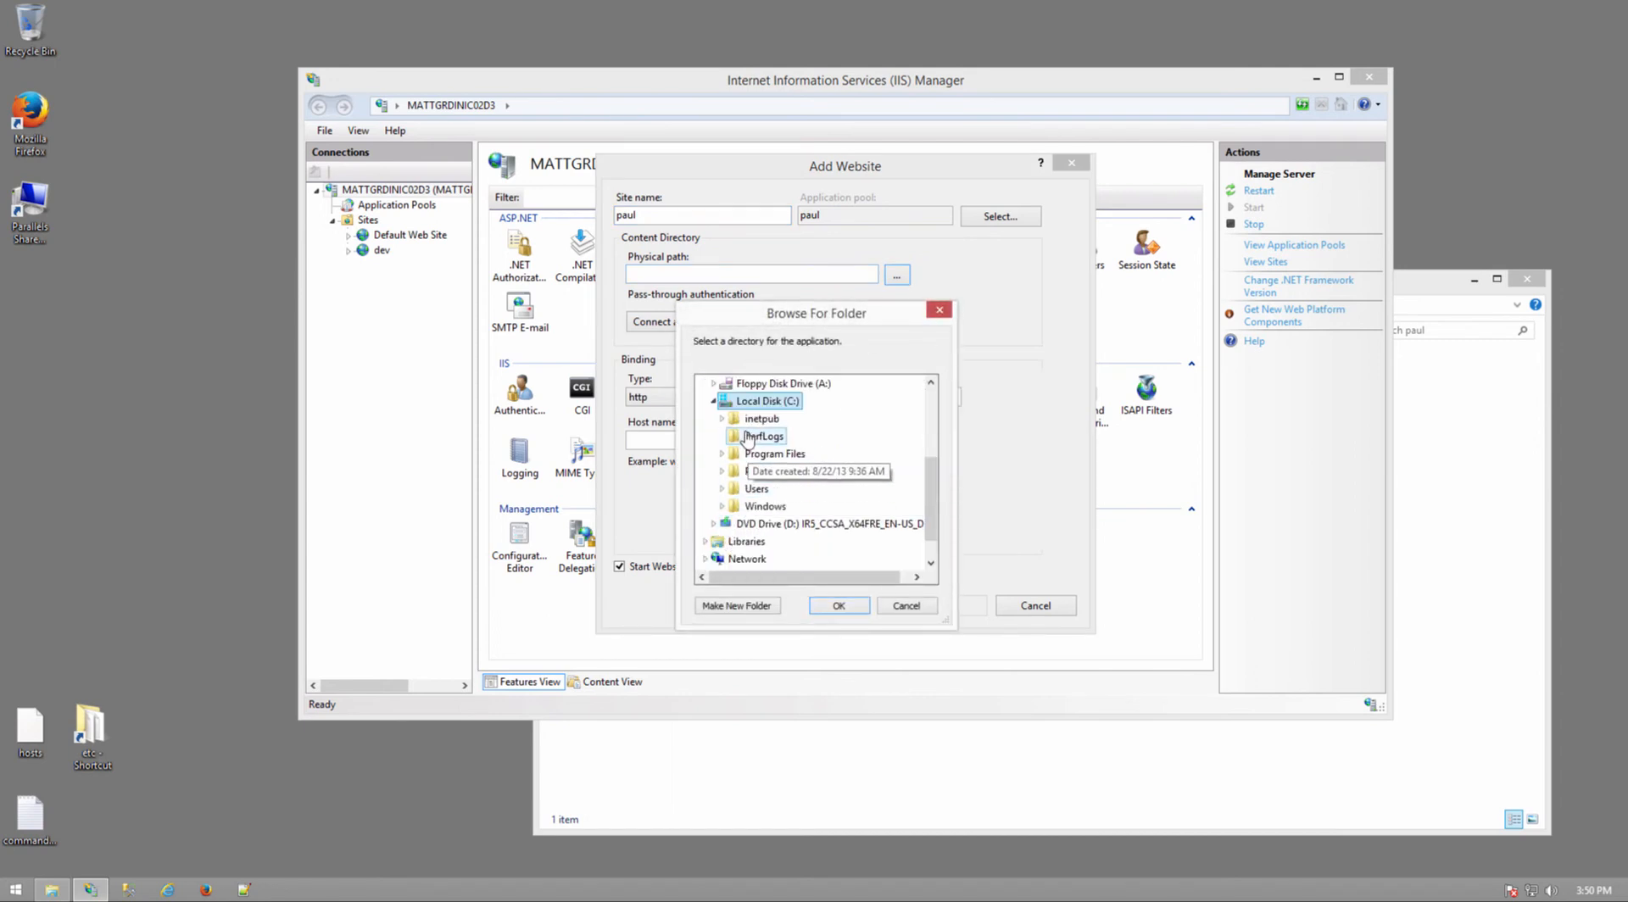
click(722, 418)
click(731, 507)
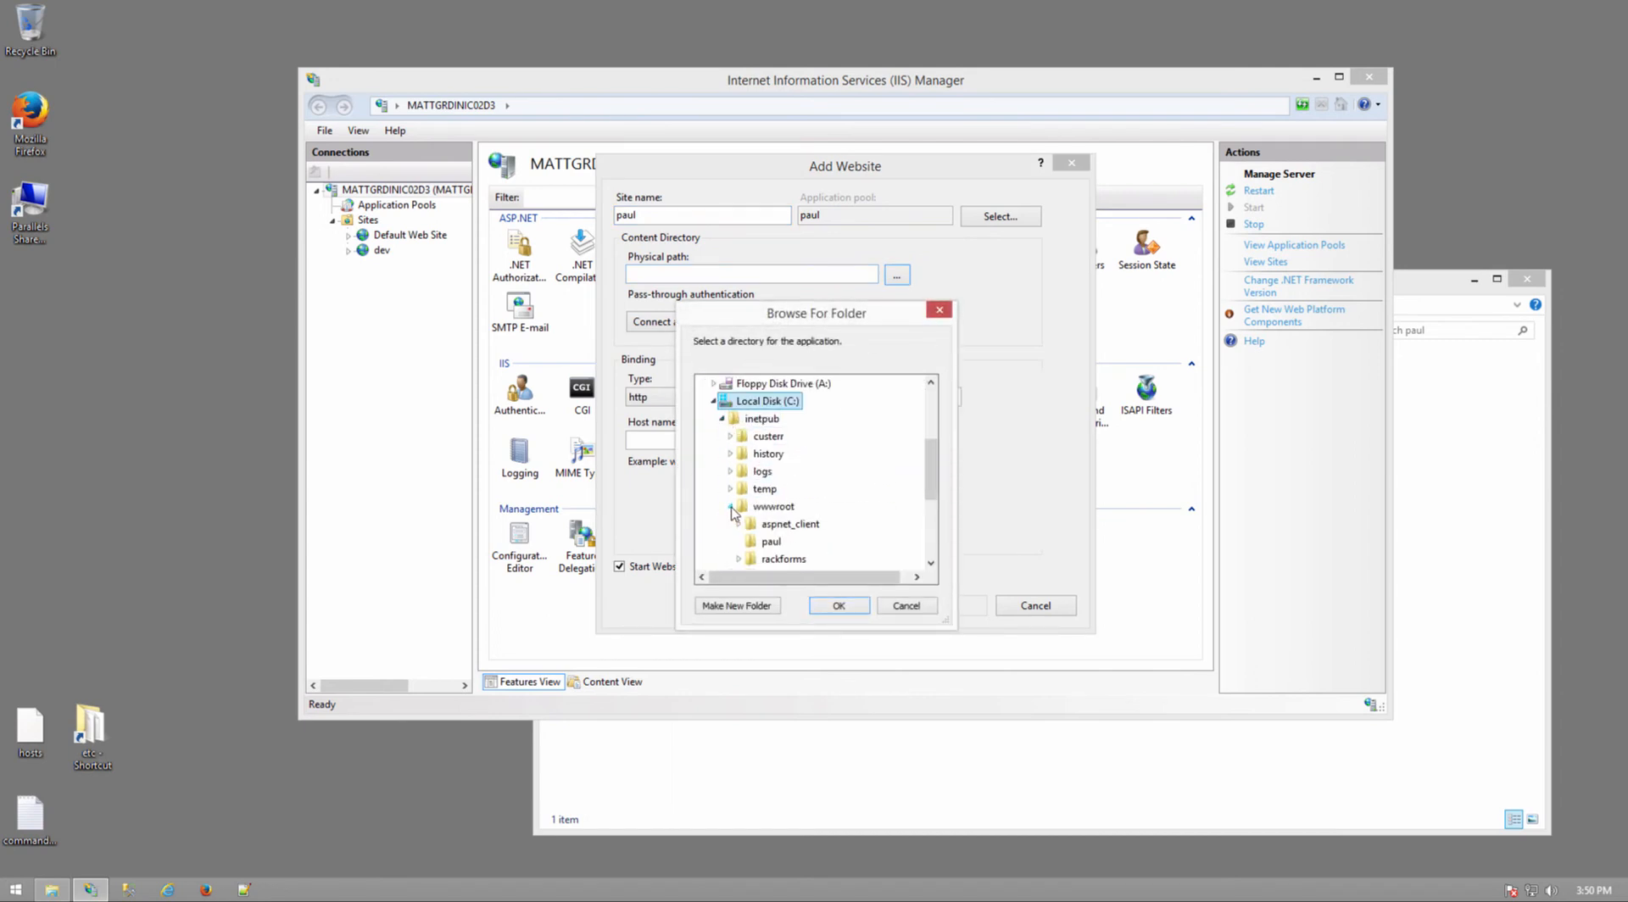
click(767, 542)
click(839, 605)
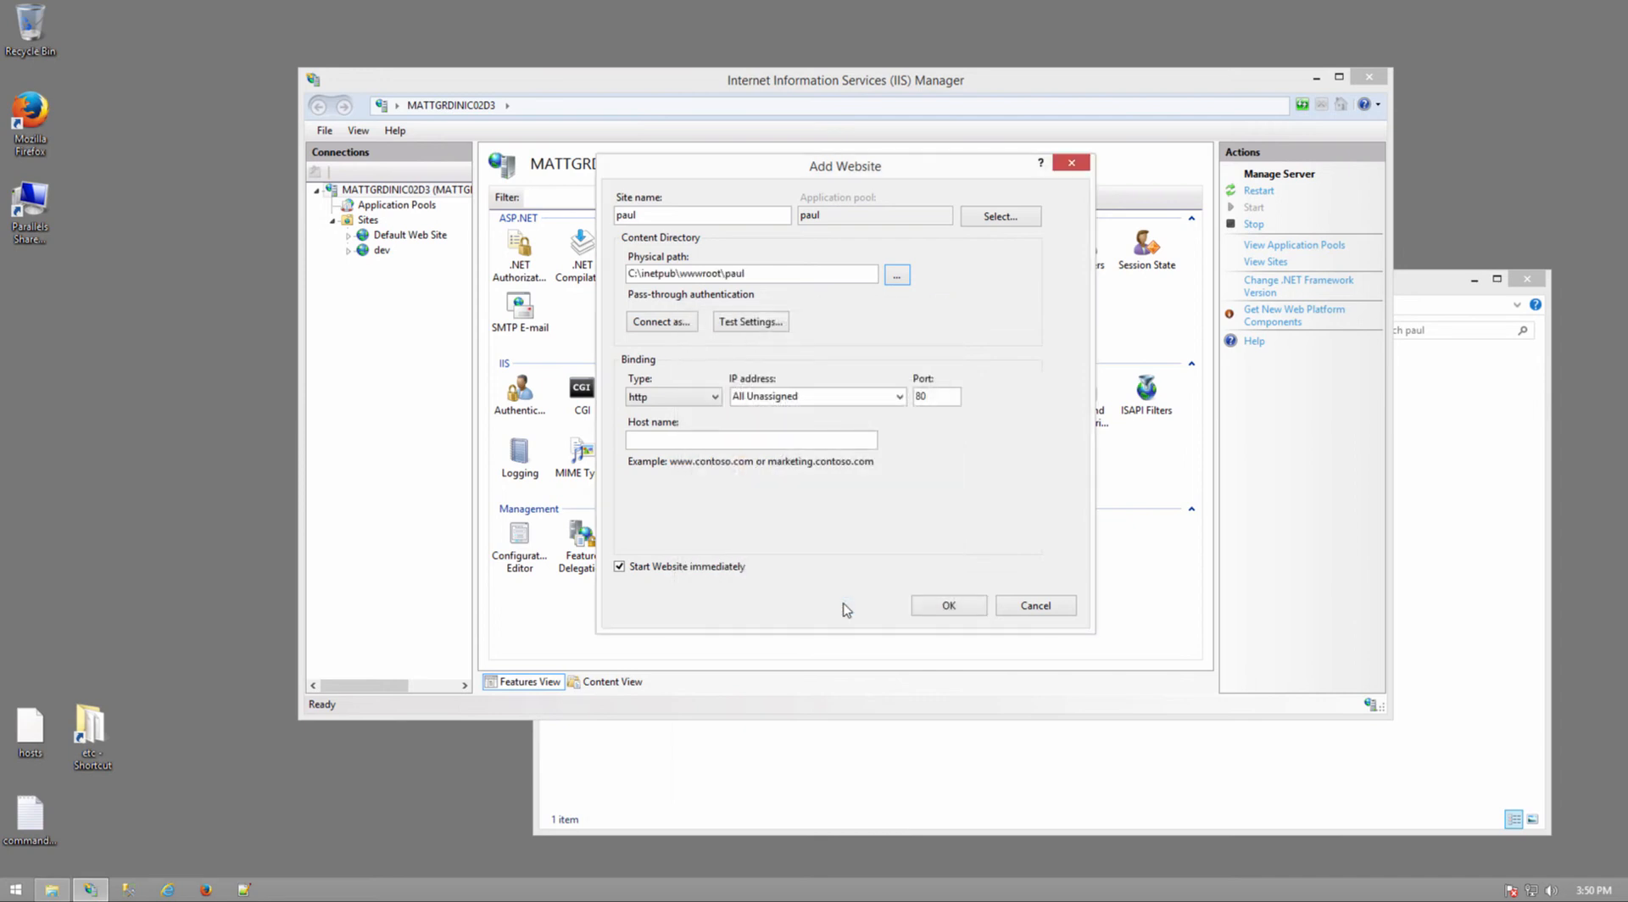
Set the binding's host name to paul, review the physical path, and create the website
click(711, 440)
text(paul)
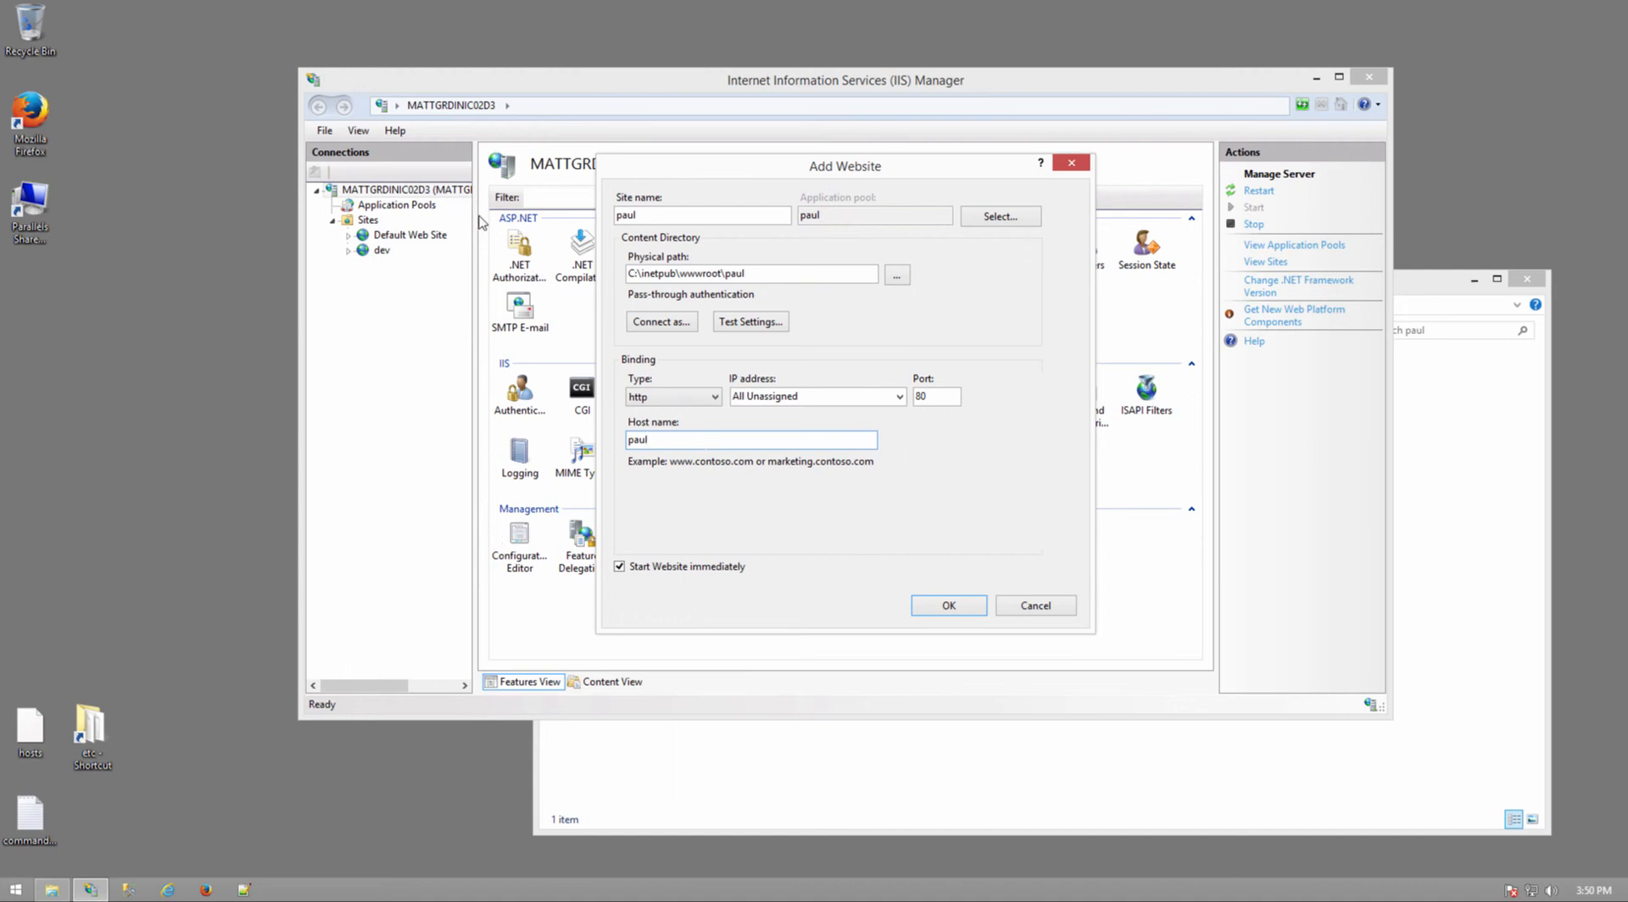
double_click(683, 443)
drag(763, 272, 564, 272)
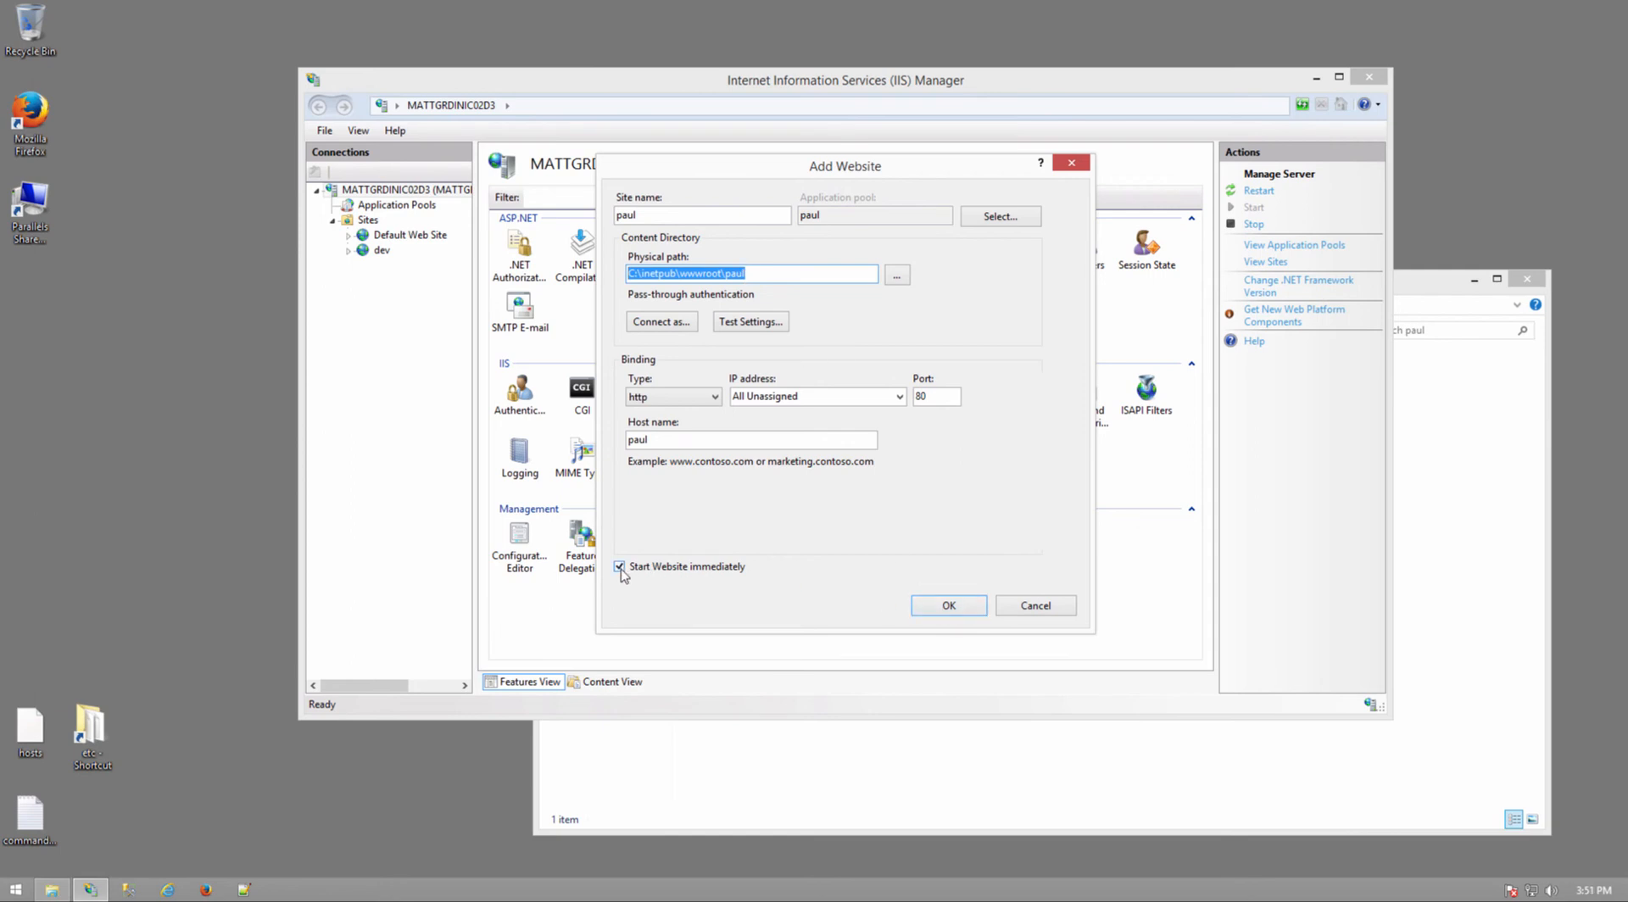
click(946, 604)
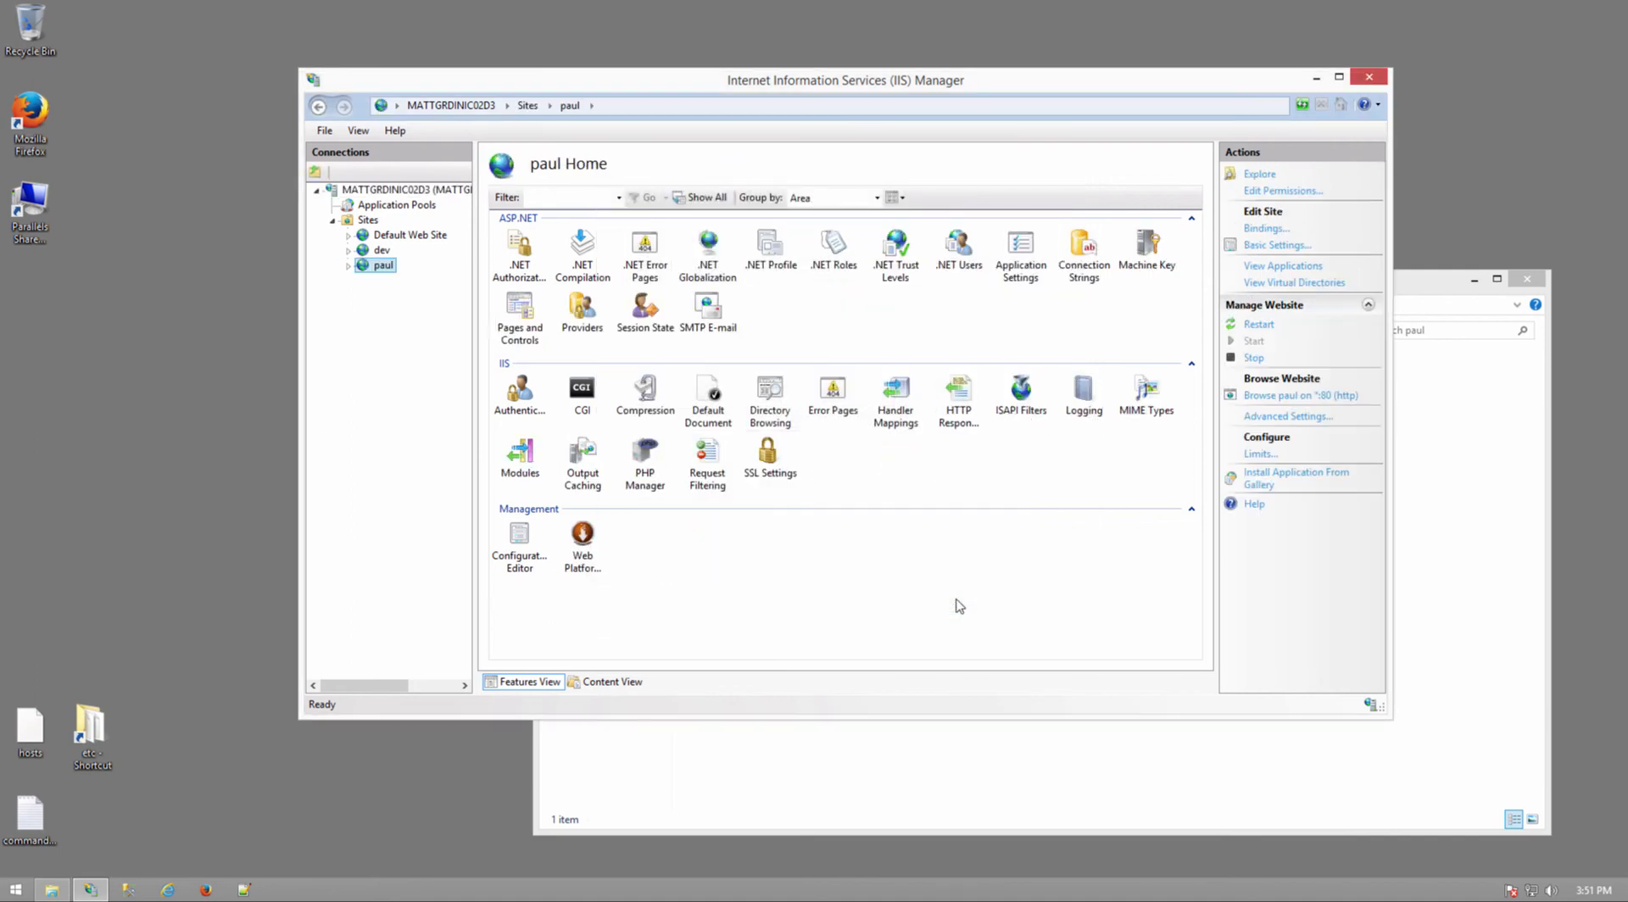
Switch to Firefox, load the address paul to check the site's page text, and dismiss the browser window
click(206, 889)
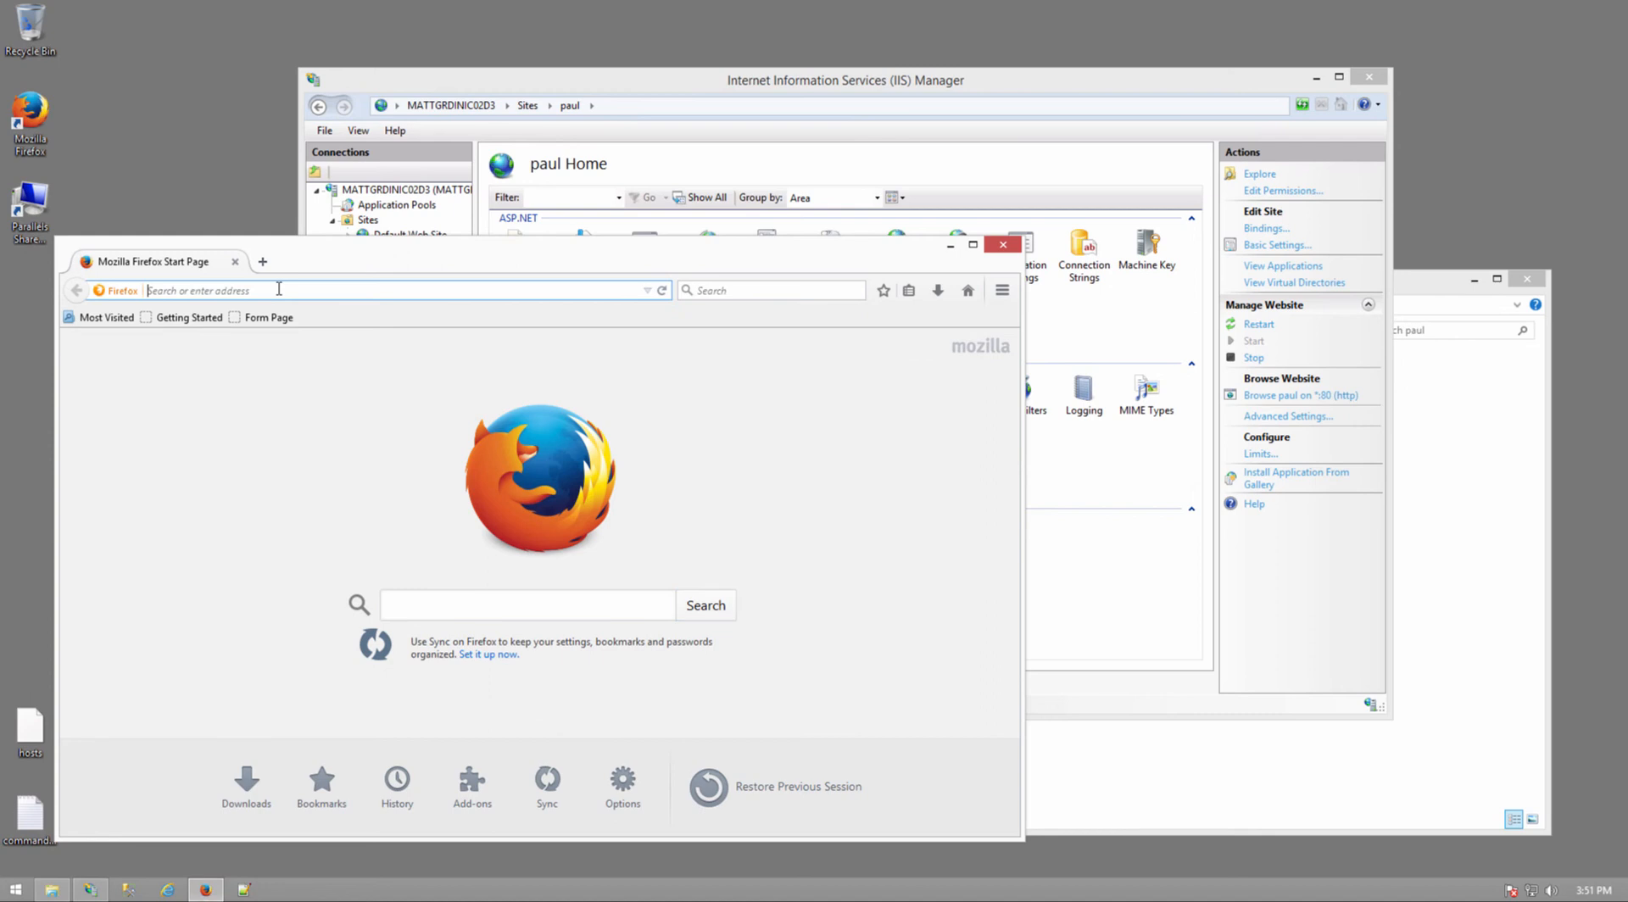
text(paul)
key(Return)
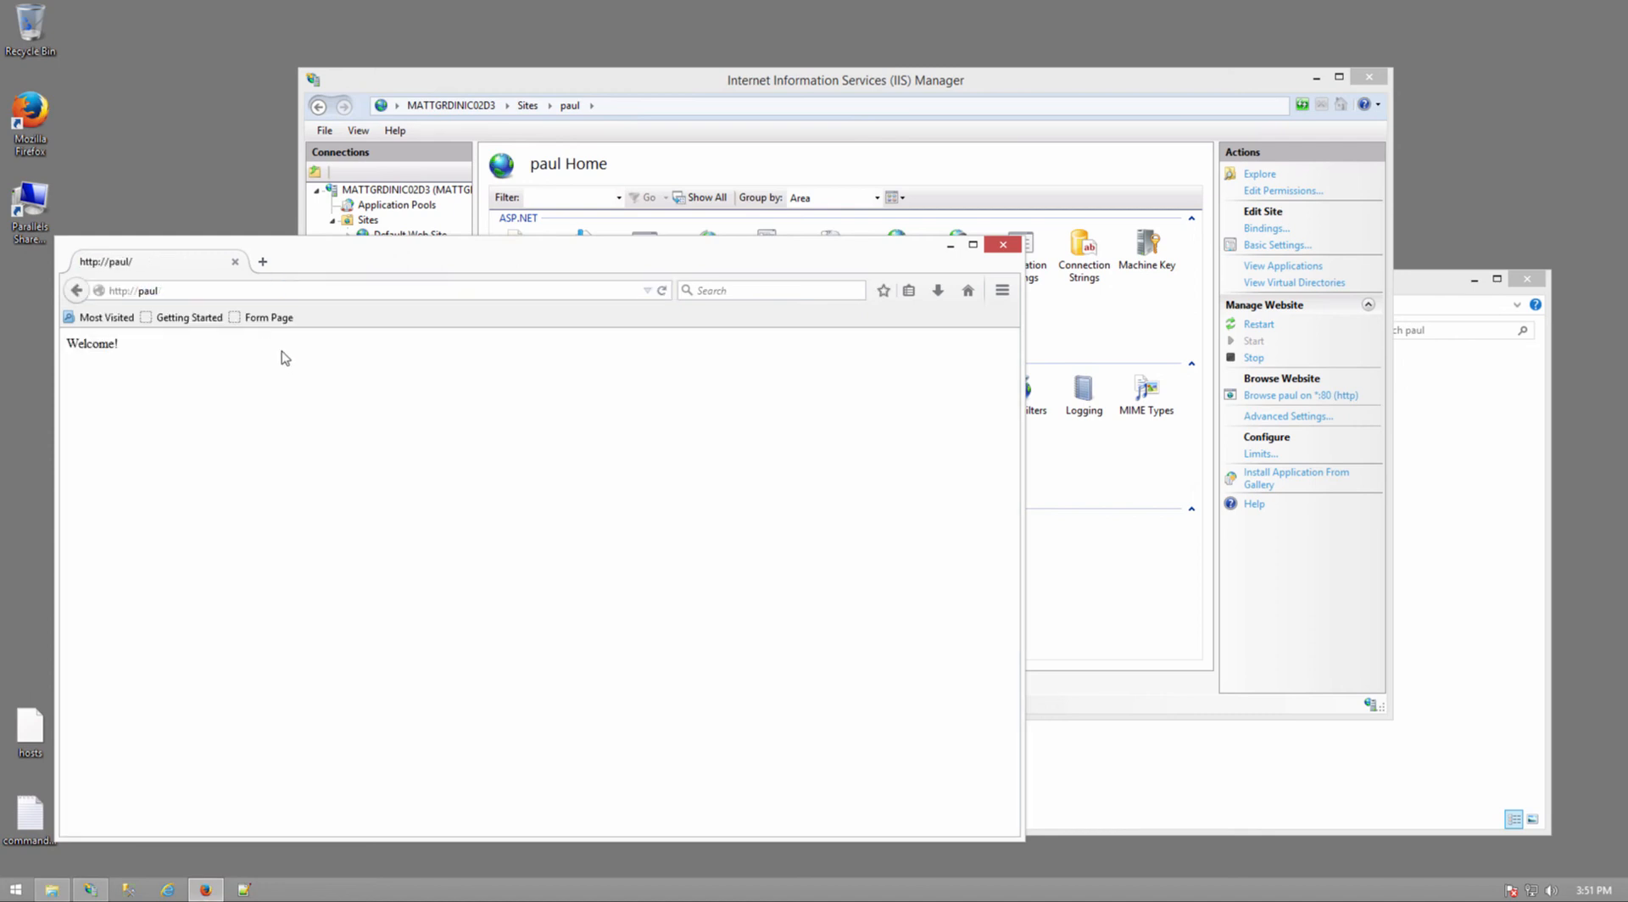
drag(144, 348, 72, 340)
click(949, 245)
Bring up the paul folder in File Explorer, go to wwwroot\rackforms and select all its files and folders
click(1246, 175)
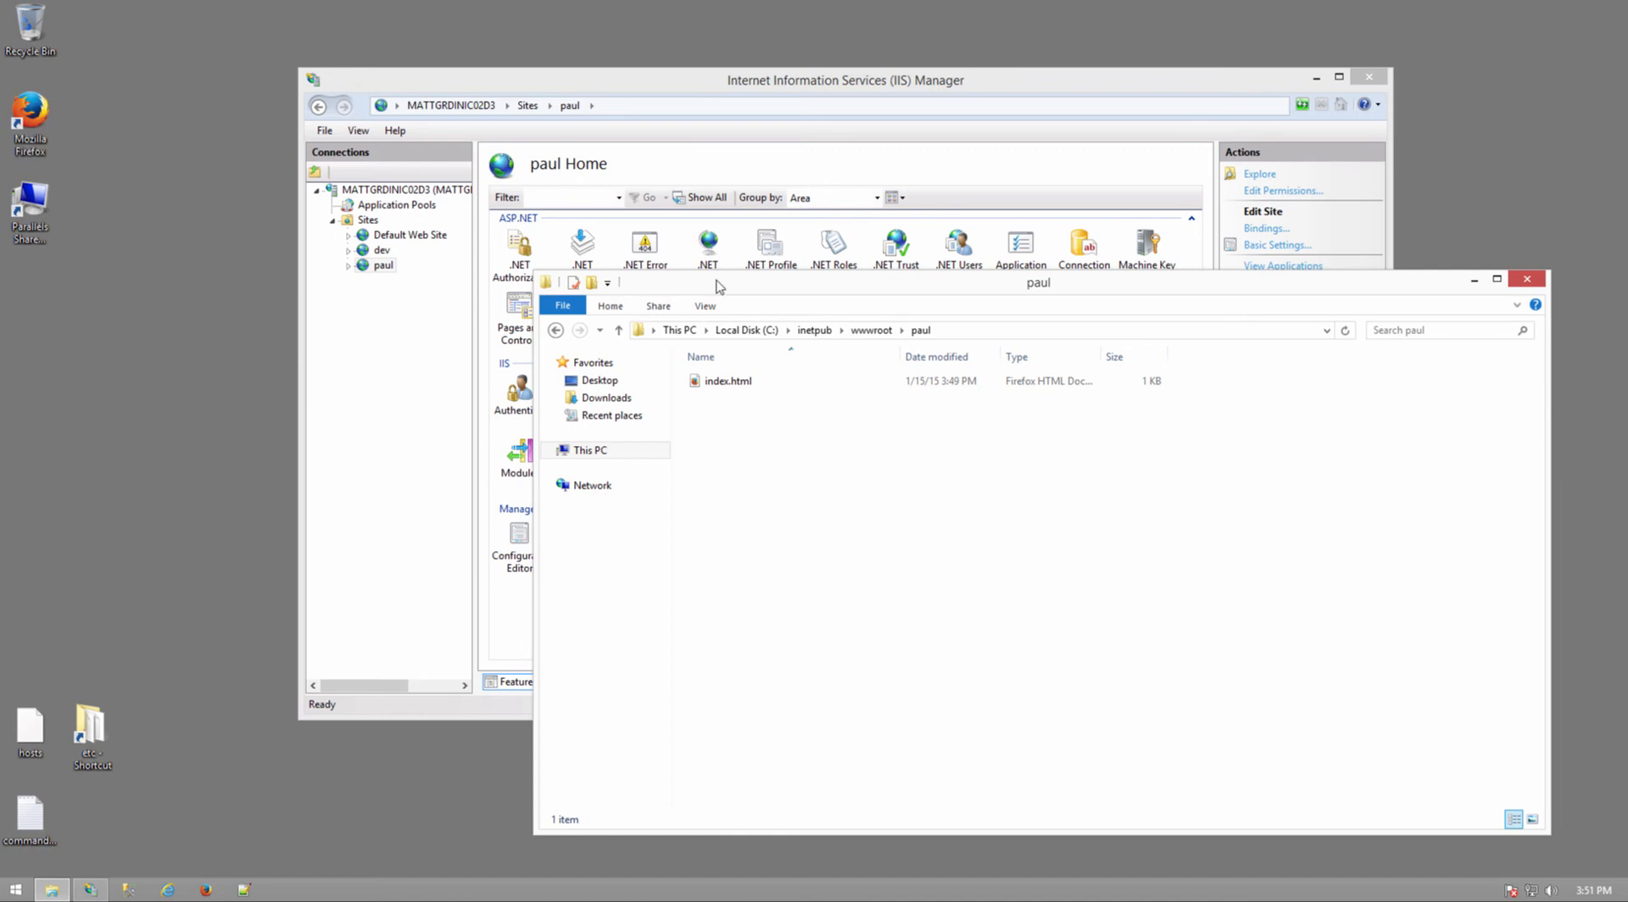
drag(735, 285, 714, 279)
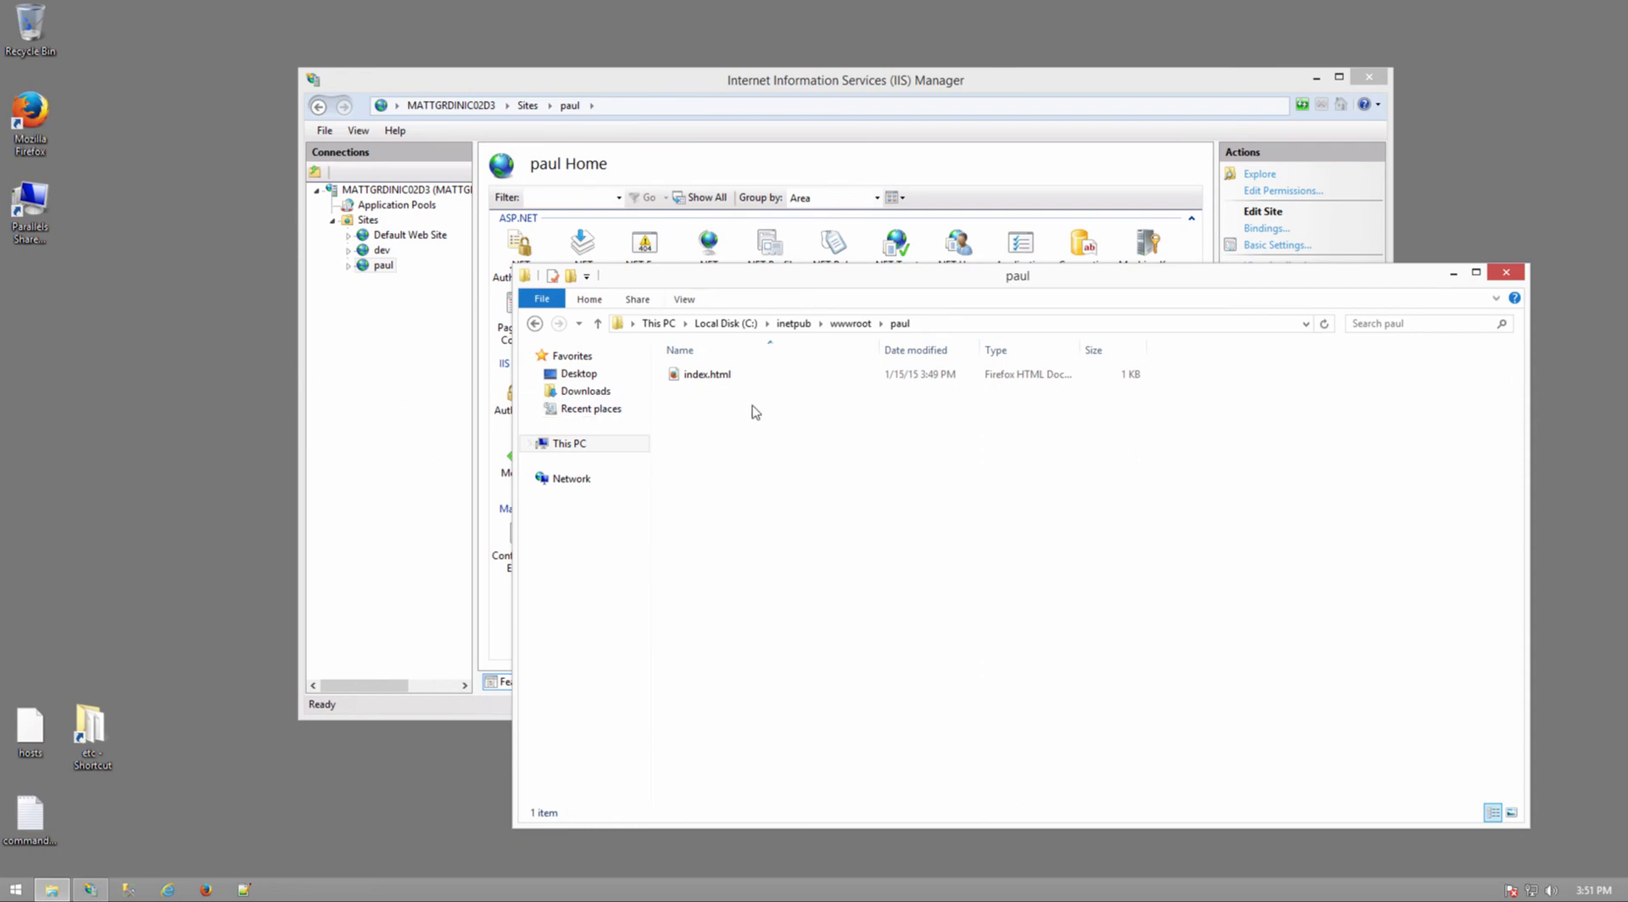
click(841, 325)
double_click(709, 411)
drag(776, 633, 668, 326)
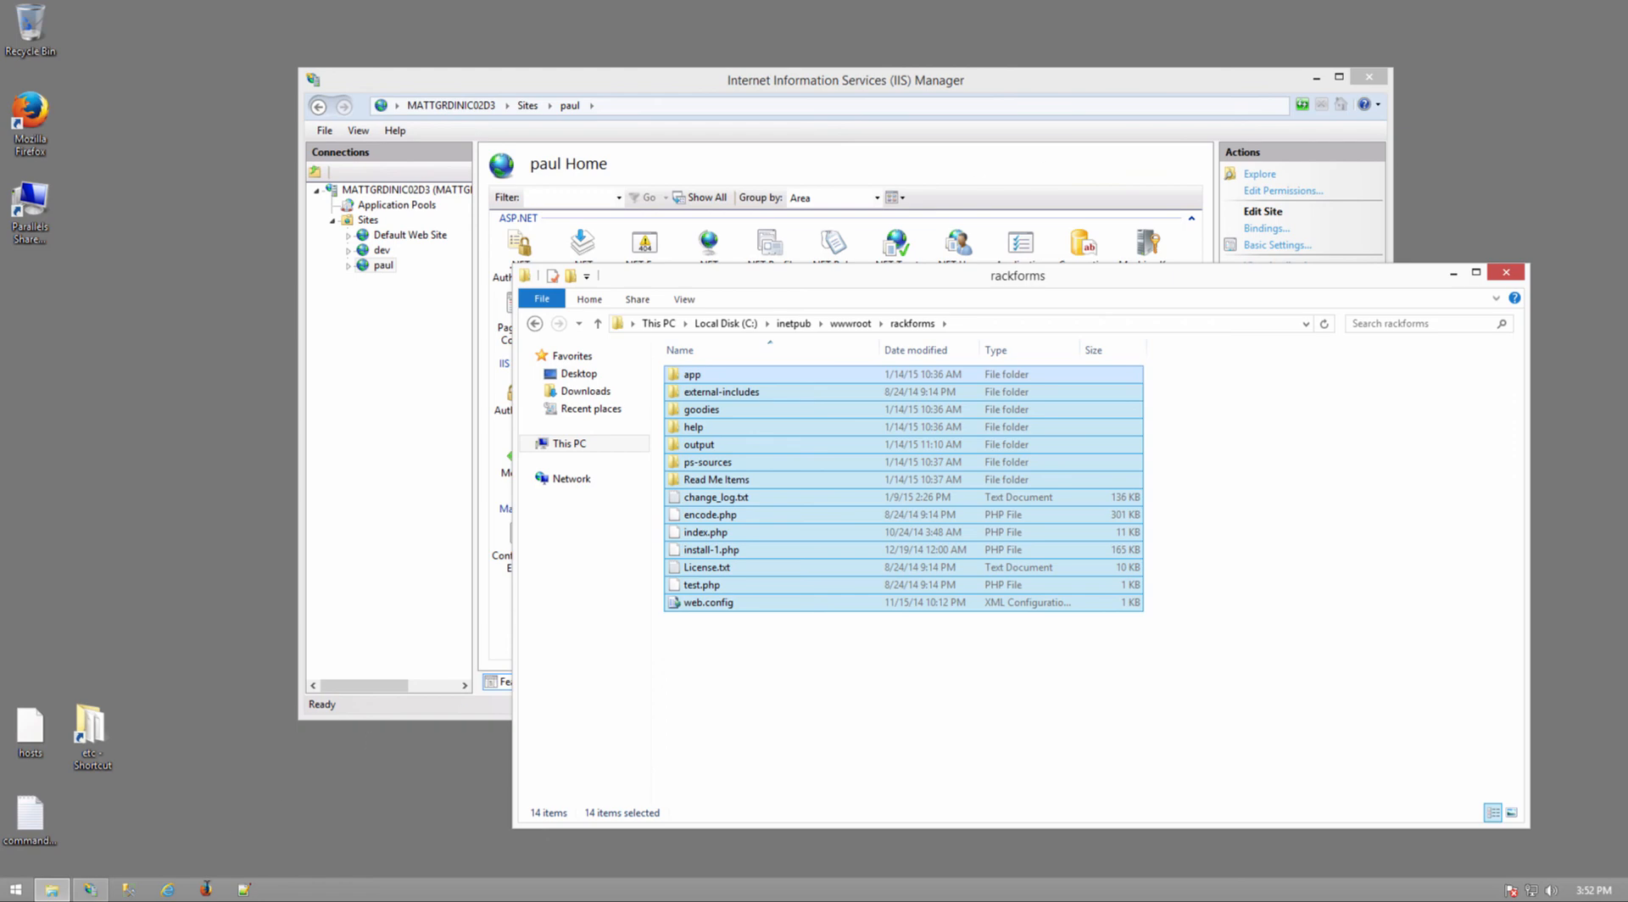
click(206, 890)
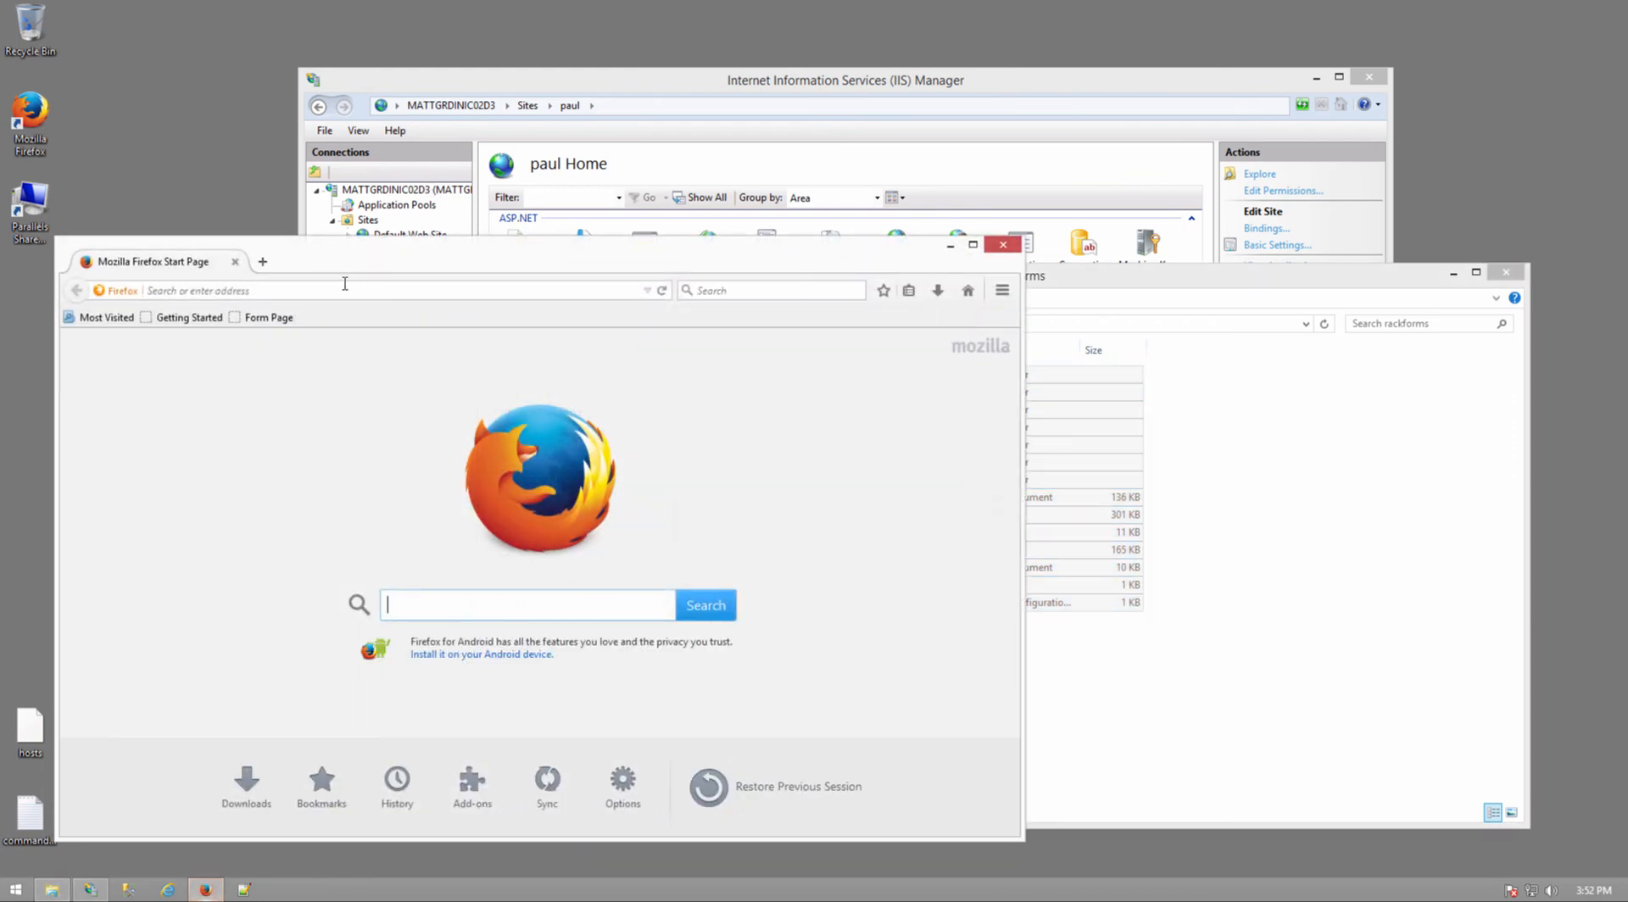
click(343, 288)
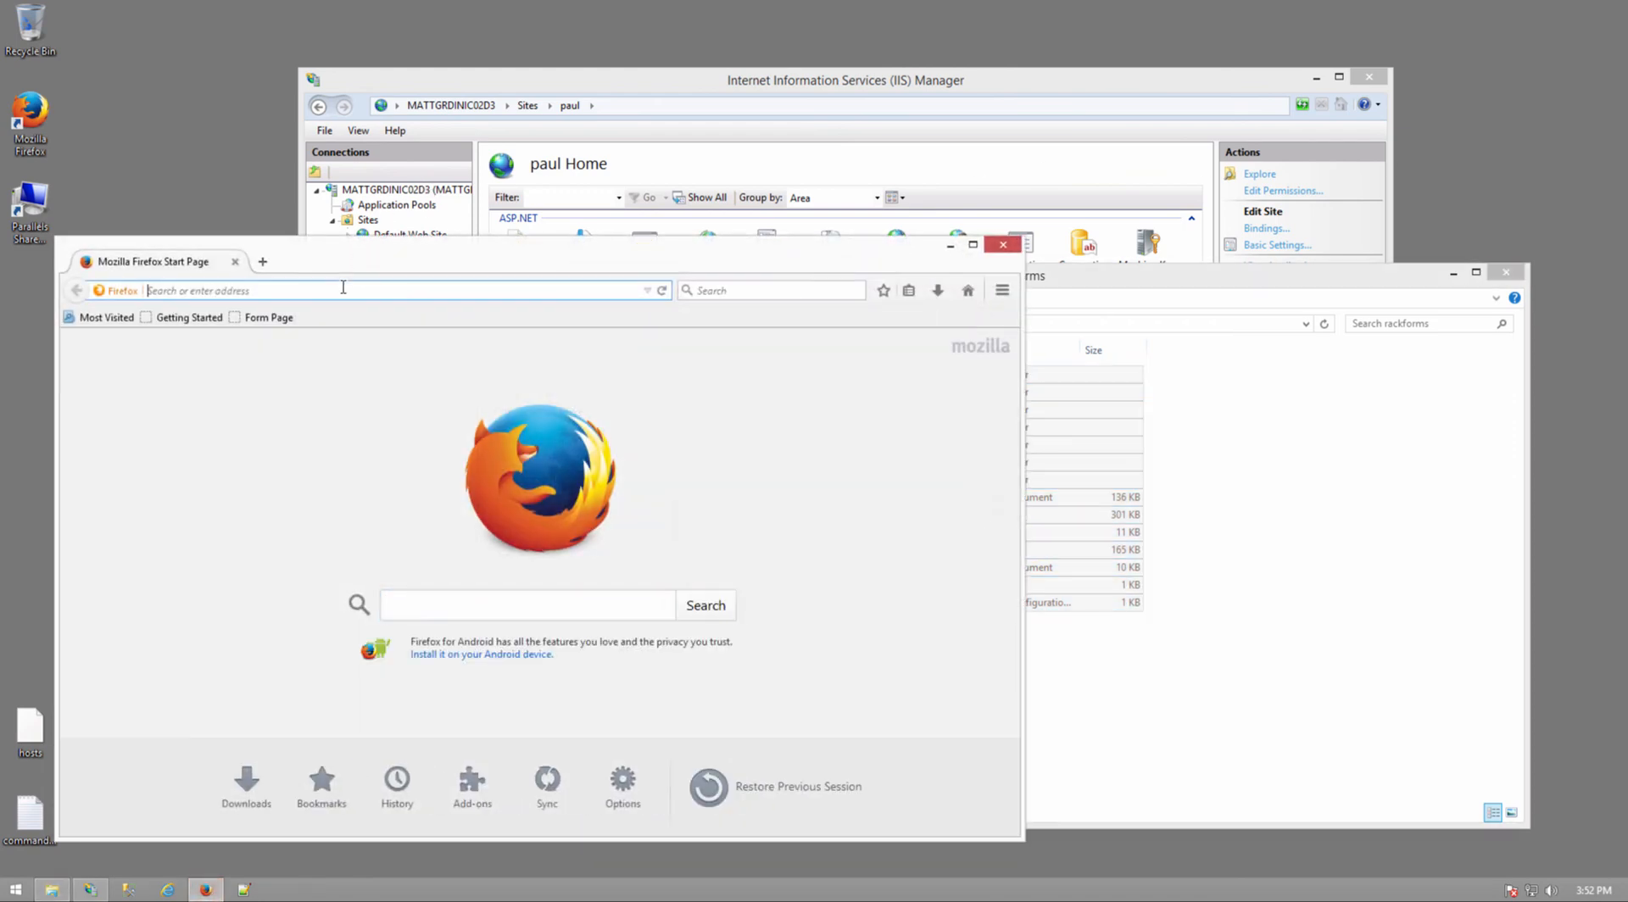
text(https://www.rackforms.com/documentation/installation/)
key(Return)
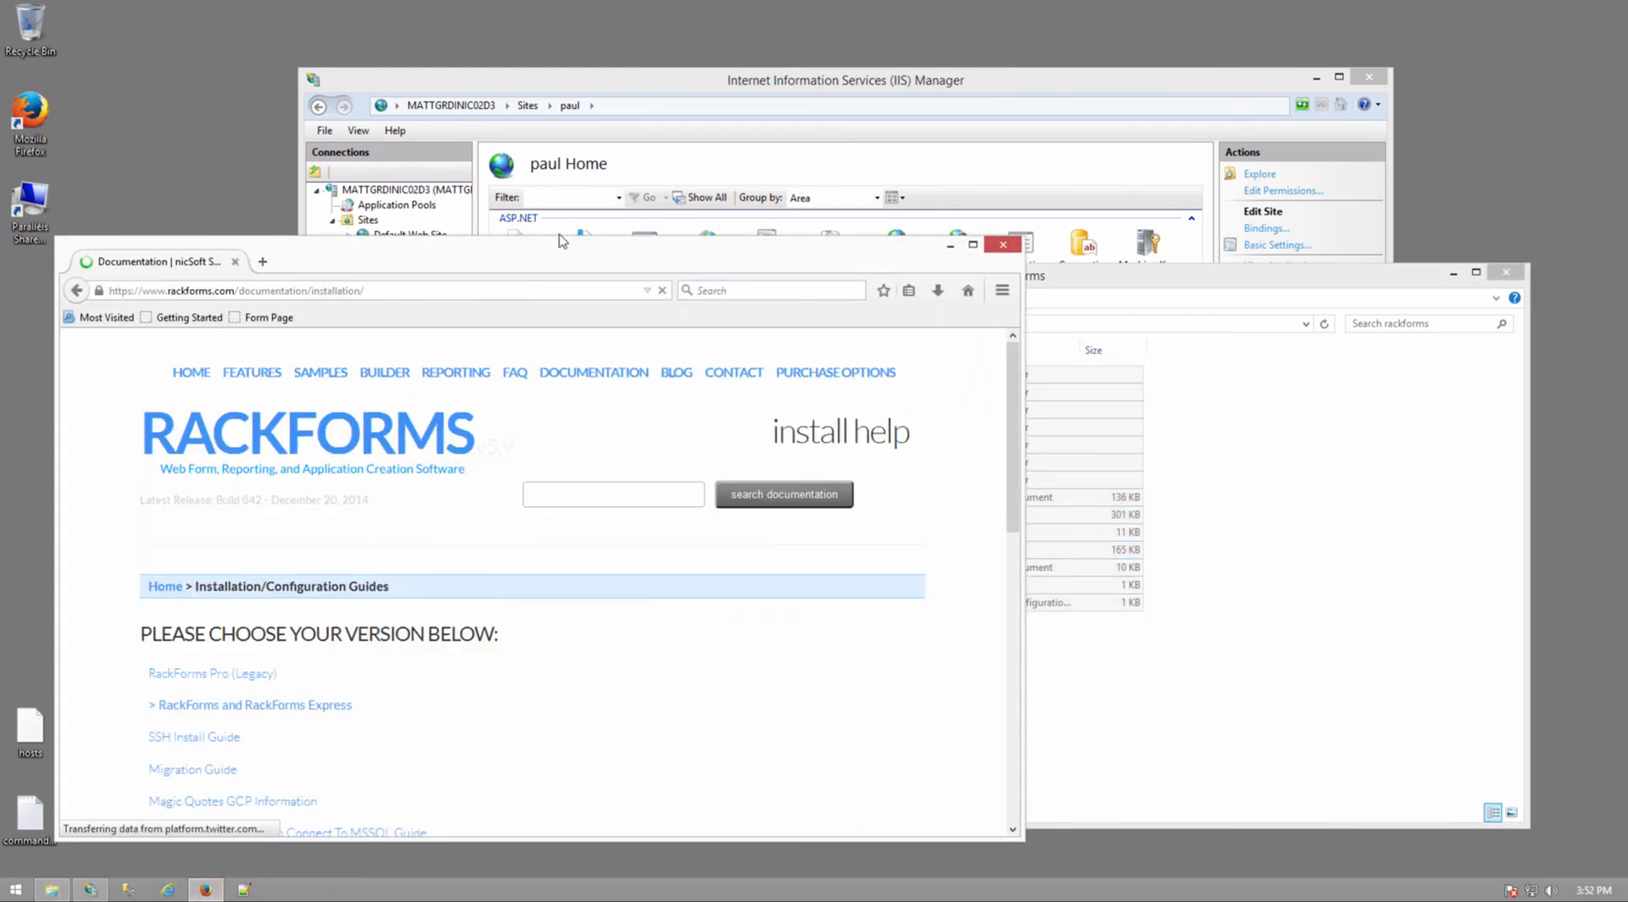
drag(566, 257, 650, 111)
drag(1107, 694, 1344, 828)
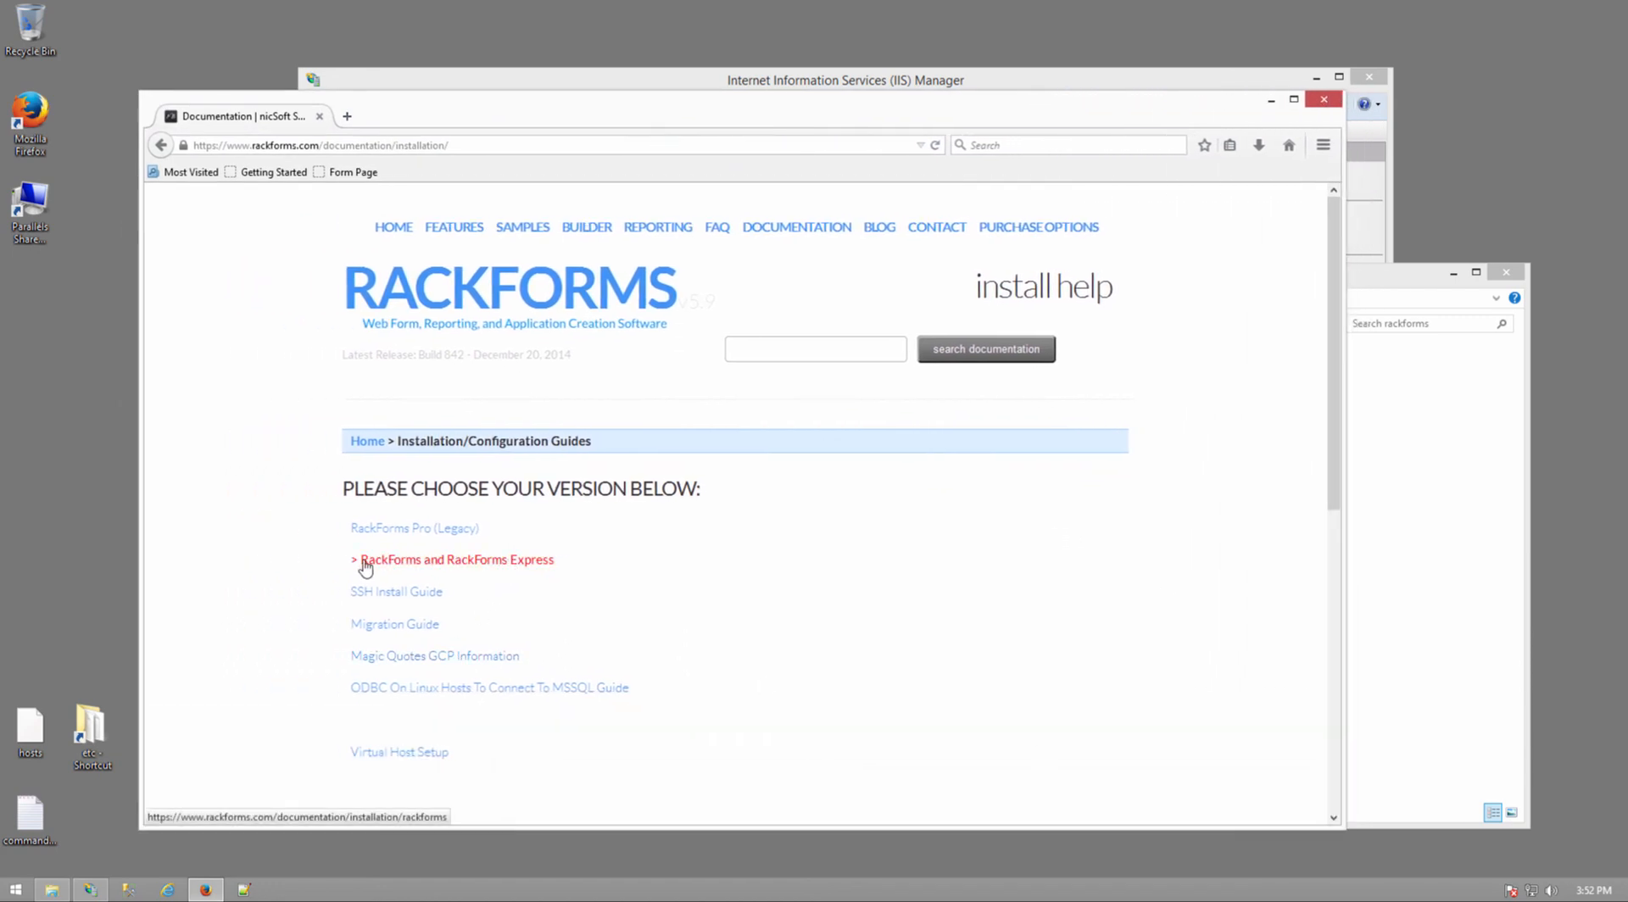
Review the RackForms and RackForms Express installation guide, minimize the browser and reposition the rackforms folder window
click(430, 564)
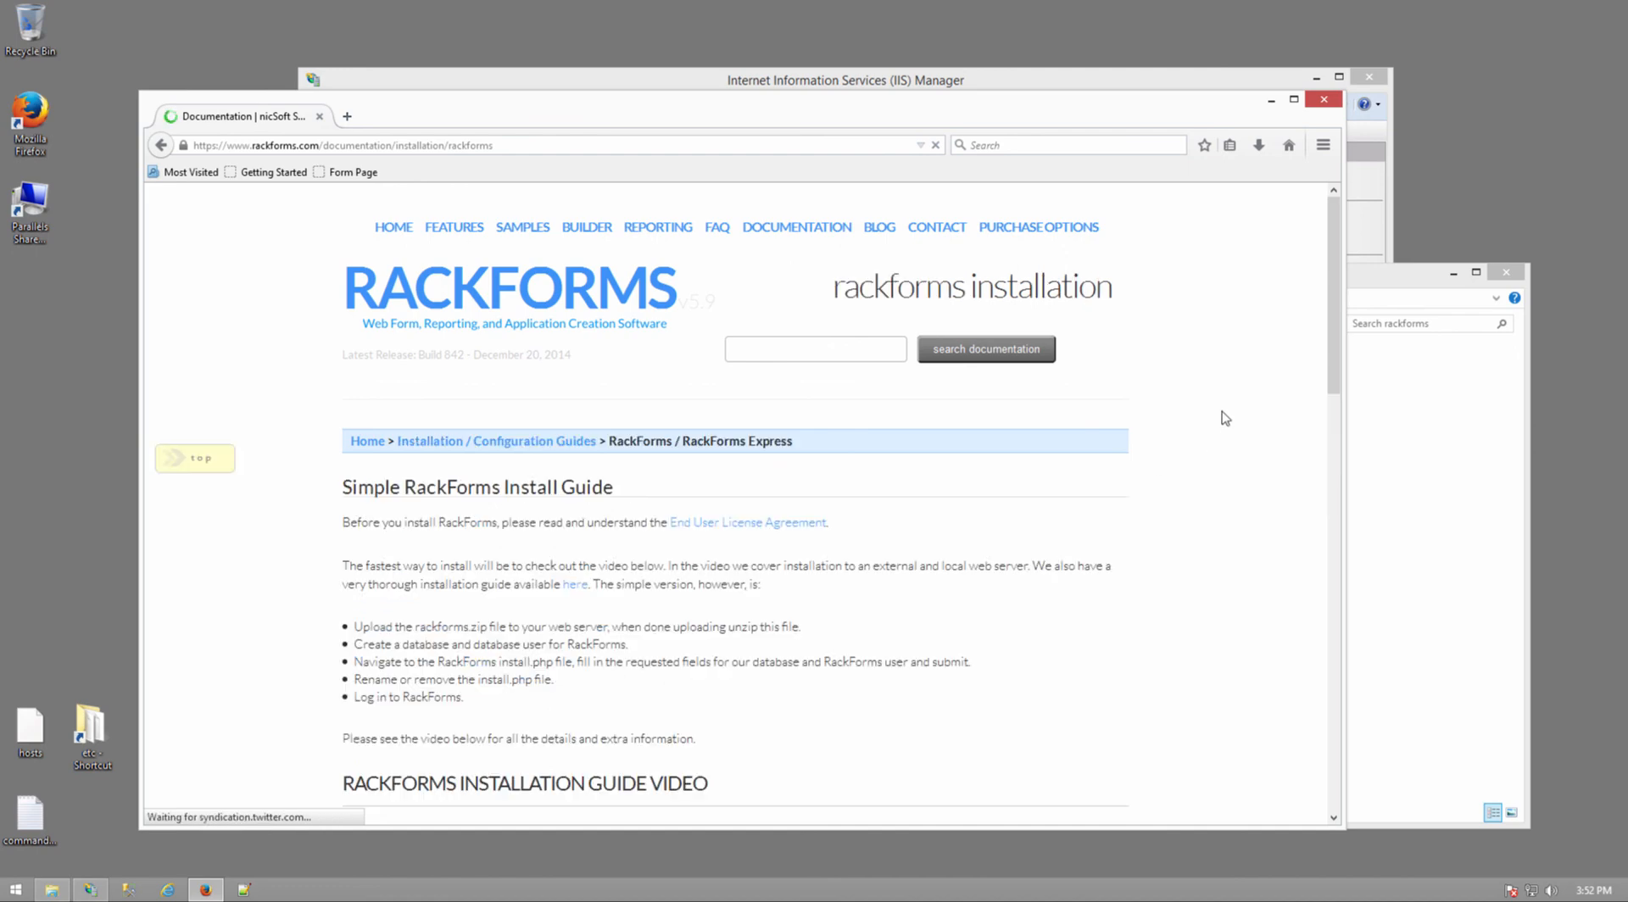
scroll(1077, 537, down, 7)
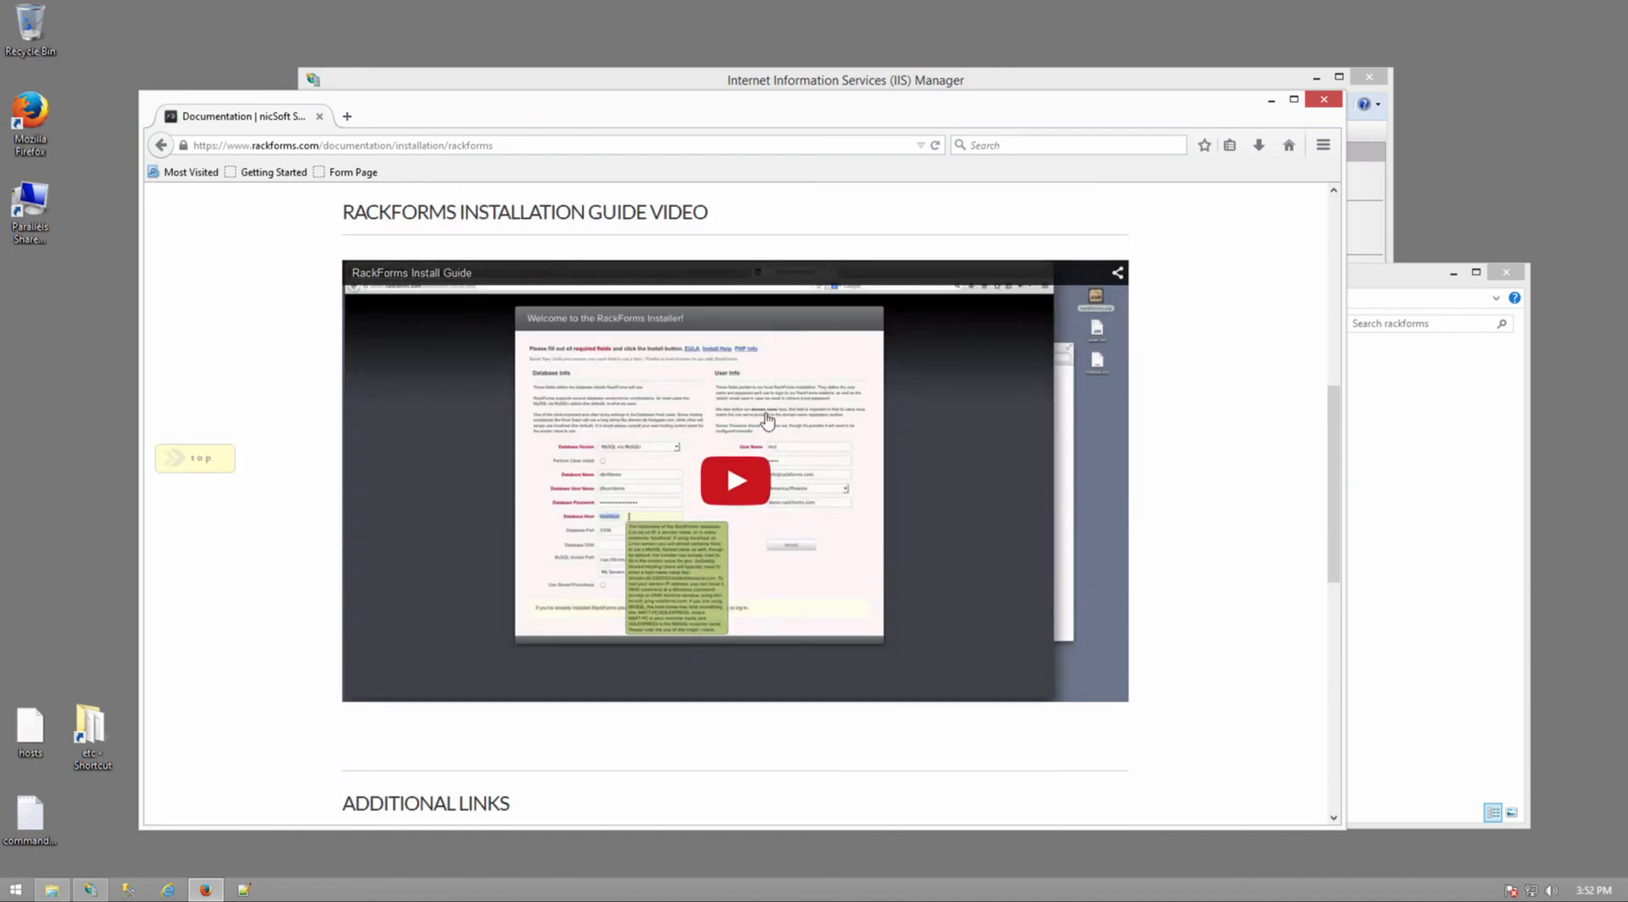
scroll(759, 429, up, 7)
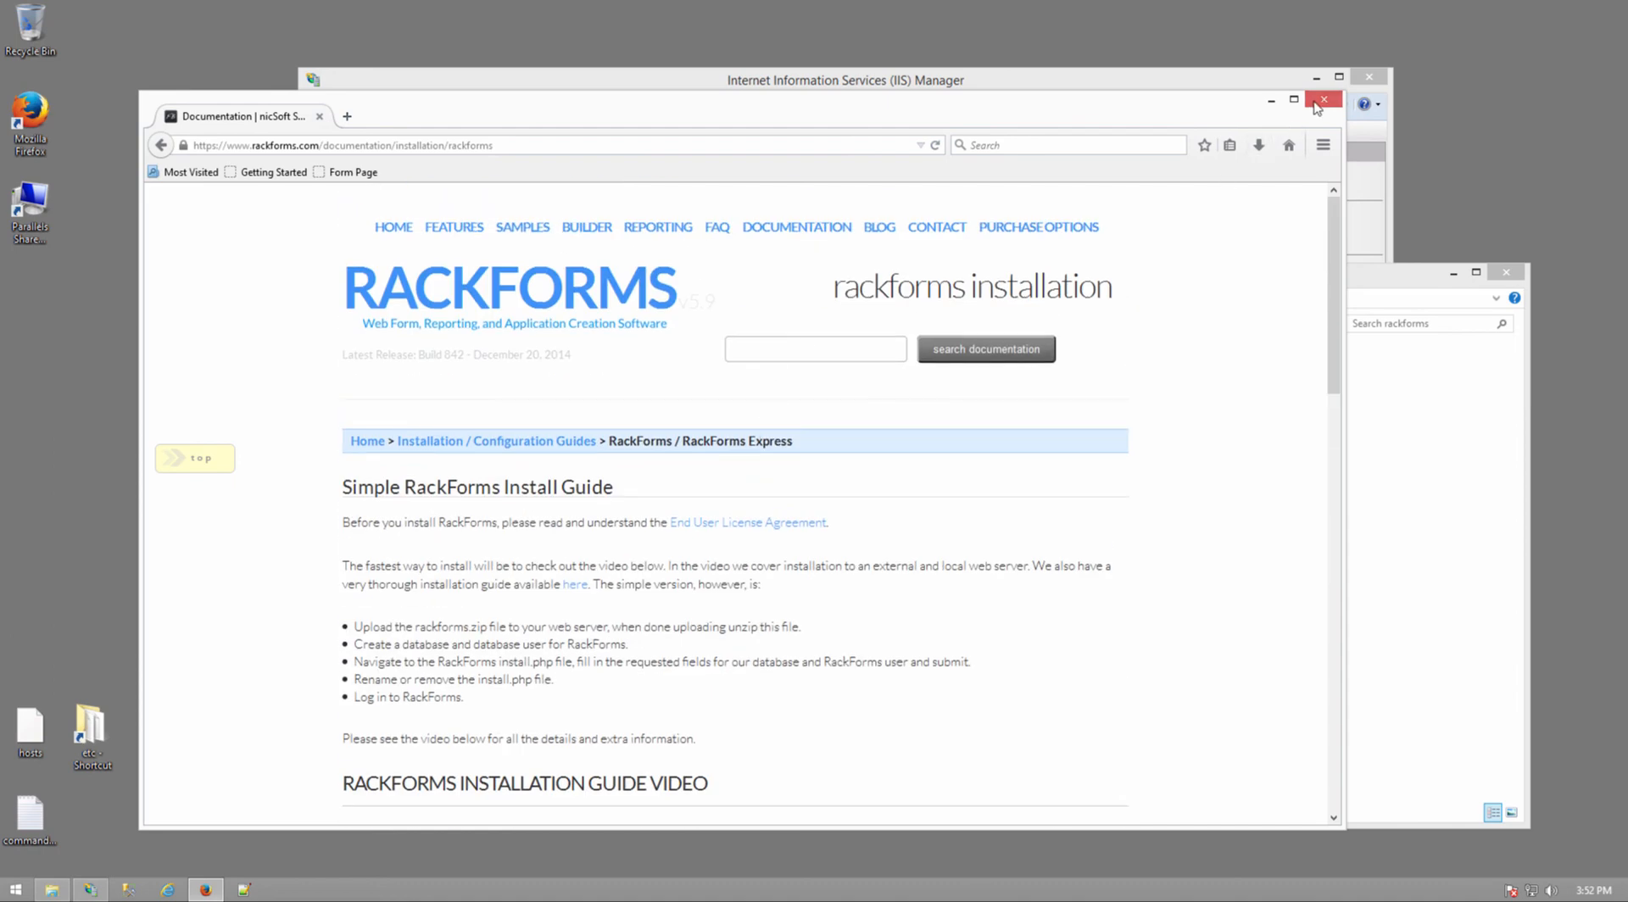
click(1271, 100)
drag(992, 283, 845, 237)
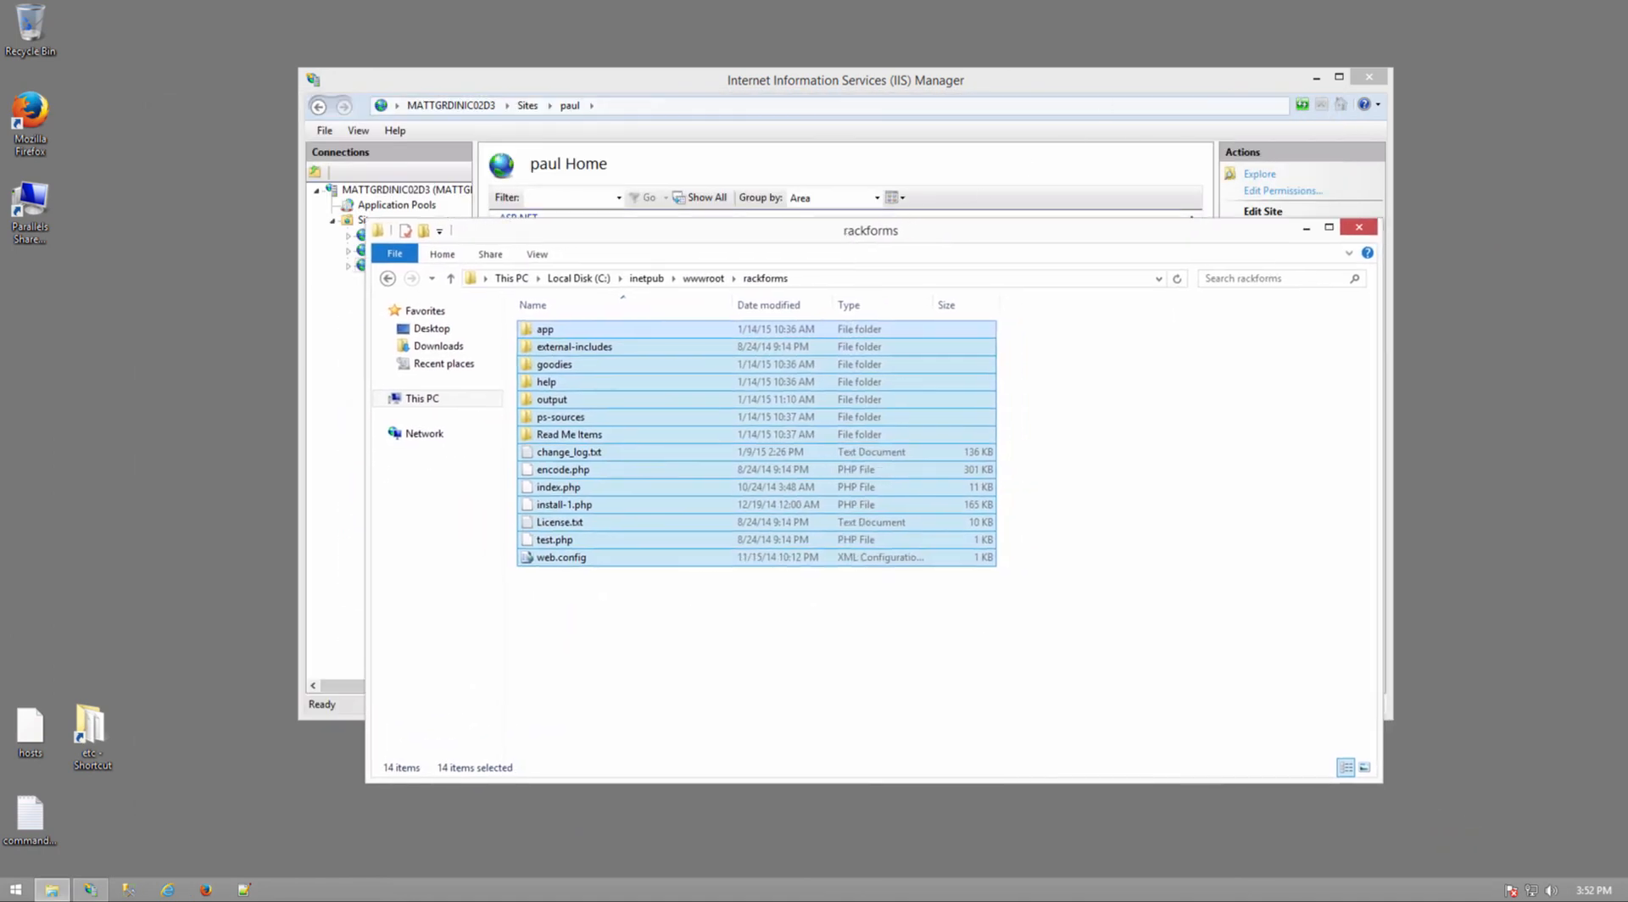